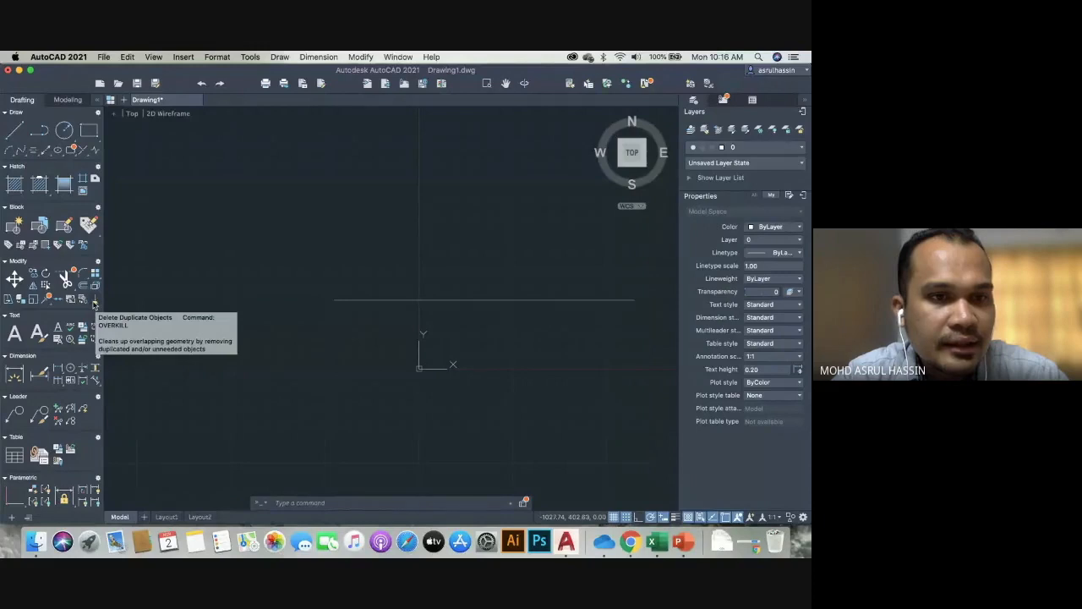
Run Overkill on the horizontal line to clean up duplicate geometry.
{"action": "left_click", "coordinate": [94, 305]}
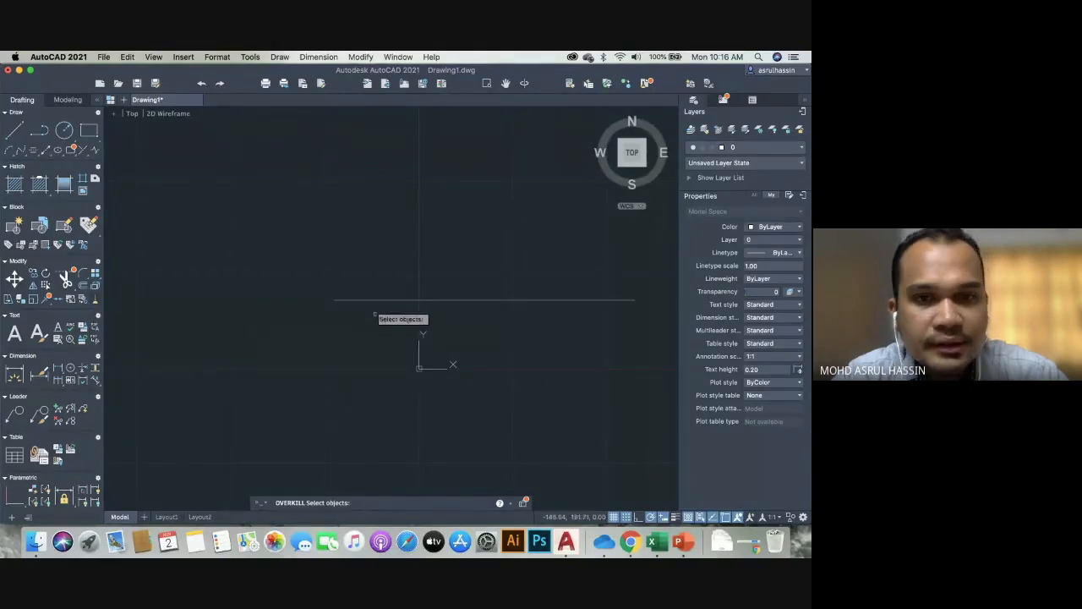
{"action": "left_click", "coordinate": [374, 300]}
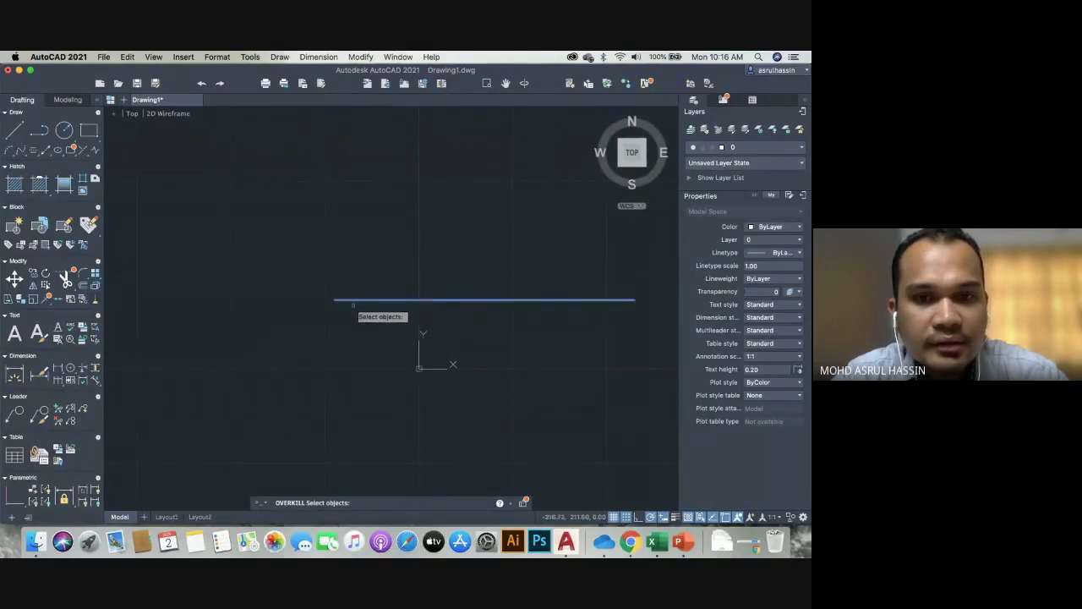
{"action": "key", "text": "Return"}
{"action": "left_click", "coordinate": [471, 363]}
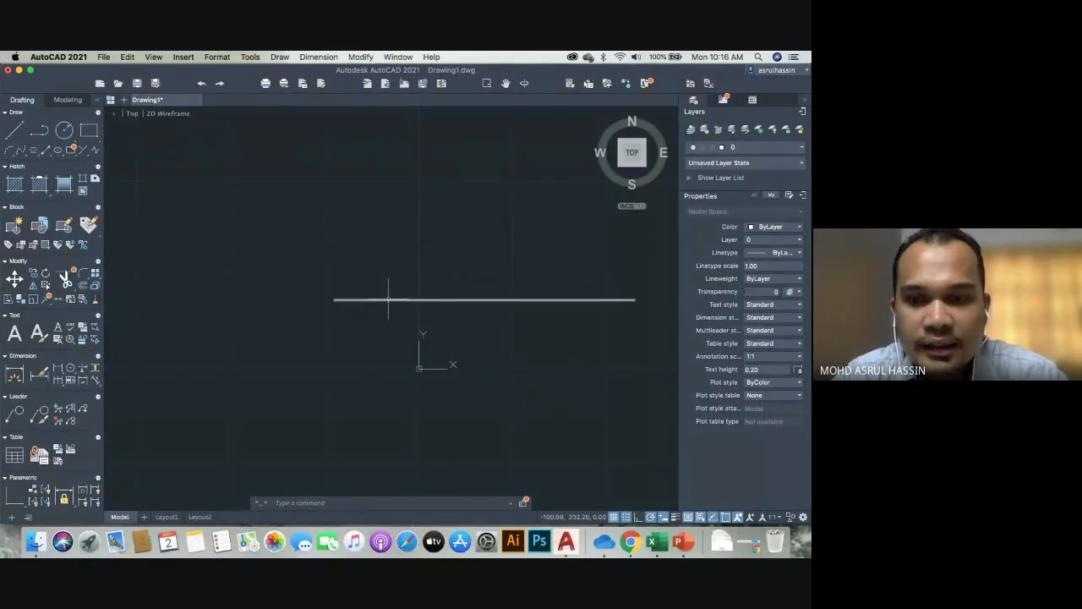
Delete the horizontal line above the origin.
{"action": "mouse_move", "coordinate": [390, 300]}
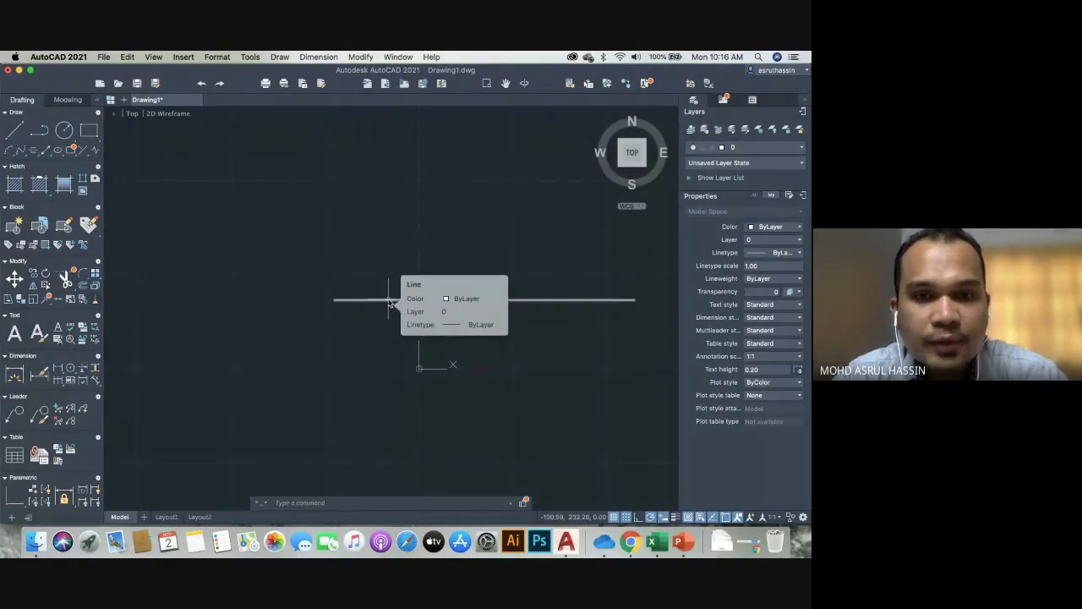
{"action": "left_click", "coordinate": [390, 300]}
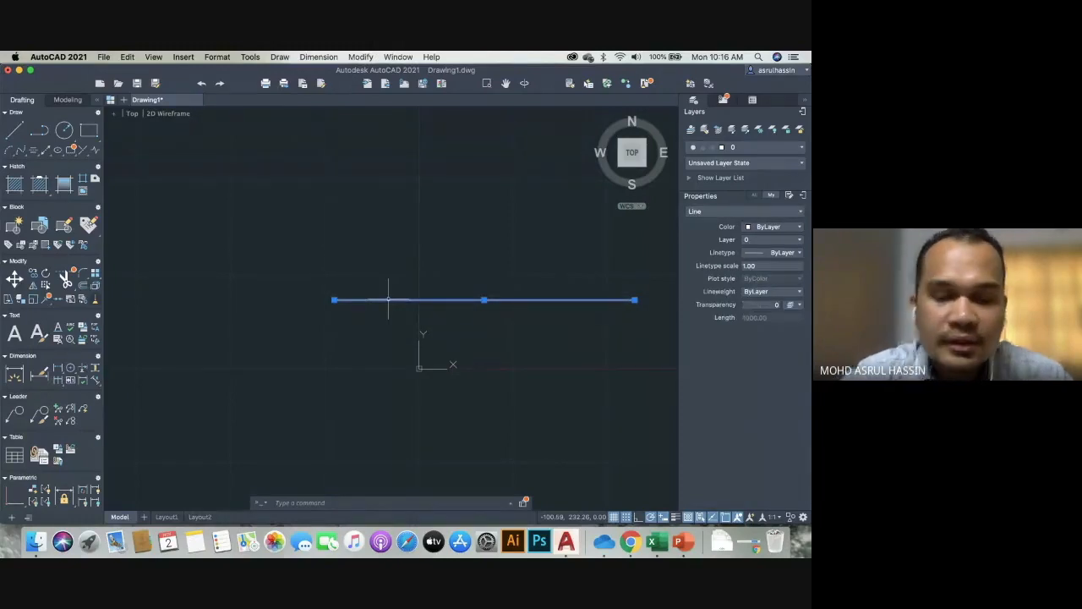
{"action": "key", "text": "Delete"}
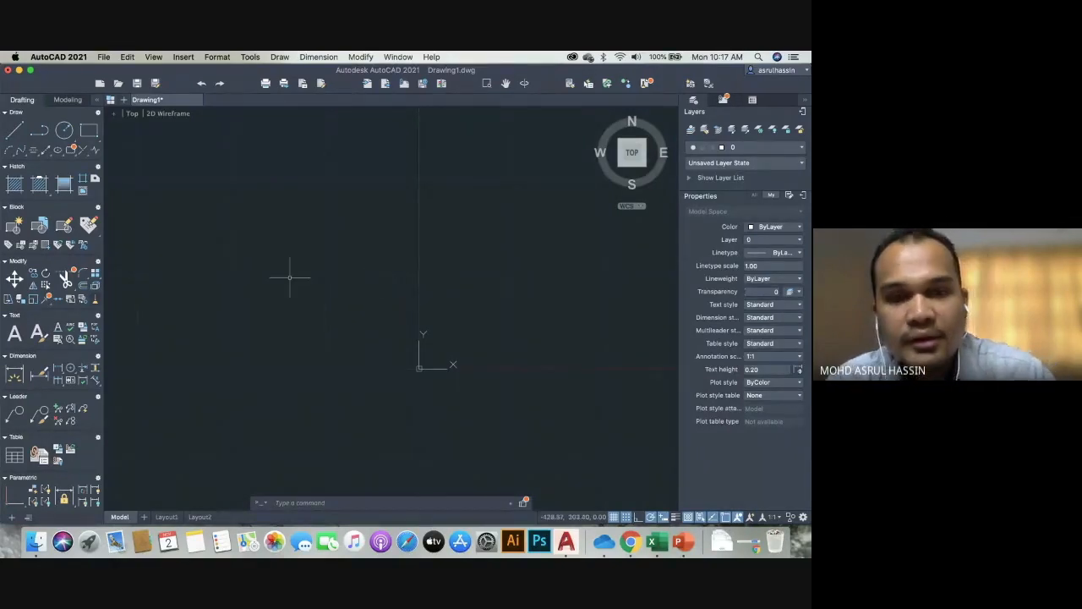
Draw a single line sloping up to the right in the area left of the Y axis.
{"action": "key", "text": "l"}
{"action": "key", "text": "Return"}
{"action": "left_click", "coordinate": [237, 270]}
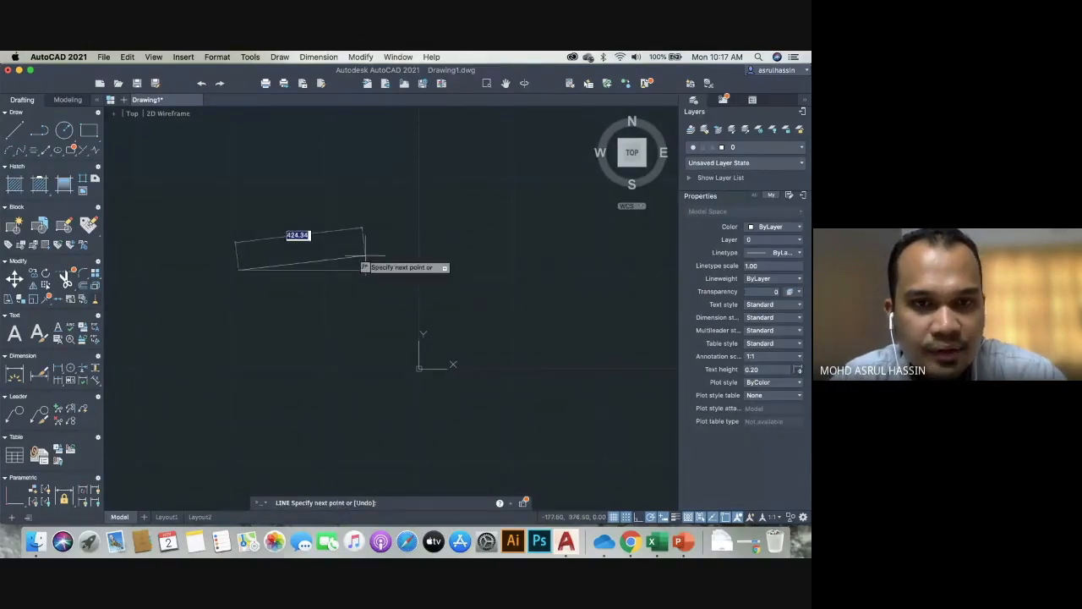
{"action": "left_click", "coordinate": [370, 218]}
{"action": "key", "text": "Escape"}
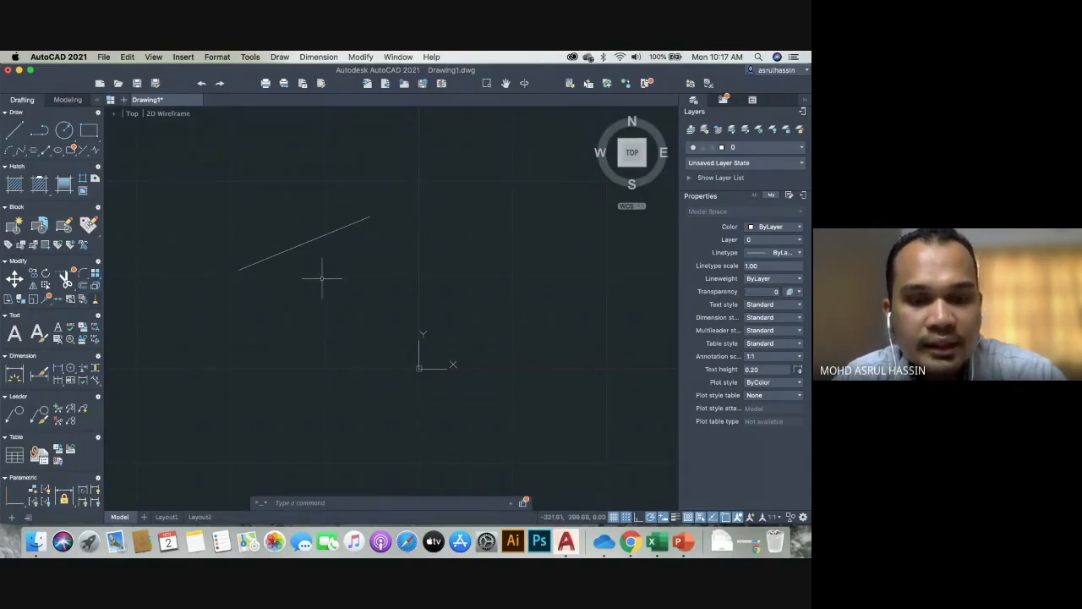
Erase the sloping line with the Erase command.
{"action": "type", "text": "e"}
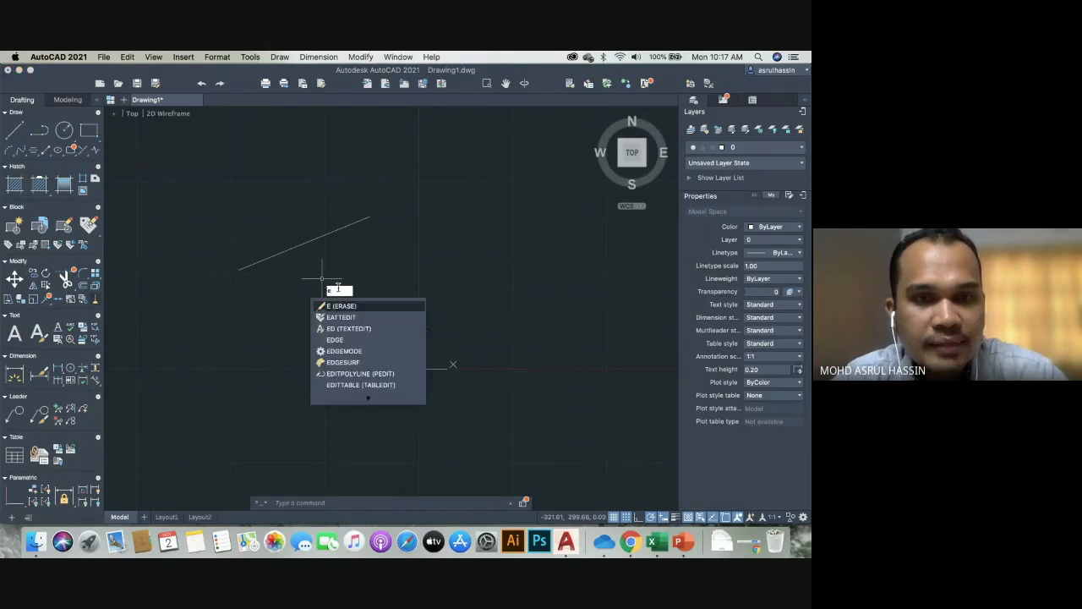
{"action": "key", "text": "Return"}
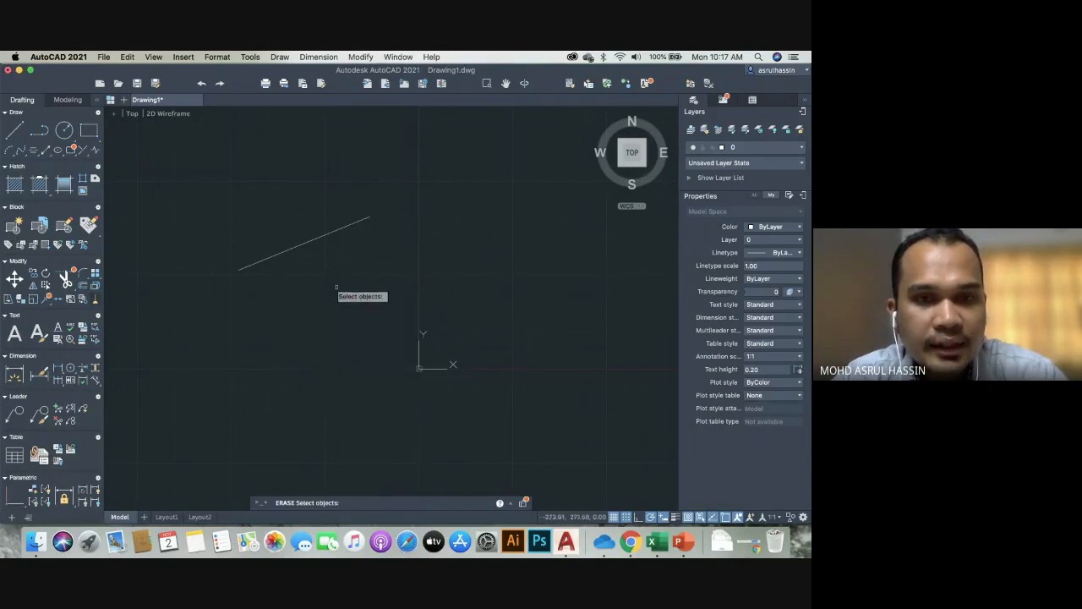
{"action": "left_click", "coordinate": [330, 240]}
{"action": "key", "text": "Return"}
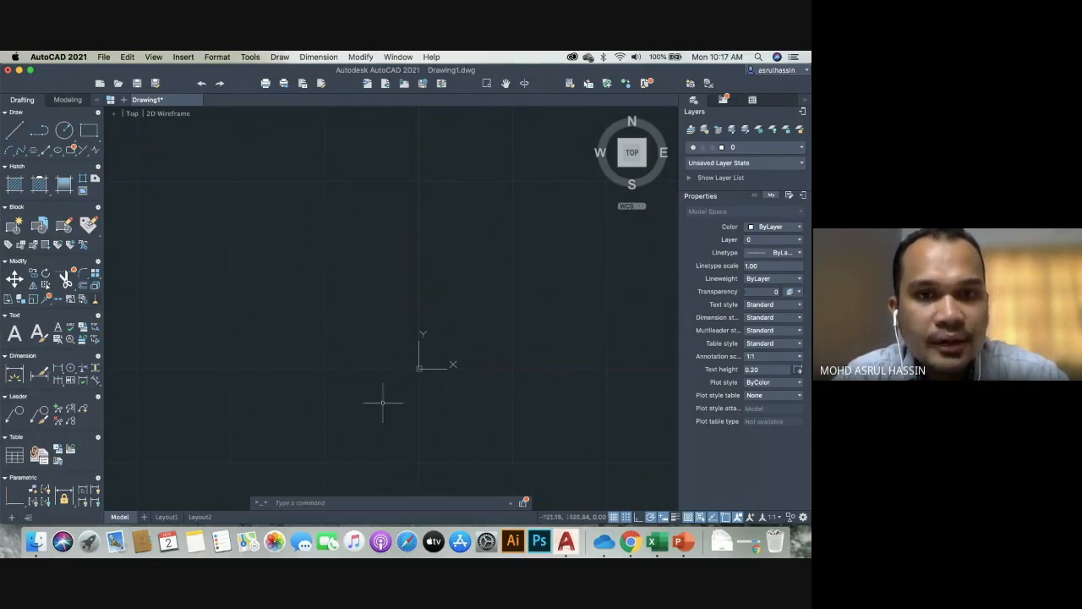
Draw two connected lines left of the Y axis, one horizontal to the right and one vertically down from its end.
{"action": "type", "text": "l"}
{"action": "key", "text": "Return"}
{"action": "left_click", "coordinate": [208, 207]}
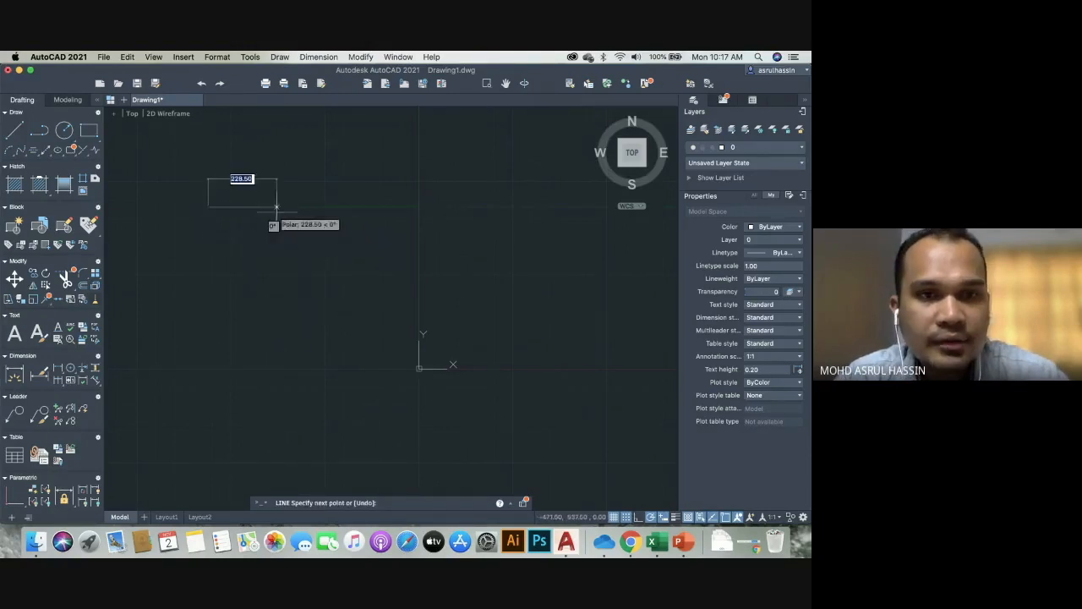
{"action": "left_click", "coordinate": [325, 208]}
{"action": "left_click", "coordinate": [326, 321]}
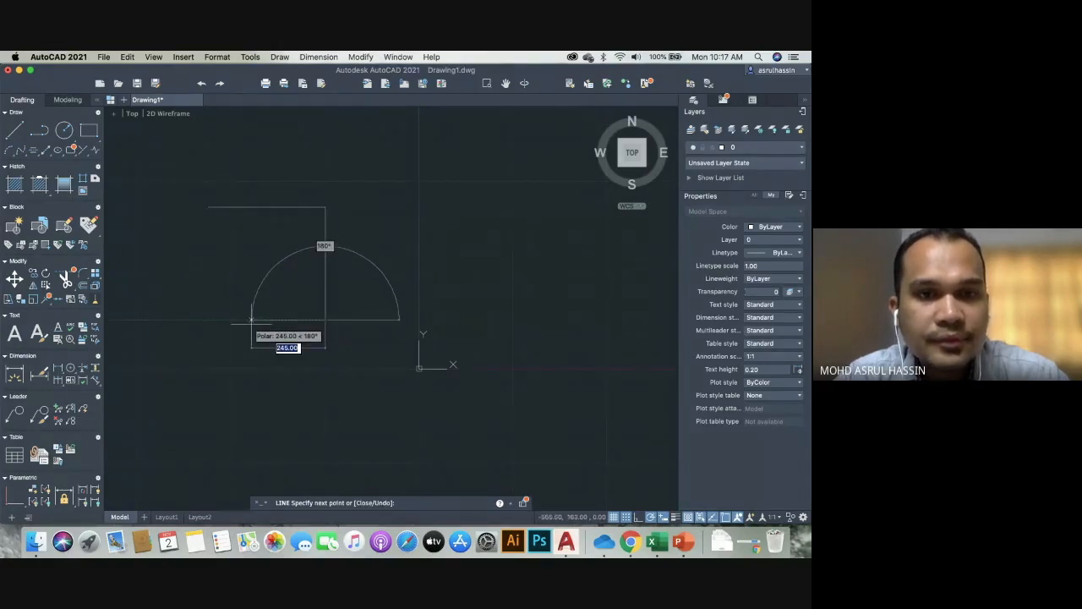
{"action": "key", "text": "Escape"}
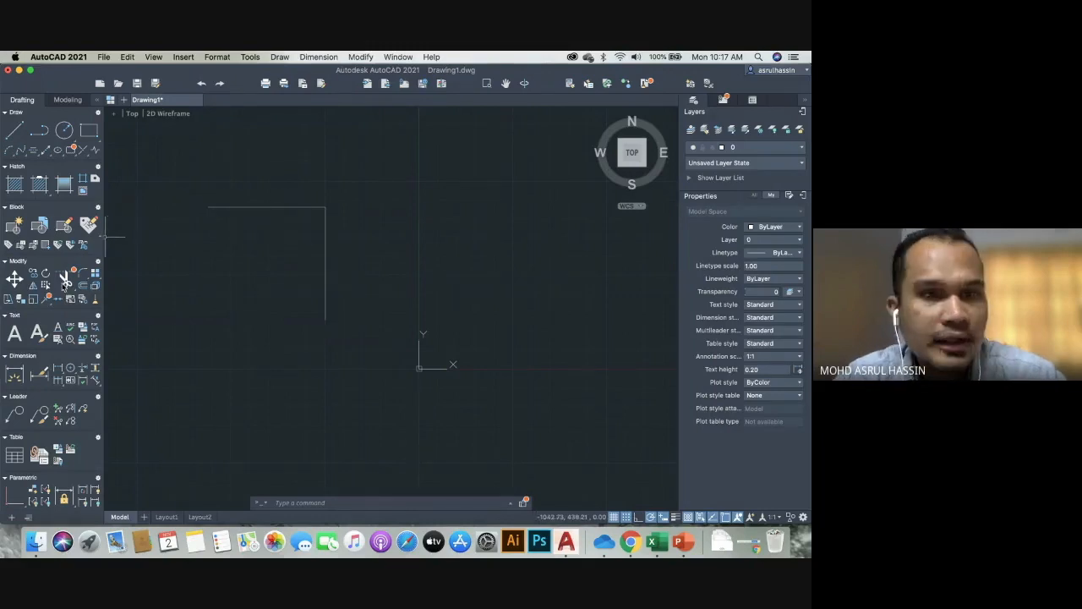
Move both connected lines horizontally to the right, from the horizontal line's free end to the original corner position.
{"action": "left_click", "coordinate": [15, 278]}
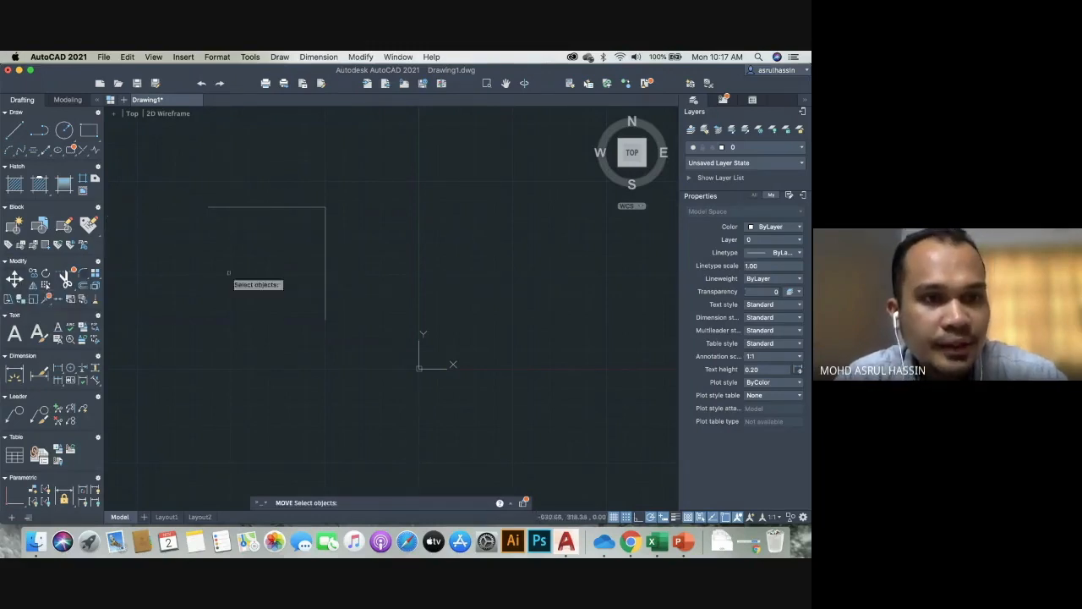
{"action": "left_click", "coordinate": [300, 207]}
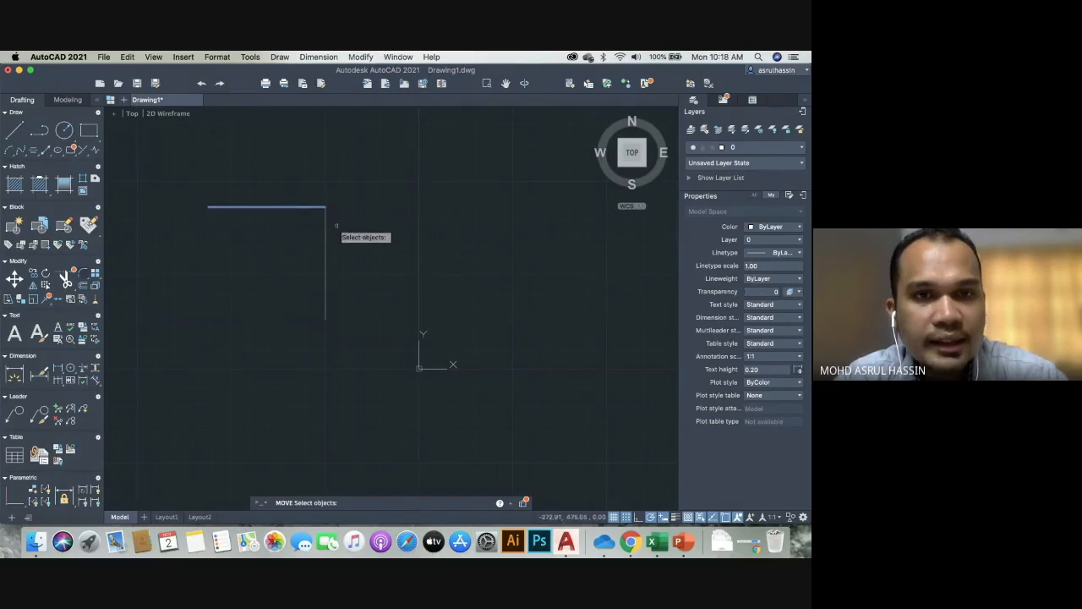
{"action": "left_click", "coordinate": [325, 229]}
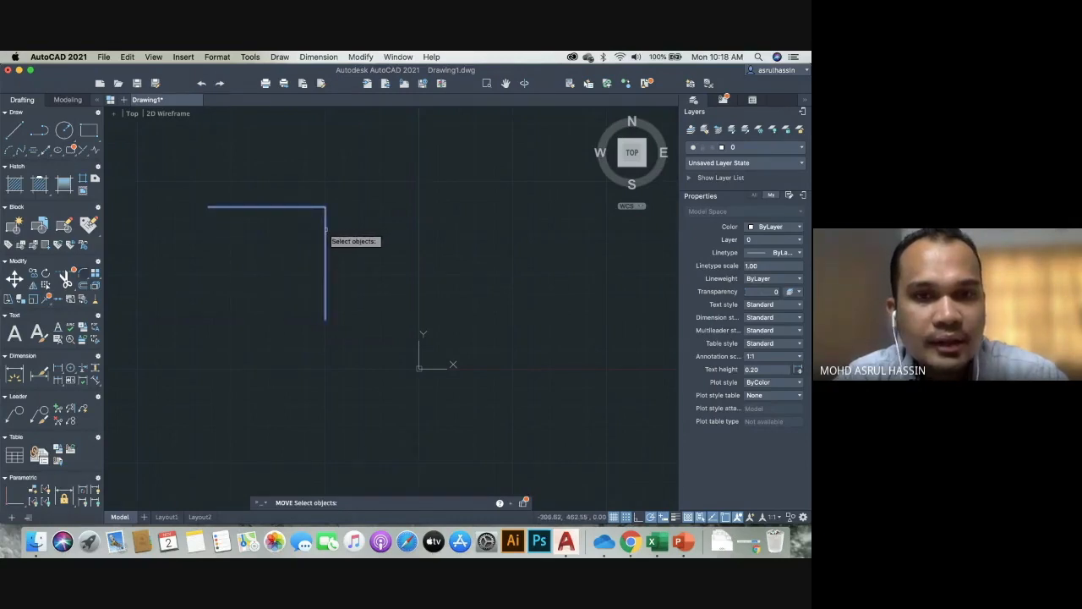
{"action": "key", "text": "Return"}
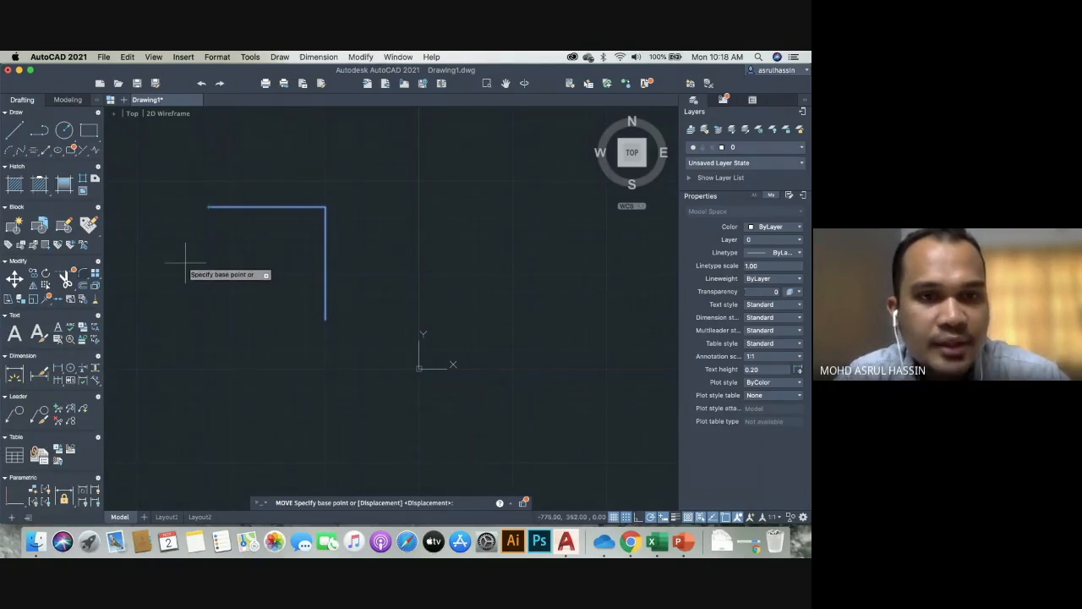
{"action": "left_click", "coordinate": [207, 207]}
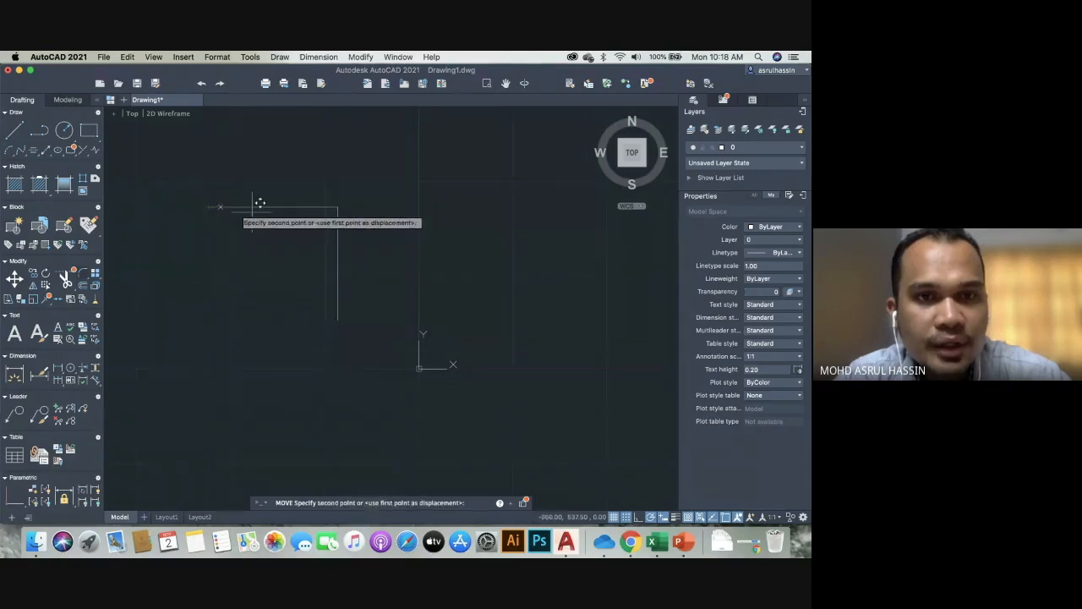
{"action": "left_click", "coordinate": [333, 198]}
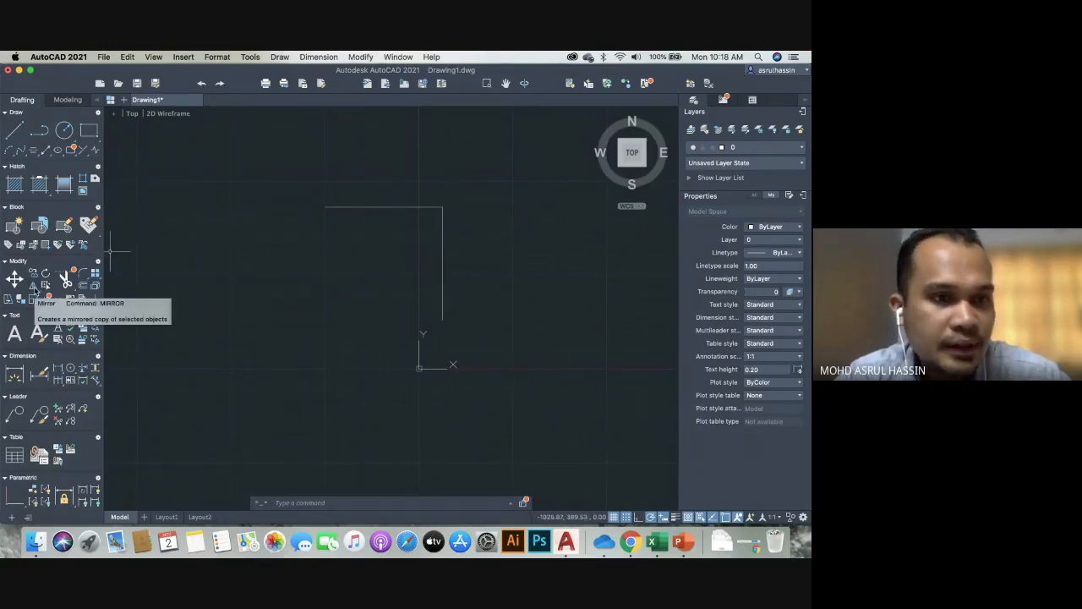
{"action": "left_click", "coordinate": [33, 287]}
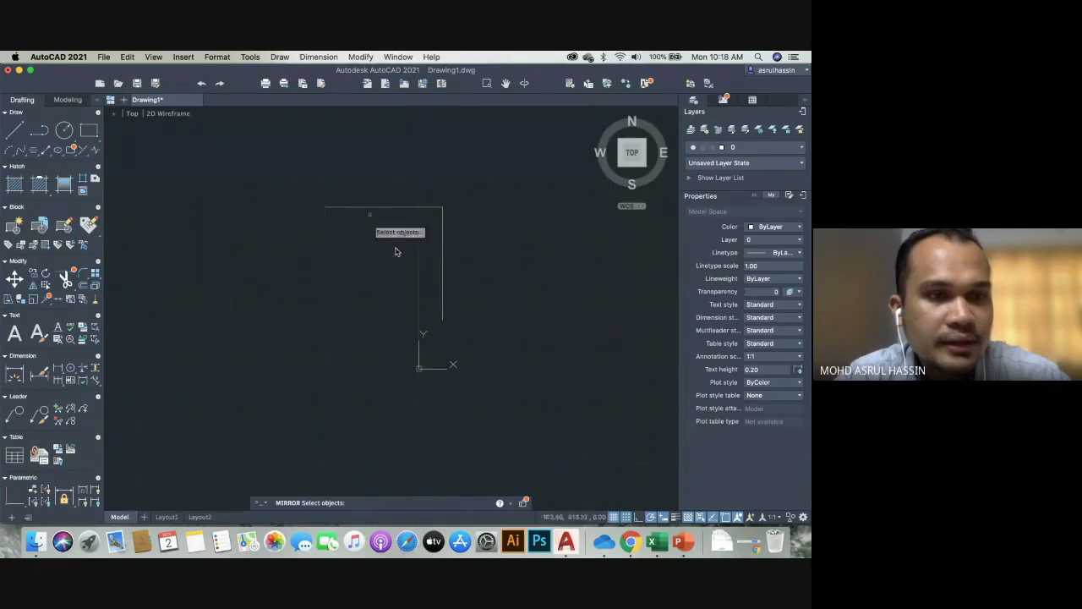
{"action": "left_click", "coordinate": [427, 207]}
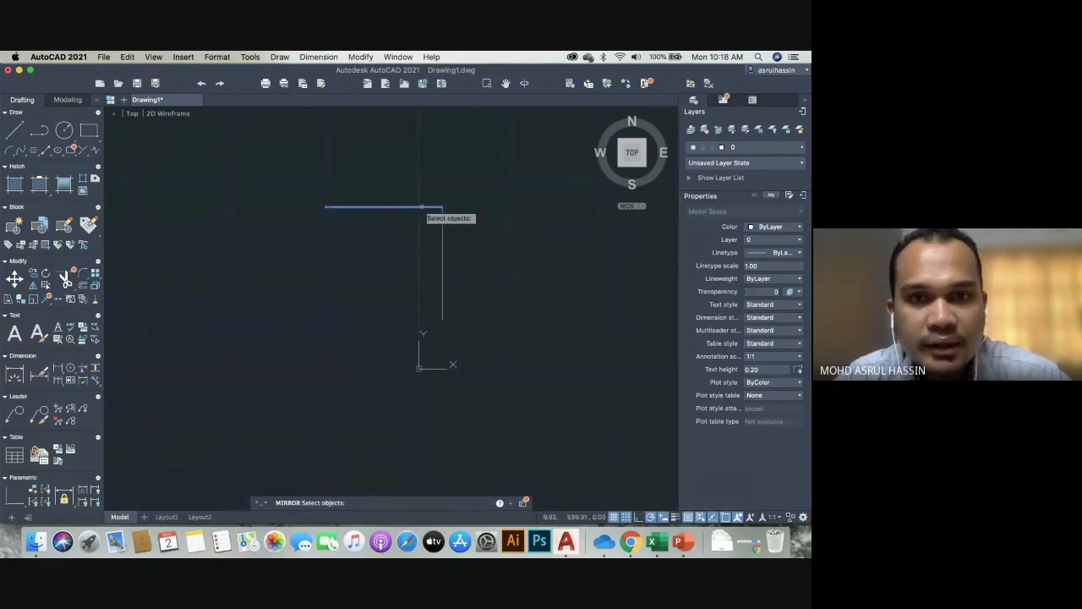
{"action": "left_click", "coordinate": [442, 235]}
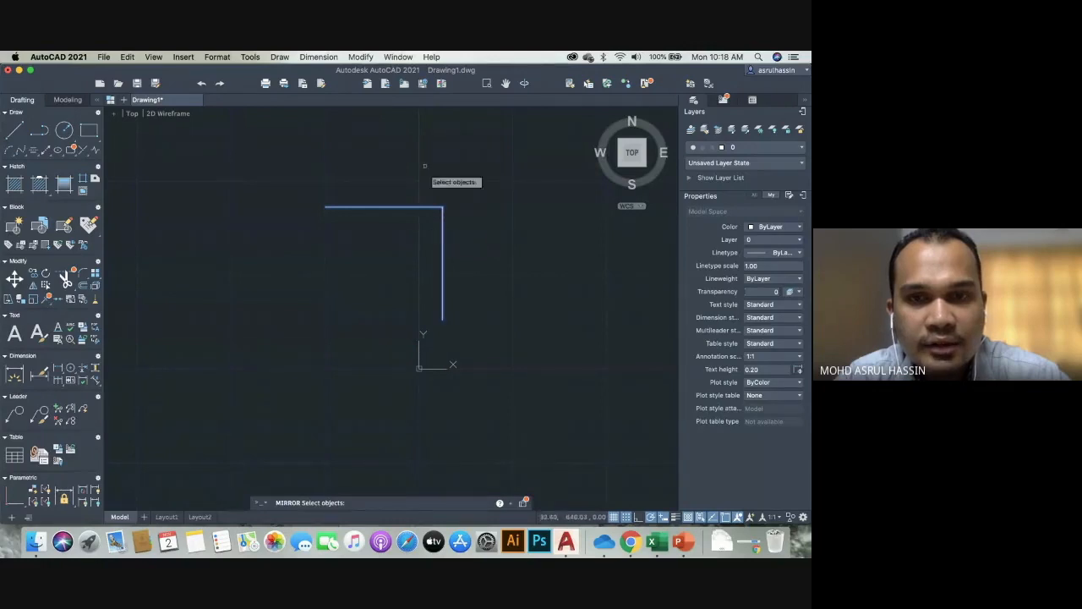
{"action": "key", "text": "Return"}
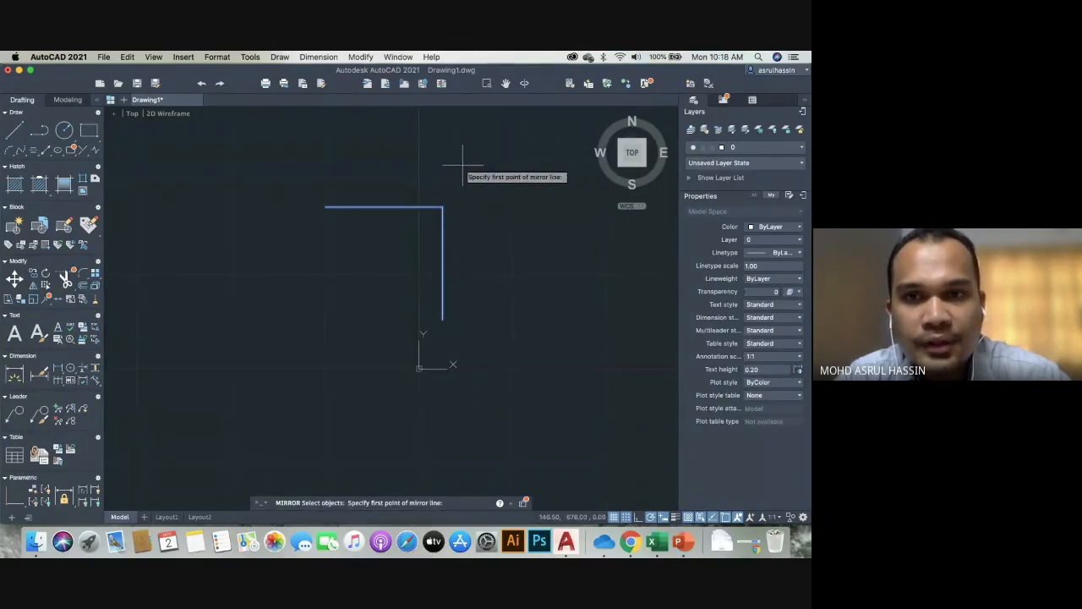
{"action": "left_click", "coordinate": [324, 207]}
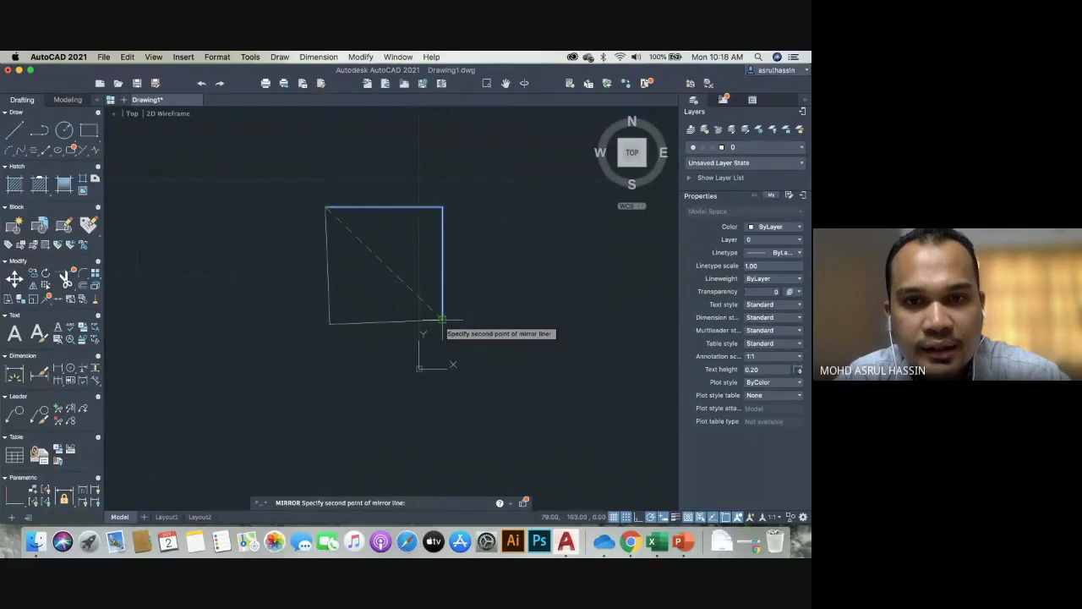
{"action": "left_click", "coordinate": [441, 320]}
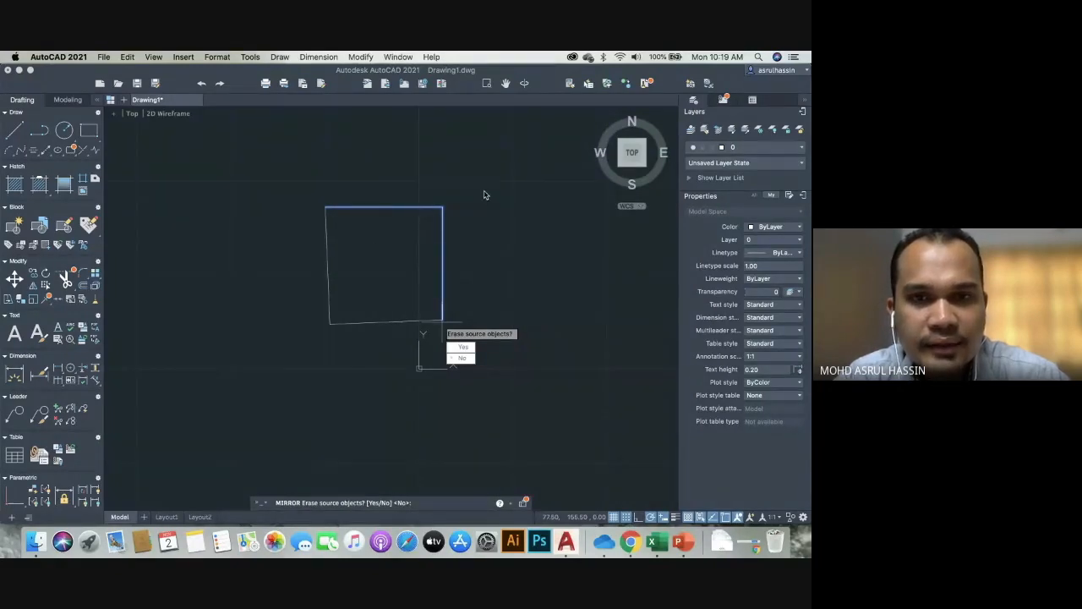
{"action": "key", "text": "Escape"}
{"action": "key", "text": "Escape"}
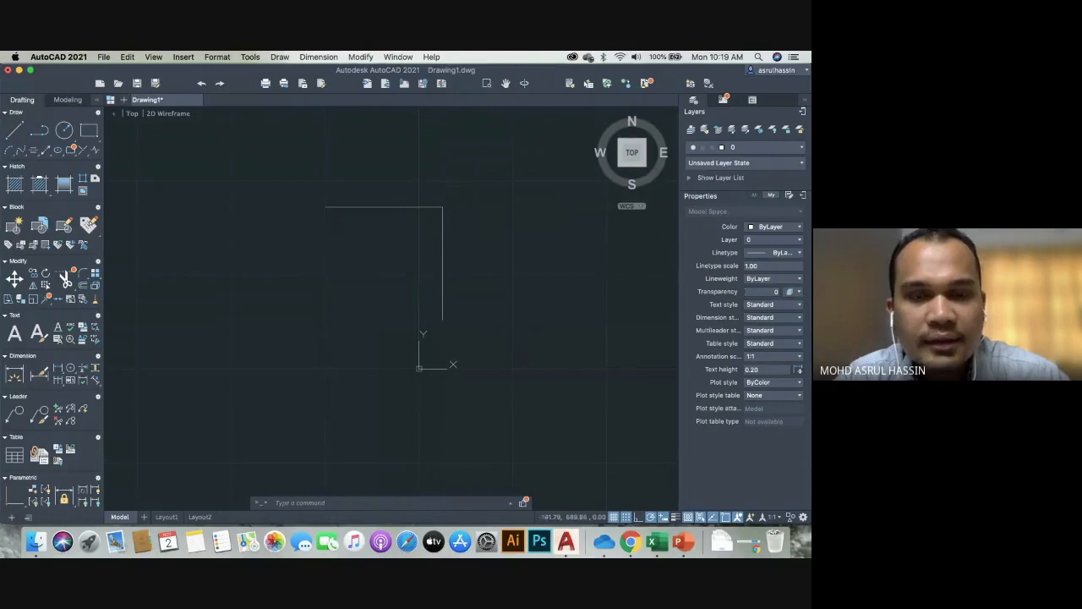
Mirror both lines across the diagonal between their free ends, keeping the source objects, to form a closed four-sided shape.
{"action": "key", "text": "Return"}
{"action": "left_click", "coordinate": [338, 206]}
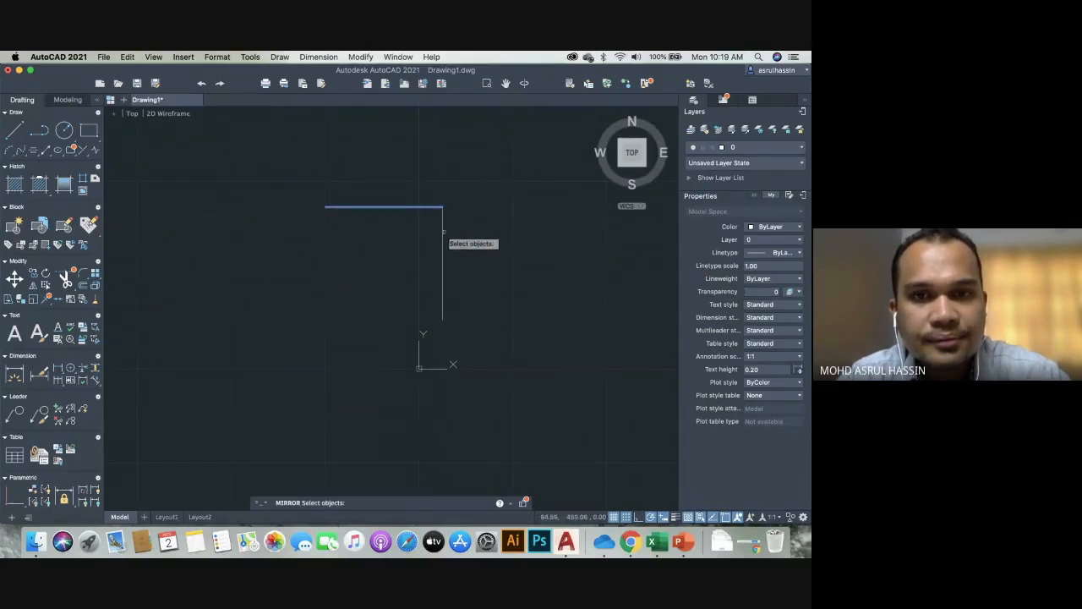
{"action": "key", "text": "Return"}
{"action": "left_click", "coordinate": [325, 207]}
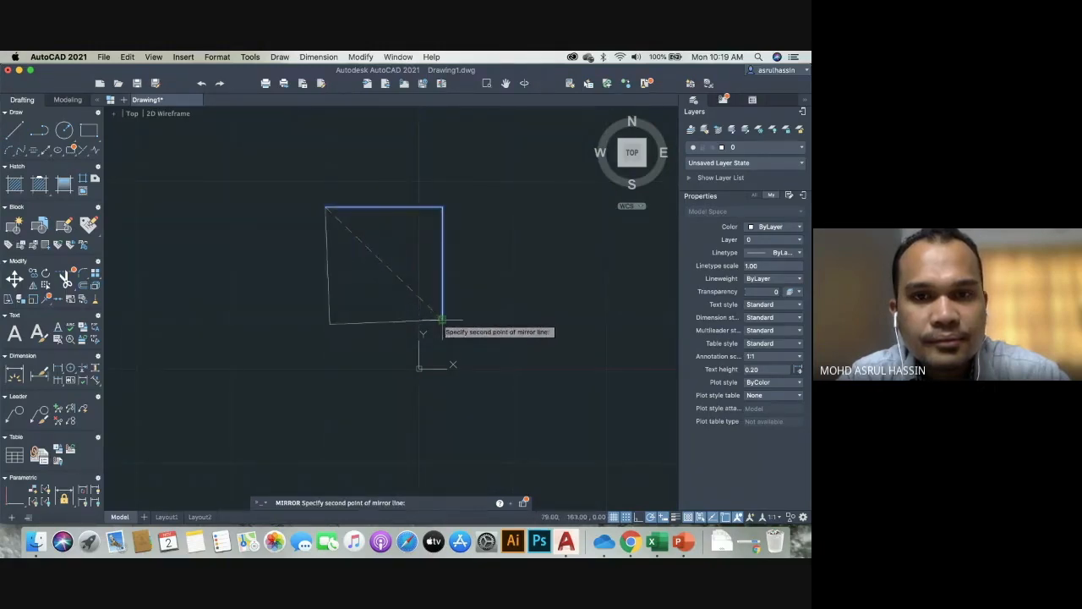
{"action": "left_click", "coordinate": [440, 322]}
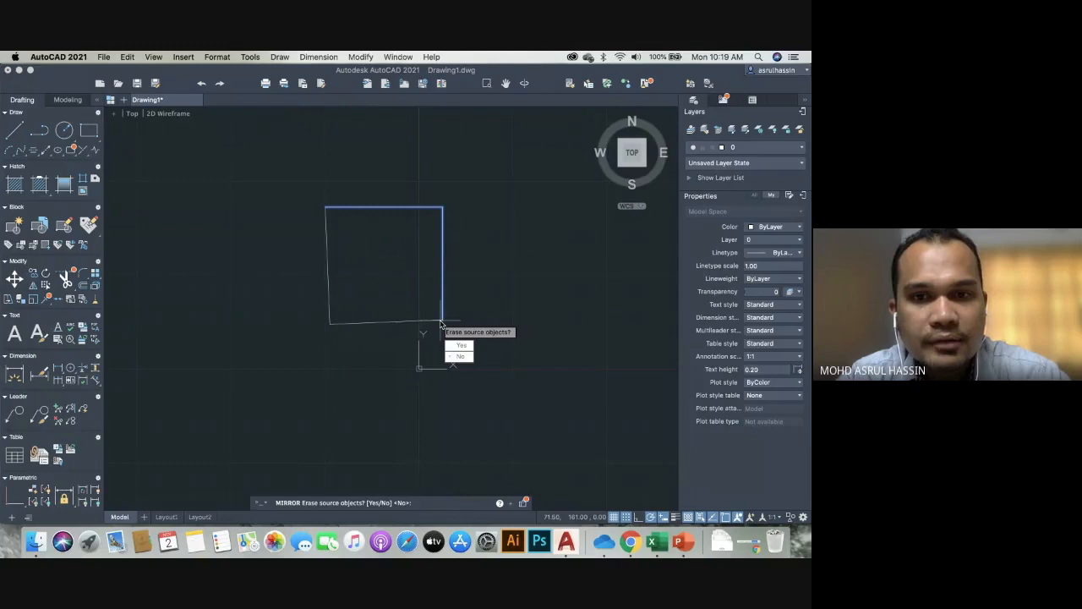
{"action": "key", "text": "Return"}
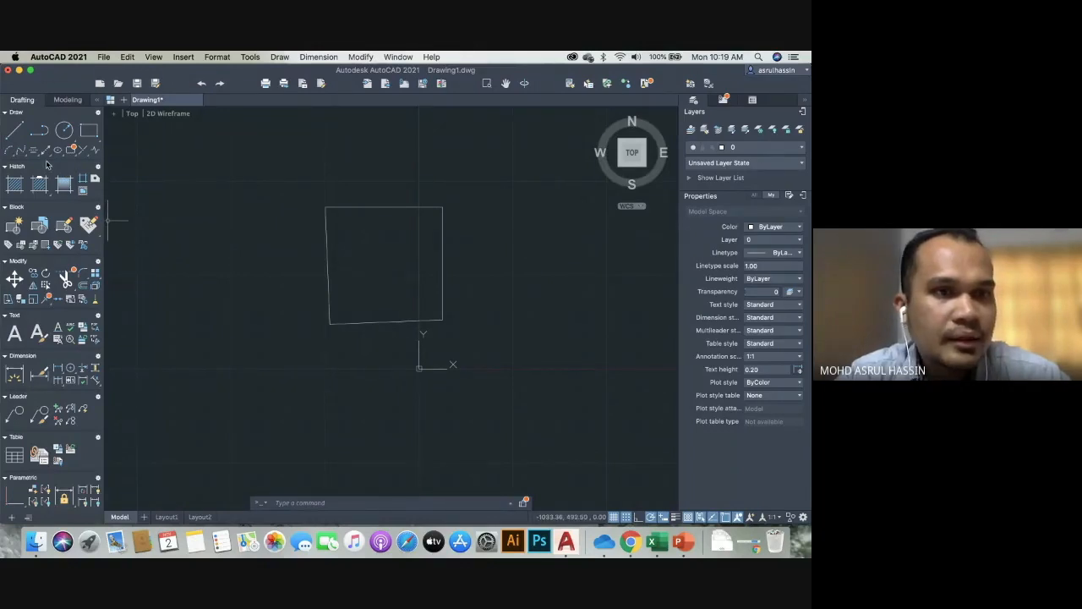
Draw an upright rectangle to the left of the mirrored four-sided shape.
{"action": "left_click", "coordinate": [88, 131]}
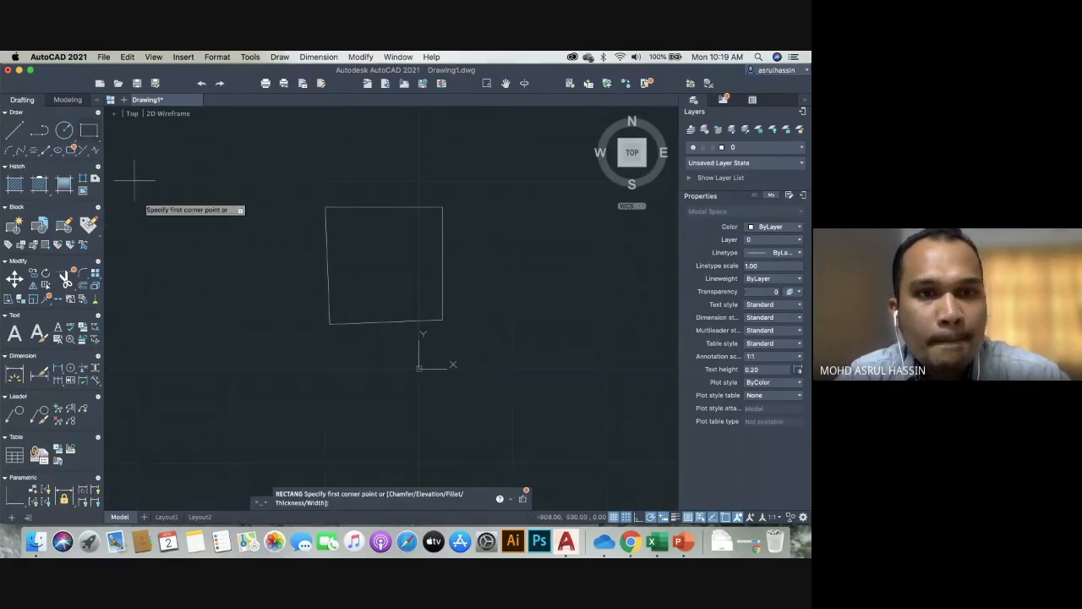
{"action": "left_click", "coordinate": [150, 252]}
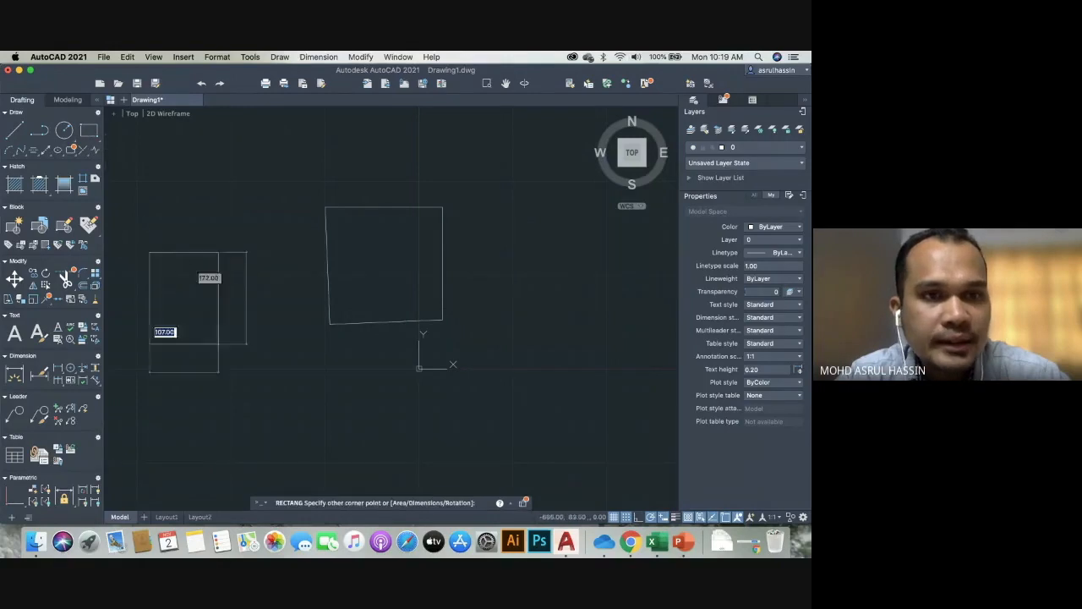
{"action": "left_click", "coordinate": [244, 364]}
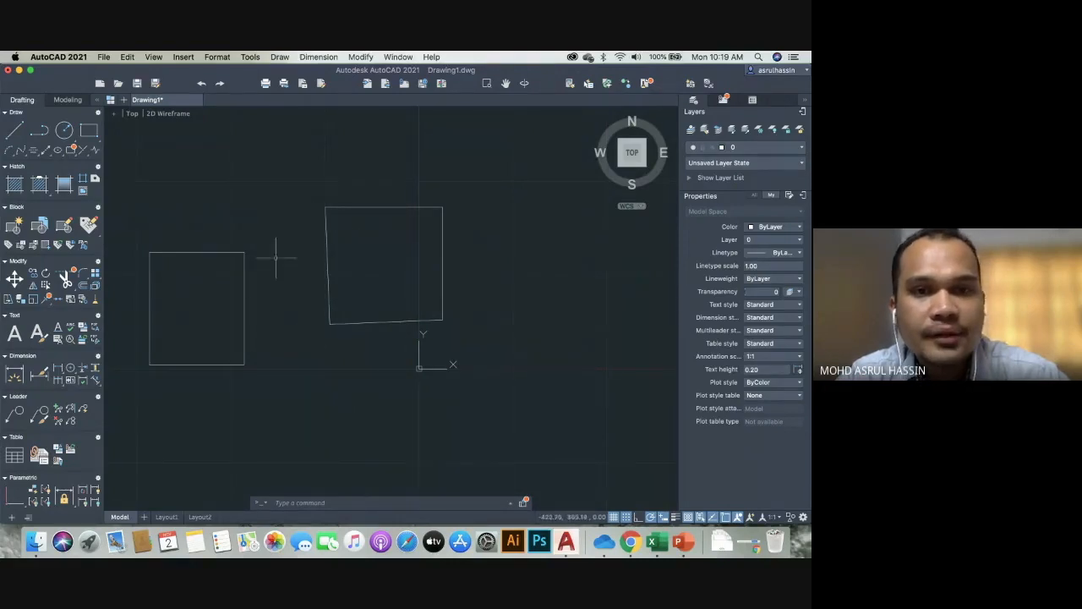
Erase the closed four-sided shape on the Y axis, leaving the upright rectangle beside it.
{"action": "type", "text": "e"}
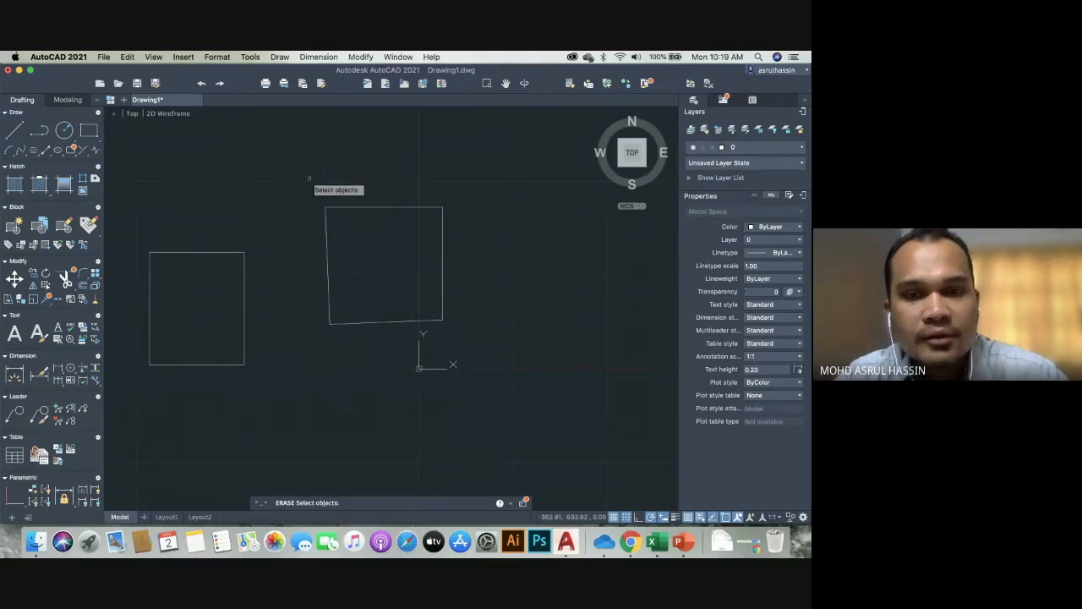
{"action": "key", "text": "Return"}
{"action": "left_click", "coordinate": [308, 179]}
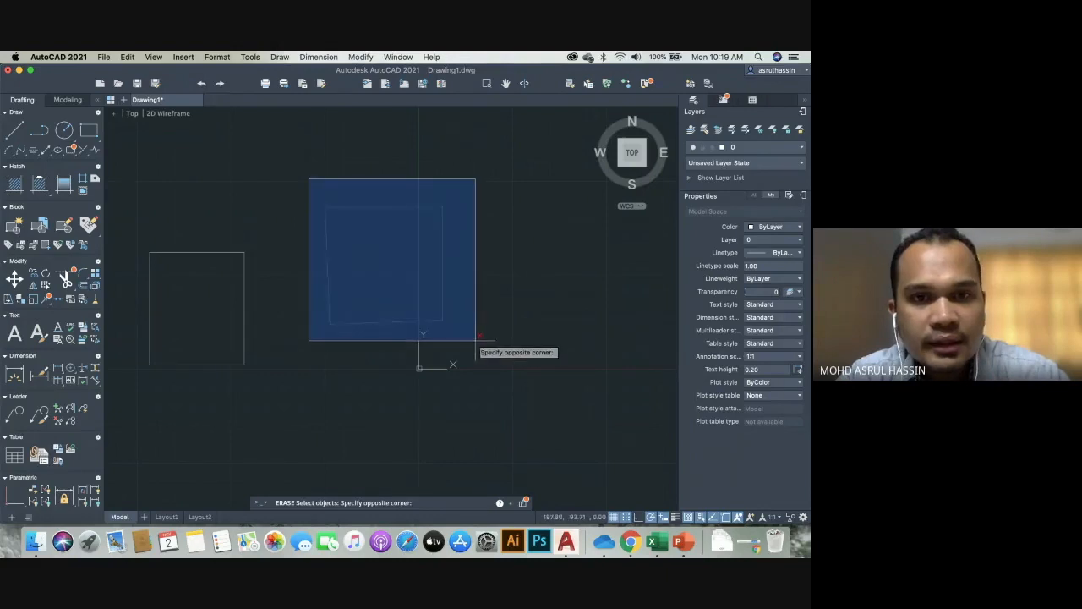
{"action": "left_click", "coordinate": [476, 339]}
{"action": "key", "text": "Return"}
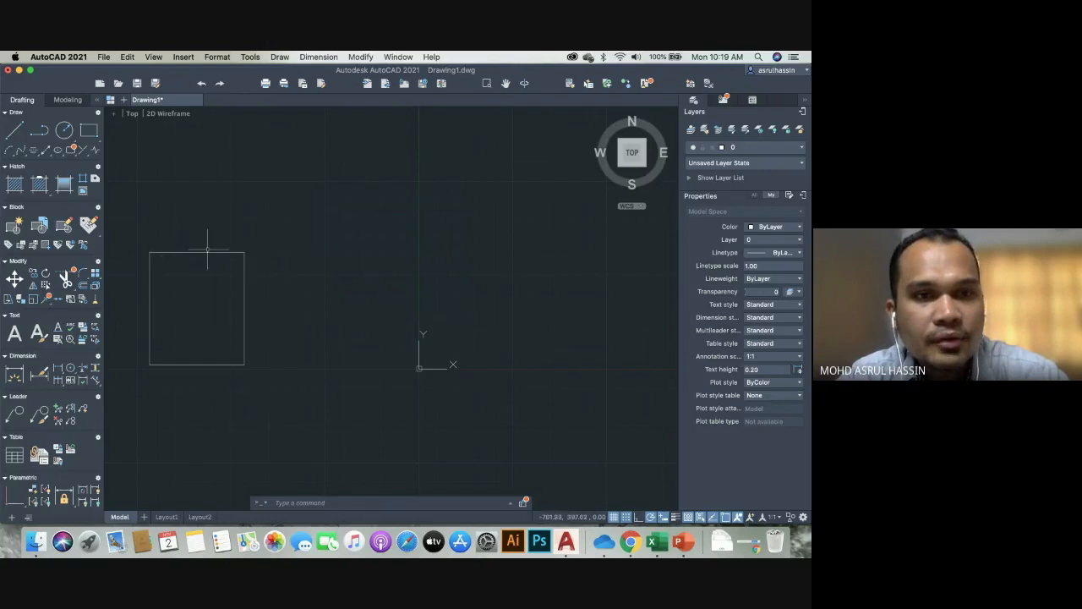
Mirror the upright rectangle across a horizontal line just above it with Ortho mode on, keeping the source rectangle.
{"action": "left_click", "coordinate": [32, 285]}
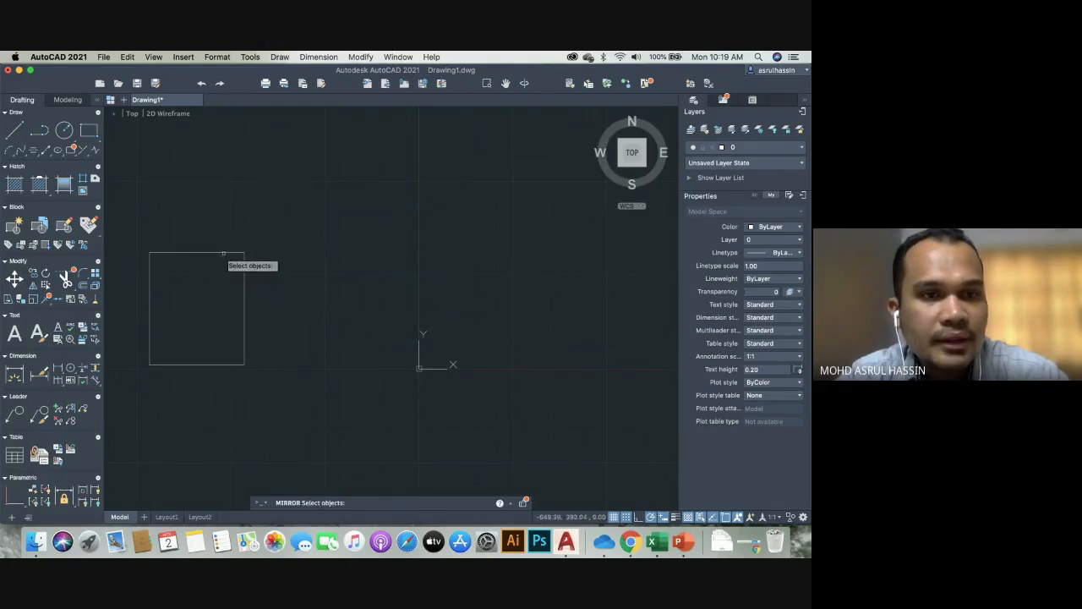
{"action": "left_click", "coordinate": [223, 252]}
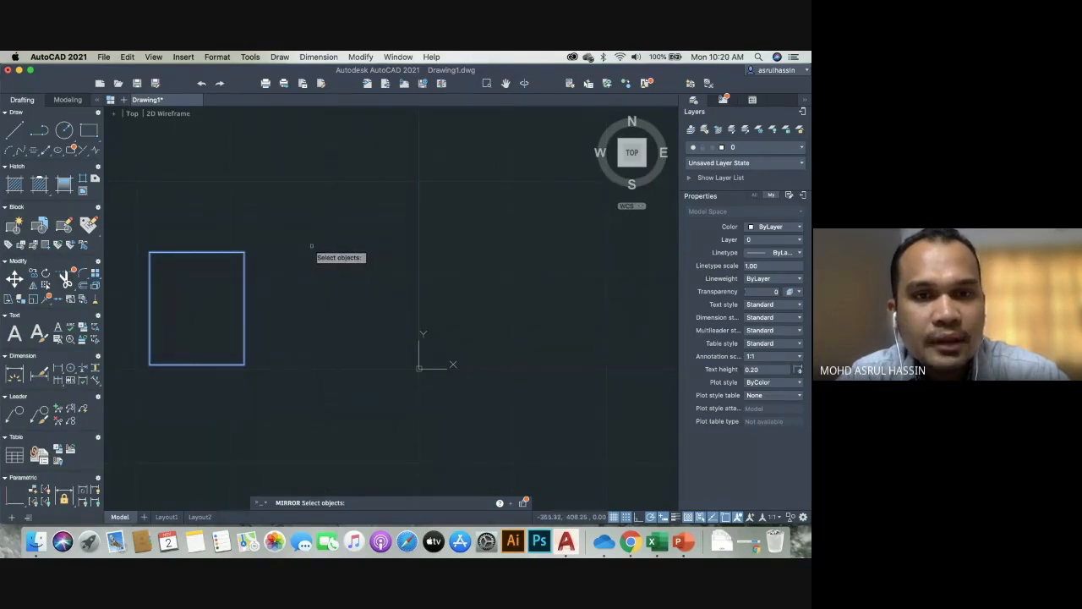
{"action": "key", "text": "Return"}
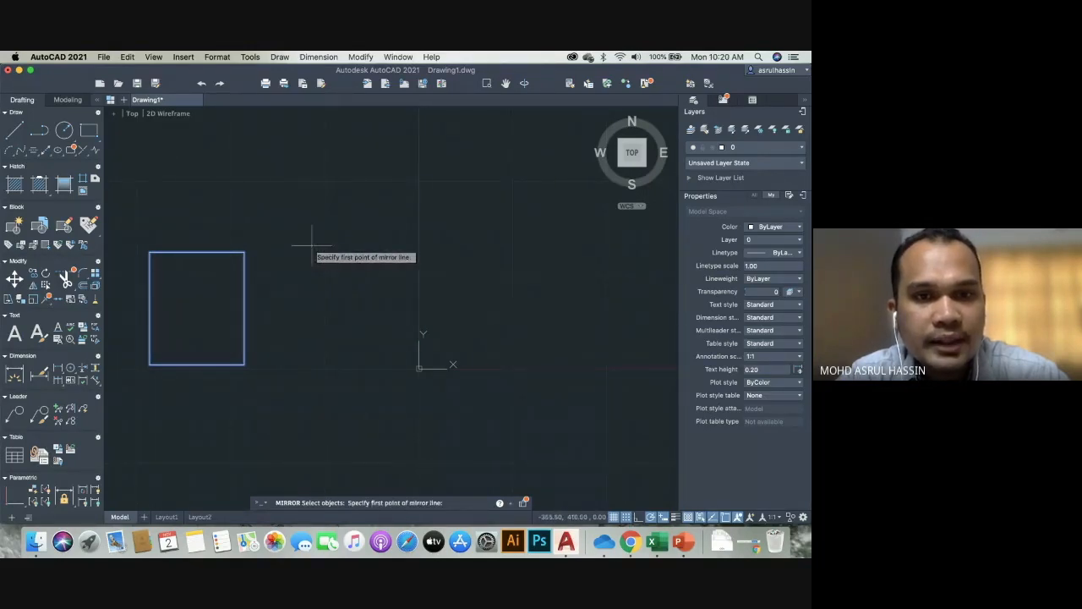
{"action": "left_click", "coordinate": [312, 246]}
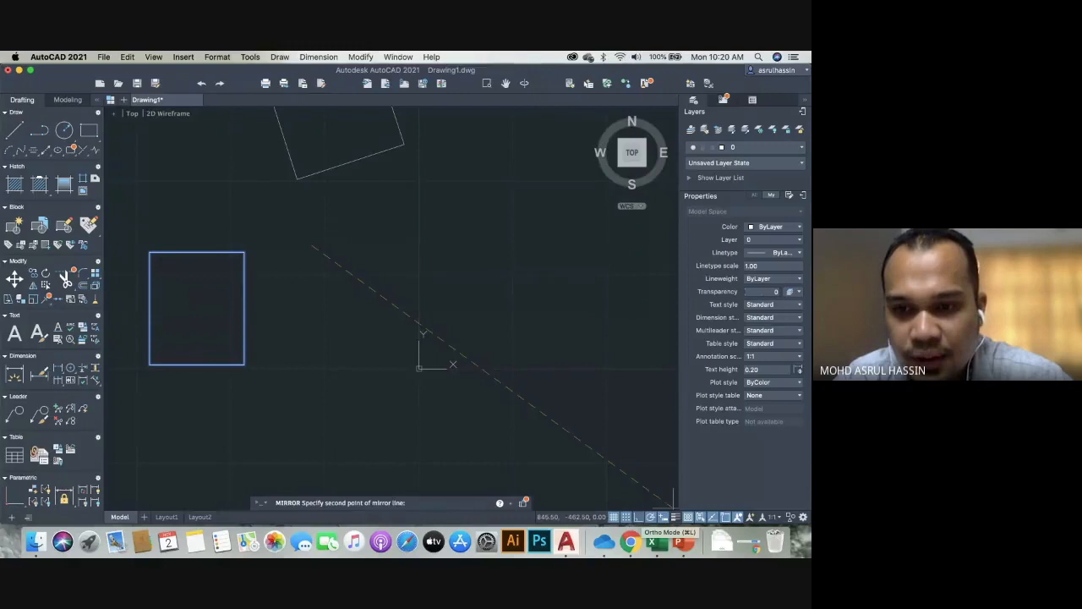
{"action": "left_click", "coordinate": [637, 517]}
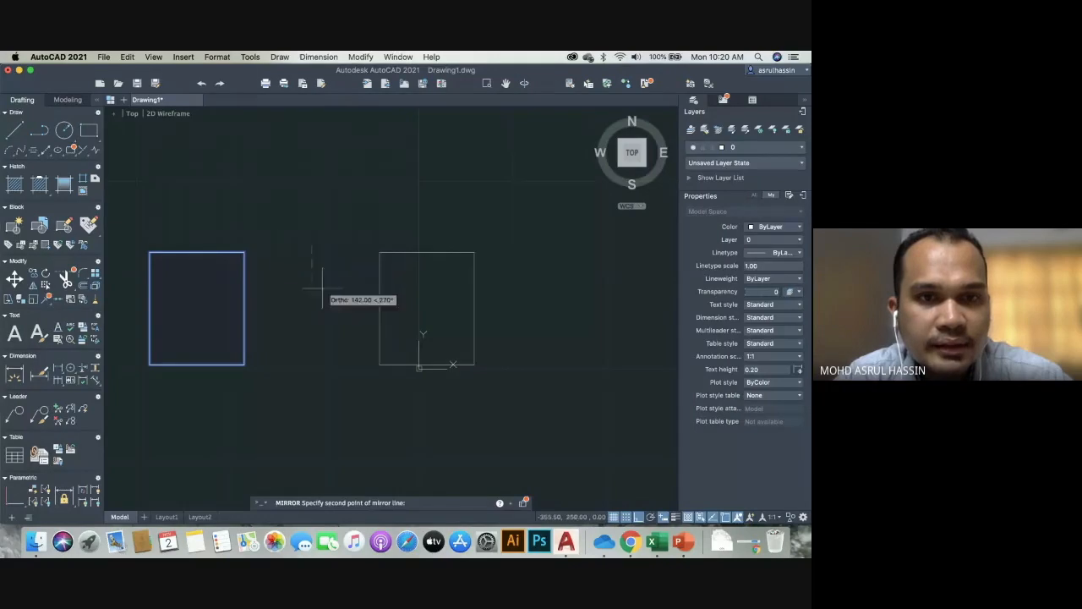
{"action": "left_click", "coordinate": [269, 229]}
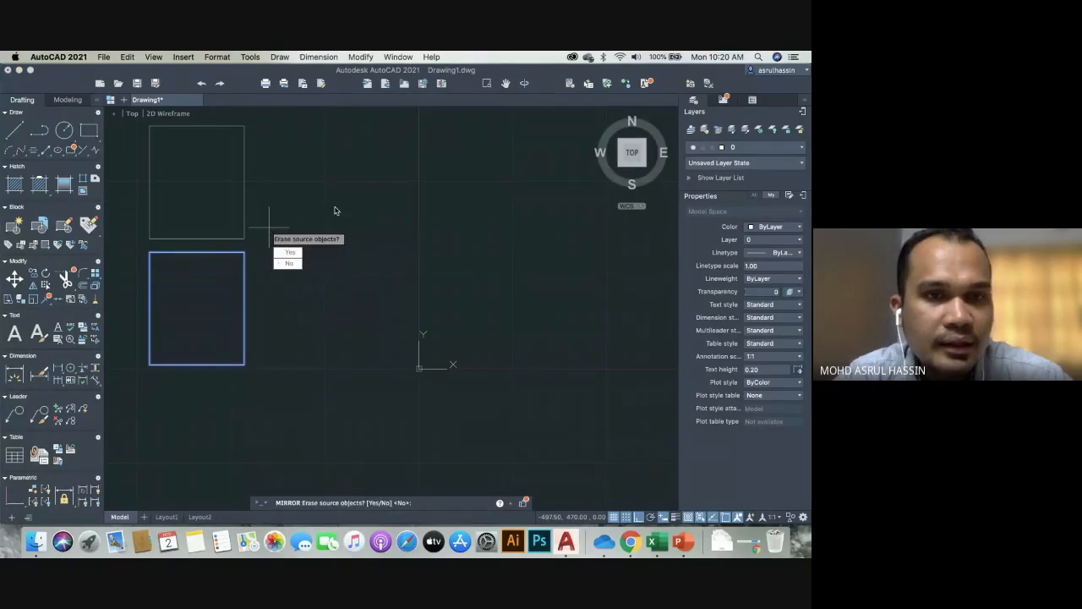
{"action": "key", "text": "Return"}
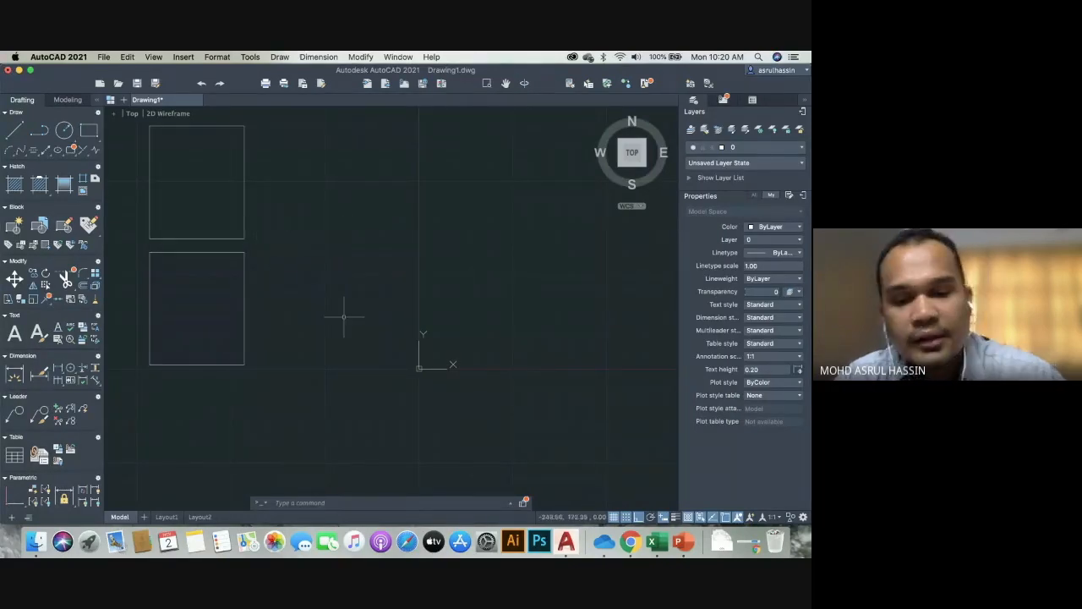
Draw a single slanted line rising to the right across the Y axis, beside the two rectangles.
{"action": "type", "text": "l"}
{"action": "key", "text": "Return"}
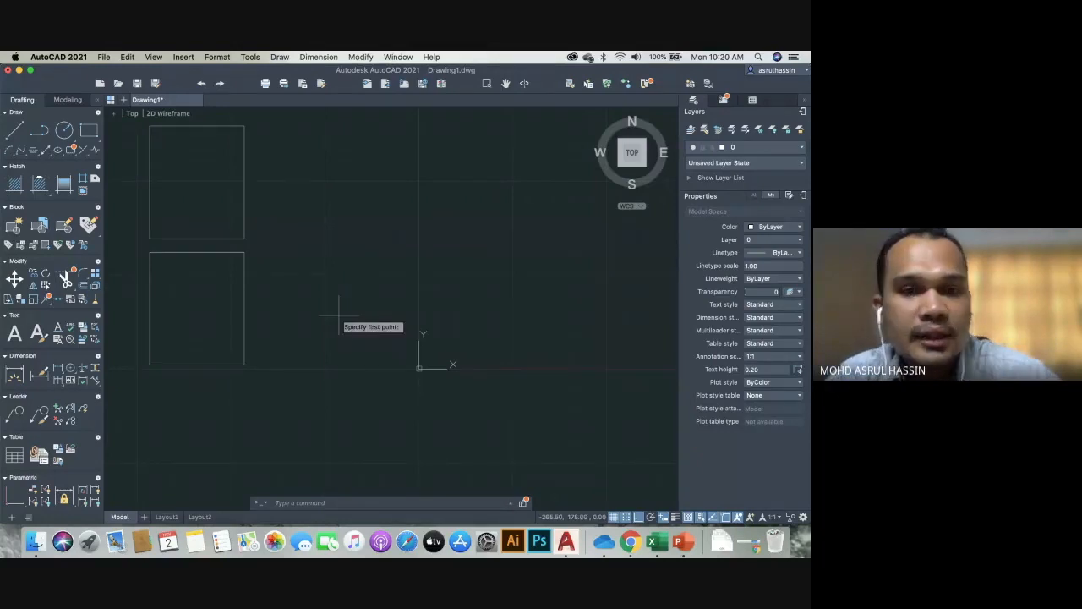
{"action": "left_click", "coordinate": [304, 217]}
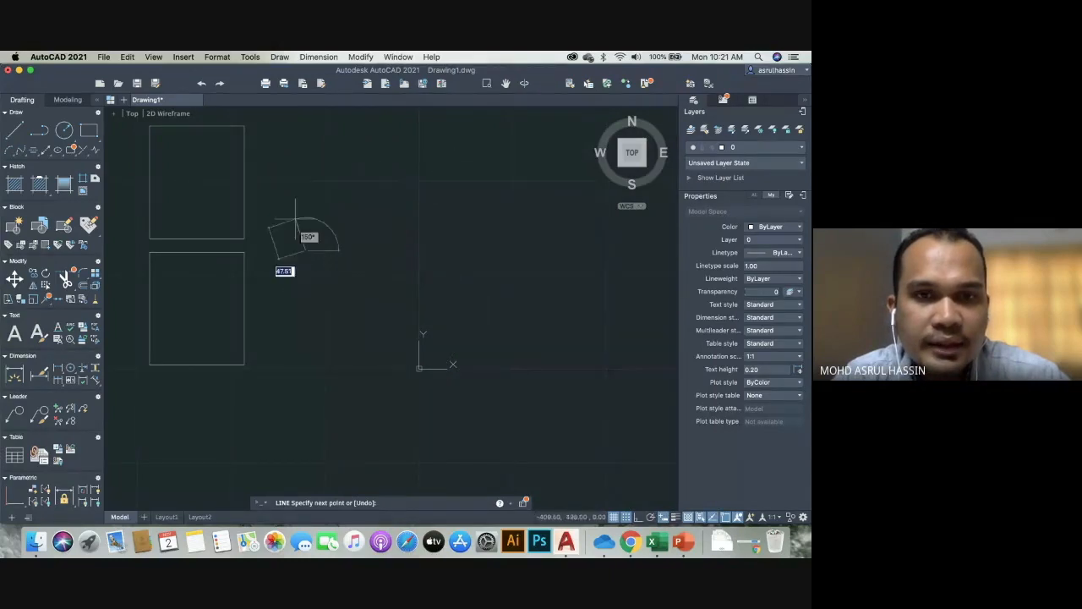
{"action": "left_click", "coordinate": [503, 204]}
{"action": "key", "text": "Return"}
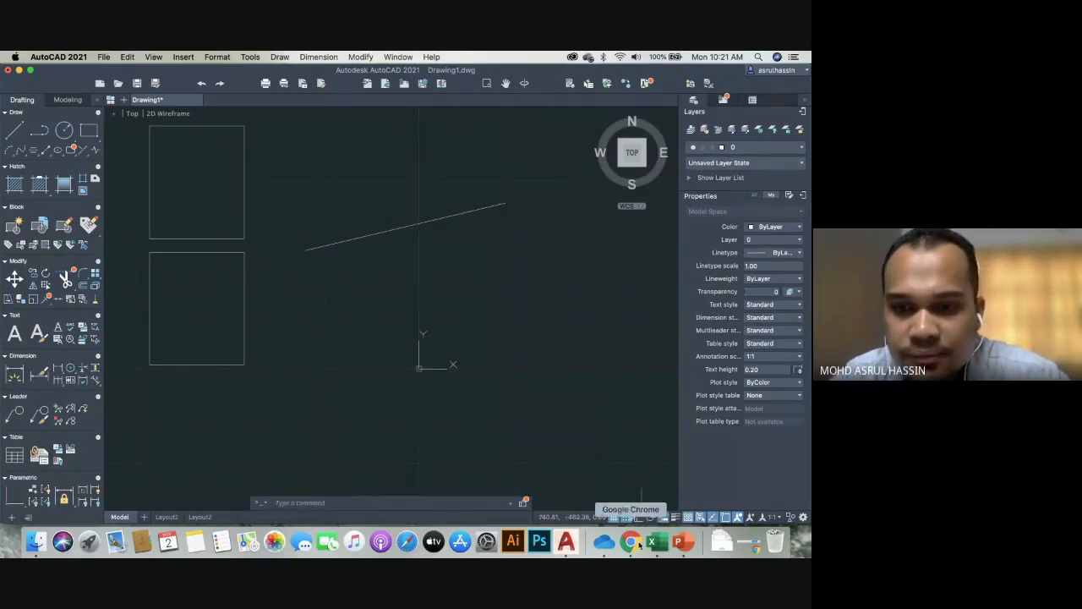
Review the Move, Copy, and Stretch slide in the PowerPoint slide show and return to AutoCAD.
{"action": "left_click", "coordinate": [680, 542]}
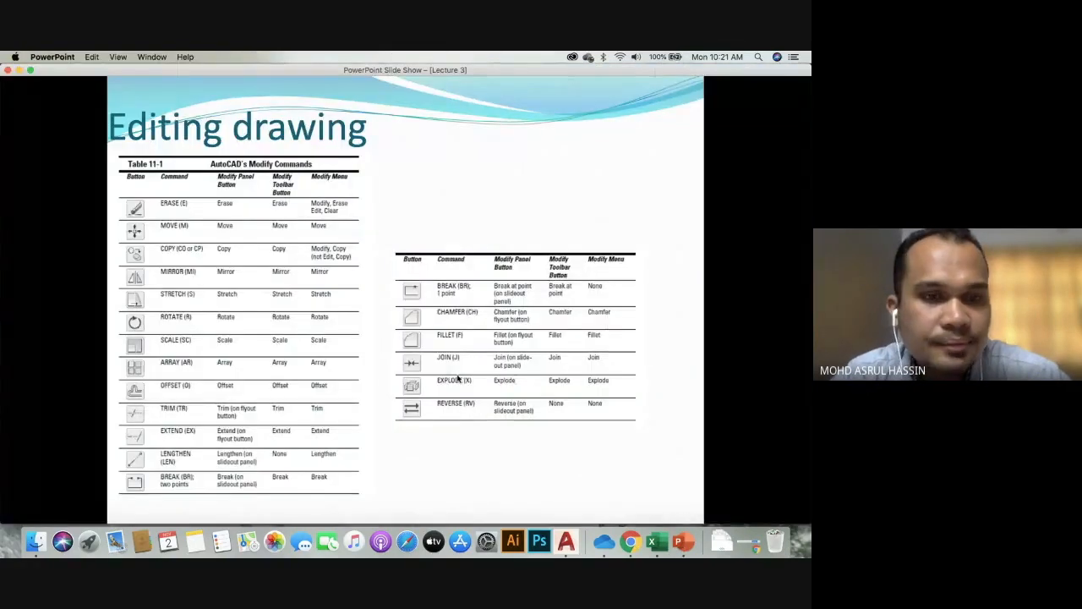
{"action": "left_click", "coordinate": [454, 375]}
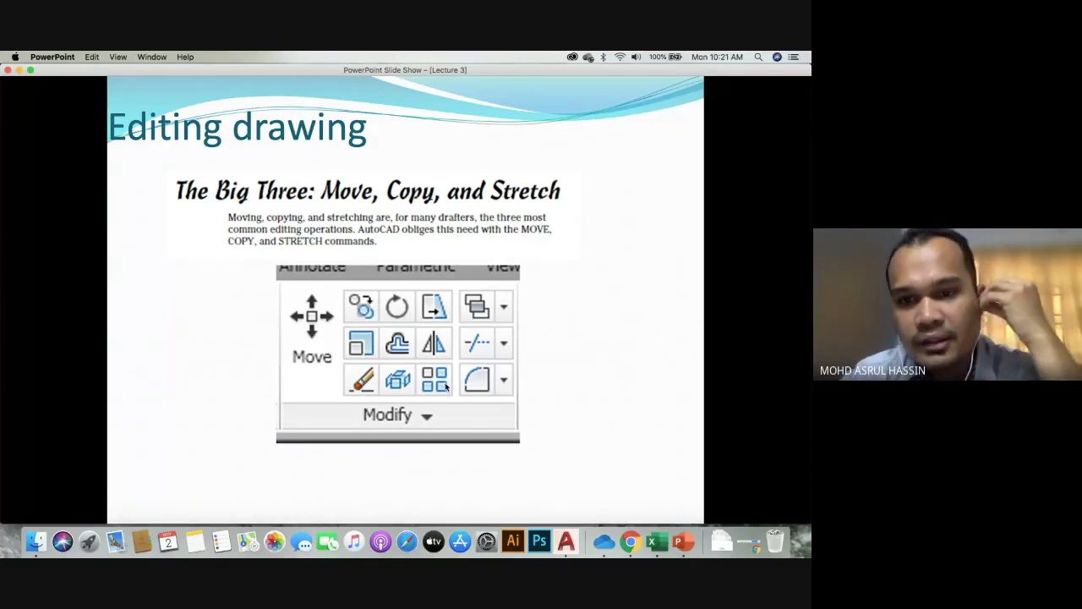
{"action": "left_click", "coordinate": [566, 542]}
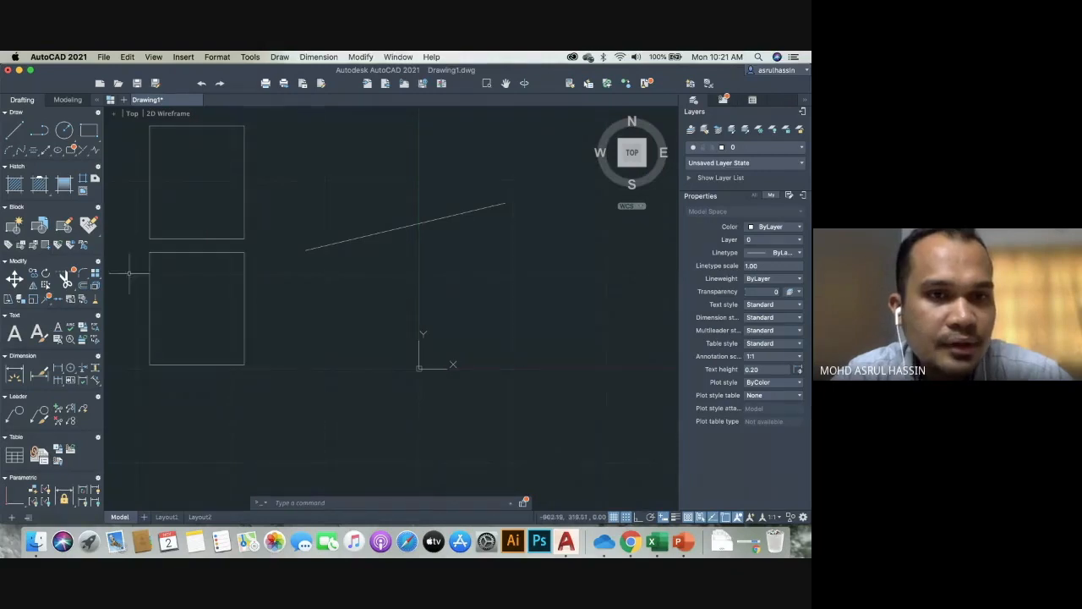
Use Stretch to shift the lower rectangle from its upper-left corner to its original lower-right corner.
{"action": "left_click", "coordinate": [32, 301]}
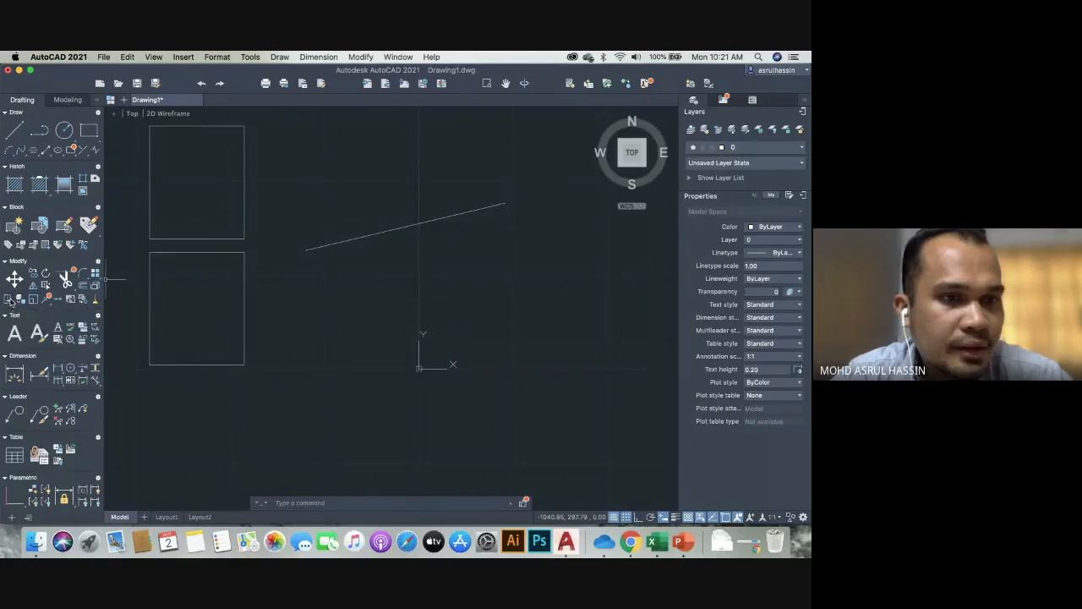
{"action": "left_click", "coordinate": [244, 289]}
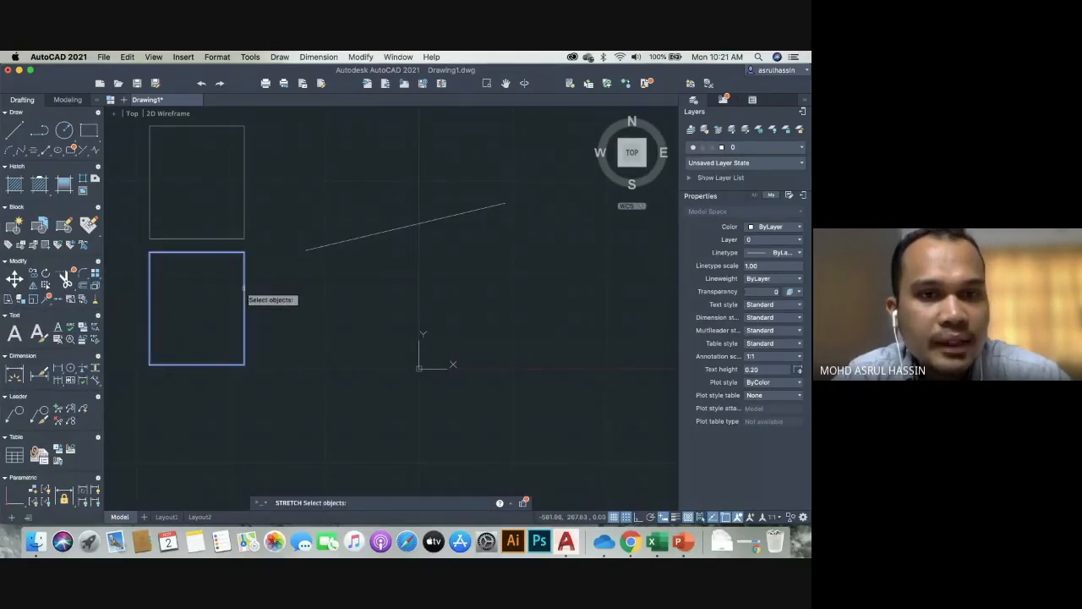
{"action": "key", "text": "Return"}
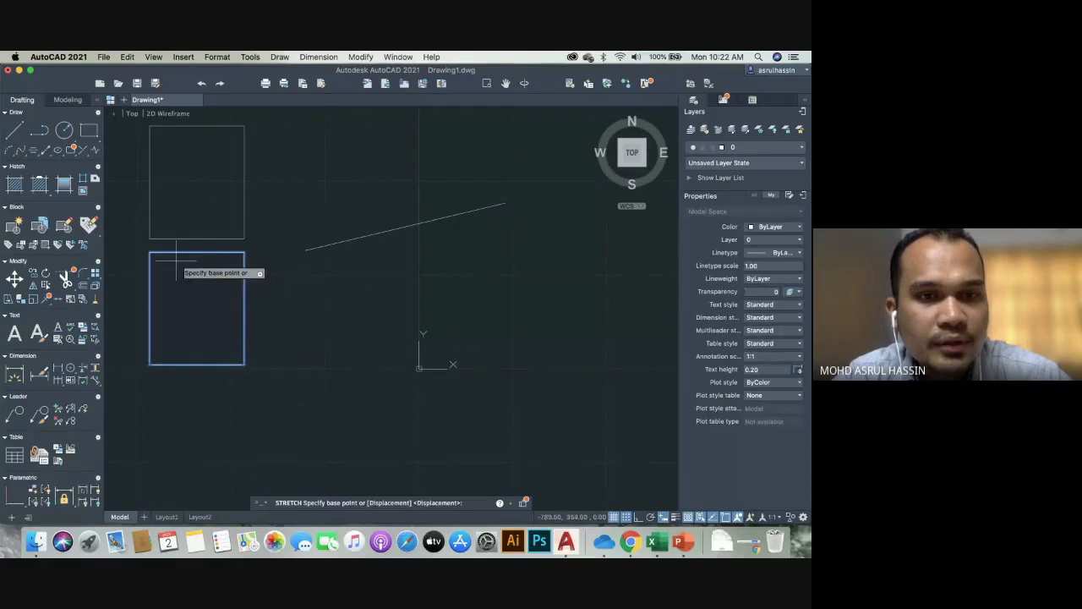
{"action": "middle_click_drag", "start_coordinate": [387, 320], "coordinate": [458, 333]}
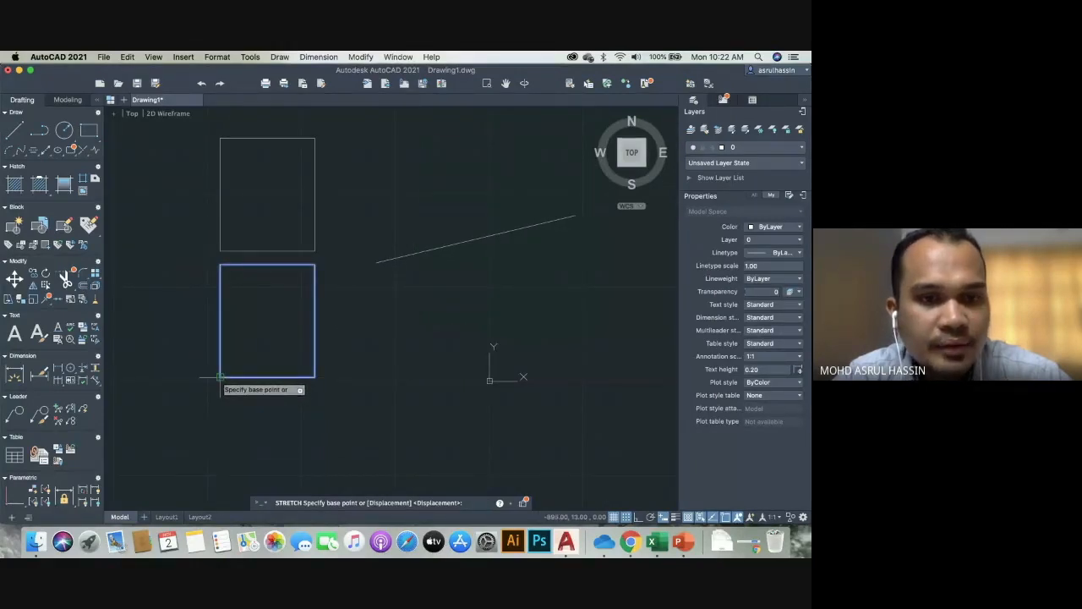
{"action": "left_click", "coordinate": [220, 265]}
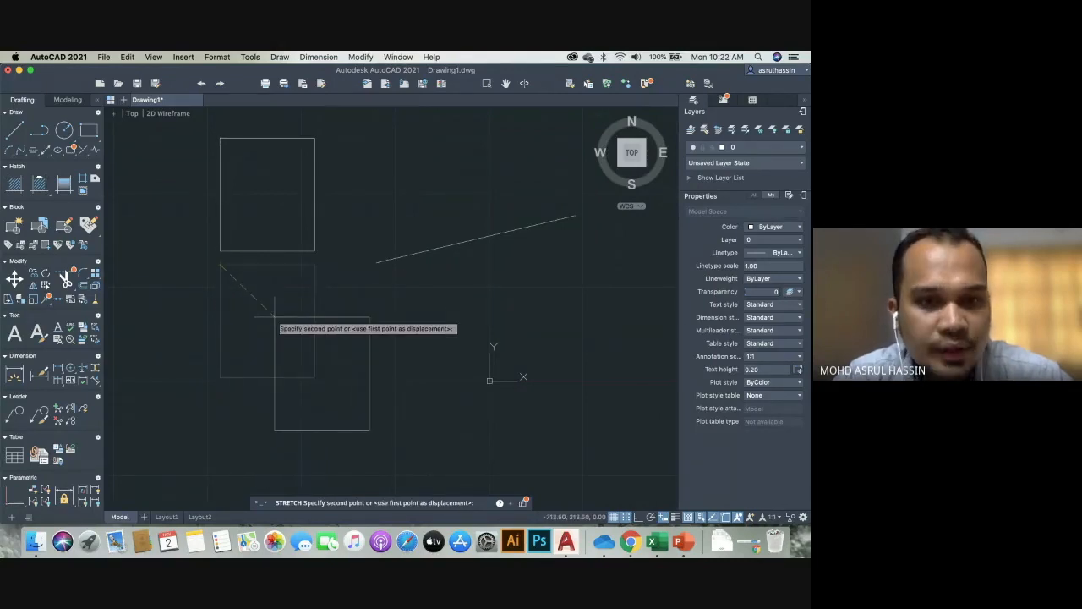
{"action": "left_click", "coordinate": [314, 377]}
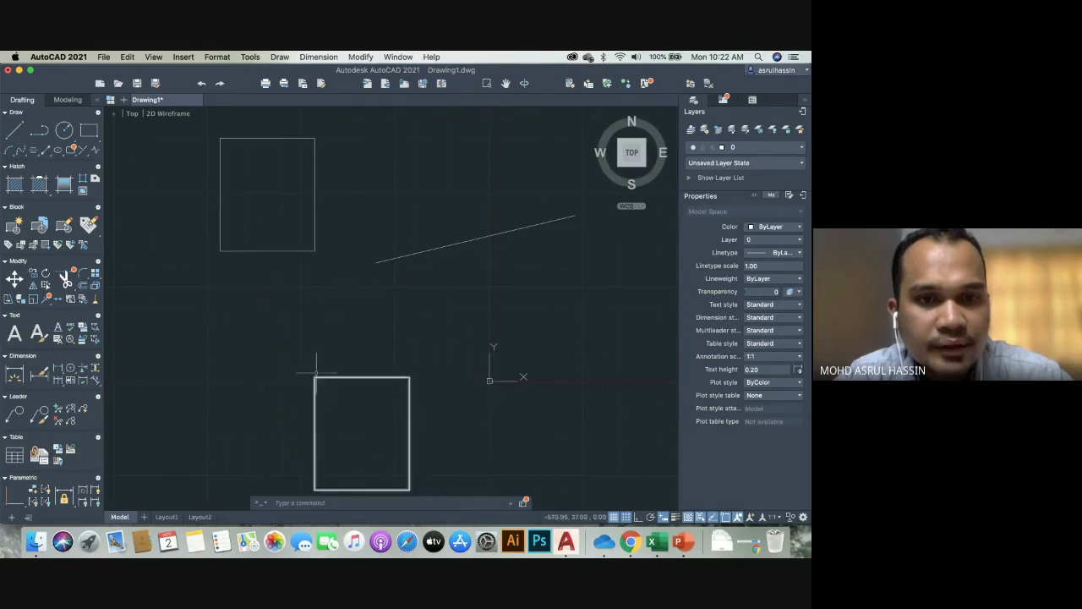
Use Stretch to shift the lower rectangle straight up so its upper-left corner meets the upper rectangle's lower-right corner.
{"action": "left_click", "coordinate": [8, 299]}
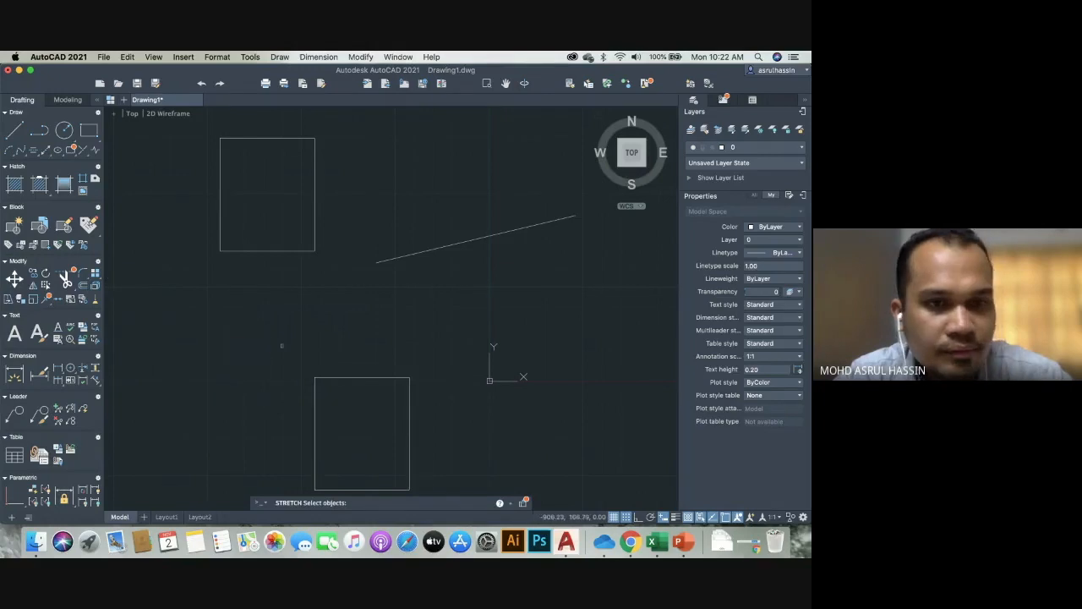
{"action": "left_click", "coordinate": [342, 380]}
{"action": "key", "text": "Return"}
{"action": "left_click", "coordinate": [314, 377]}
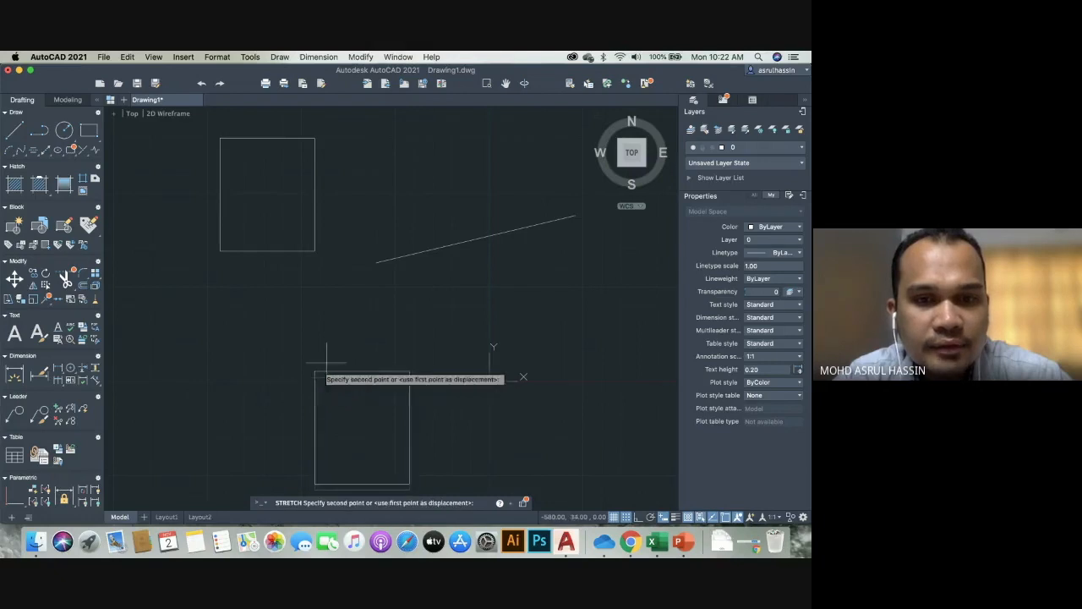
{"action": "left_click", "coordinate": [314, 251]}
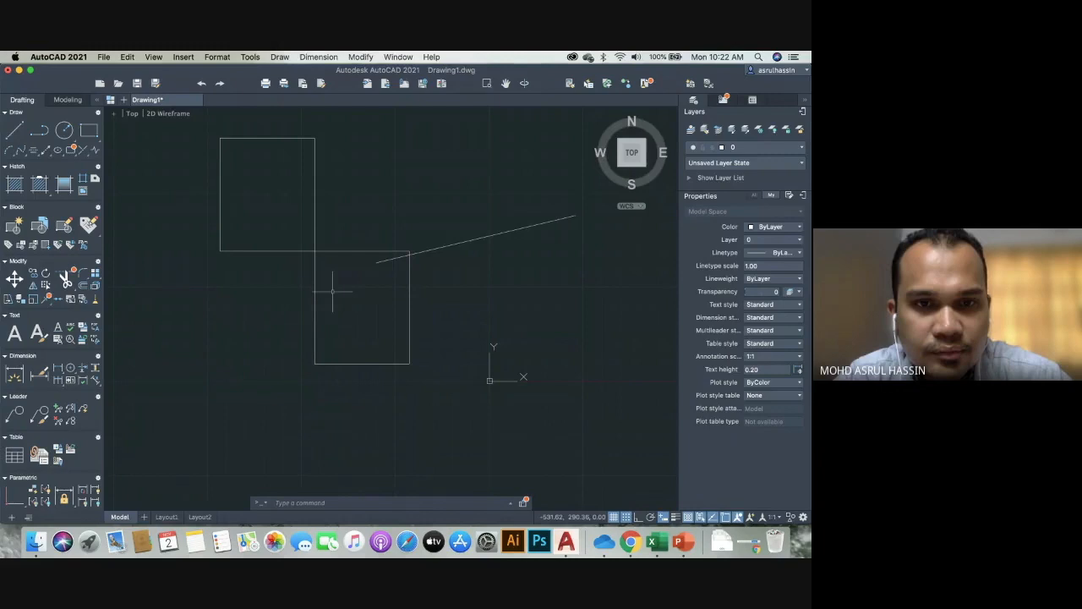
{"action": "left_click", "coordinate": [522, 503]}
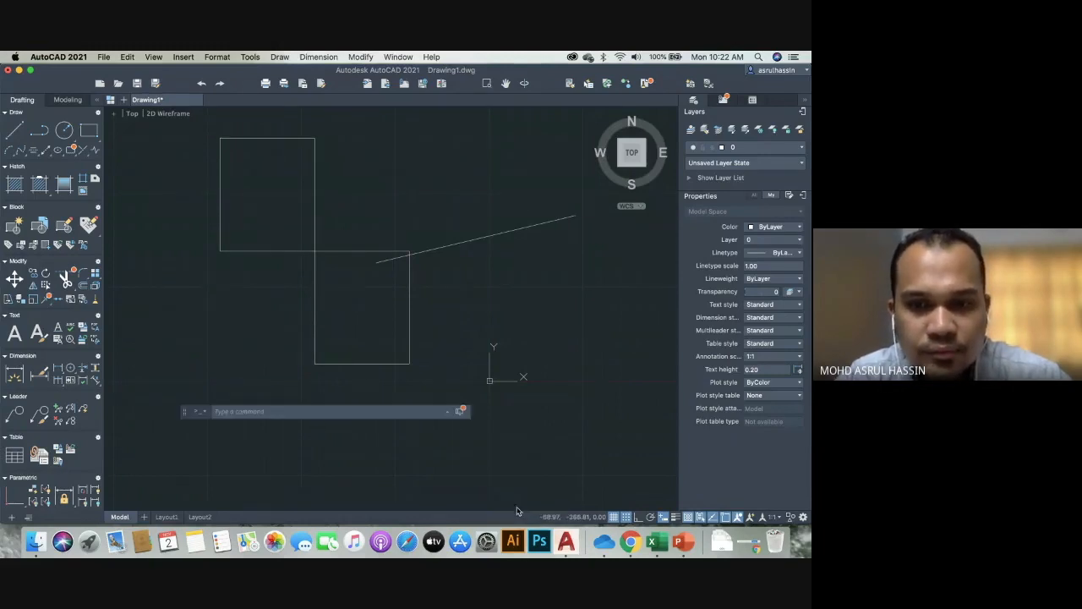
{"action": "left_click", "coordinate": [461, 410]}
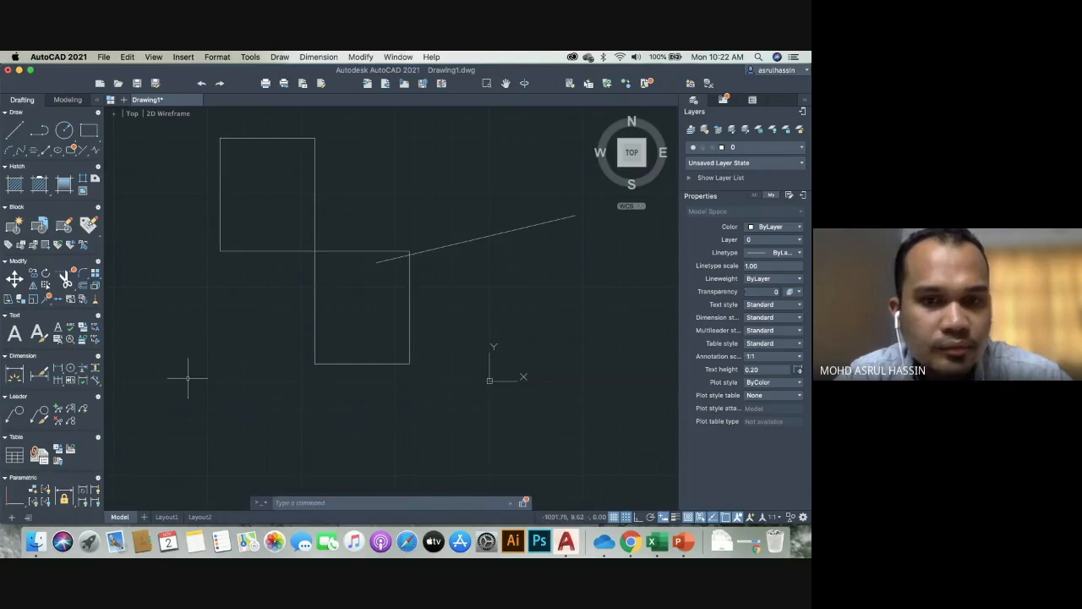
Use Stretch to shift both rectangles together diagonally down and to the left, with their shared corner as base point.
{"action": "left_click", "coordinate": [11, 301]}
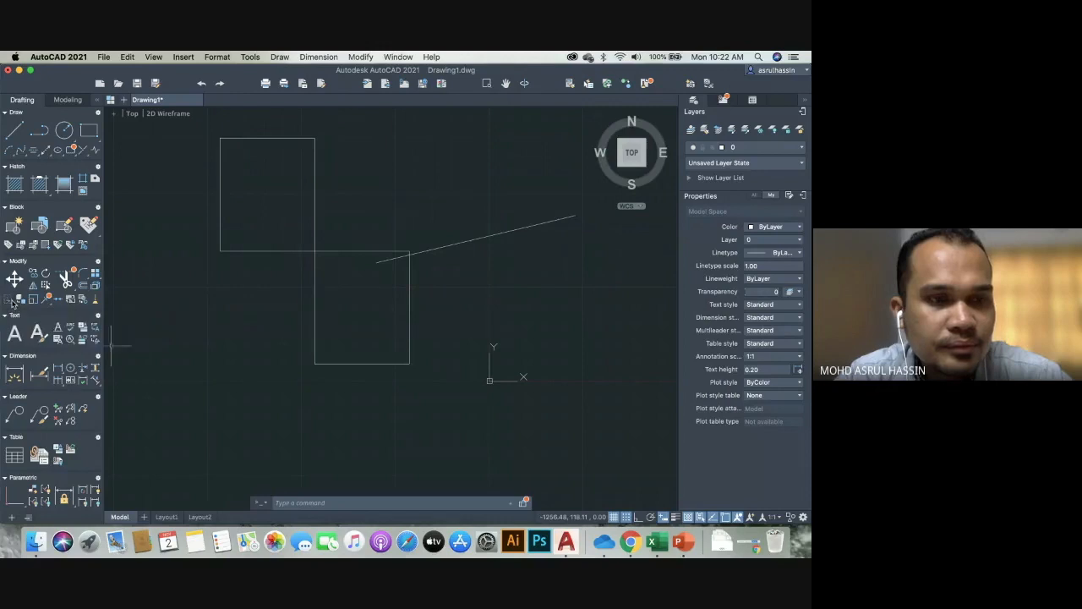
{"action": "left_click", "coordinate": [201, 131]}
{"action": "left_click", "coordinate": [423, 387]}
{"action": "key", "text": "Return"}
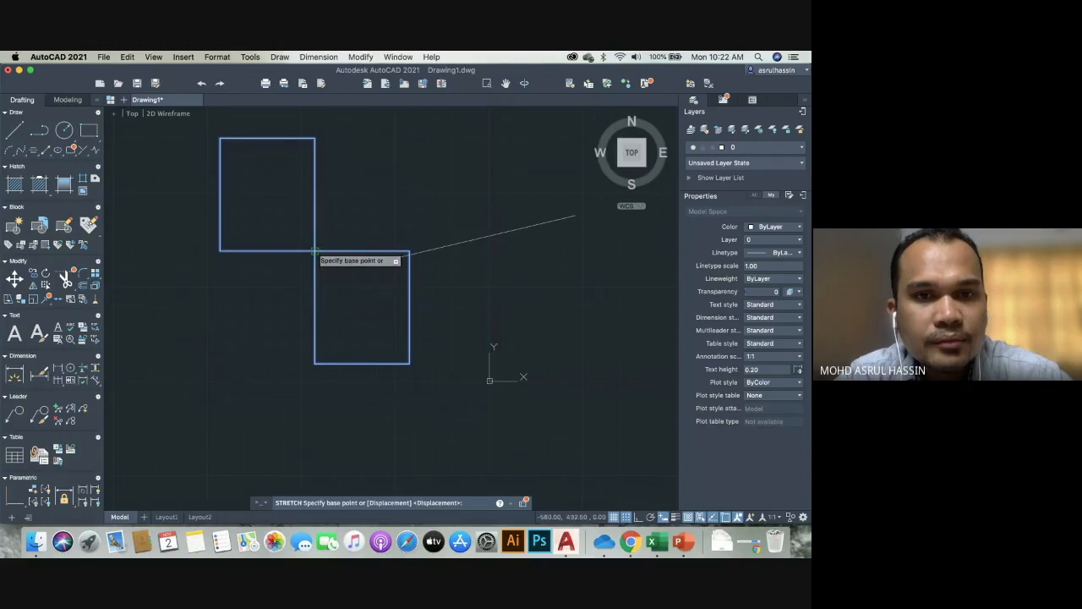
{"action": "left_click", "coordinate": [314, 251]}
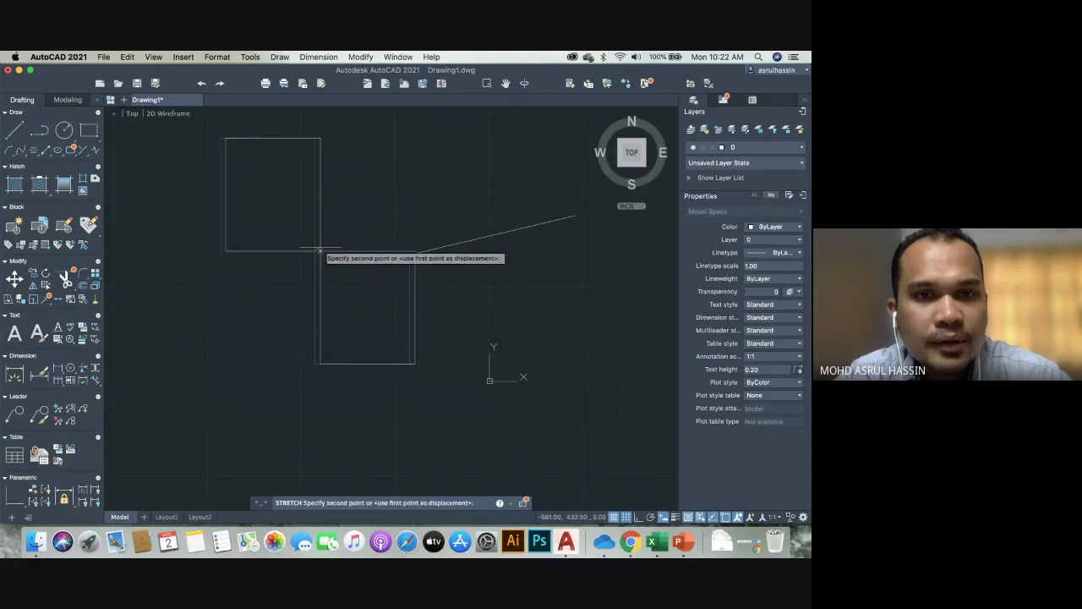
{"action": "left_click", "coordinate": [269, 290]}
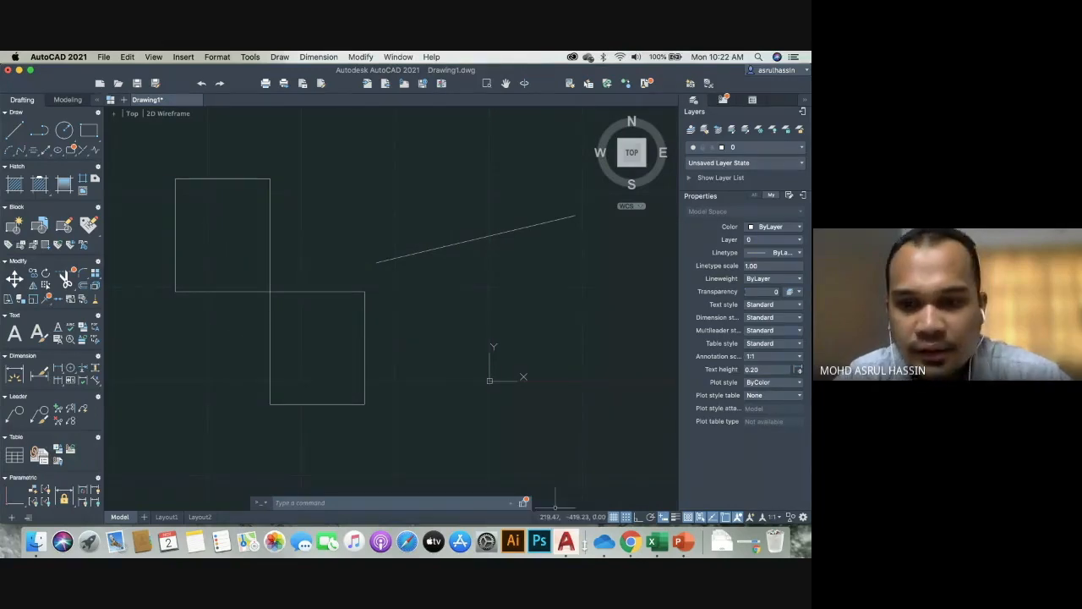
Review the PowerPoint slides on how to move, copy and stretch objects with grips, and return to AutoCAD.
{"action": "left_click", "coordinate": [681, 542]}
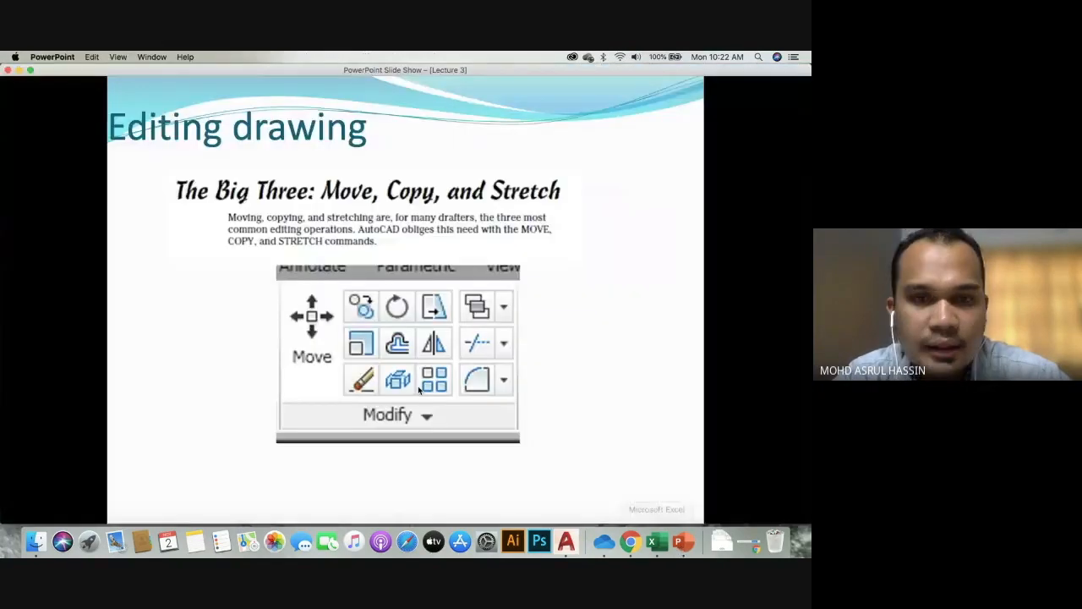
{"action": "key", "text": "Right"}
{"action": "key", "text": "Left"}
{"action": "key", "text": "Right"}
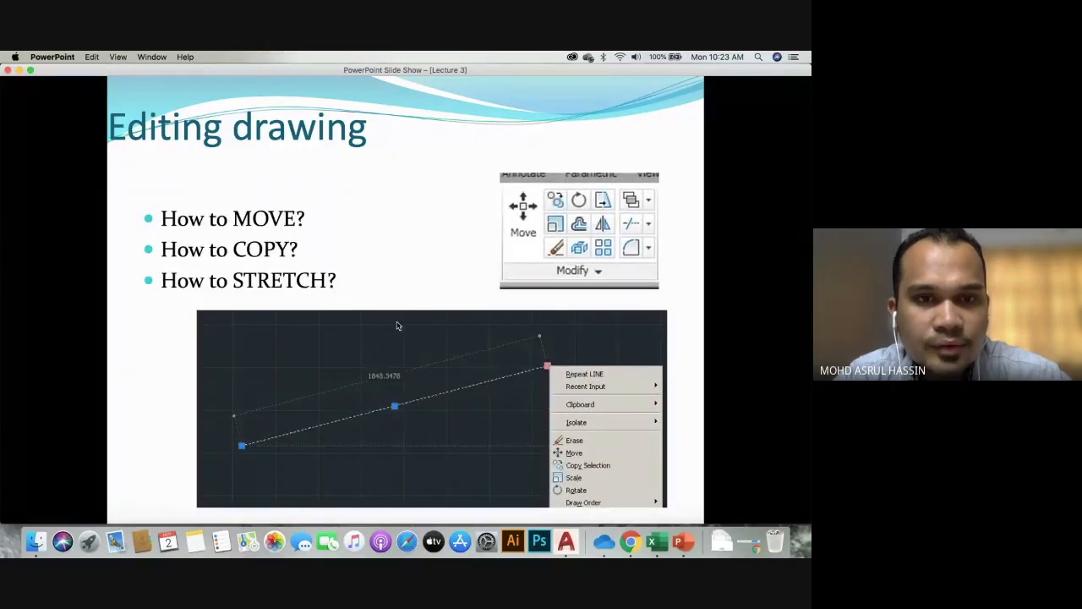
{"action": "key", "text": "Right"}
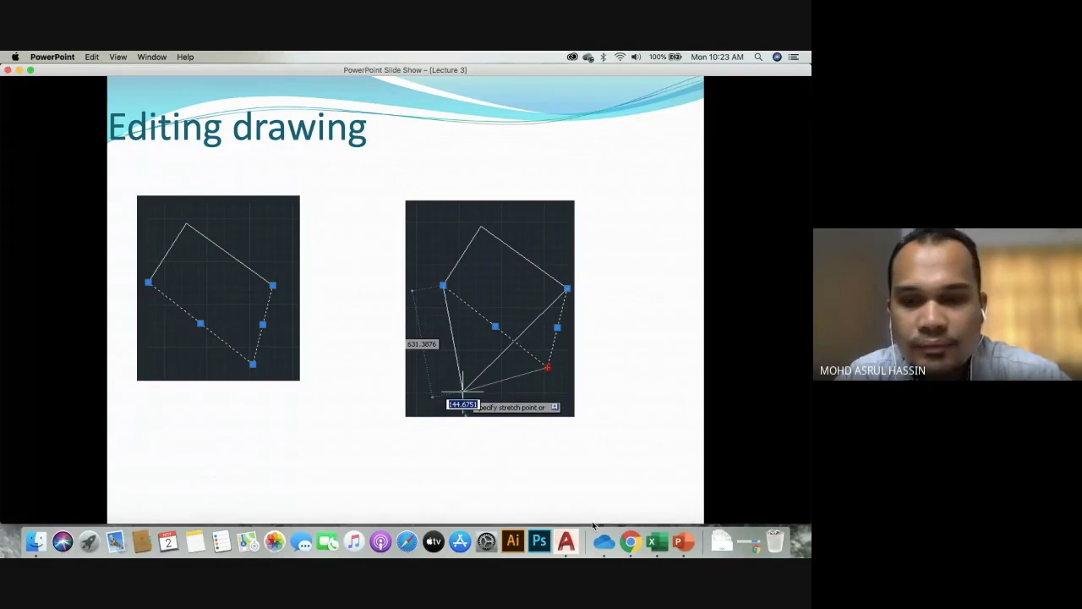
{"action": "left_click", "coordinate": [567, 542]}
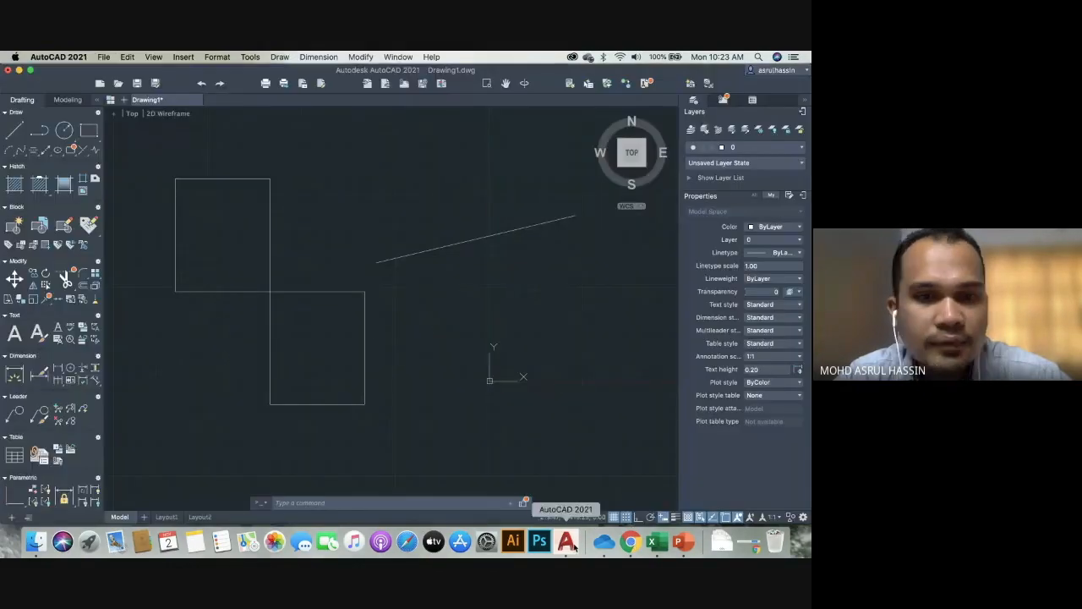
Draw two lines from the ends of the slanted line to an apex above it, closing a triangle.
{"action": "scroll", "coordinate": [272, 238], "scroll_direction": "down", "scroll_amount": 3}
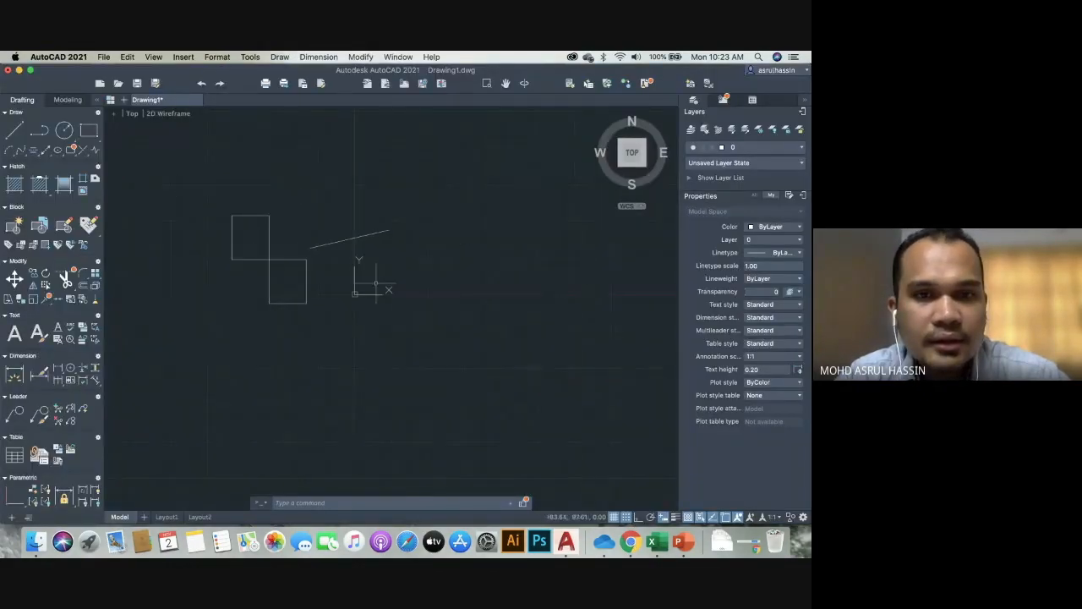
{"action": "type", "text": "l"}
{"action": "key", "text": "Return"}
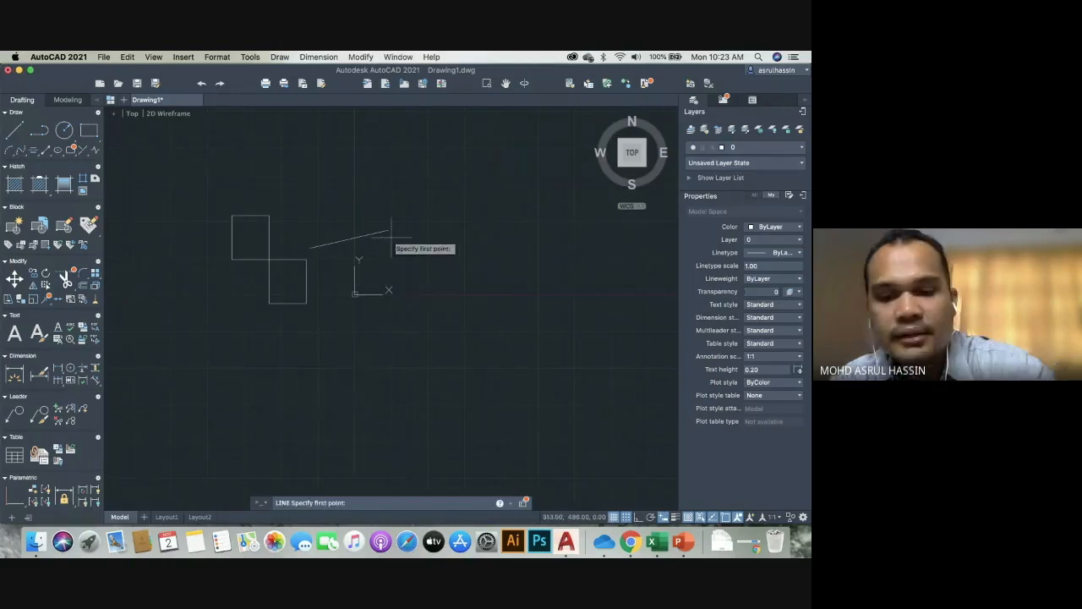
{"action": "left_click", "coordinate": [388, 229]}
{"action": "left_click", "coordinate": [339, 150]}
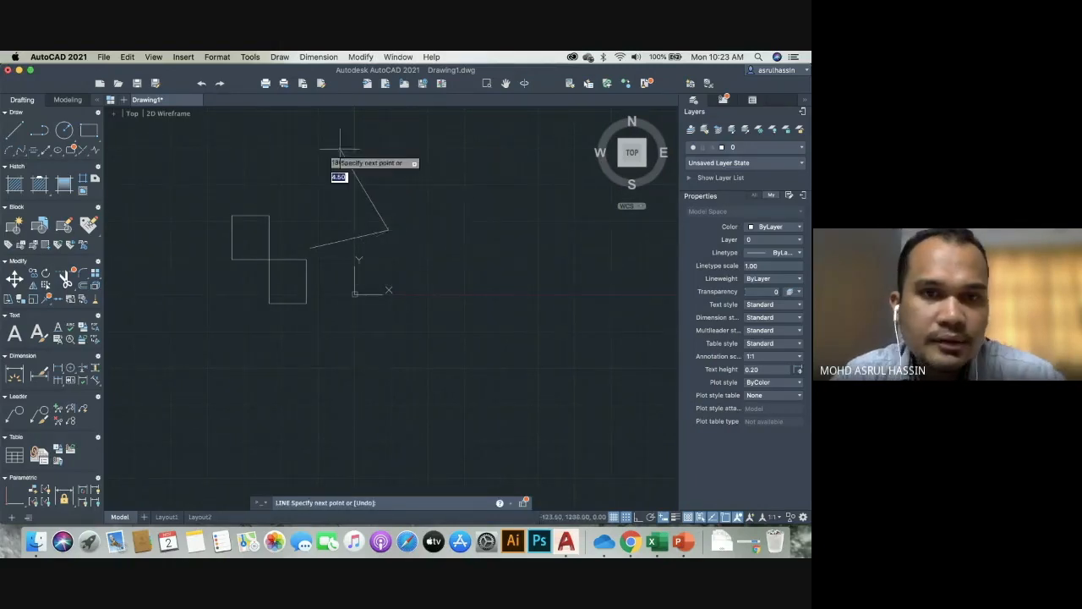
{"action": "left_click", "coordinate": [310, 248]}
{"action": "key", "text": "Escape"}
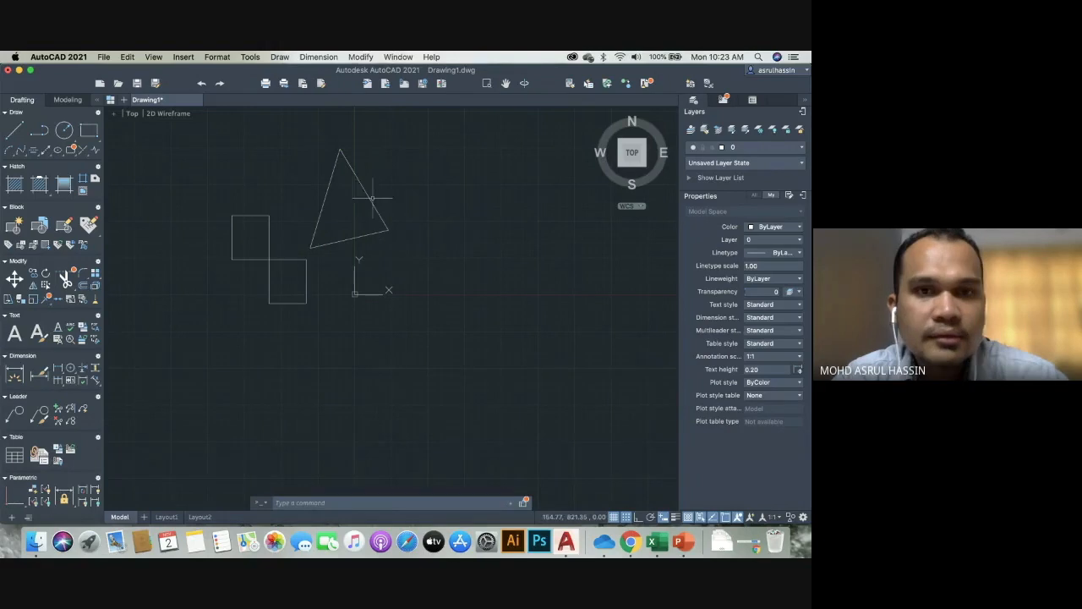
Use Stretch to shift the triangle's lower and right-hand lines to the right and slightly down, with their shared corner as base point.
{"action": "type", "text": "s"}
{"action": "key", "text": "Return"}
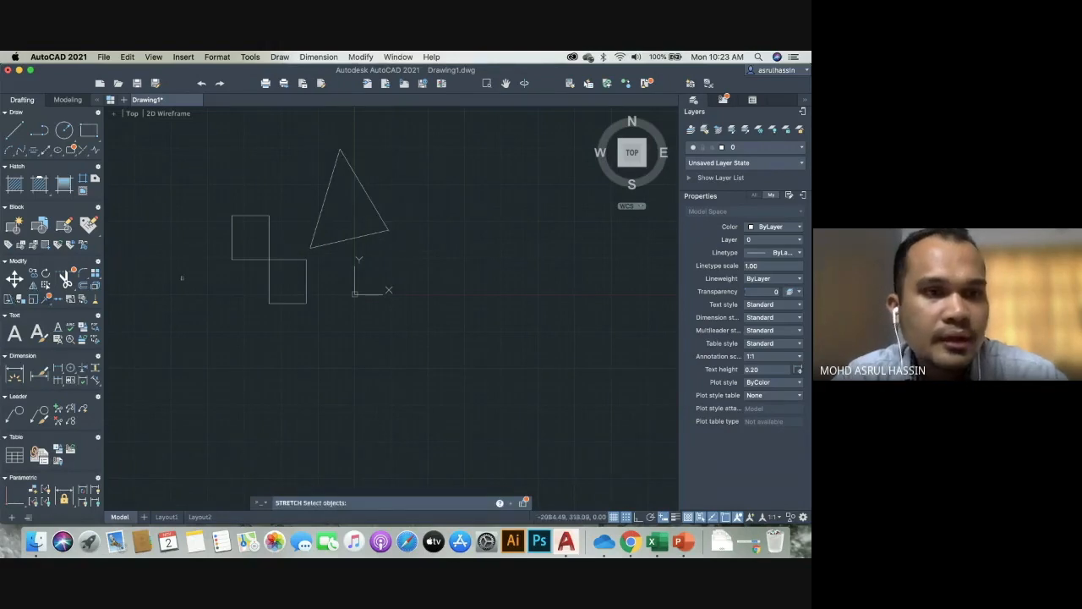
{"action": "left_click", "coordinate": [379, 217]}
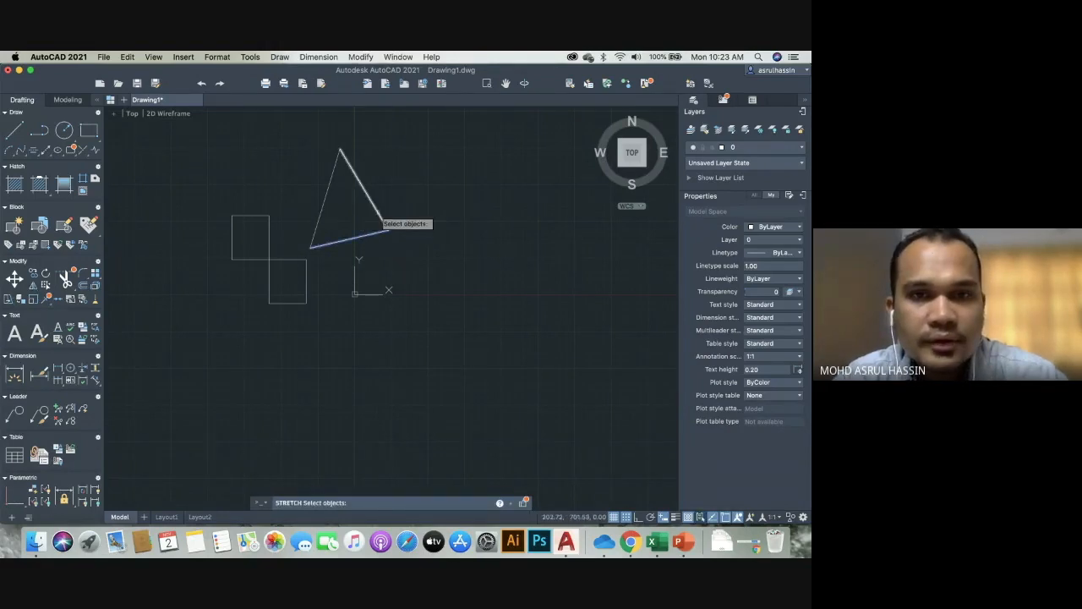
{"action": "key", "text": "Return"}
{"action": "left_click", "coordinate": [388, 229]}
{"action": "left_click", "coordinate": [450, 240]}
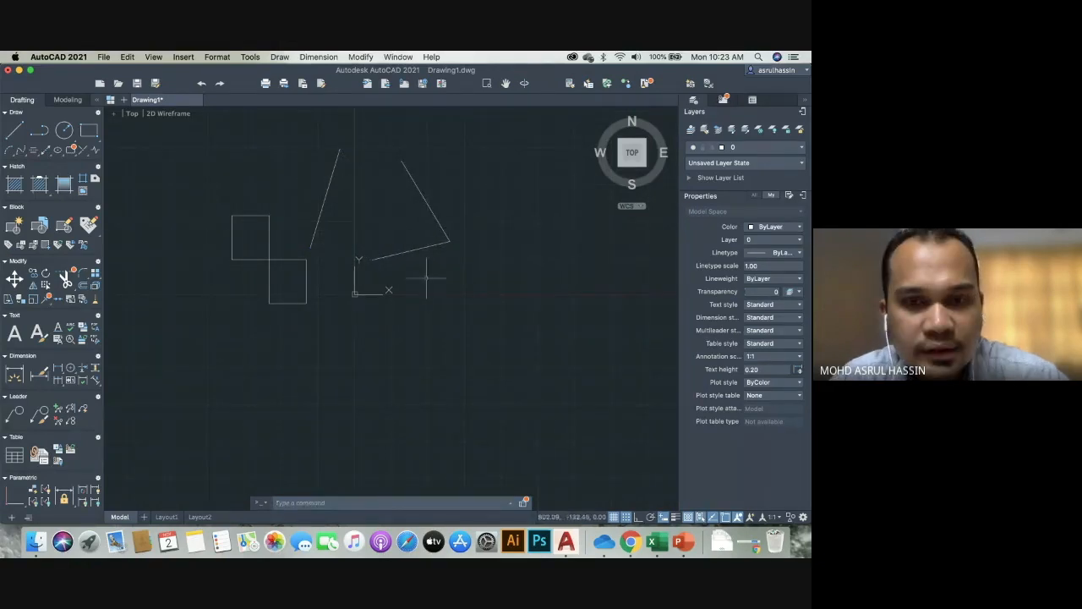
Switch to PowerPoint and review the remaining Editing drawing slides and the introduction to layers.
{"action": "left_click", "coordinate": [684, 542]}
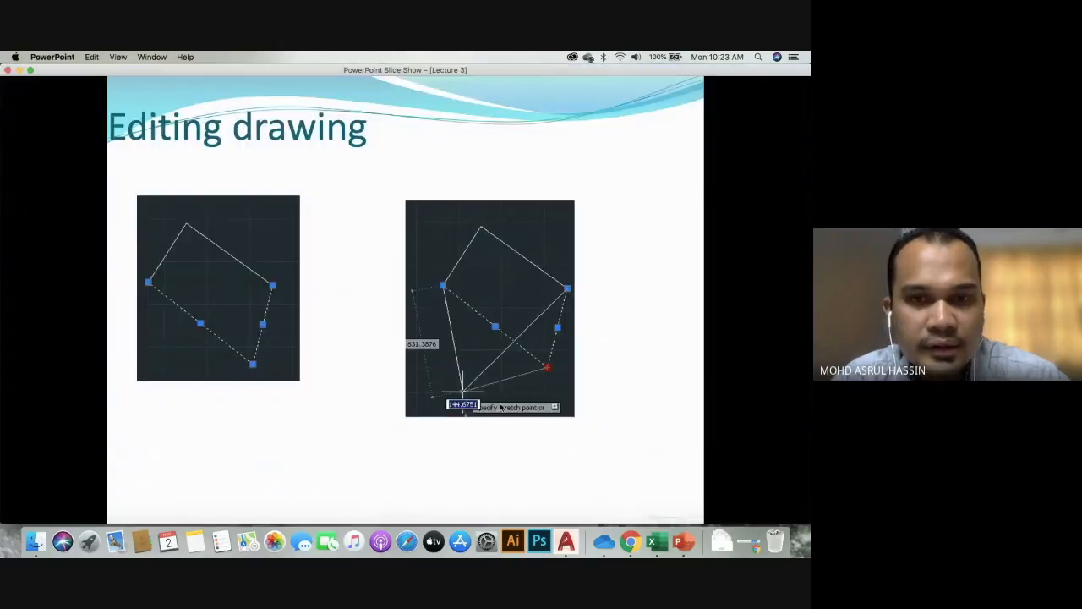
{"action": "key", "text": "Right"}
{"action": "key", "text": "Right"}
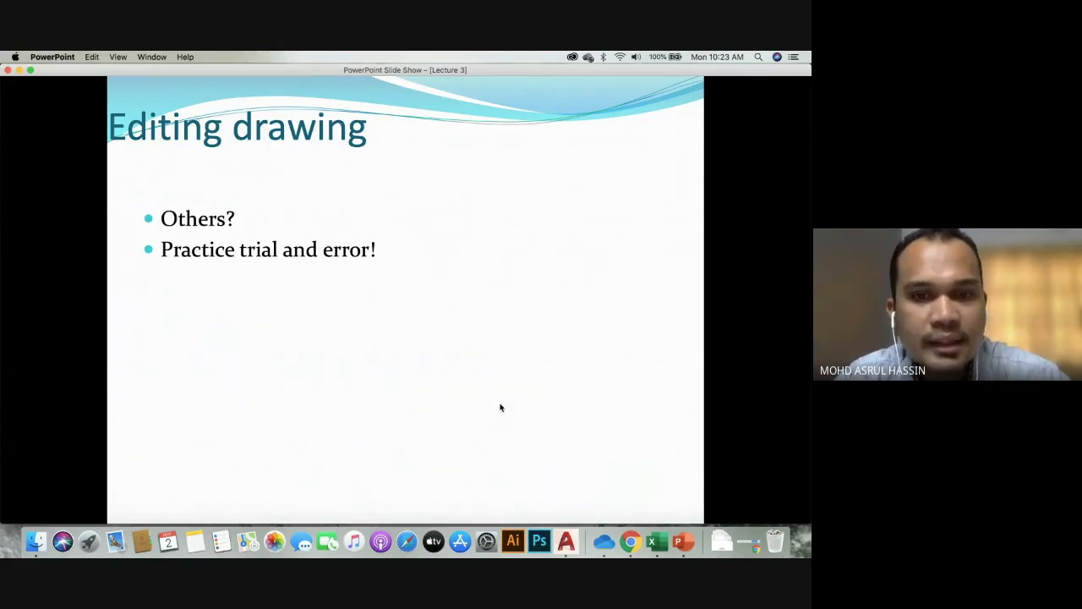
{"action": "left_click", "coordinate": [383, 374]}
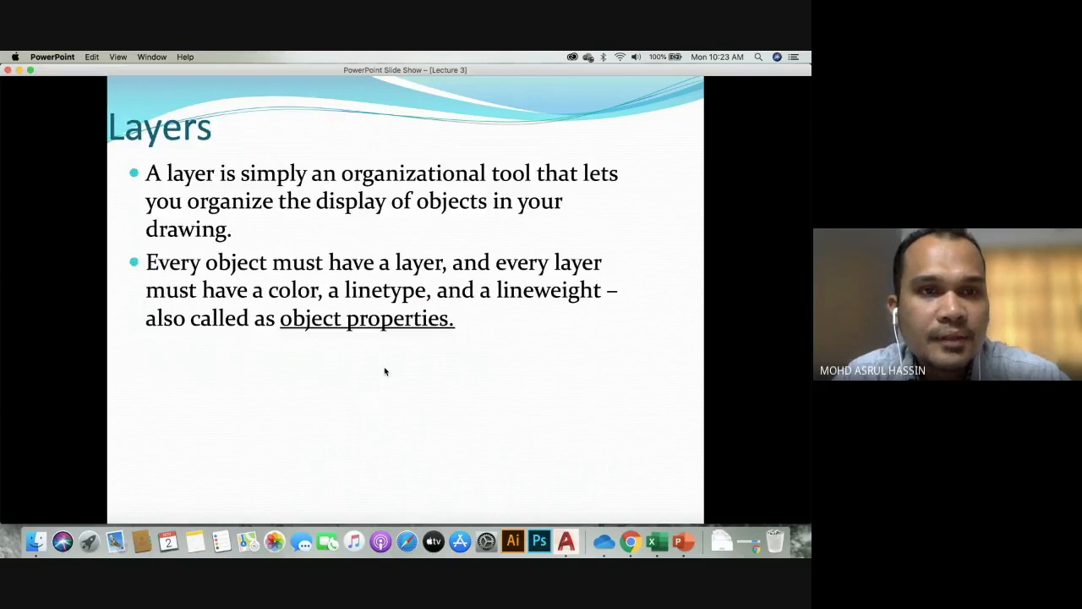
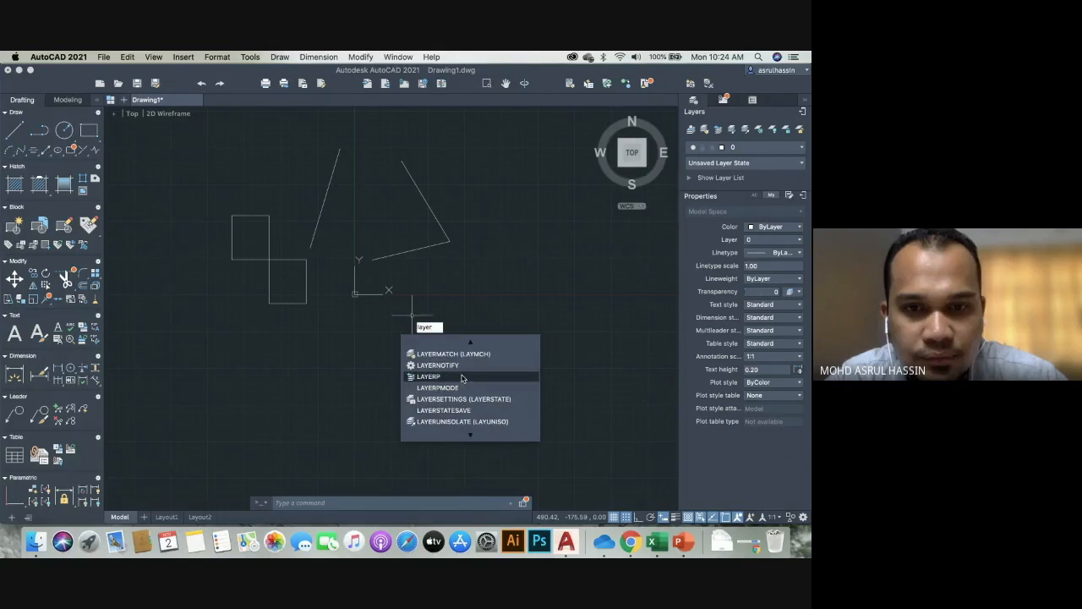
Look through the suggested layer commands and run the LAYER command.
{"action": "mouse_move", "coordinate": [469, 435]}
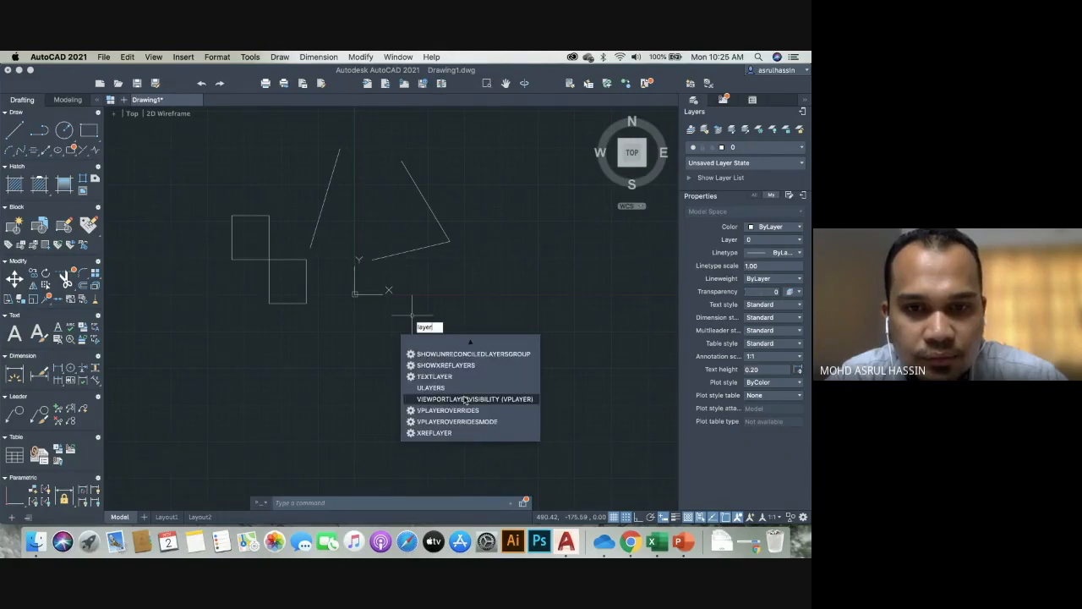
{"action": "scroll", "coordinate": [465, 397], "scroll_direction": "up", "scroll_amount": 10}
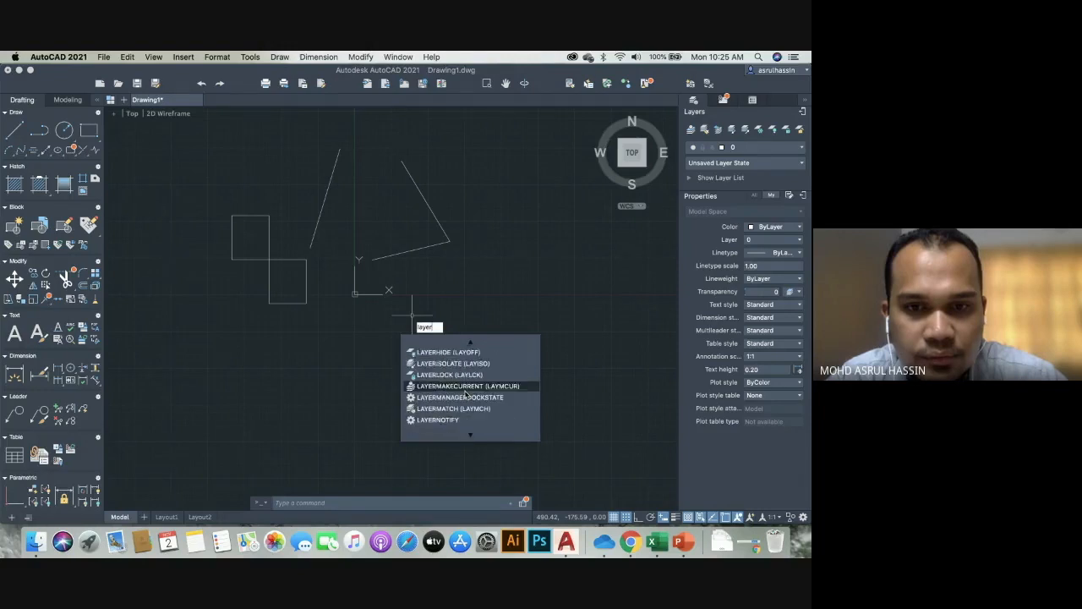
{"action": "scroll", "coordinate": [468, 391], "scroll_direction": "up", "scroll_amount": 1}
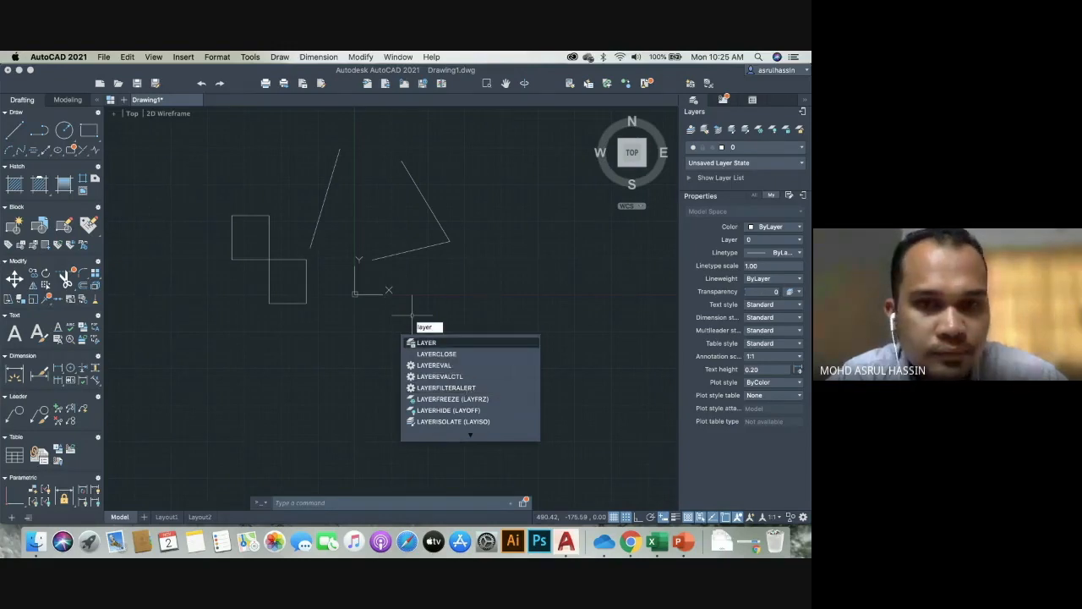
{"action": "key", "text": "Return"}
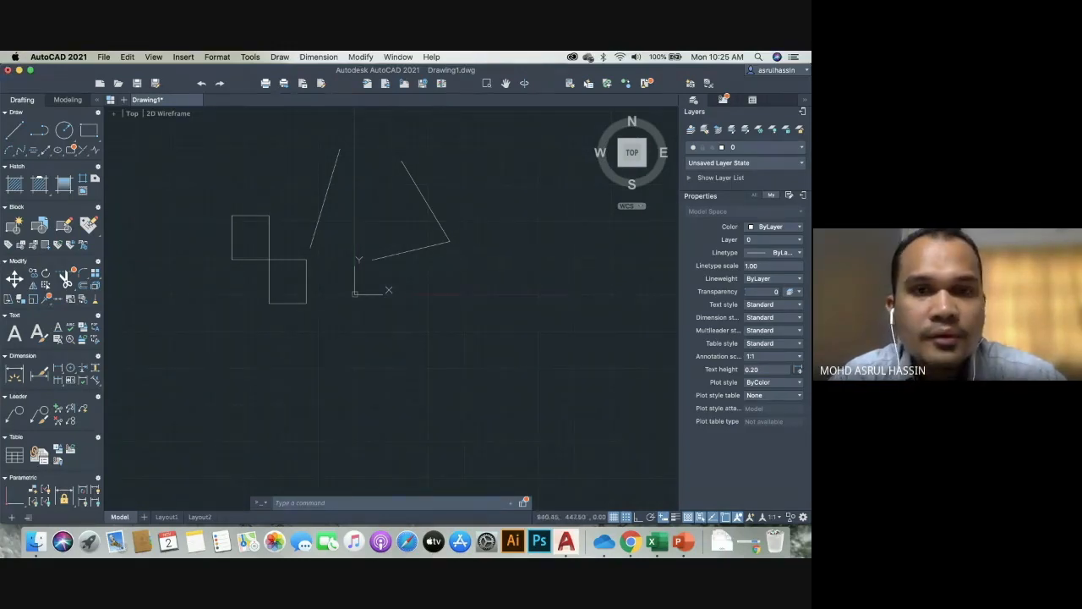
{"action": "left_click", "coordinate": [64, 102]}
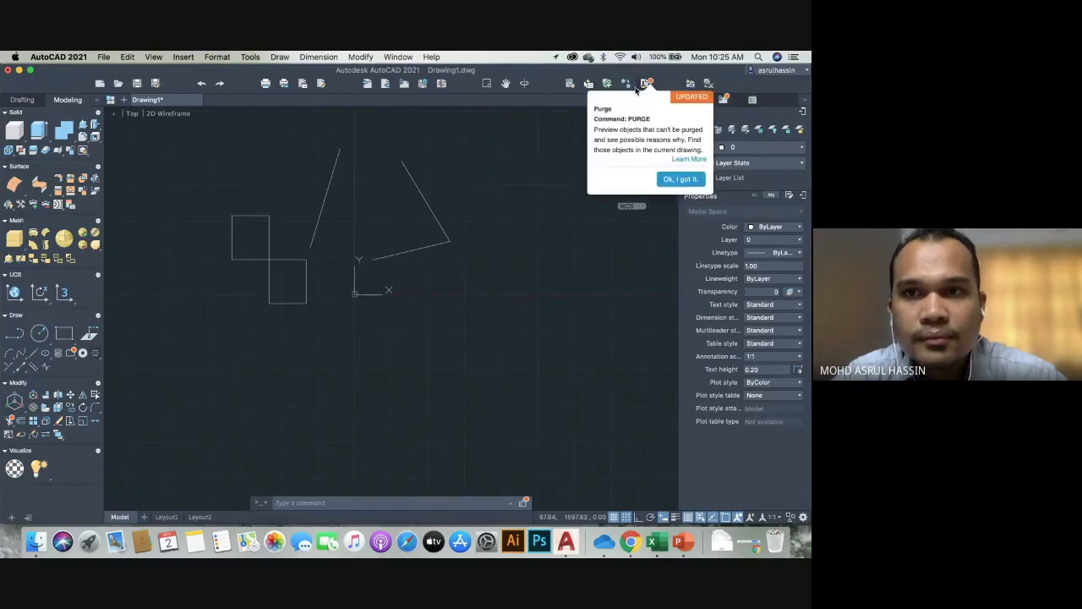
{"action": "left_click", "coordinate": [514, 151]}
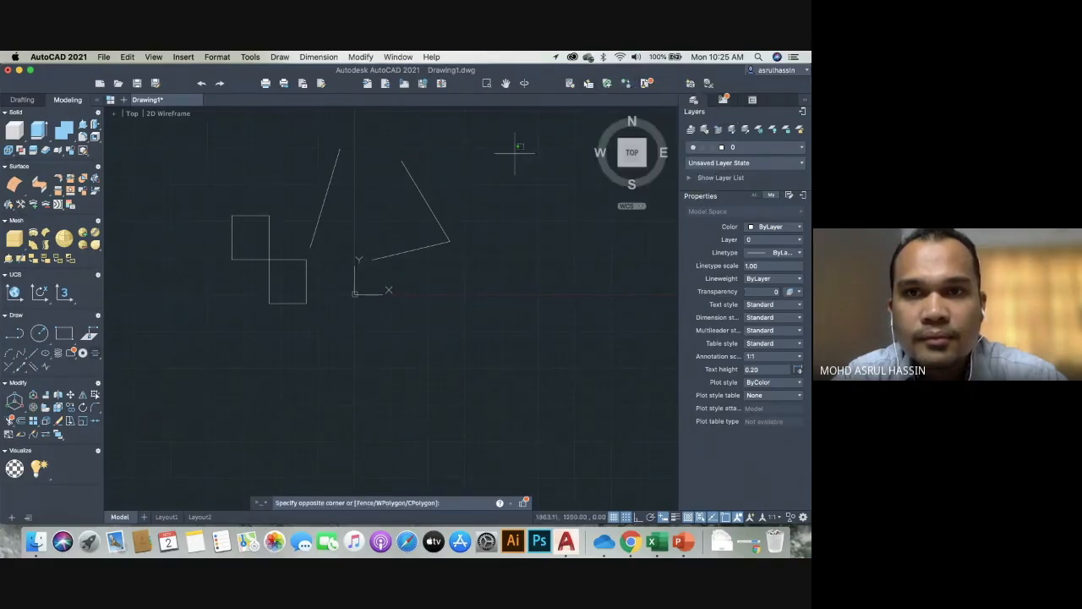
{"action": "left_click", "coordinate": [312, 111]}
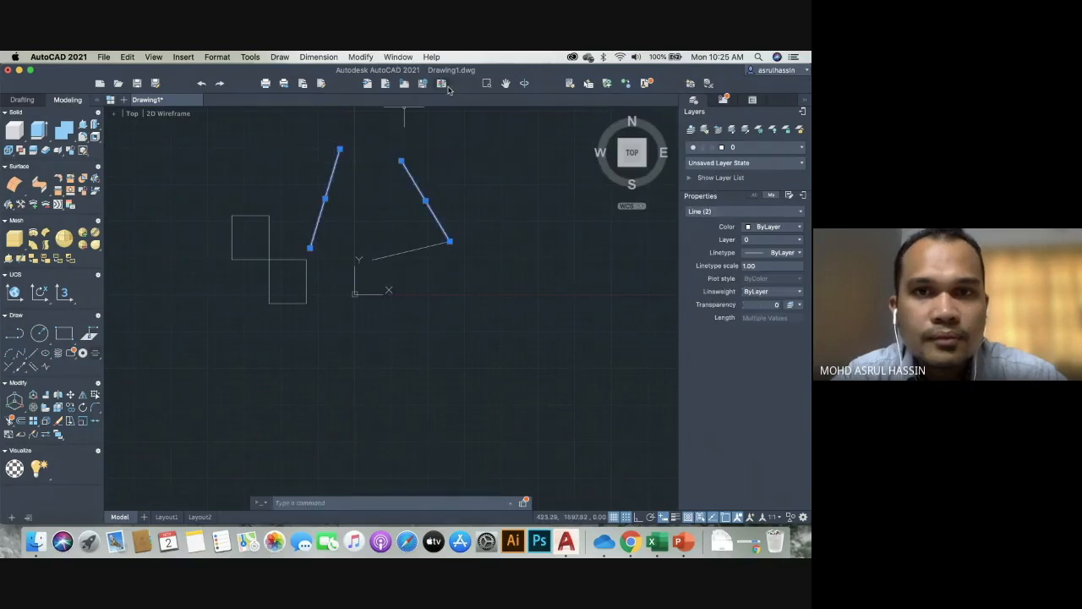
{"action": "key", "text": "Escape"}
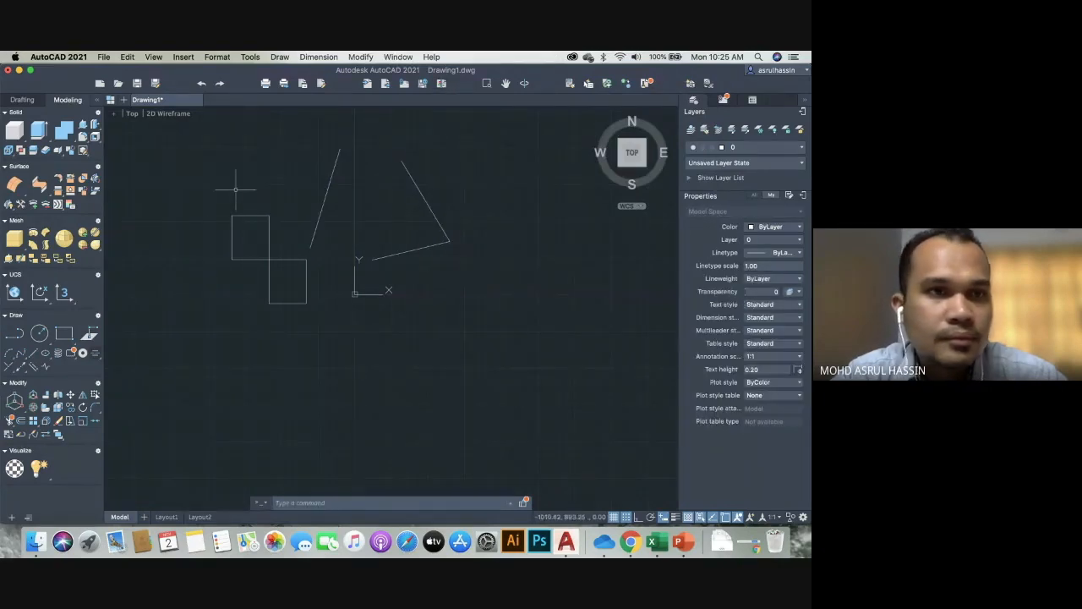
{"action": "left_click", "coordinate": [24, 103]}
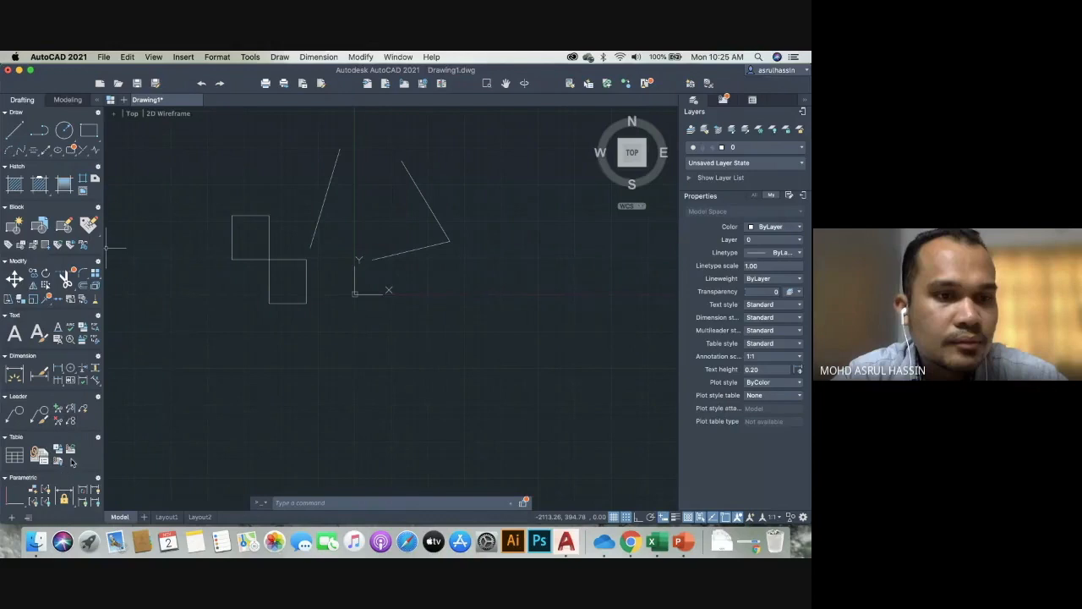
Add a new custom panel at the end of the Drafting tool set.
{"action": "scroll", "coordinate": [57, 463], "scroll_direction": "down", "scroll_amount": 2}
{"action": "left_click", "coordinate": [11, 519]}
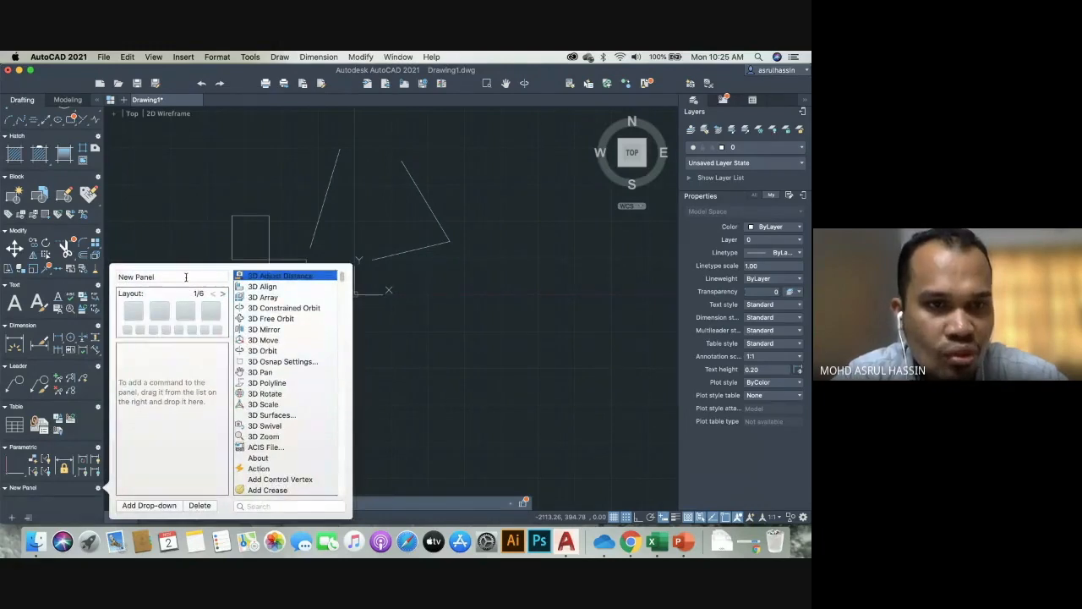
{"action": "left_click", "coordinate": [185, 277]}
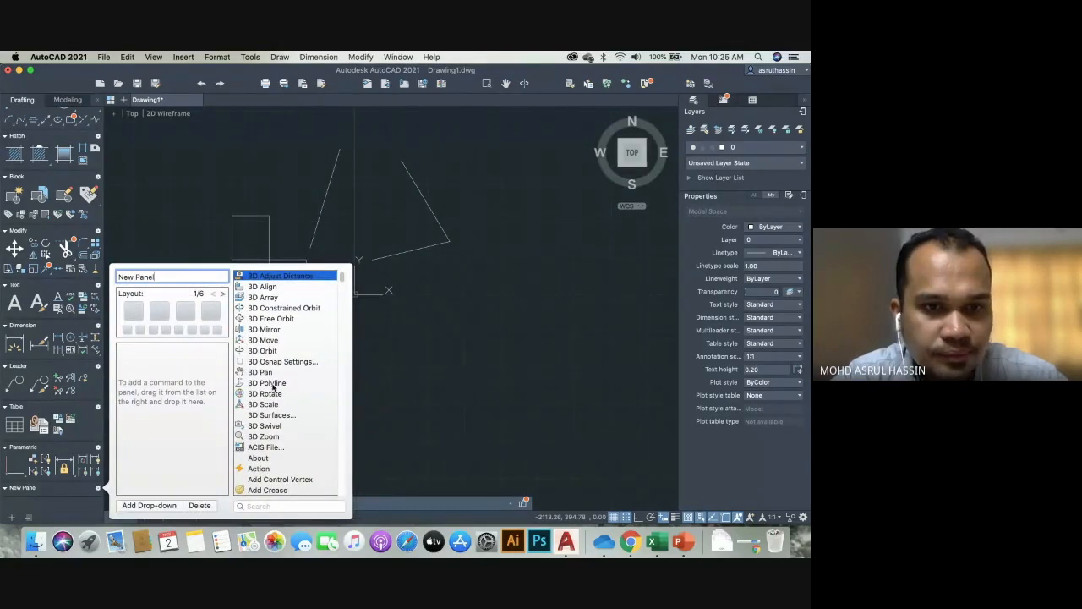
Find Layer Properties among the available commands and try to add it to the new panel.
{"action": "scroll", "coordinate": [273, 387], "scroll_direction": "down", "scroll_amount": 10}
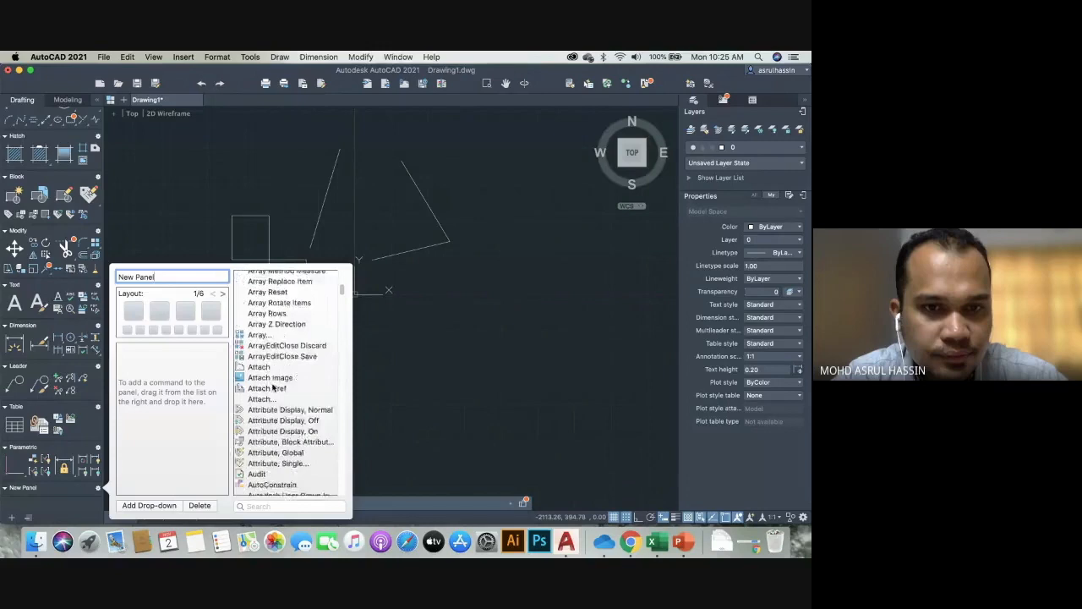
{"action": "scroll", "coordinate": [273, 387], "scroll_direction": "down", "scroll_amount": 20}
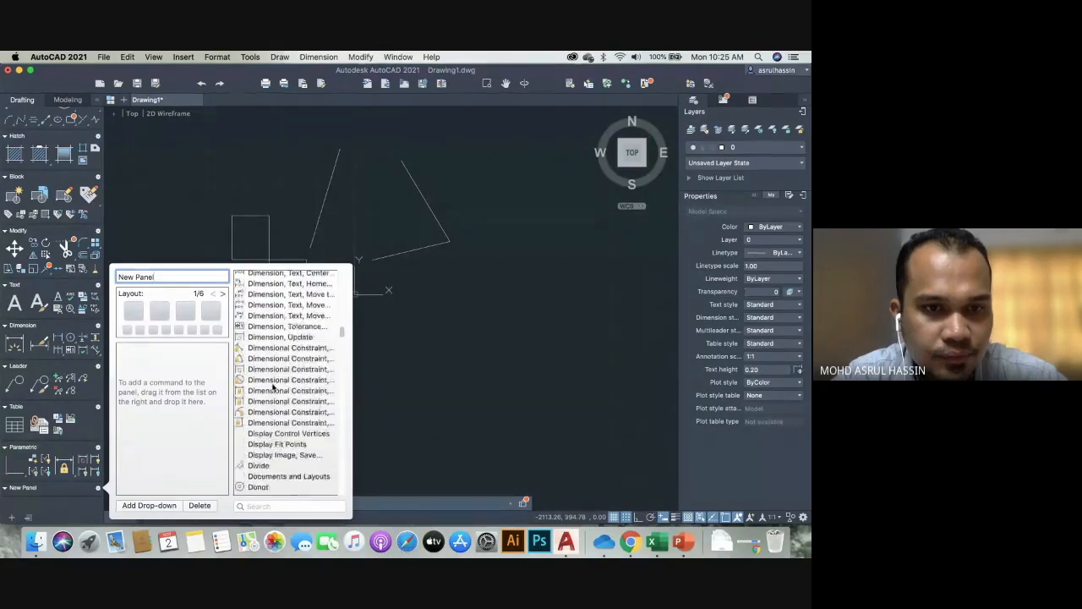
{"action": "scroll", "coordinate": [273, 387], "scroll_direction": "down", "scroll_amount": 20}
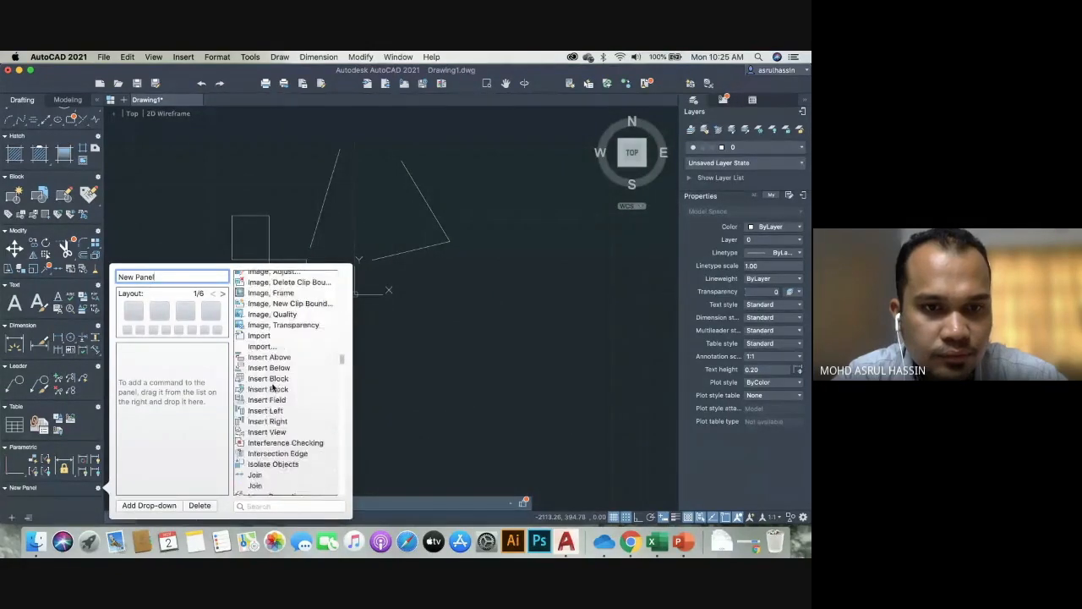
{"action": "scroll", "coordinate": [272, 386], "scroll_direction": "down", "scroll_amount": 4}
{"action": "scroll", "coordinate": [272, 387], "scroll_direction": "up", "scroll_amount": 1}
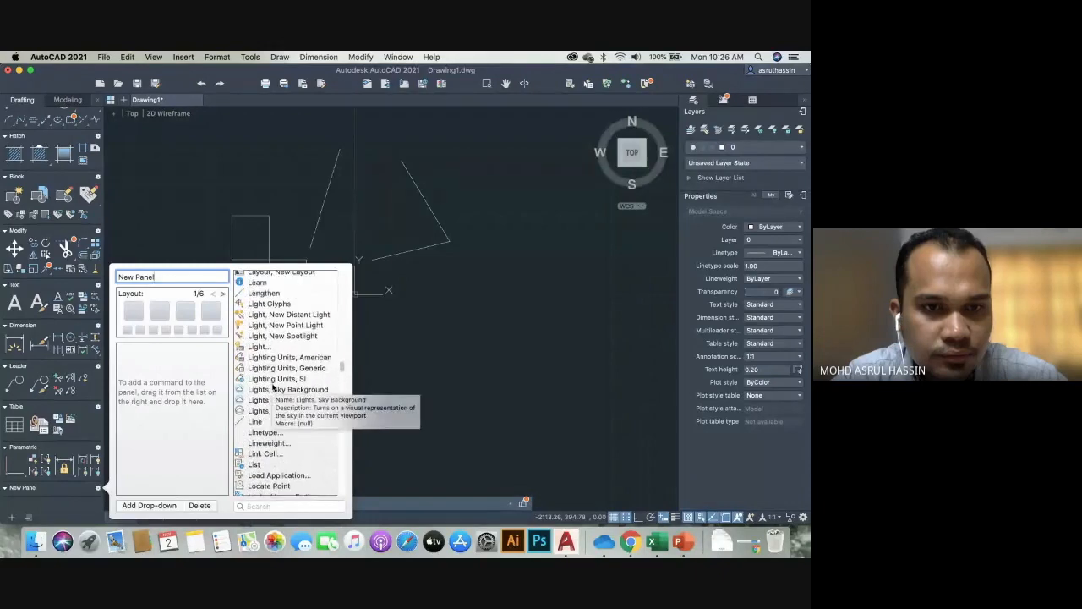
{"action": "scroll", "coordinate": [272, 387], "scroll_direction": "up", "scroll_amount": 1}
{"action": "scroll", "coordinate": [272, 386], "scroll_direction": "up", "scroll_amount": 10}
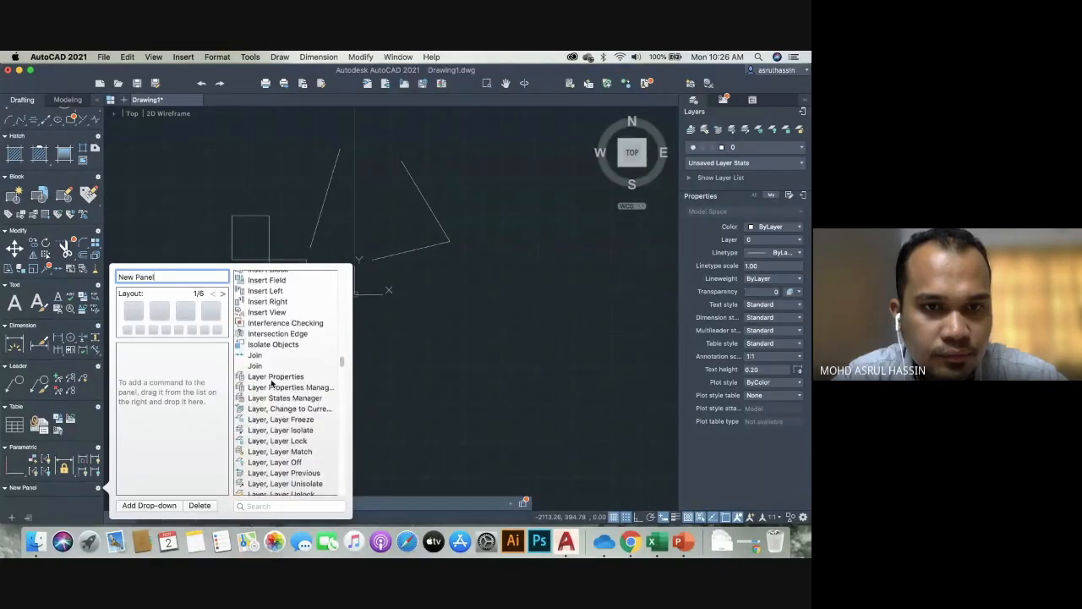
{"action": "left_click", "coordinate": [276, 377]}
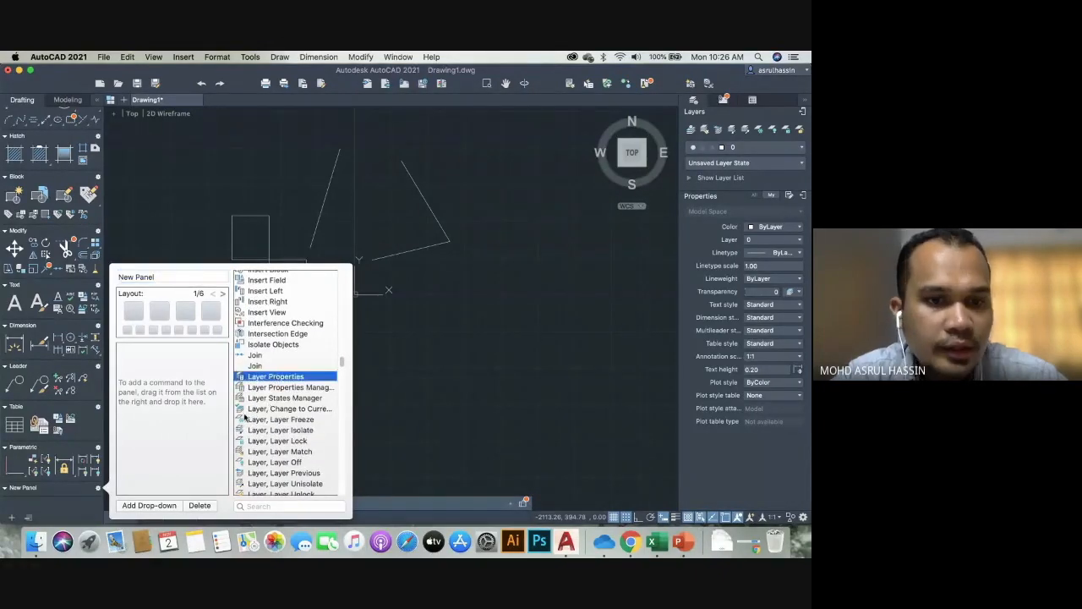
{"action": "left_click_drag", "start_coordinate": [267, 382], "coordinate": [50, 498]}
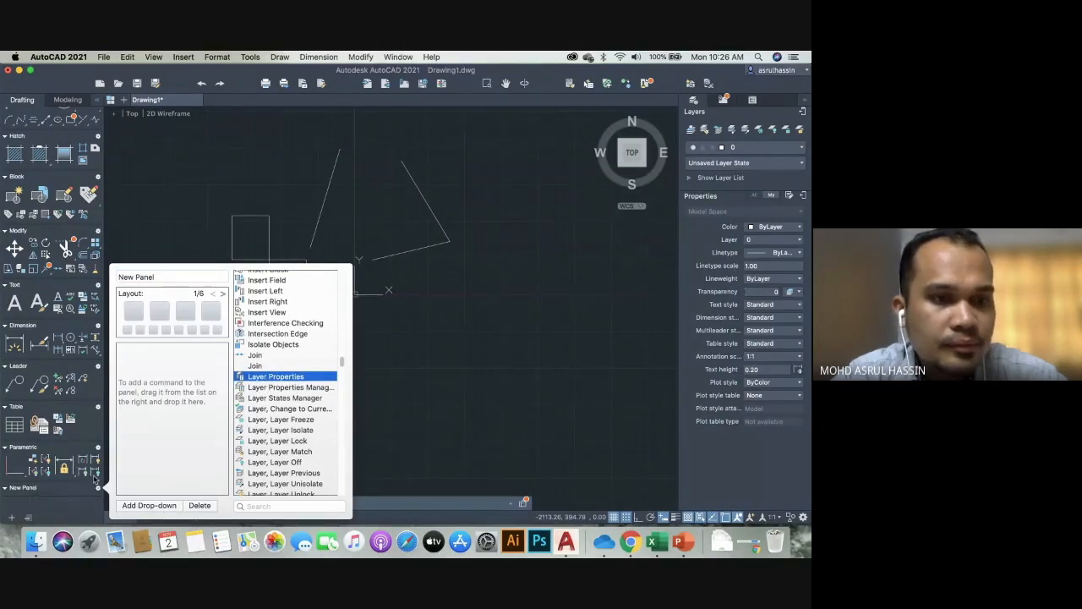
Add a drop-down to the new panel and name it Layer.
{"action": "left_click", "coordinate": [148, 505]}
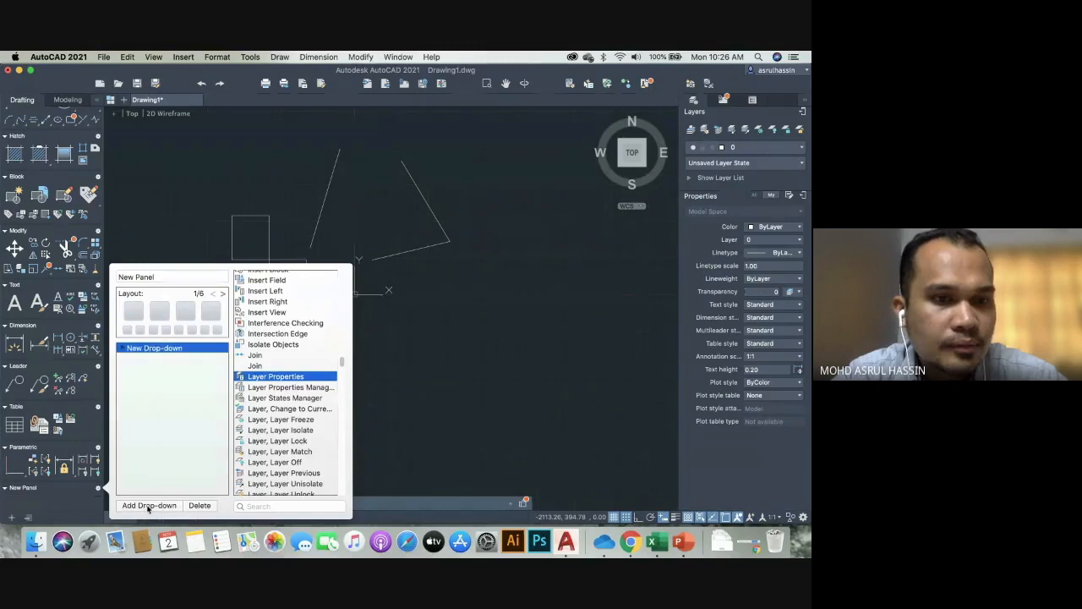
{"action": "double_click", "coordinate": [148, 349]}
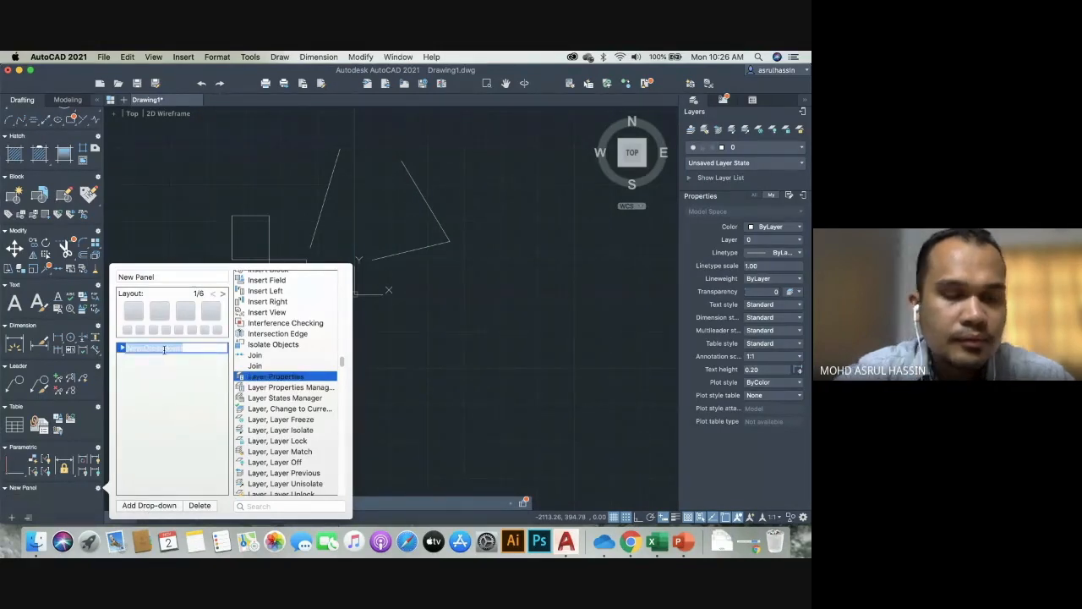
{"action": "key", "text": "BackSpace"}
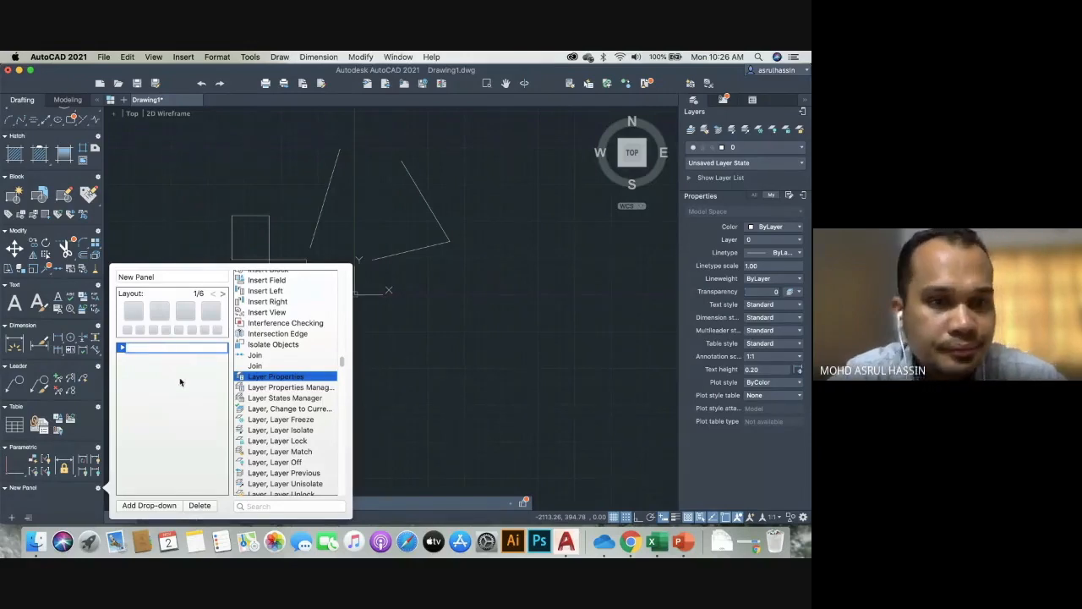
{"action": "type", "text": "Layer"}
{"action": "key", "text": "Return"}
Rename the new panel as Layer and close its customization settings.
{"action": "double_click", "coordinate": [167, 274]}
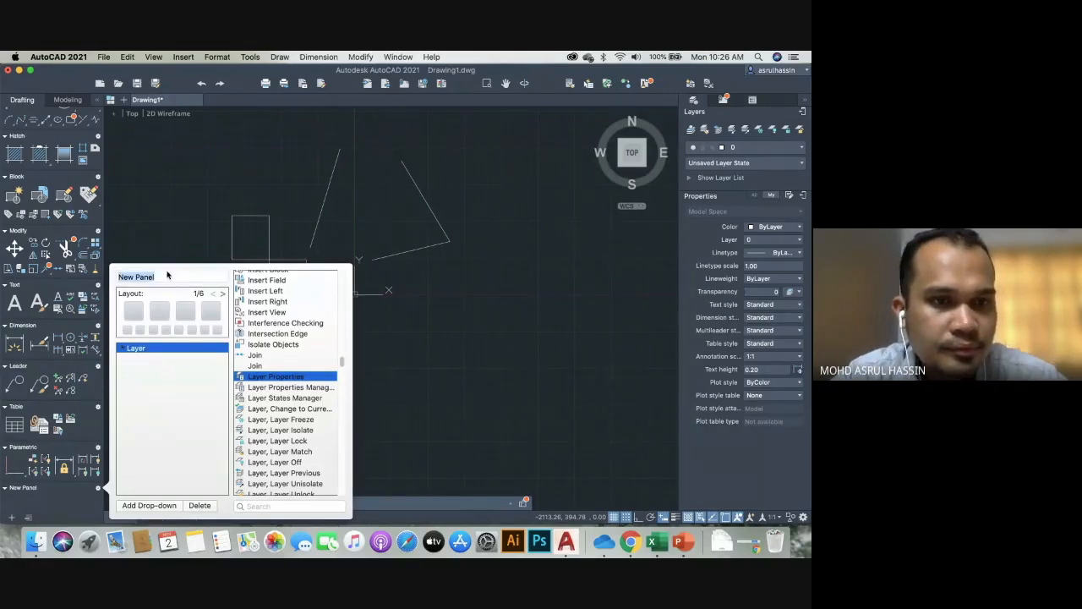
{"action": "type", "text": "Layer"}
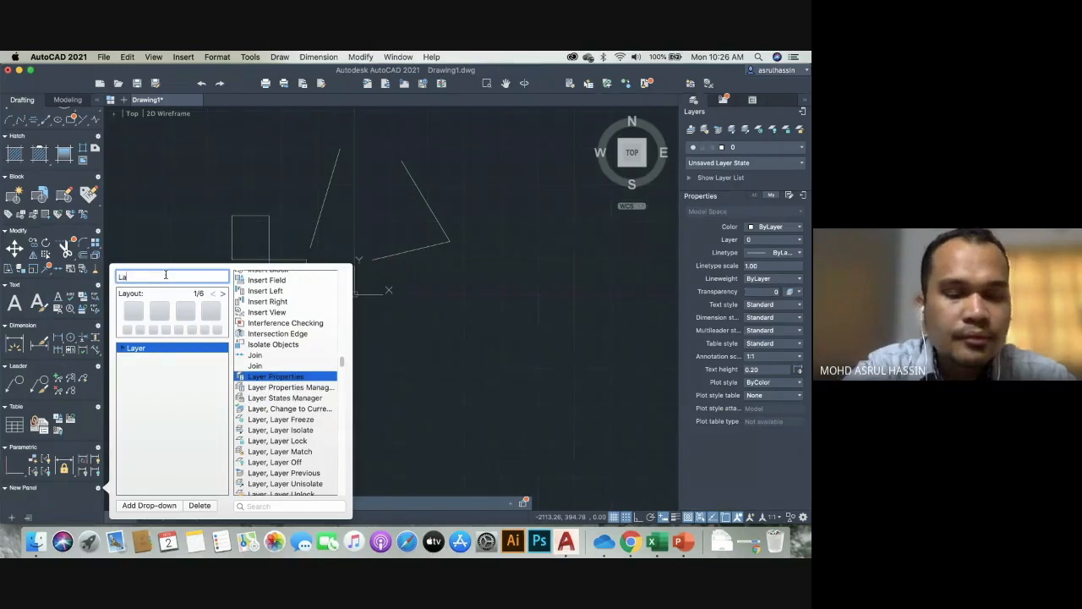
{"action": "left_click", "coordinate": [169, 244]}
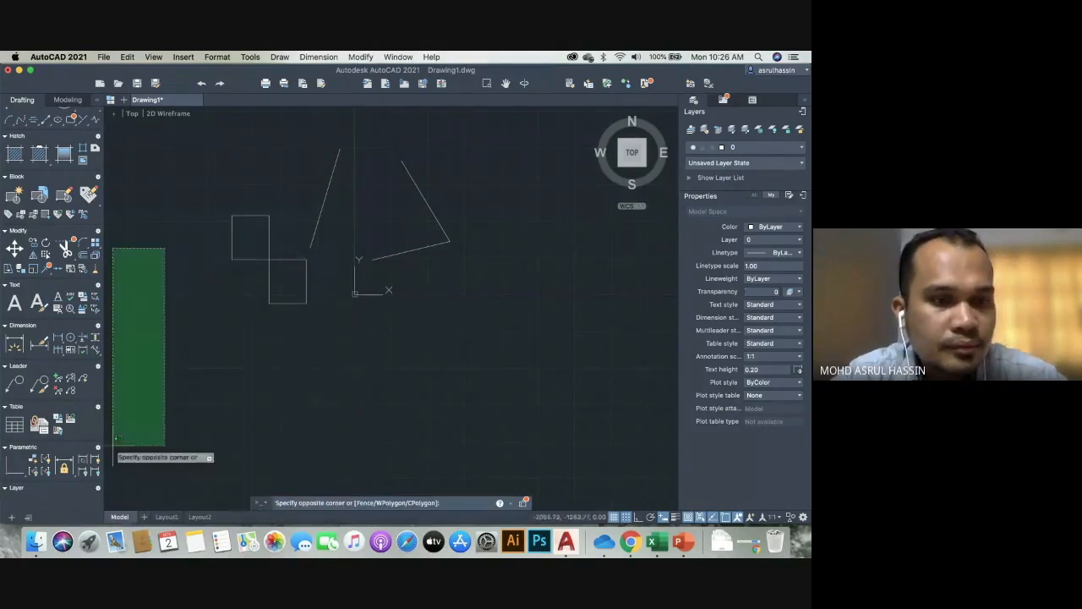
Add the Layer Properties Manager command to the custom Layer panel in the Drafting tool set.
{"action": "left_click", "coordinate": [242, 404]}
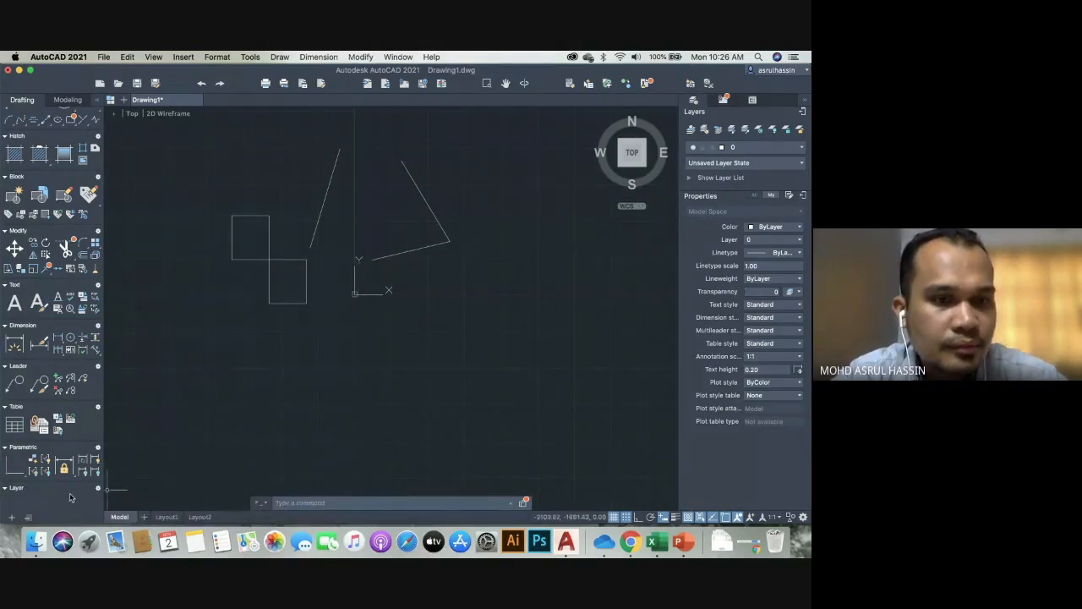
{"action": "scroll", "coordinate": [76, 482], "scroll_direction": "down", "scroll_amount": 3}
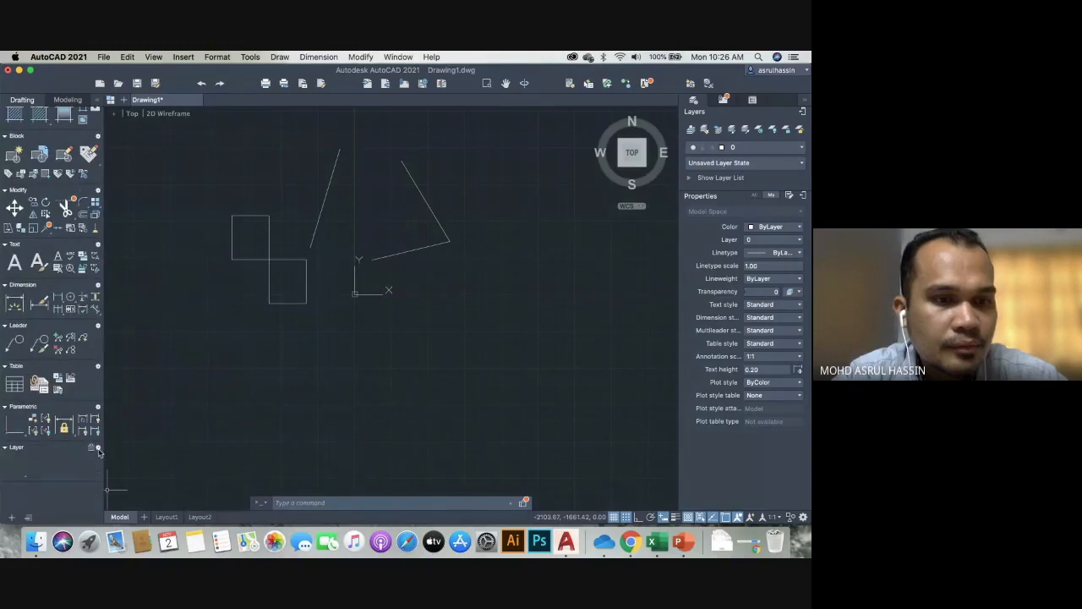
{"action": "left_click", "coordinate": [93, 448]}
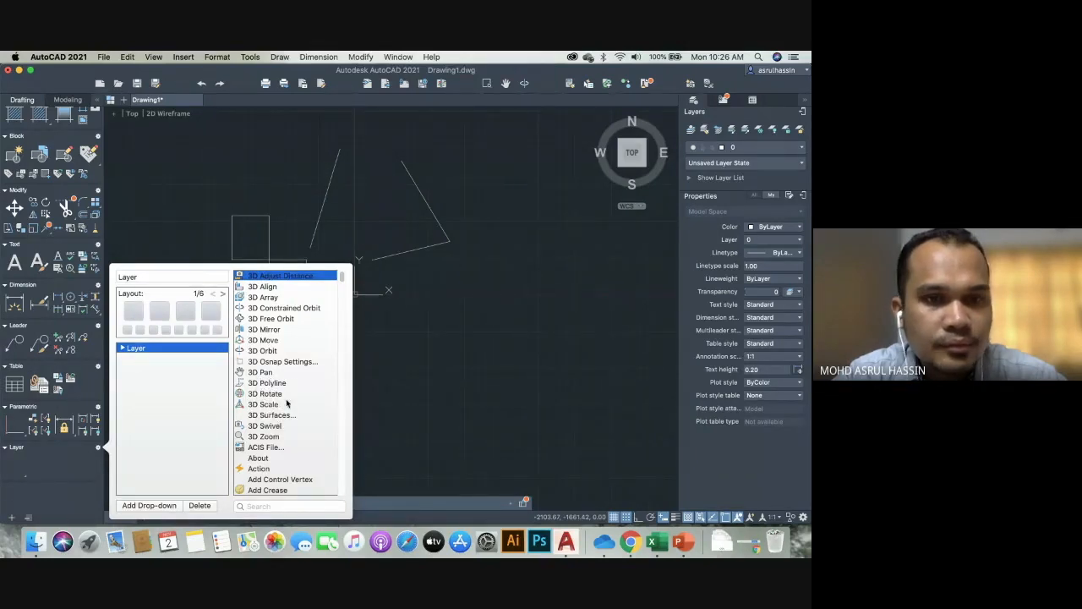
{"action": "scroll", "coordinate": [287, 404], "scroll_direction": "down", "scroll_amount": 15}
{"action": "scroll", "coordinate": [284, 429], "scroll_direction": "down", "scroll_amount": 20}
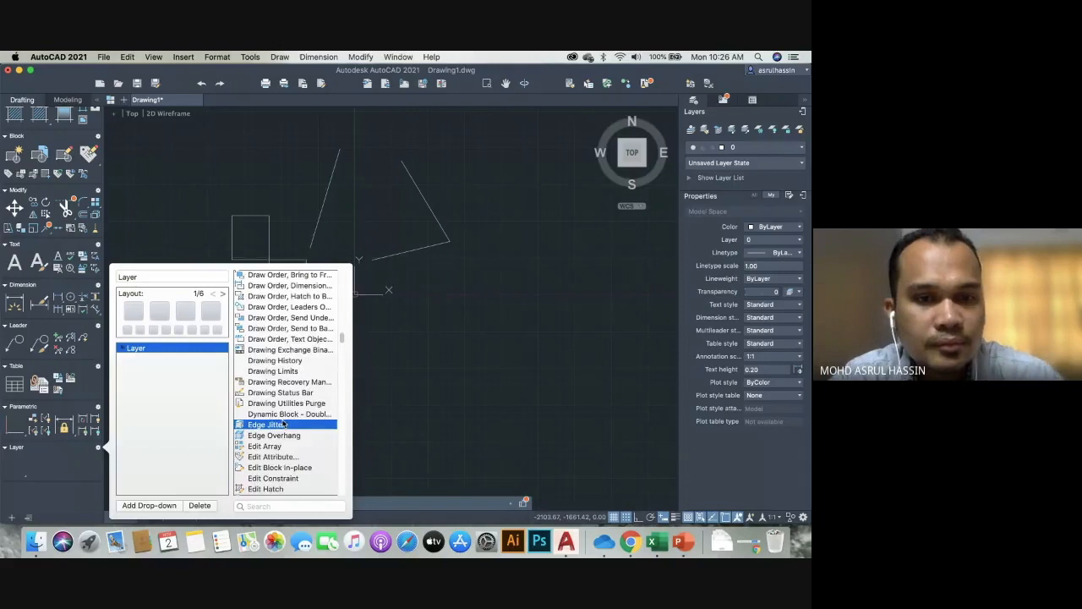
{"action": "scroll", "coordinate": [284, 425], "scroll_direction": "down", "scroll_amount": 20}
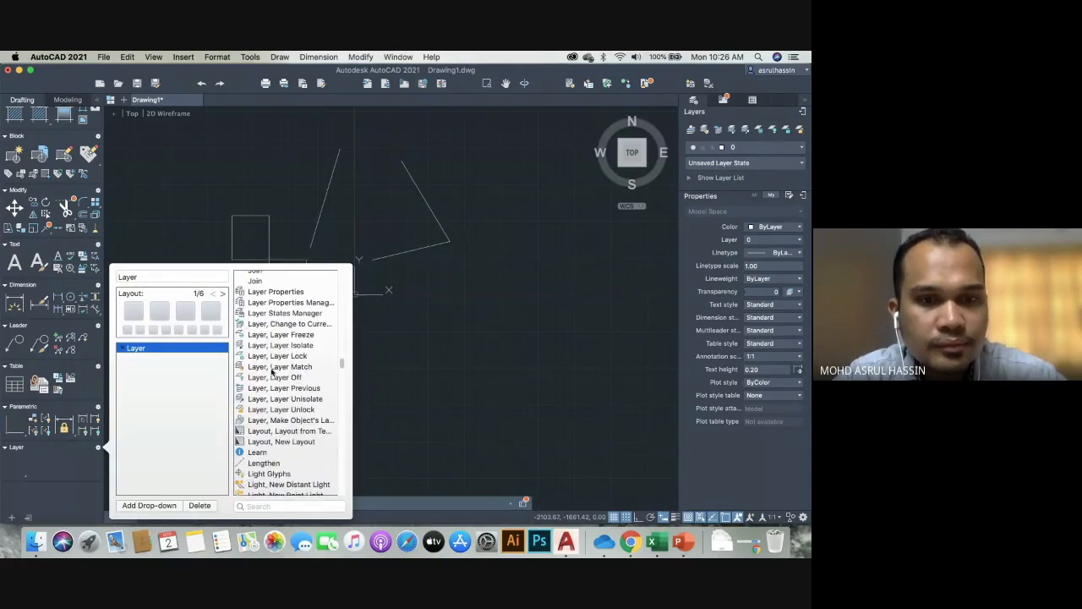
{"action": "left_click_drag", "start_coordinate": [270, 291], "coordinate": [136, 314]}
{"action": "left_click_drag", "start_coordinate": [252, 293], "coordinate": [146, 334]}
{"action": "left_click", "coordinate": [268, 303]}
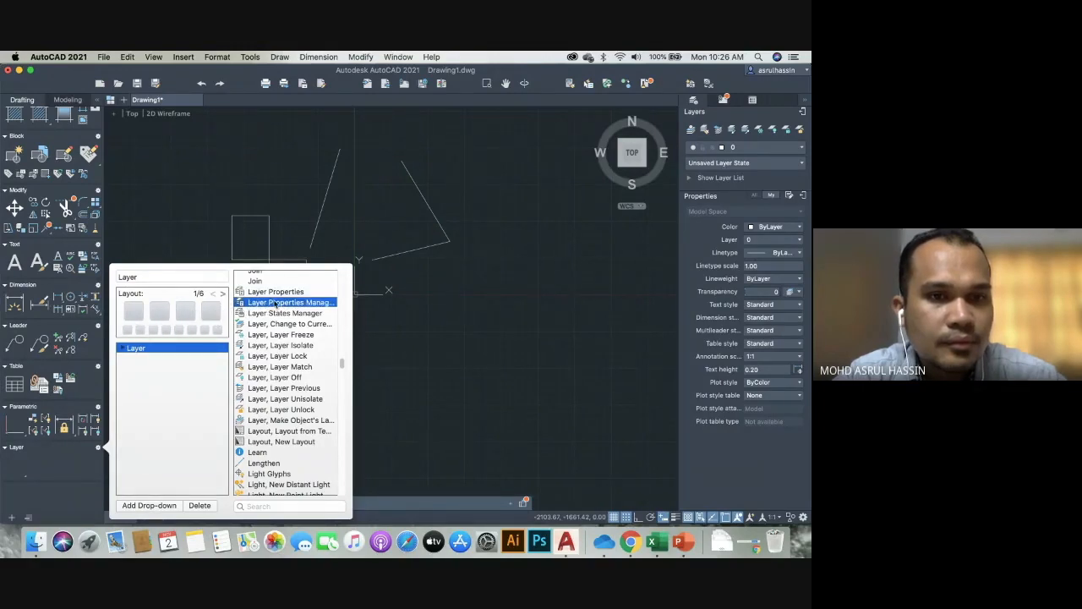
{"action": "left_click_drag", "start_coordinate": [252, 307], "coordinate": [150, 373]}
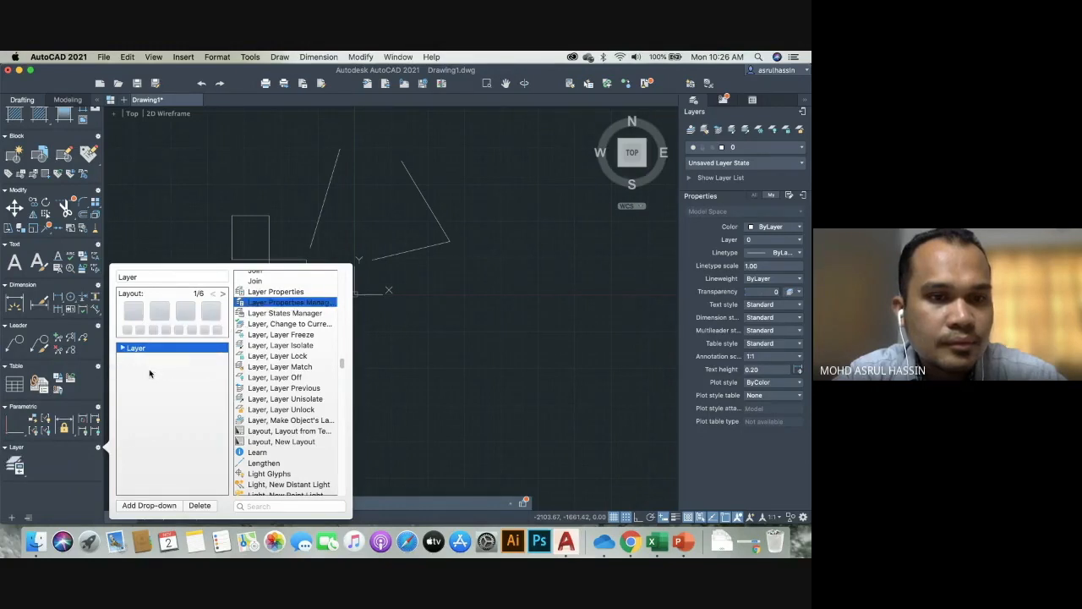
Try to add the Layer Properties command to the Layer panel as well, and close the panel's customization settings.
{"action": "left_click", "coordinate": [269, 291]}
{"action": "left_click_drag", "start_coordinate": [269, 292], "coordinate": [176, 380]}
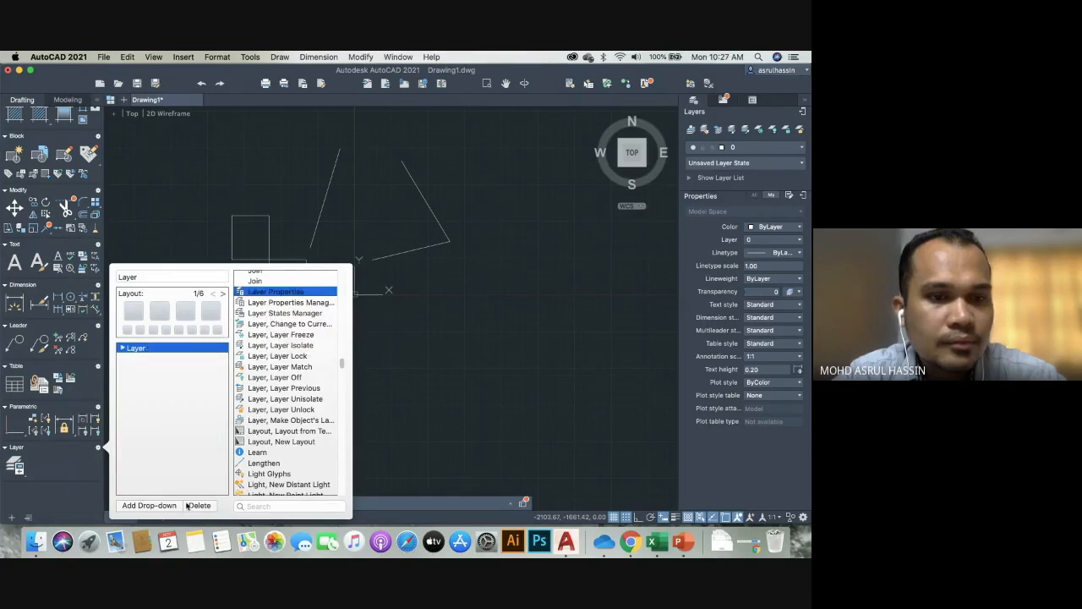
{"action": "left_click", "coordinate": [166, 506]}
{"action": "left_click", "coordinate": [50, 459]}
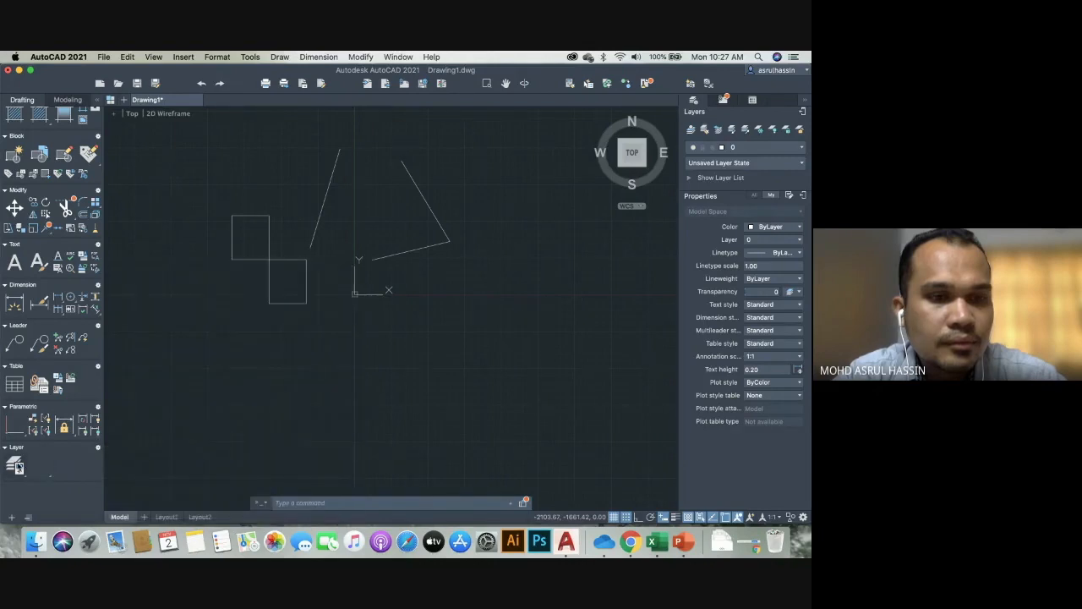
Start the new Layer panel tool and examine the Layers tools, the Properties display settings and the Reference Manager.
{"action": "left_click", "coordinate": [17, 466]}
{"action": "left_click", "coordinate": [12, 464]}
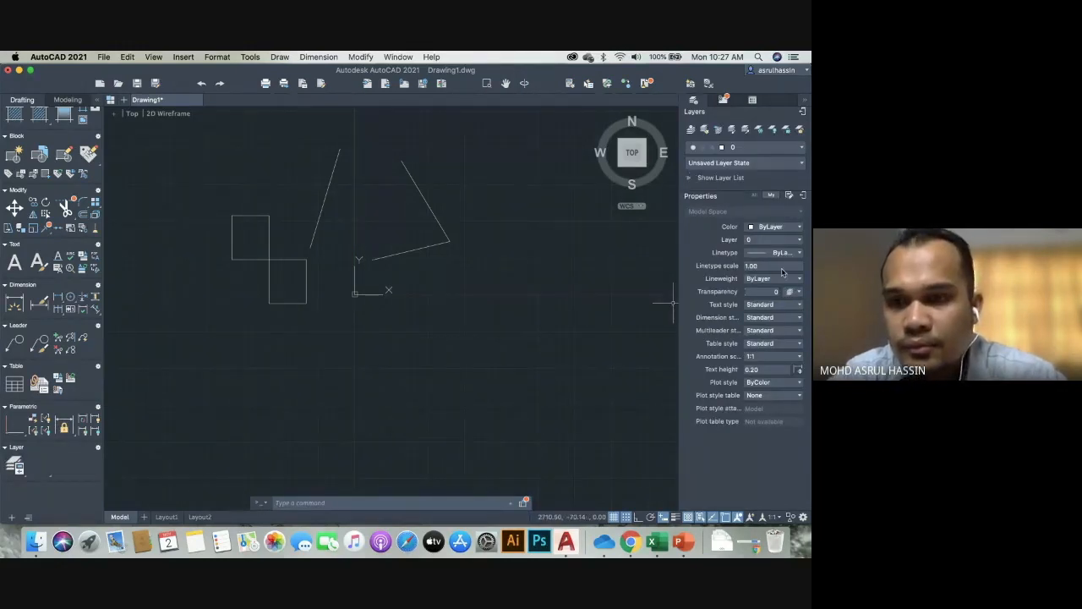
{"action": "left_click", "coordinate": [790, 195]}
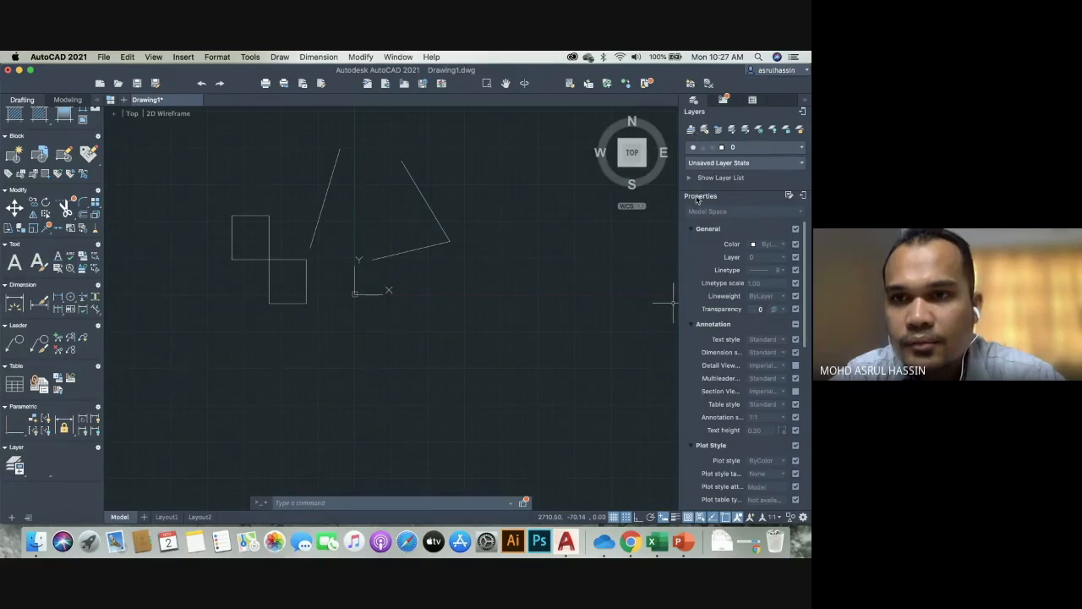
{"action": "left_click", "coordinate": [691, 129]}
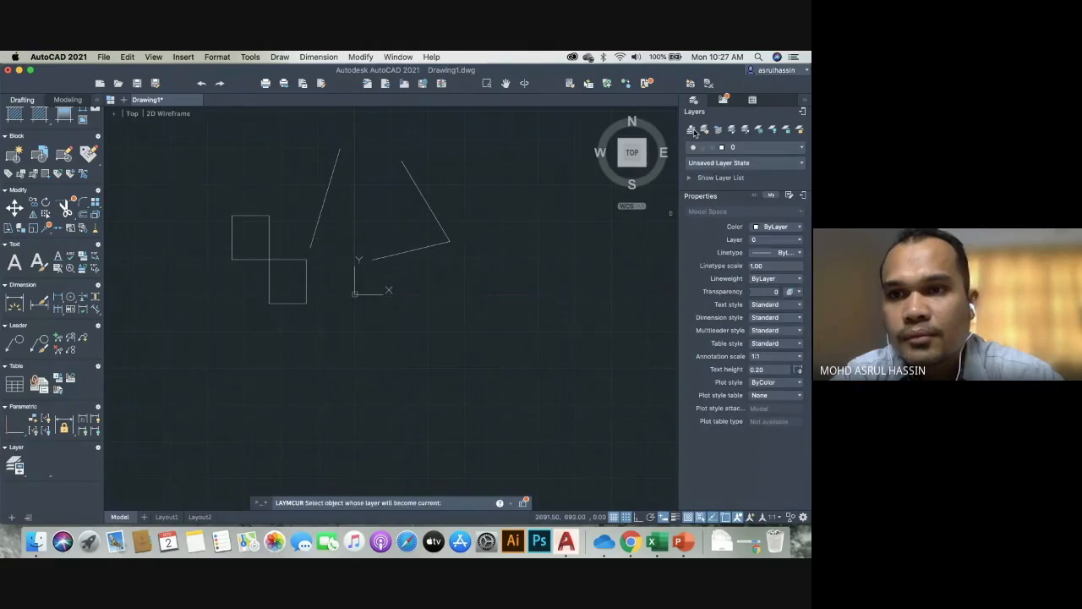
{"action": "left_click", "coordinate": [706, 131]}
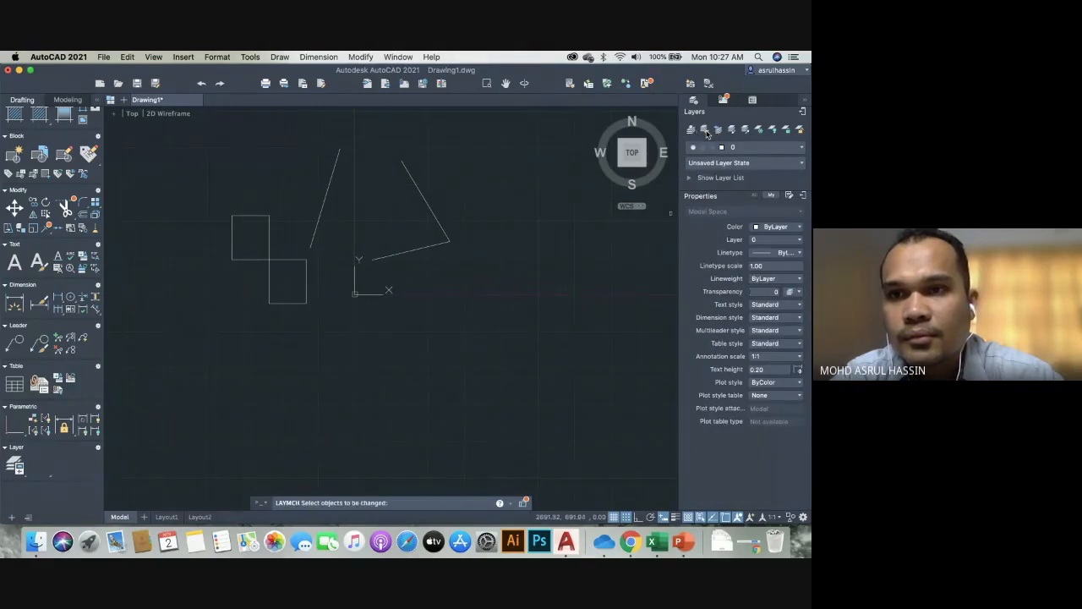
{"action": "left_click", "coordinate": [691, 130]}
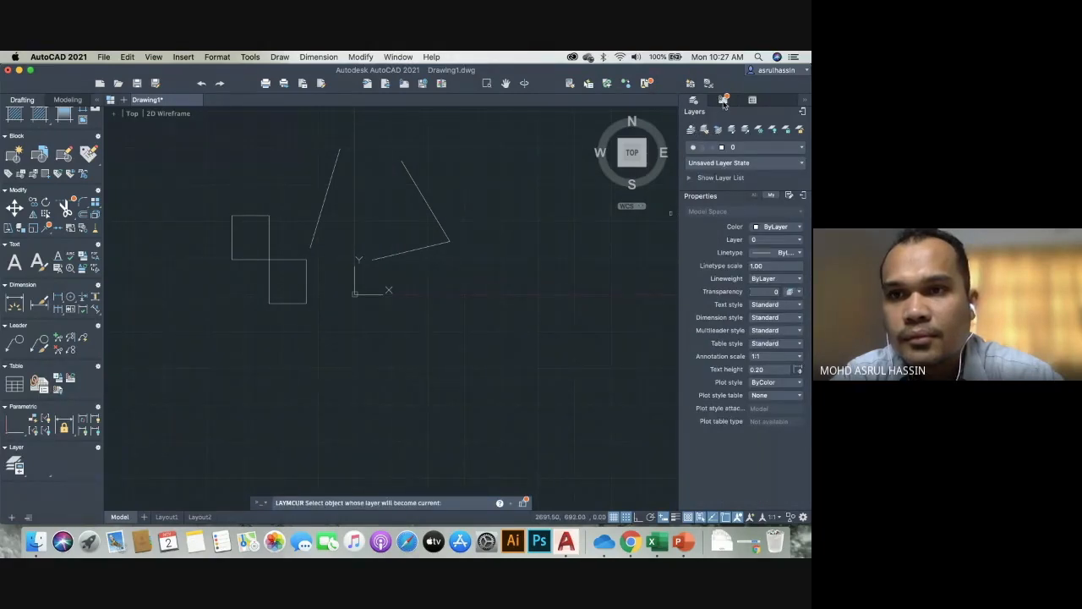
{"action": "left_click", "coordinate": [724, 100]}
{"action": "left_click", "coordinate": [773, 101]}
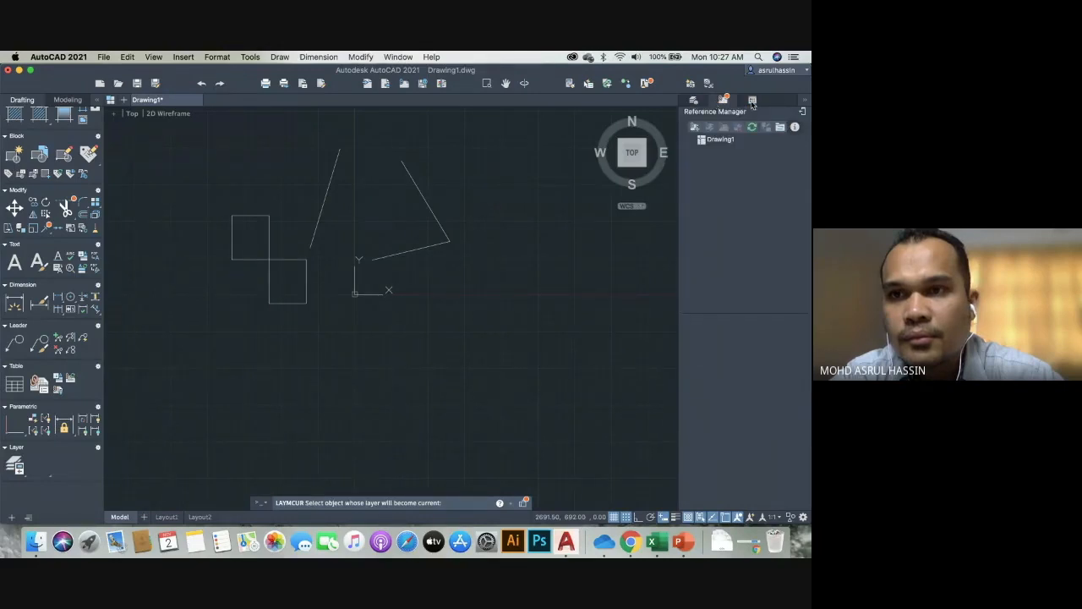
{"action": "left_click", "coordinate": [752, 101]}
{"action": "left_click", "coordinate": [693, 100]}
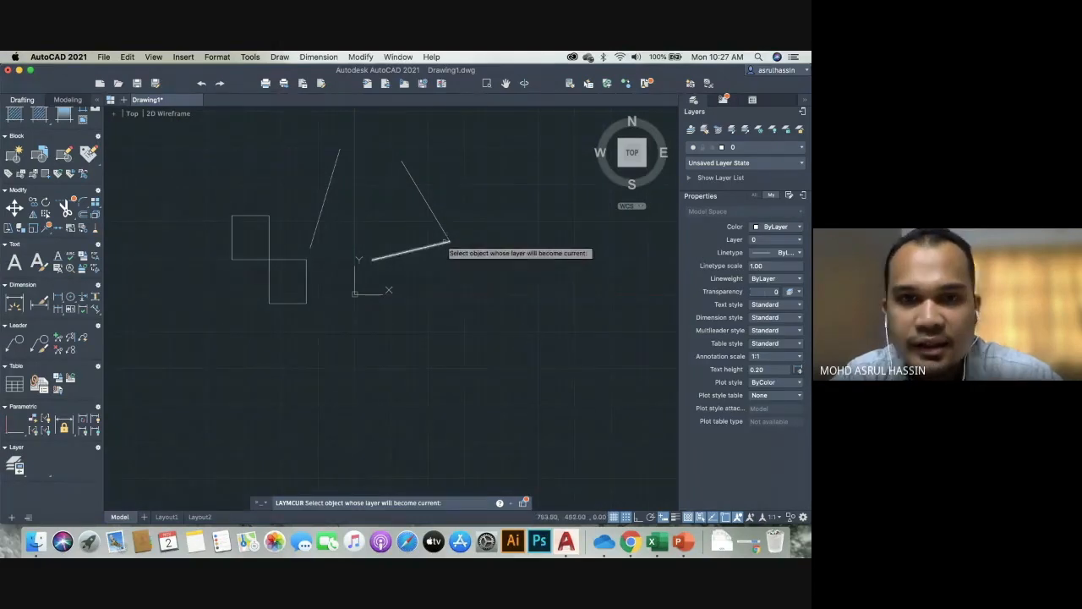
Add a new layer state named wall.
{"action": "left_click", "coordinate": [772, 167]}
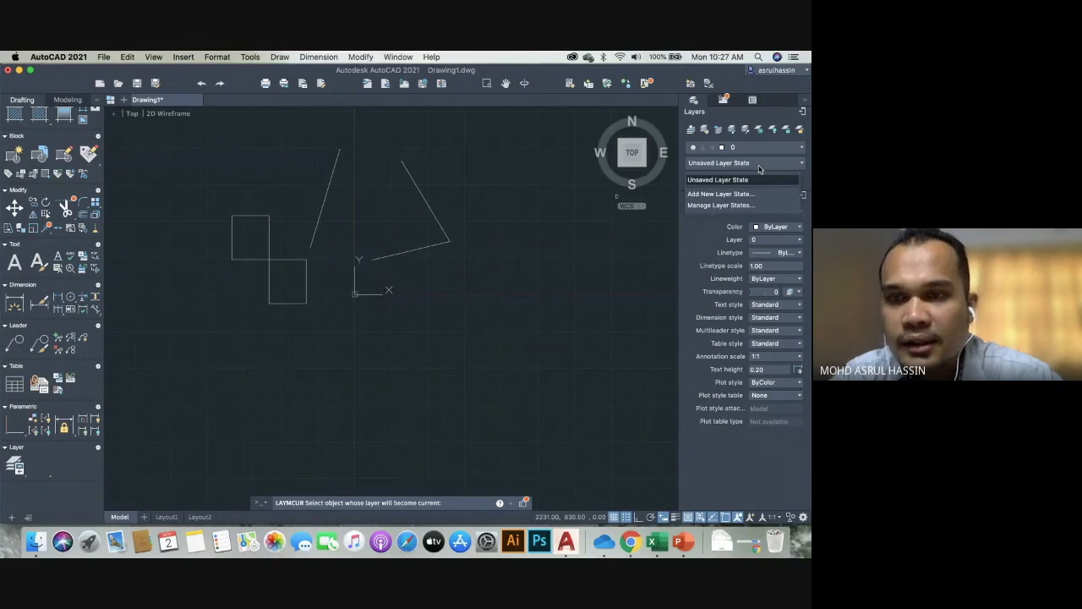
{"action": "left_click", "coordinate": [758, 167]}
{"action": "left_click", "coordinate": [758, 167]}
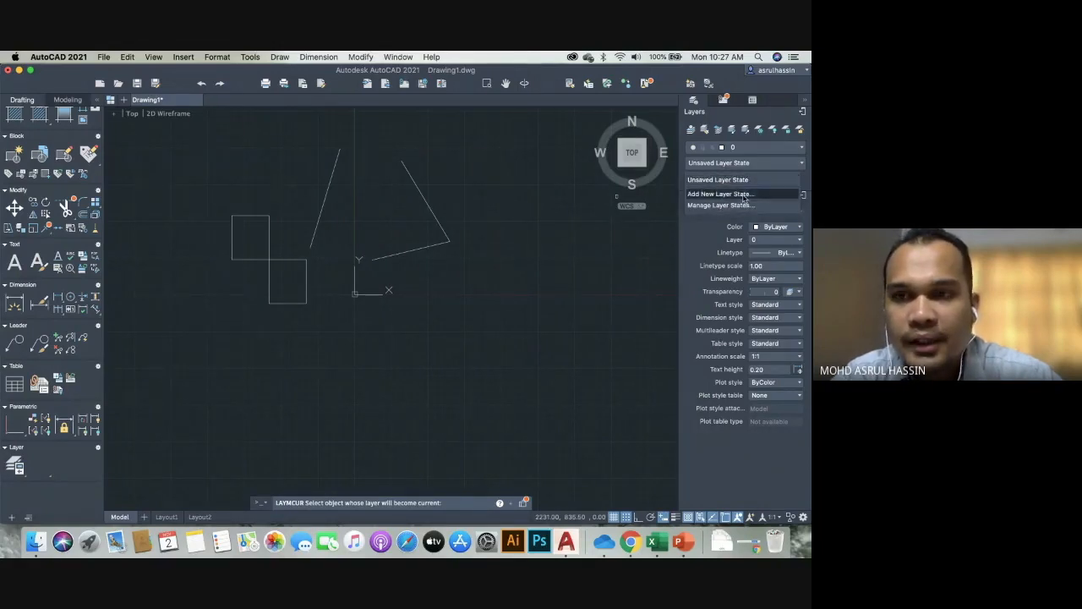
{"action": "left_click", "coordinate": [743, 197]}
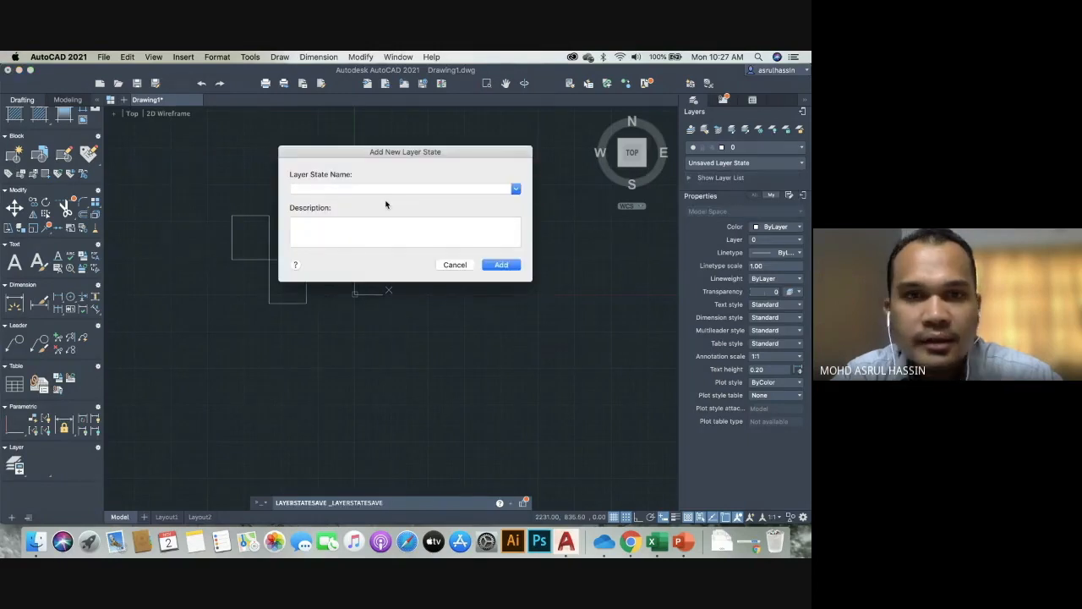
{"action": "left_click", "coordinate": [516, 190]}
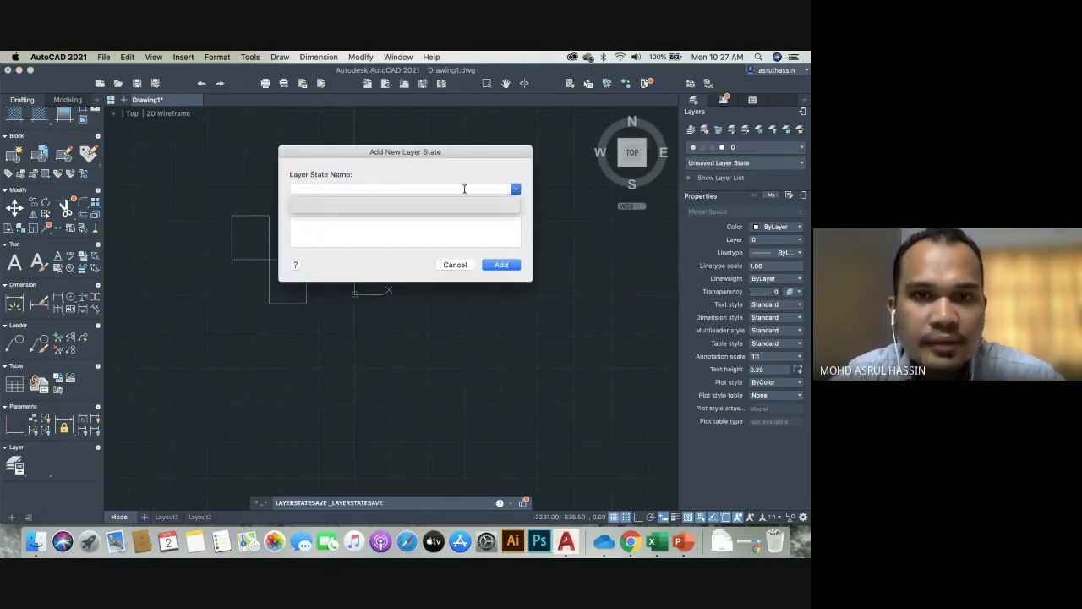
{"action": "type", "text": "wall"}
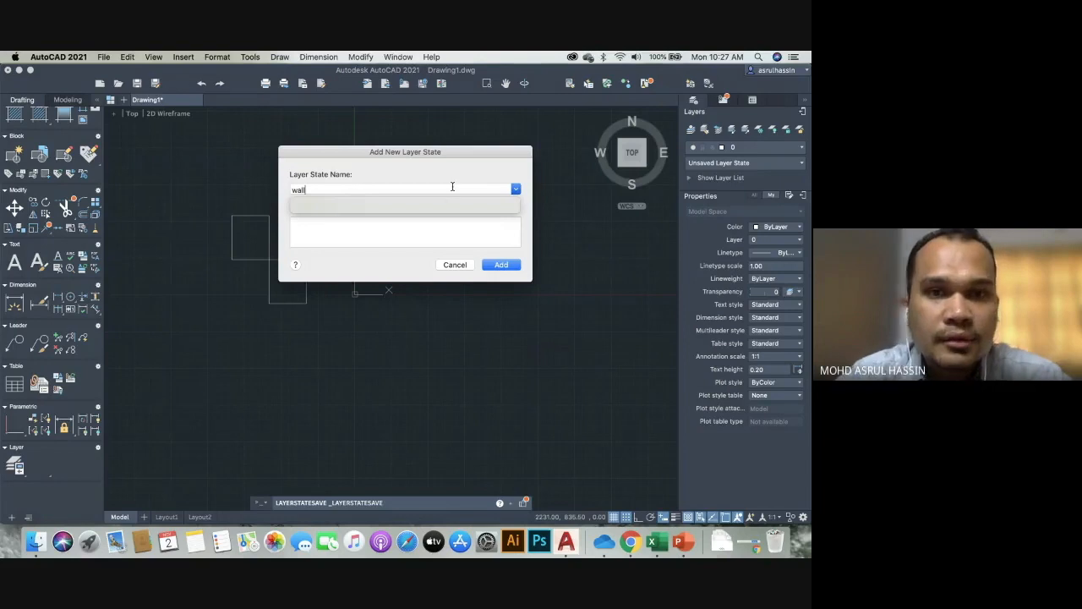
{"action": "left_click", "coordinate": [501, 264]}
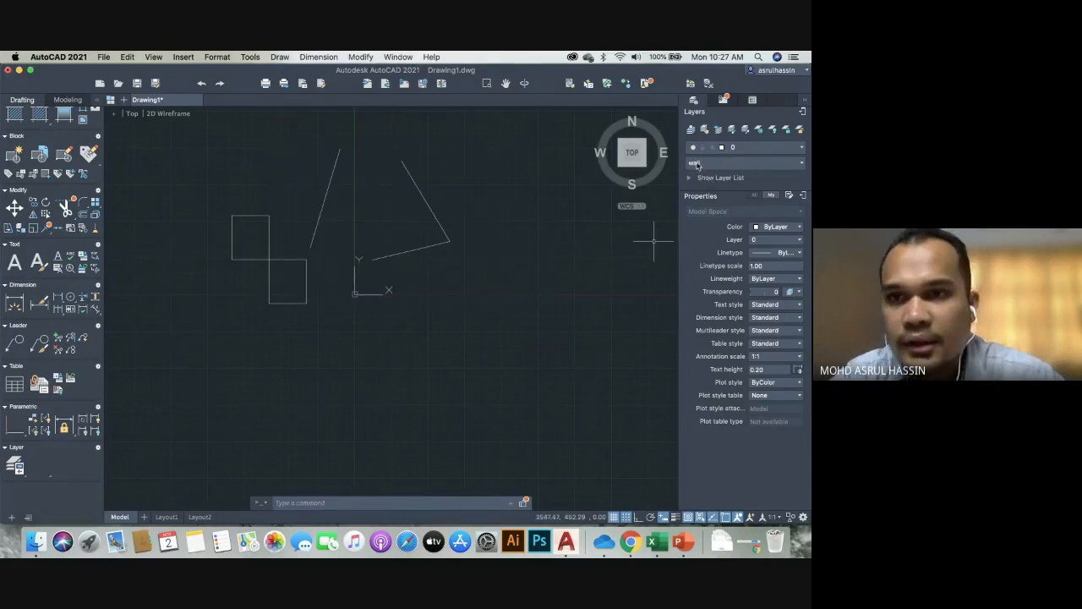
Set the current object color to Red and review the linetype and lineweight options.
{"action": "left_click", "coordinate": [778, 227]}
{"action": "left_click", "coordinate": [771, 252]}
{"action": "left_click", "coordinate": [771, 243]}
{"action": "left_click", "coordinate": [765, 252]}
{"action": "left_click", "coordinate": [765, 268]}
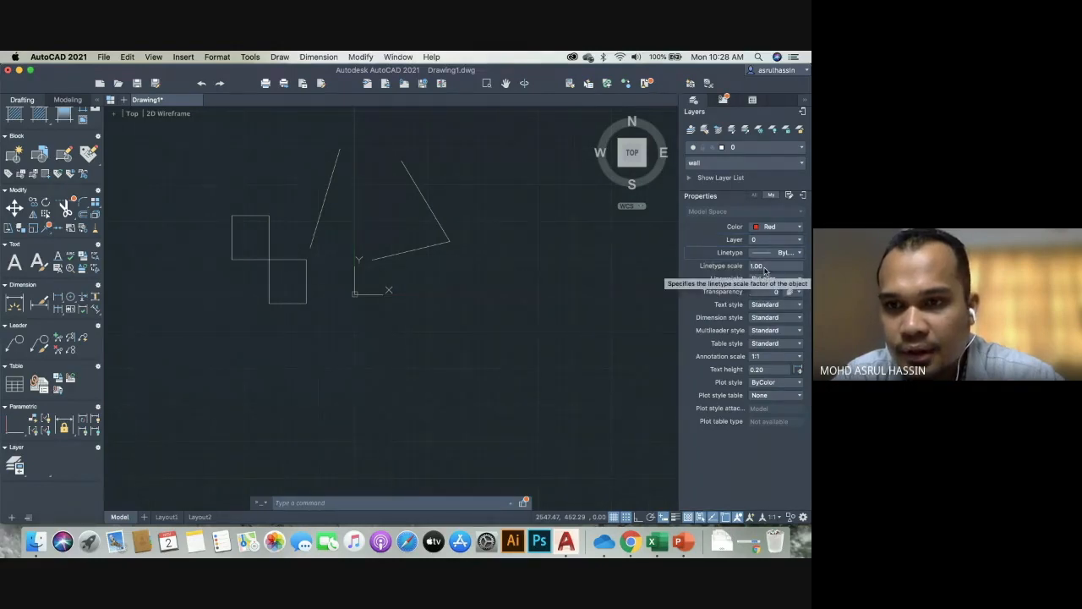
{"action": "left_click", "coordinate": [765, 267]}
{"action": "left_click", "coordinate": [771, 279]}
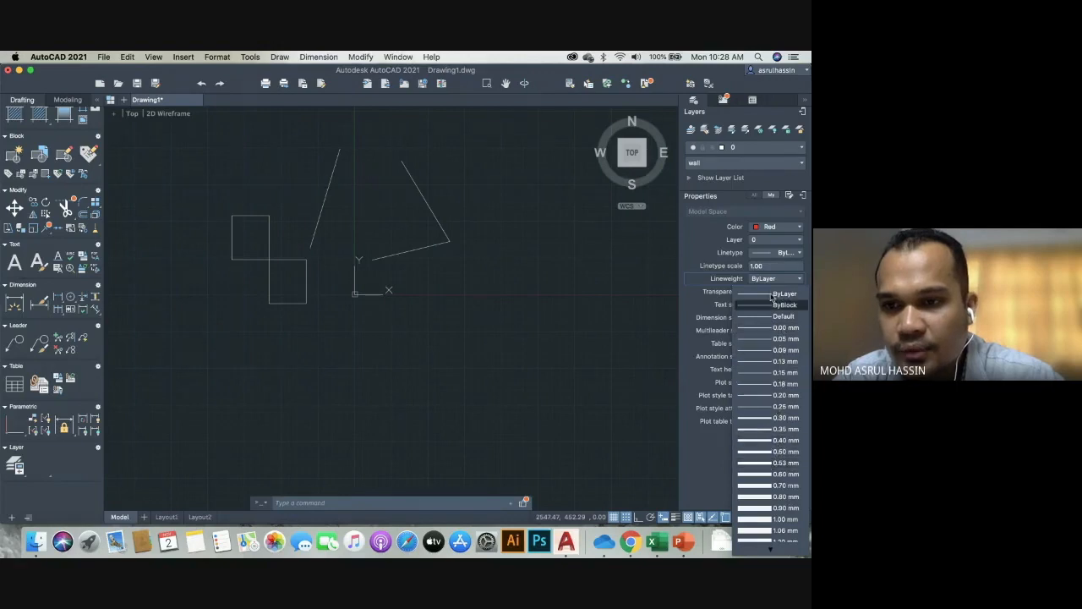
{"action": "left_click", "coordinate": [707, 300]}
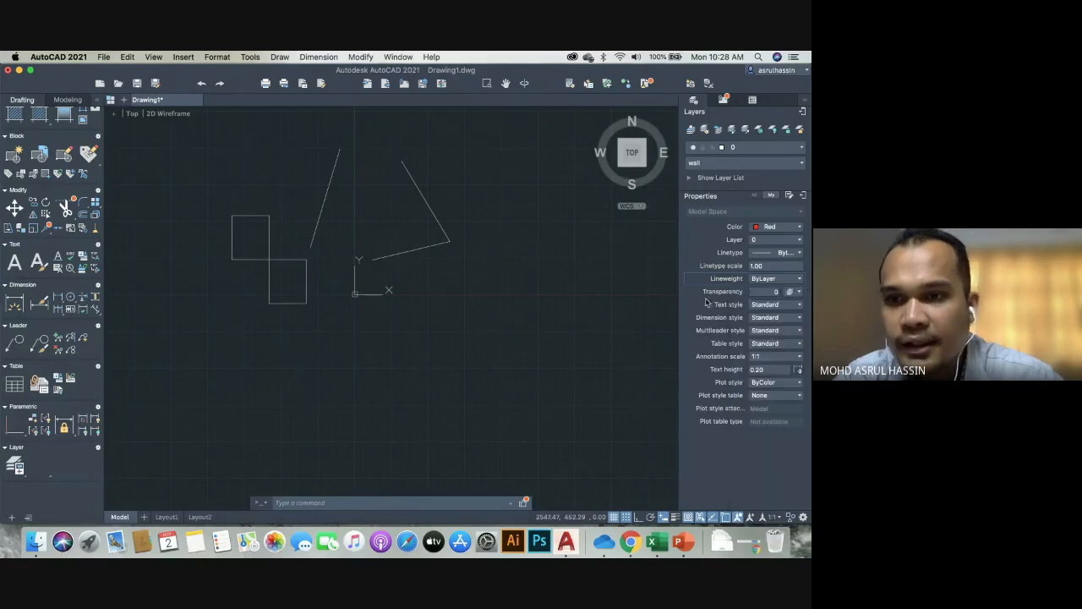
Try an object-specific transparency value and return the transparency to ByLayer.
{"action": "left_click", "coordinate": [776, 292]}
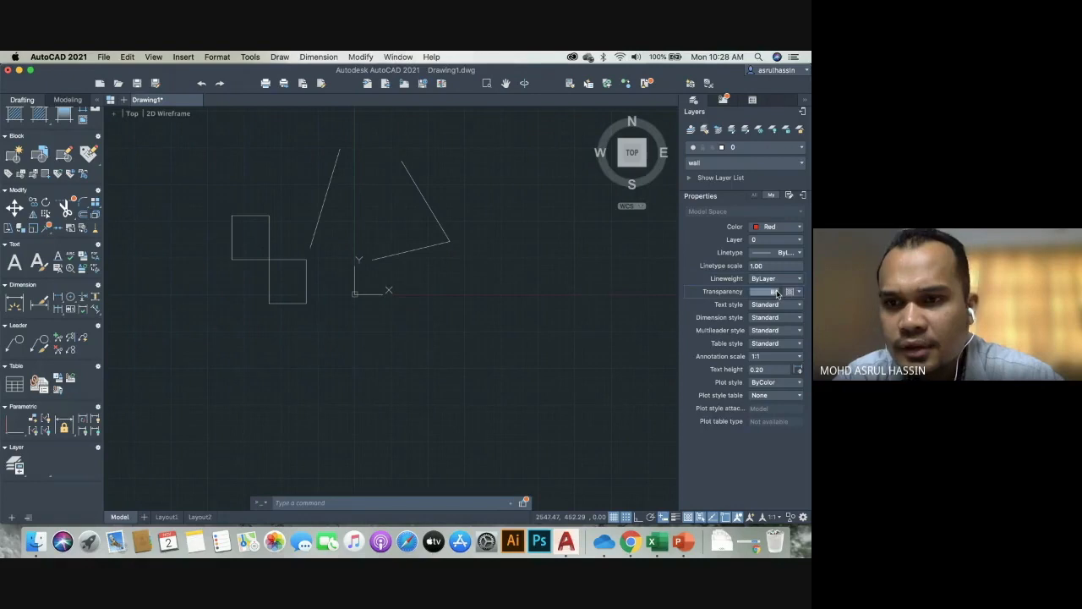
{"action": "mouse_move", "coordinate": [769, 293]}
{"action": "left_mouse_down"}
{"action": "mouse_move", "coordinate": [734, 298]}
{"action": "mouse_move", "coordinate": [787, 296]}
{"action": "left_mouse_up"}
{"action": "left_click", "coordinate": [791, 291]}
{"action": "left_click", "coordinate": [752, 295]}
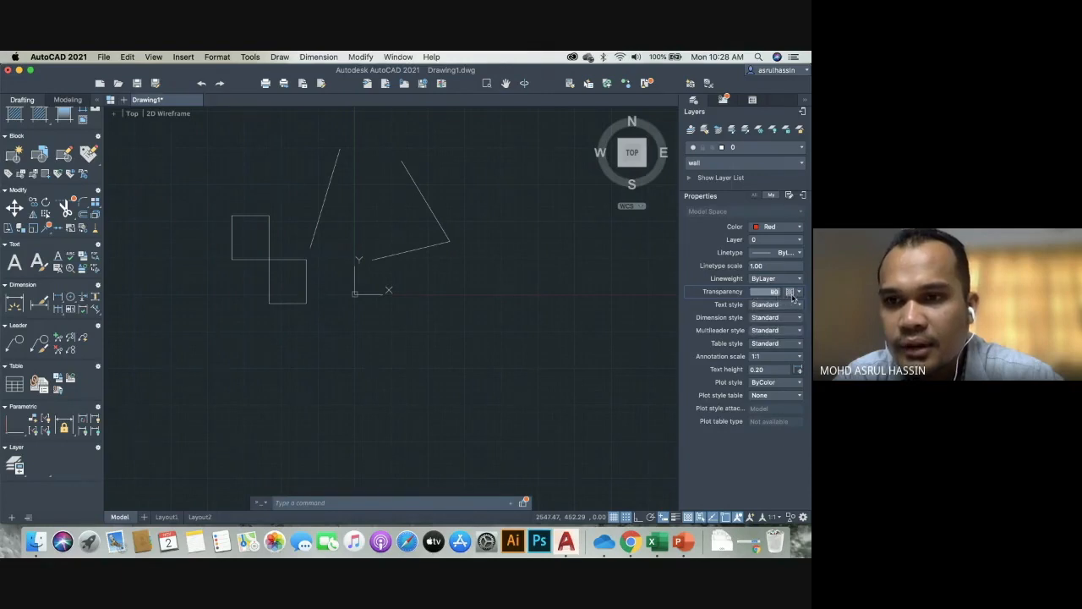
{"action": "left_click", "coordinate": [793, 292]}
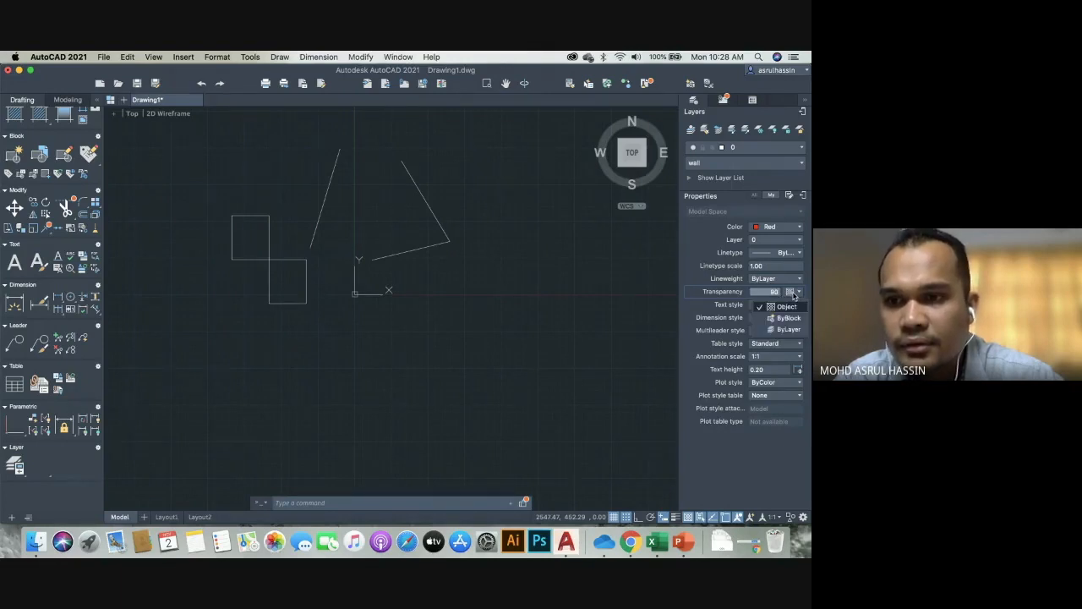
{"action": "left_click", "coordinate": [788, 329]}
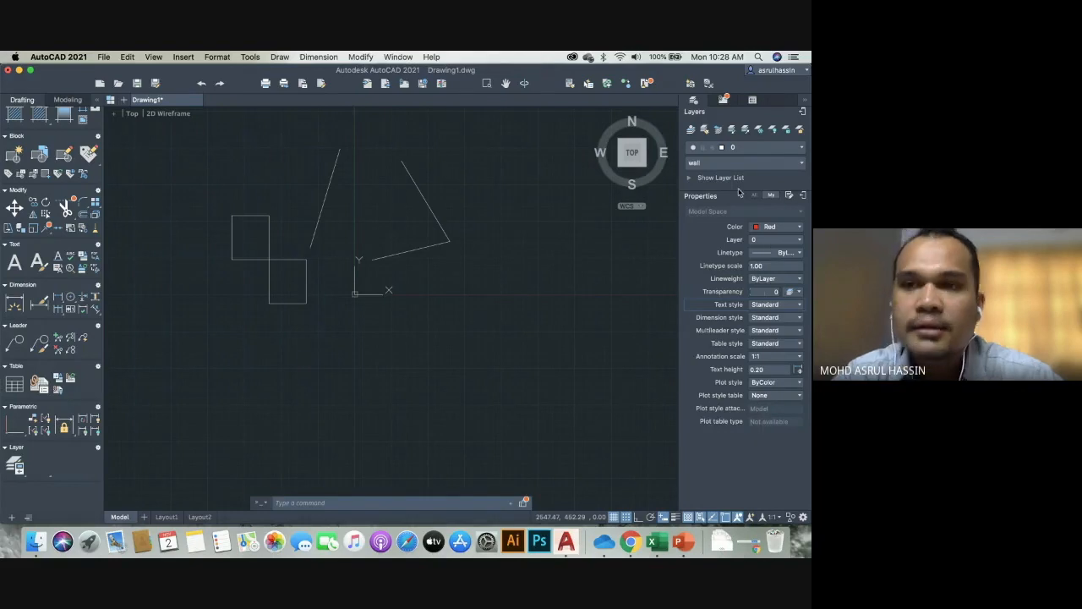
Add a new layer state named door and set the current object color to Green.
{"action": "left_click", "coordinate": [711, 166]}
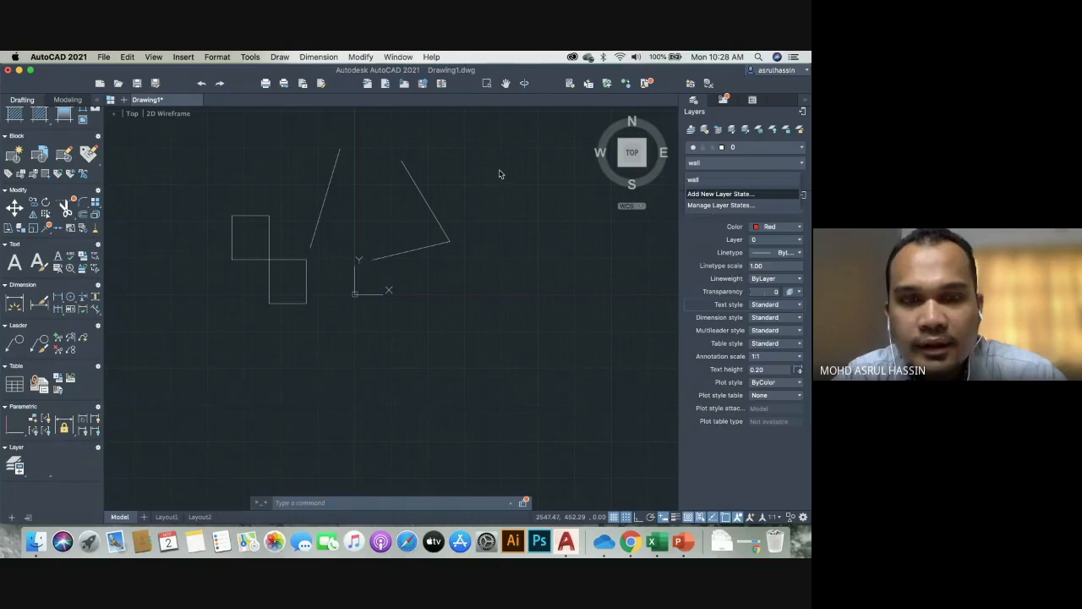
{"action": "left_click", "coordinate": [739, 194]}
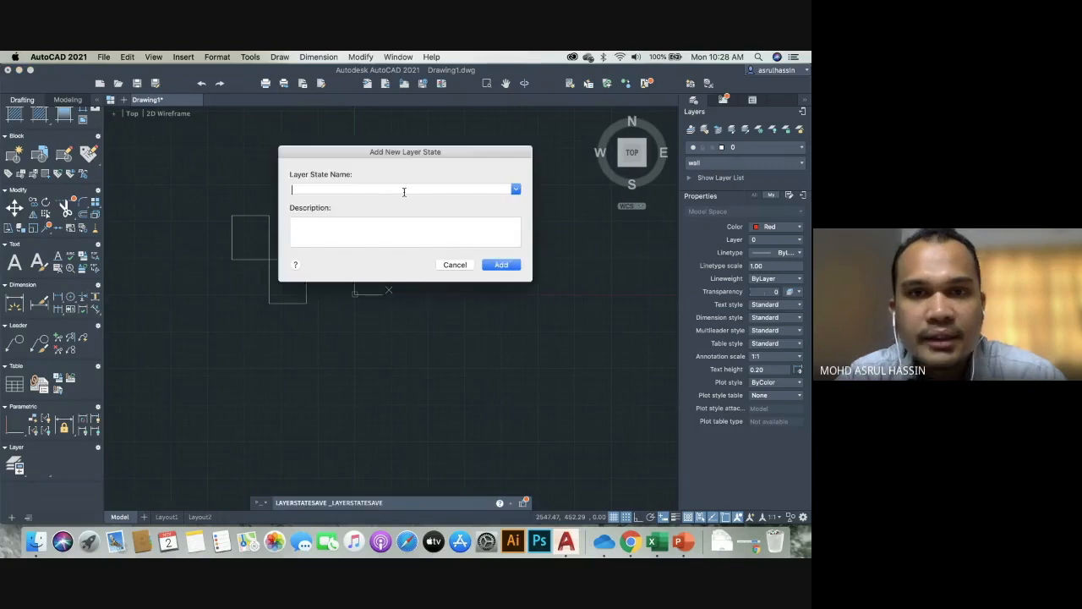
{"action": "type", "text": "door"}
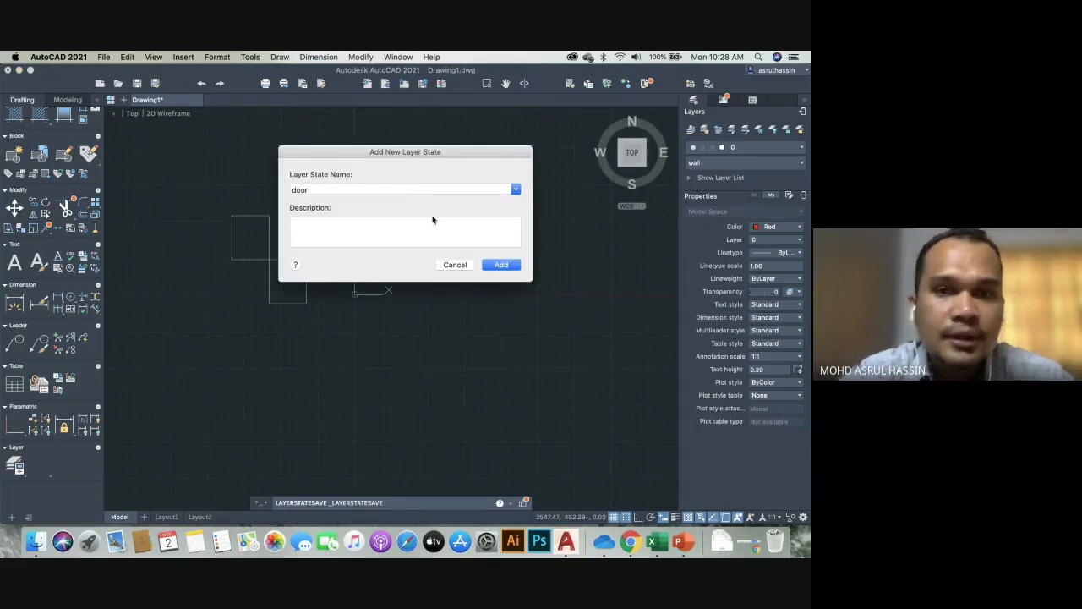
{"action": "left_click", "coordinate": [501, 265]}
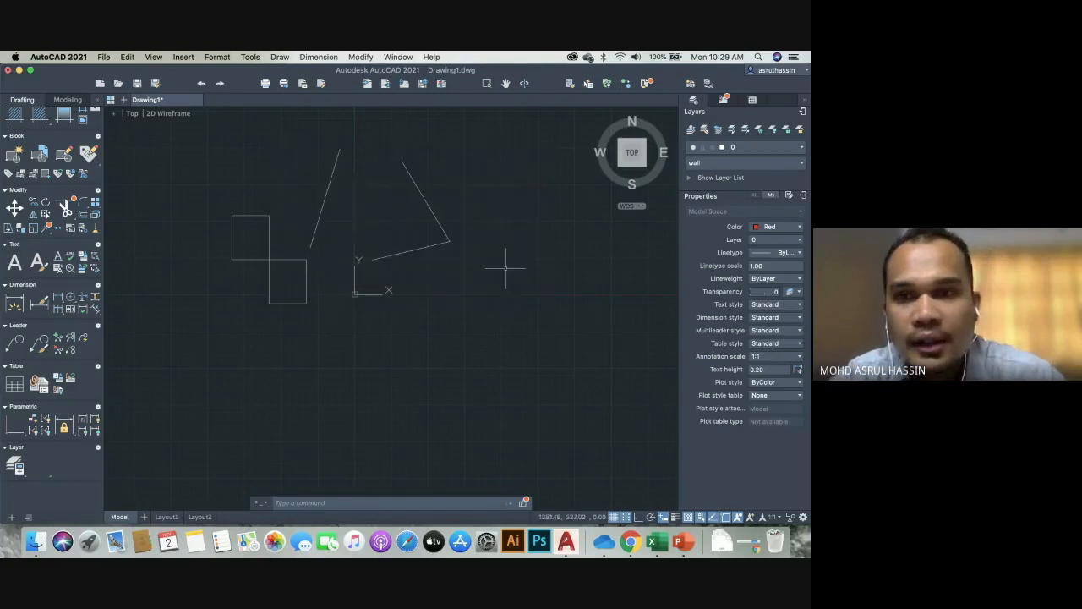
{"action": "left_click", "coordinate": [776, 226]}
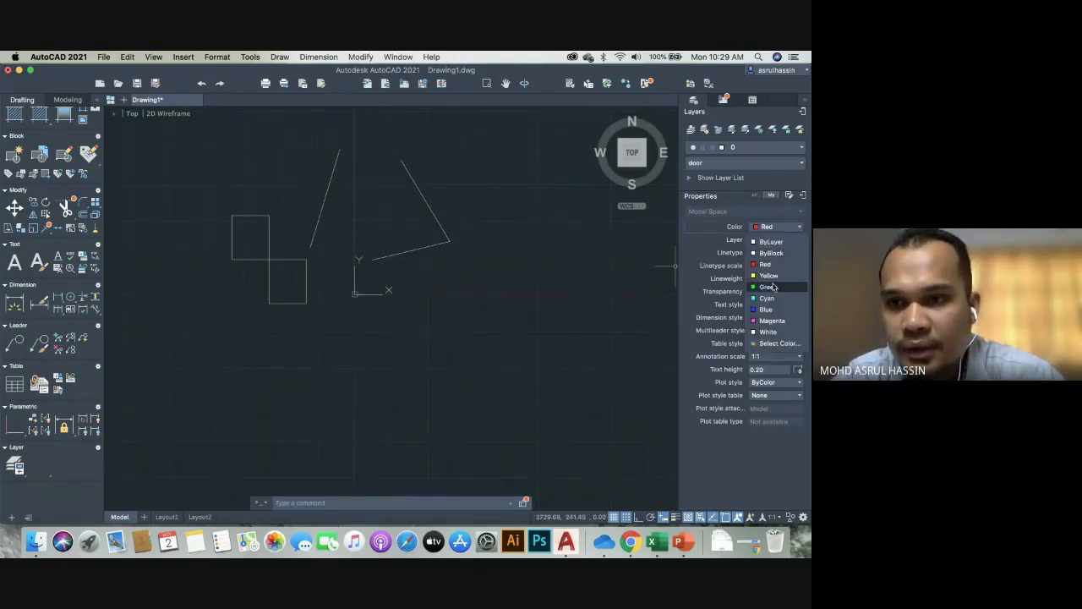
{"action": "left_click", "coordinate": [776, 287]}
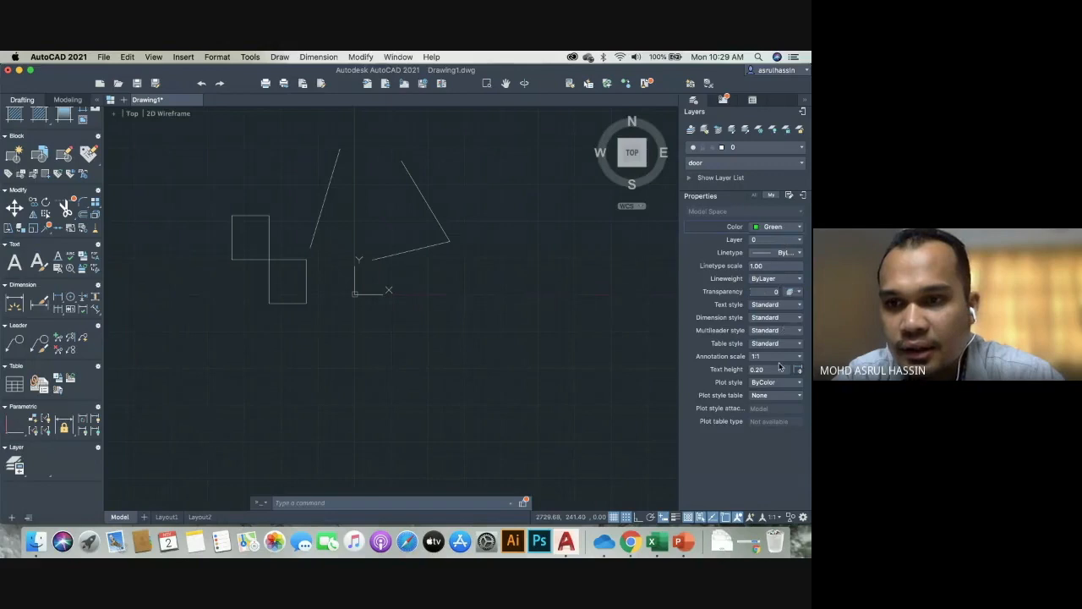
Restore the wall layer state and draw a near-horizontal line about 4000 units long to the right of the existing shapes.
{"action": "left_click", "coordinate": [547, 304]}
{"action": "left_click", "coordinate": [285, 333]}
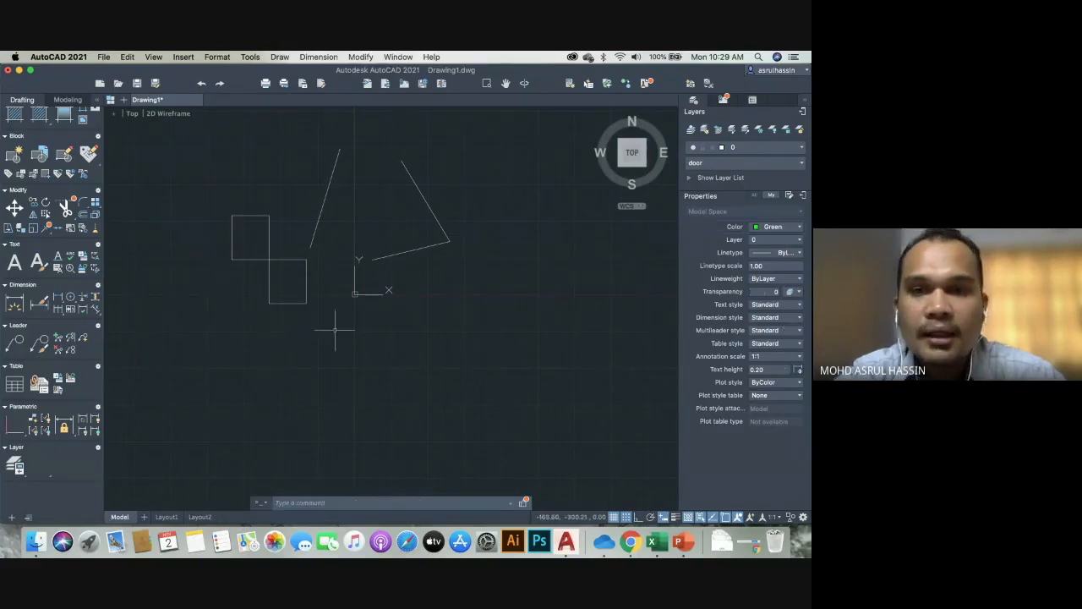
{"action": "scroll", "coordinate": [406, 297], "scroll_direction": "down", "scroll_amount": 5}
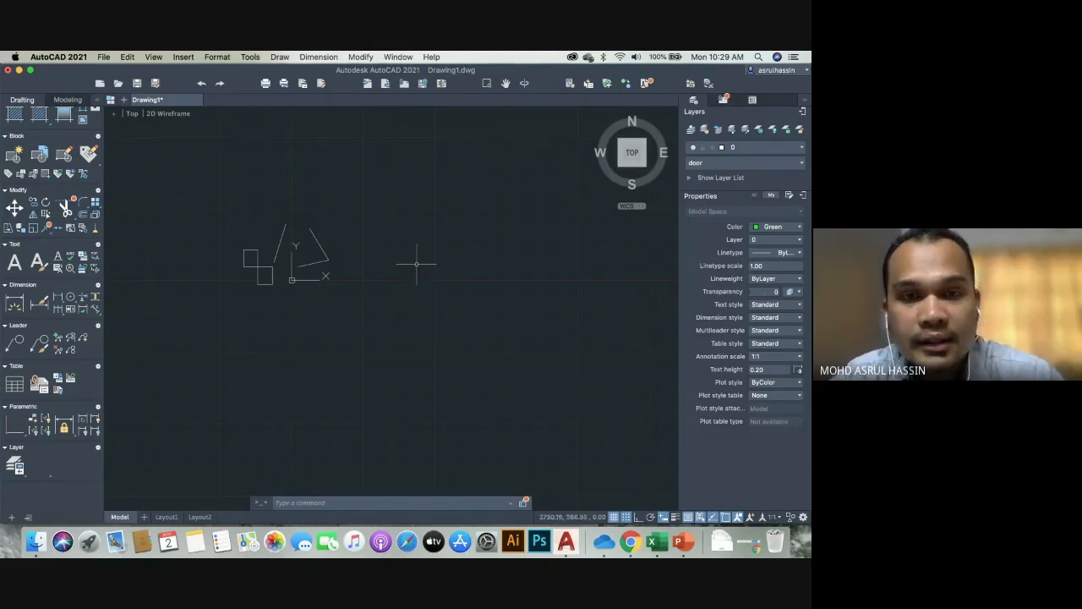
{"action": "left_click", "coordinate": [720, 164]}
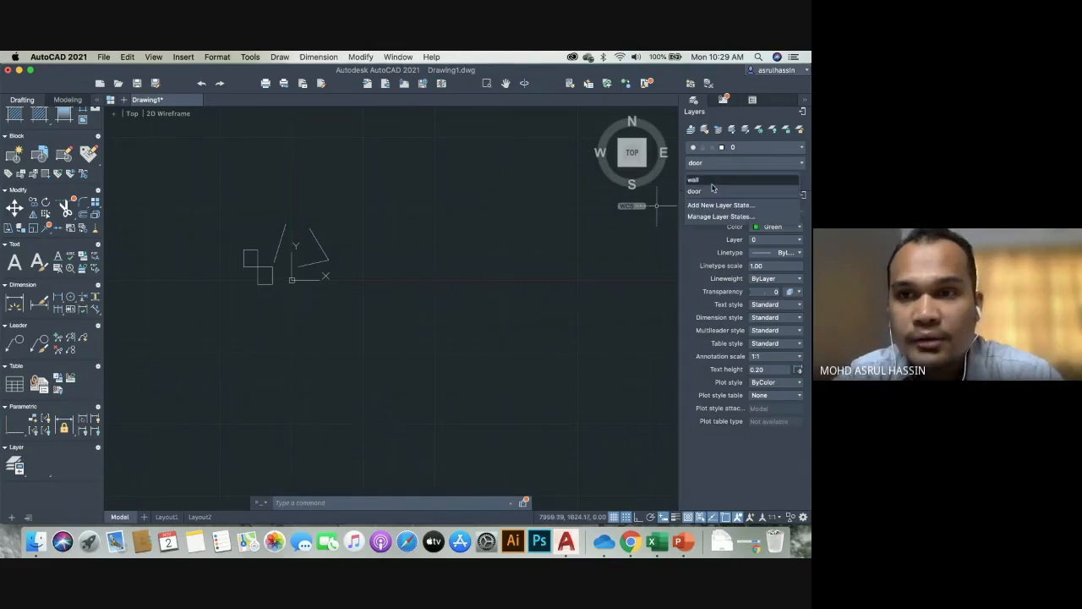
{"action": "left_click", "coordinate": [708, 180]}
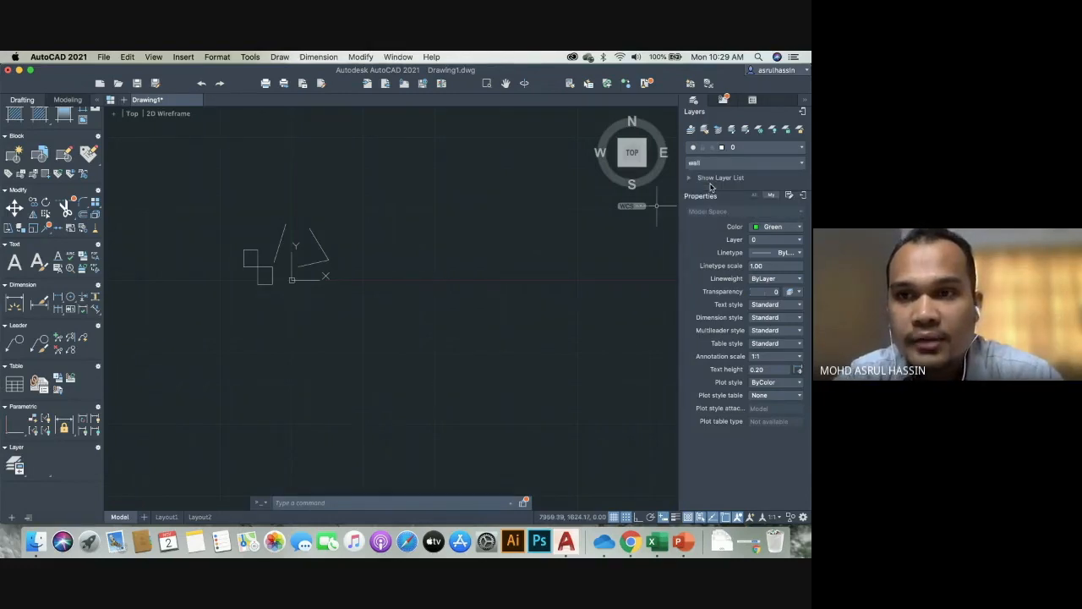
{"action": "type", "text": "l"}
{"action": "key", "text": "Return"}
{"action": "left_click", "coordinate": [396, 235]}
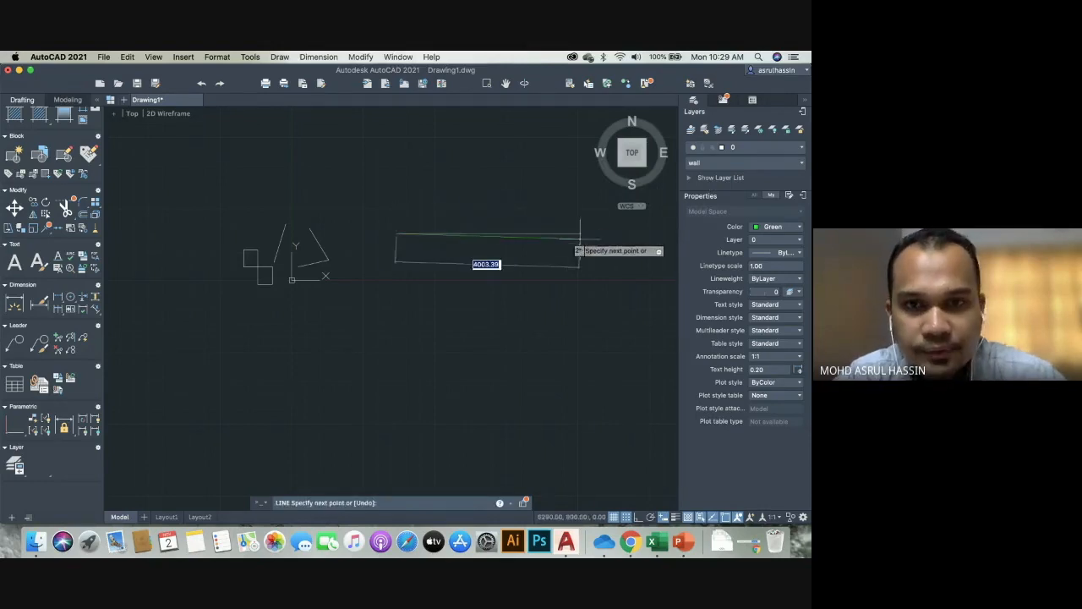
{"action": "left_click", "coordinate": [576, 232]}
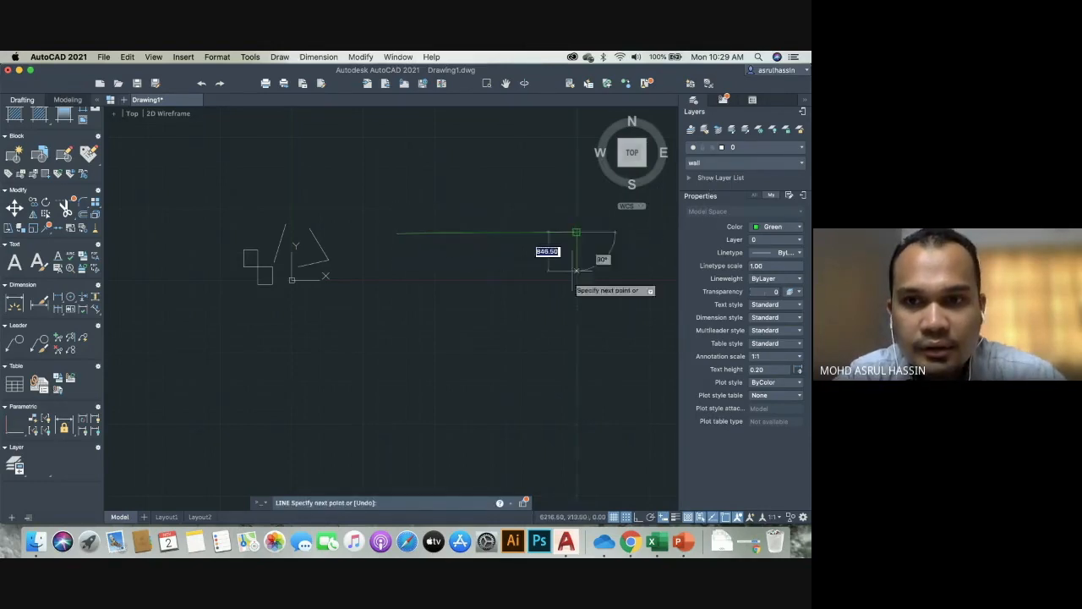
{"action": "key", "text": "Escape"}
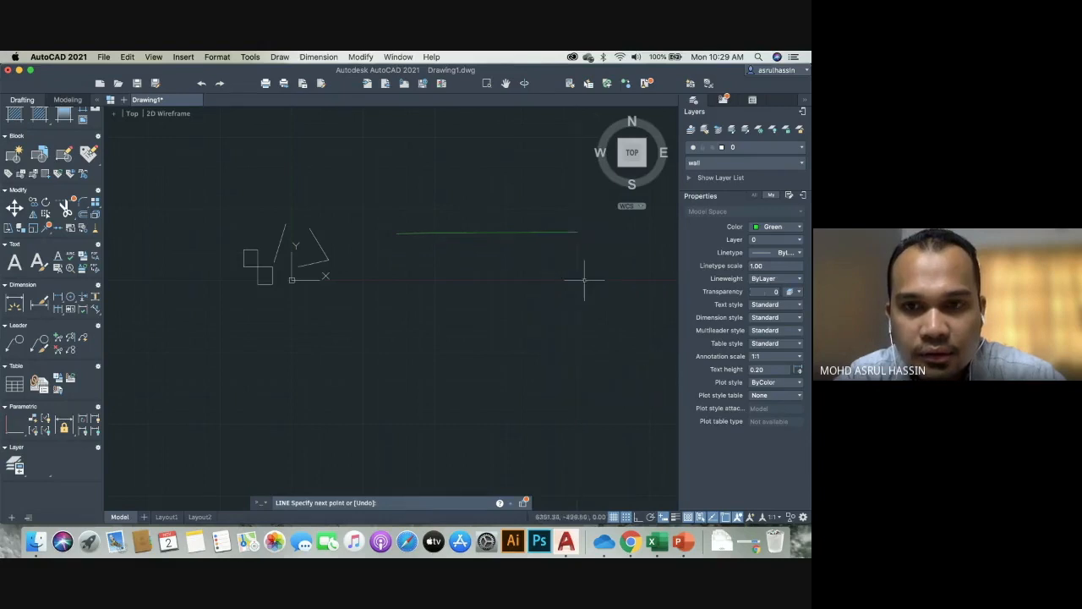
Restore the wall layer state and set the current object color to Red.
{"action": "left_click", "coordinate": [724, 172]}
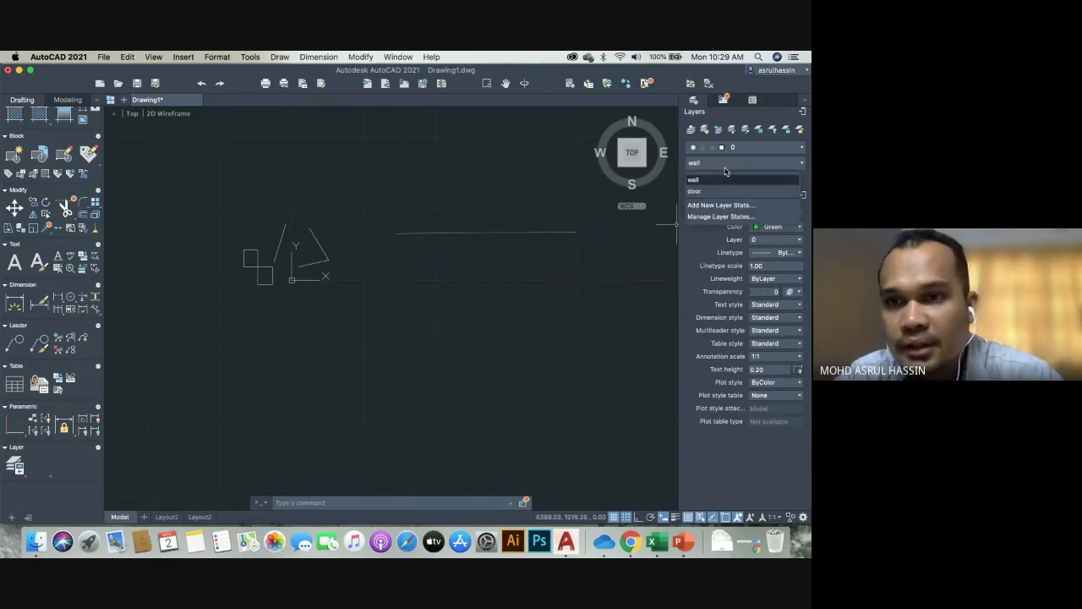
{"action": "left_click", "coordinate": [719, 181]}
{"action": "left_click", "coordinate": [783, 226]}
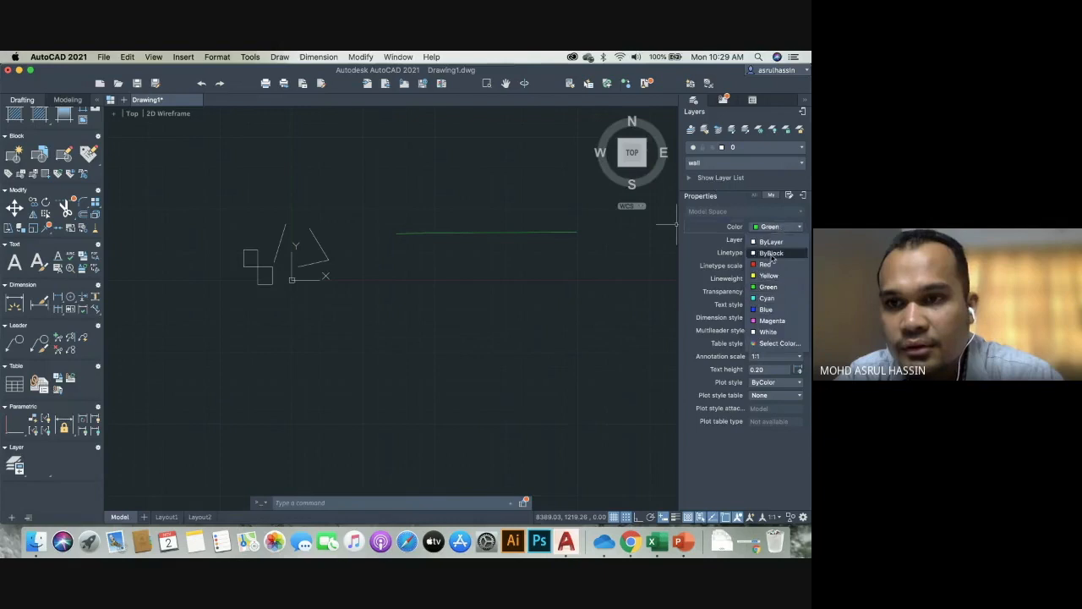
{"action": "left_click", "coordinate": [766, 264]}
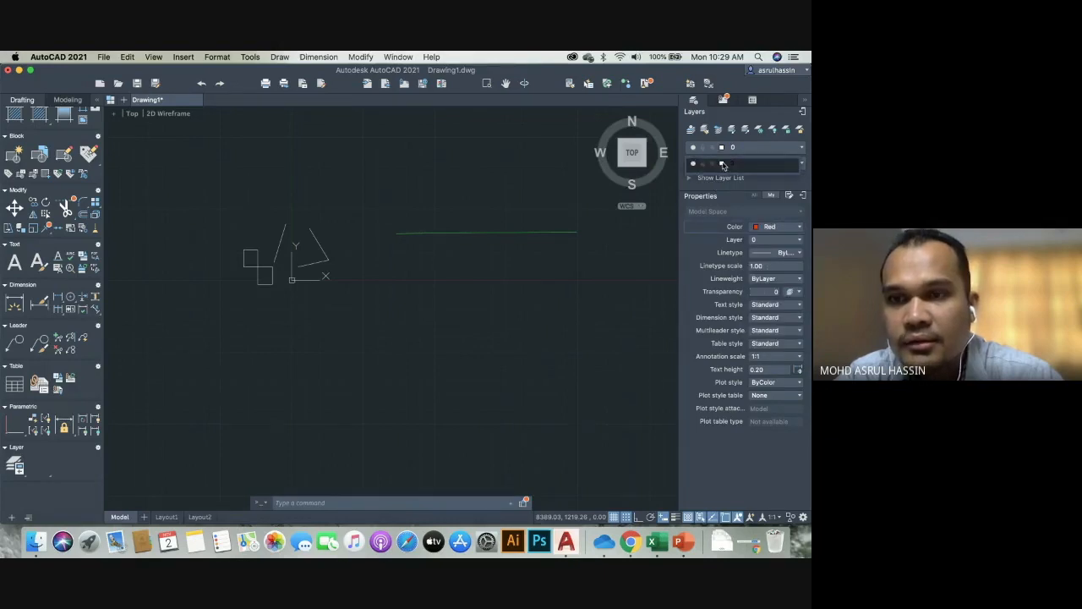
Change the color of layer 0 to red.
{"action": "left_click", "coordinate": [723, 165]}
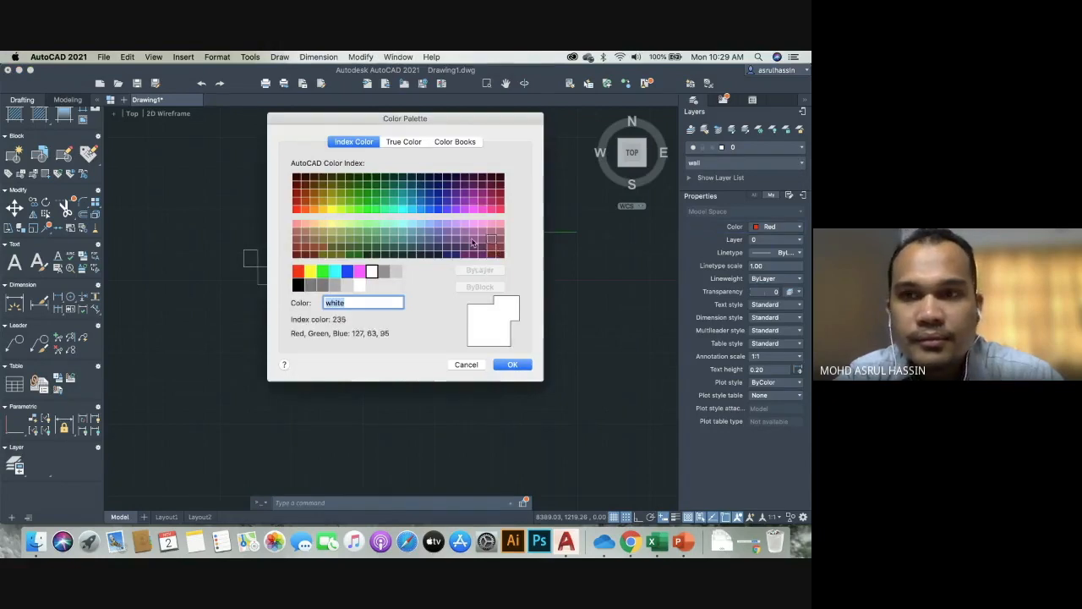
{"action": "left_click", "coordinate": [298, 271]}
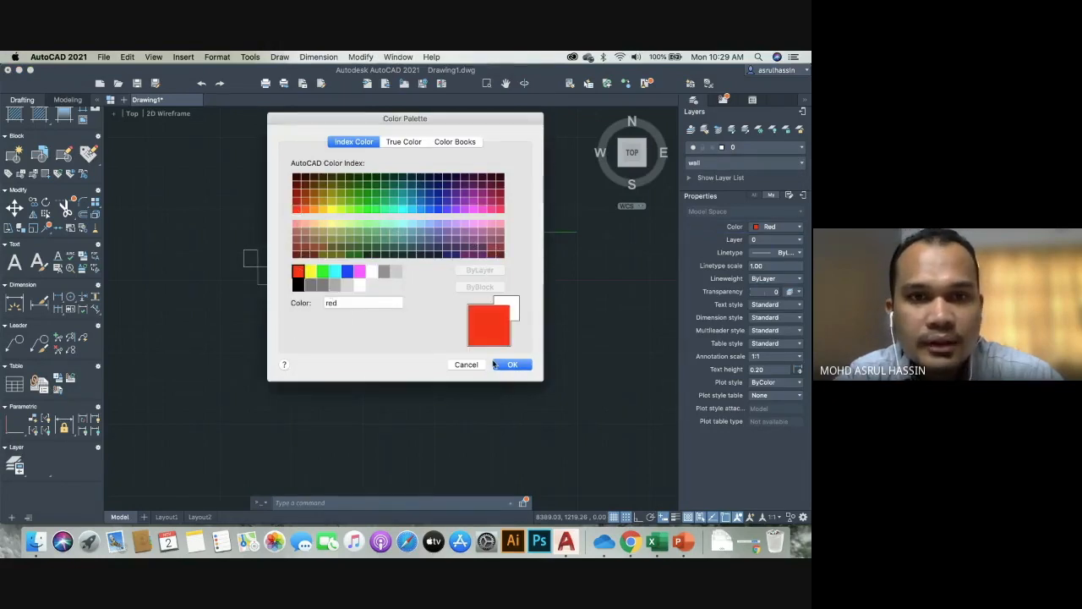
{"action": "left_click", "coordinate": [507, 365]}
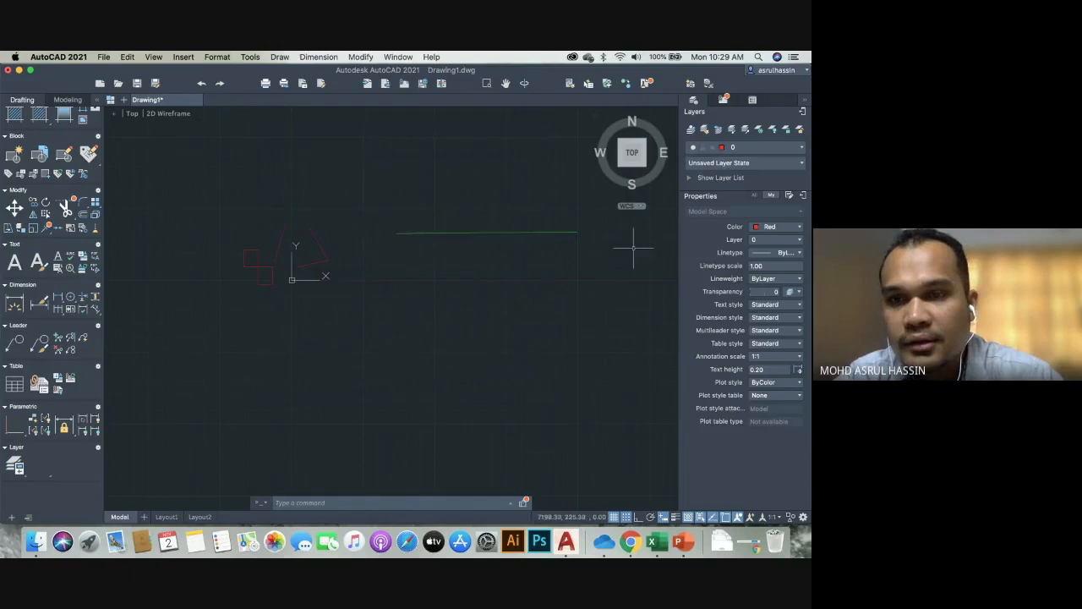
Erase the green near-horizontal line.
{"action": "type", "text": "e"}
{"action": "key", "text": "Return"}
{"action": "left_click", "coordinate": [525, 271]}
{"action": "left_click", "coordinate": [417, 214]}
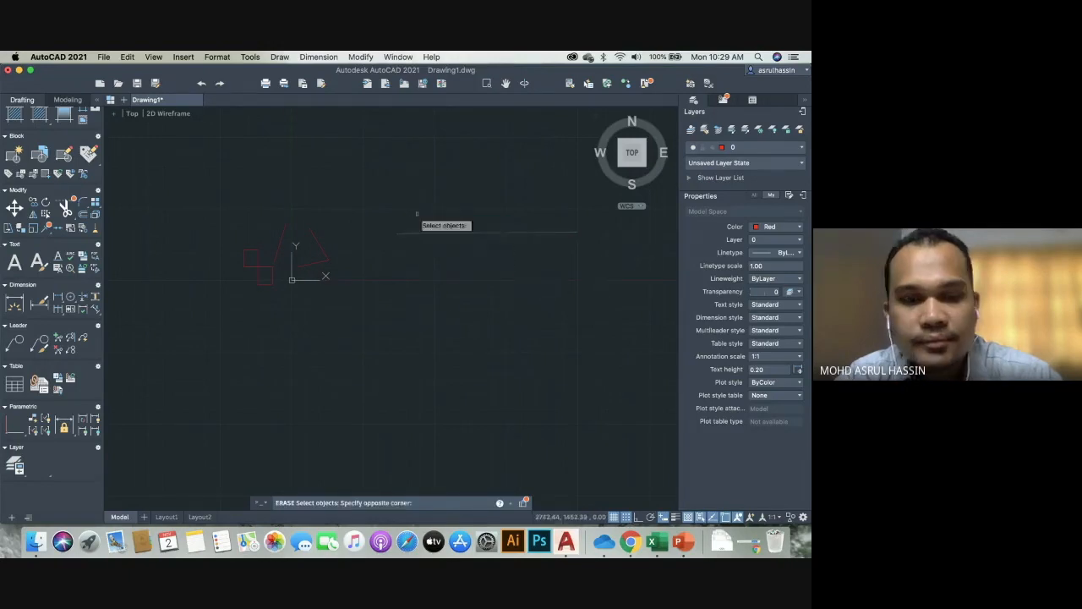
{"action": "key", "text": "Return"}
Draw a closed red triangle with the Line command in the empty area to the right of the existing shapes.
{"action": "type", "text": "l"}
{"action": "key", "text": "Return"}
{"action": "left_click", "coordinate": [410, 209]}
{"action": "left_click", "coordinate": [548, 357]}
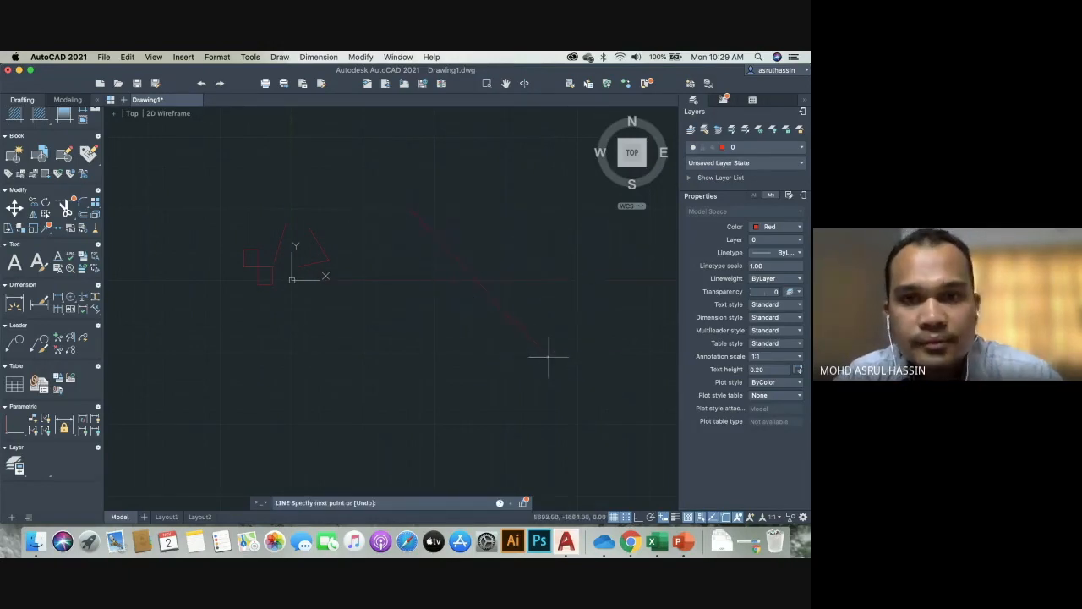
{"action": "left_click", "coordinate": [409, 208]}
{"action": "key", "text": "Return"}
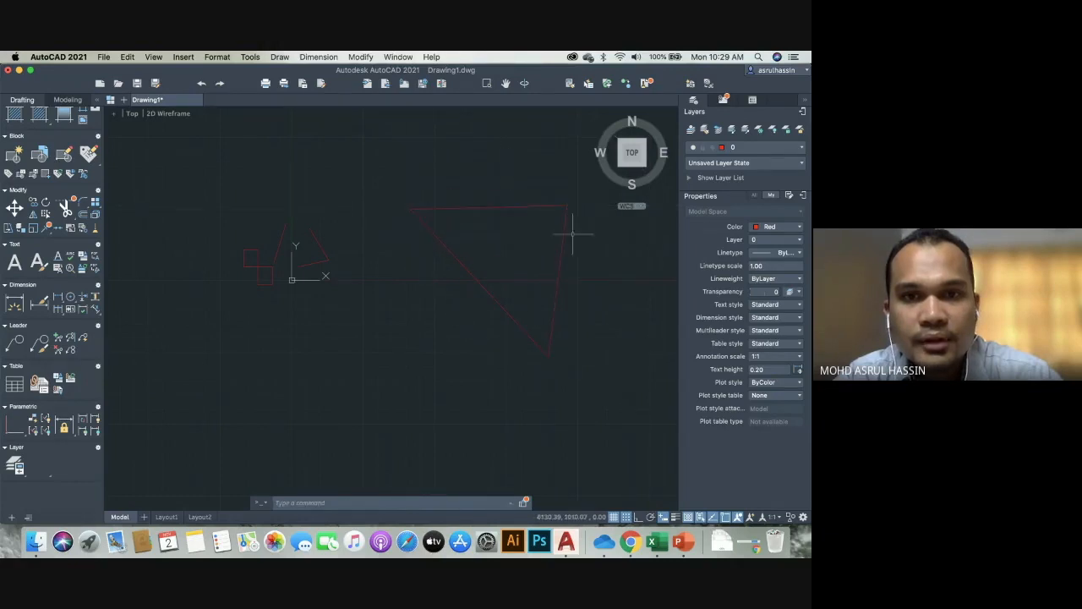
Restore the wall layer state and draw two connected red lines below and to the right of the red triangle.
{"action": "left_click", "coordinate": [750, 167]}
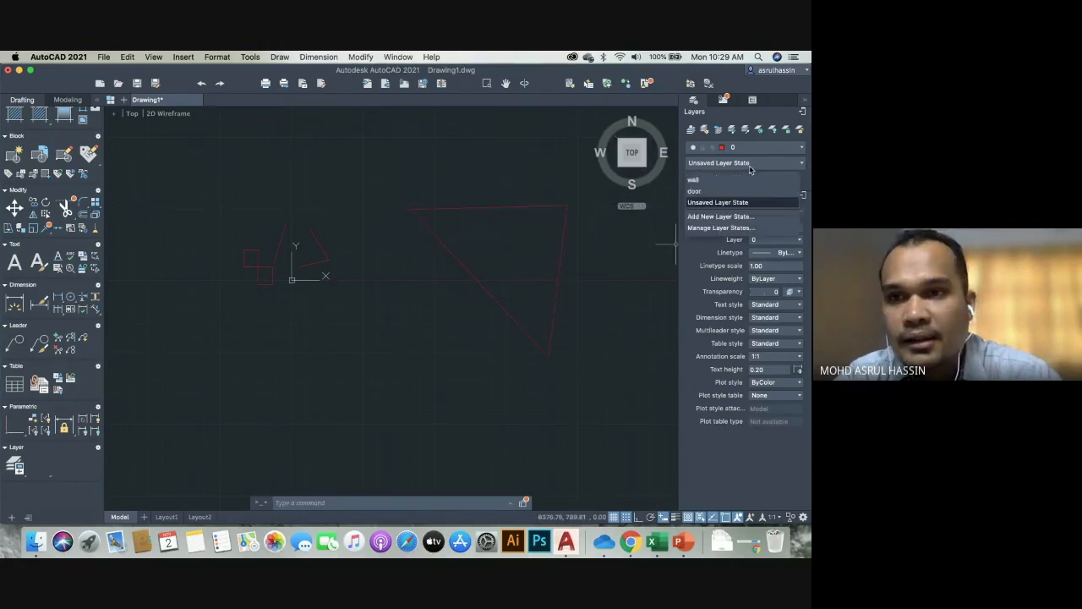
{"action": "left_click", "coordinate": [722, 180]}
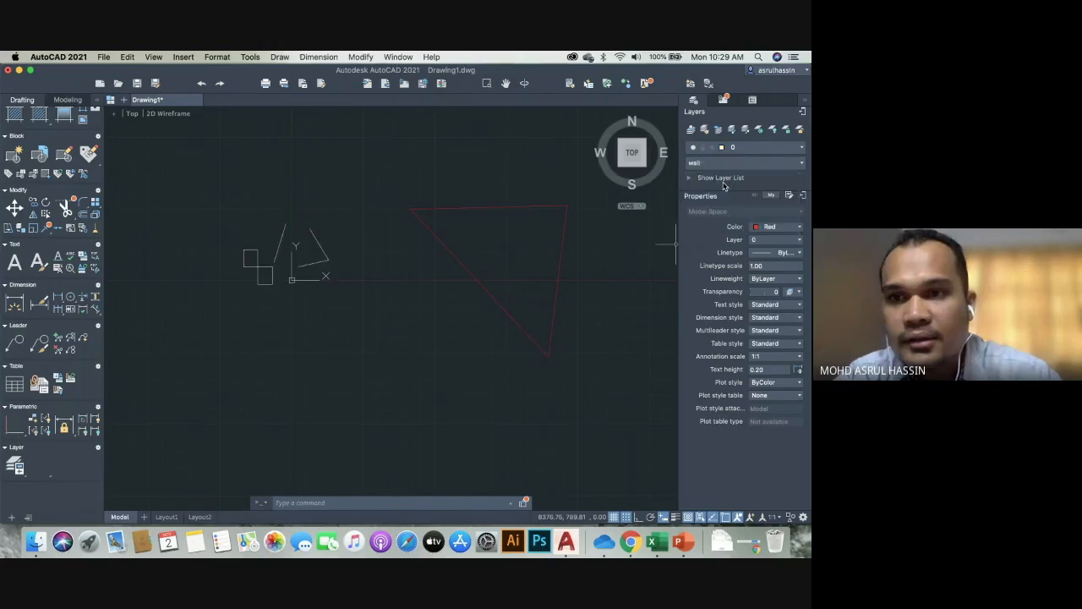
{"action": "scroll", "coordinate": [397, 273], "scroll_direction": "down", "scroll_amount": 4}
{"action": "key", "text": "Return"}
{"action": "left_click", "coordinate": [516, 275]}
{"action": "left_click", "coordinate": [560, 374]}
{"action": "left_click", "coordinate": [445, 389]}
{"action": "key", "text": "Return"}
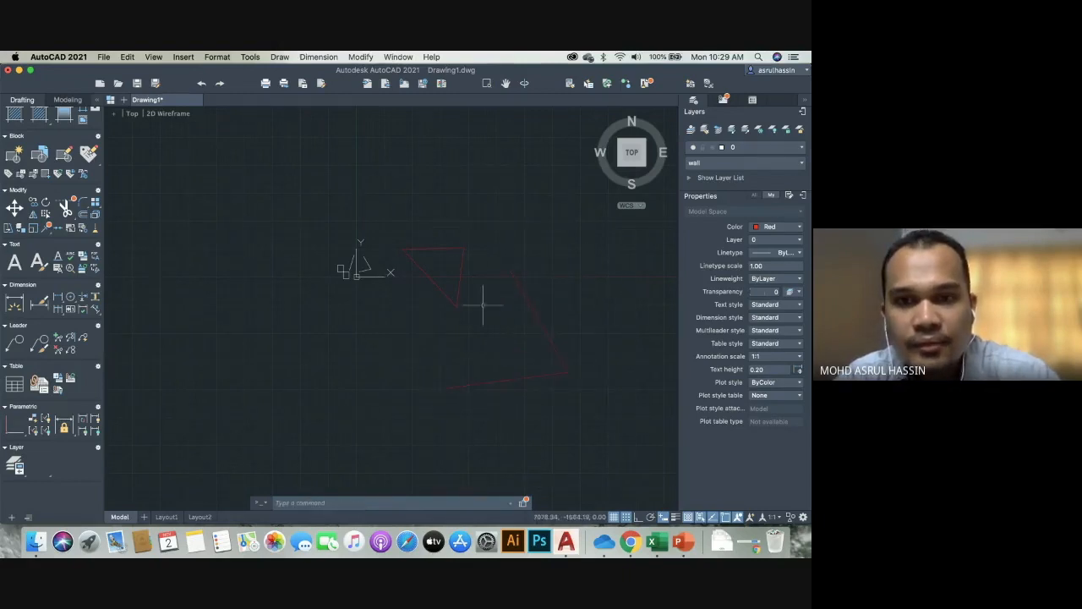
Restore the door layer state and change the color of layer 0 to green.
{"action": "left_click", "coordinate": [699, 166]}
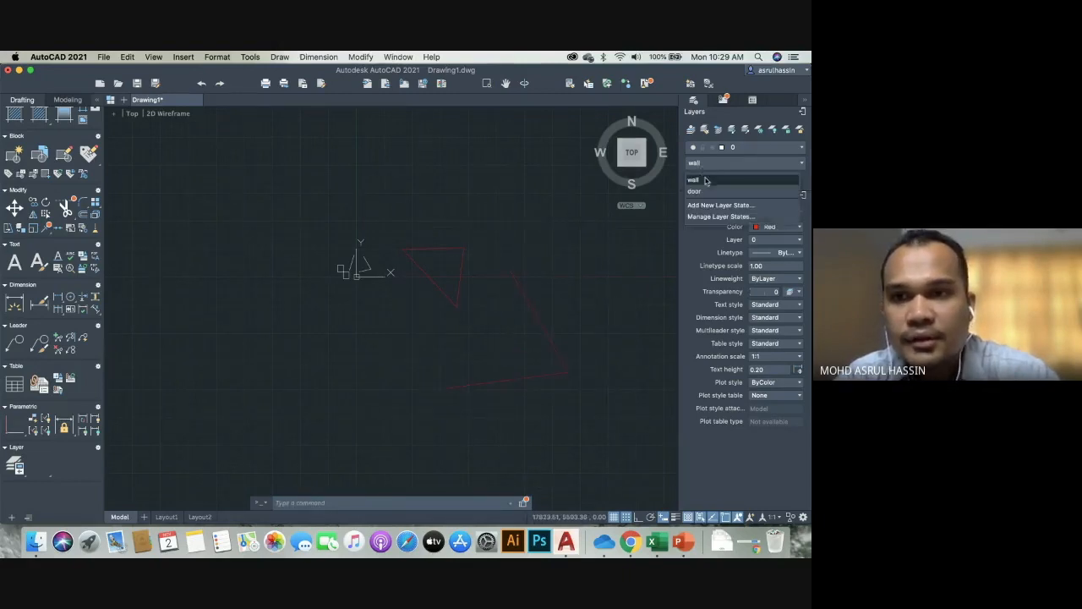
{"action": "left_click", "coordinate": [705, 190]}
{"action": "left_click", "coordinate": [706, 166]}
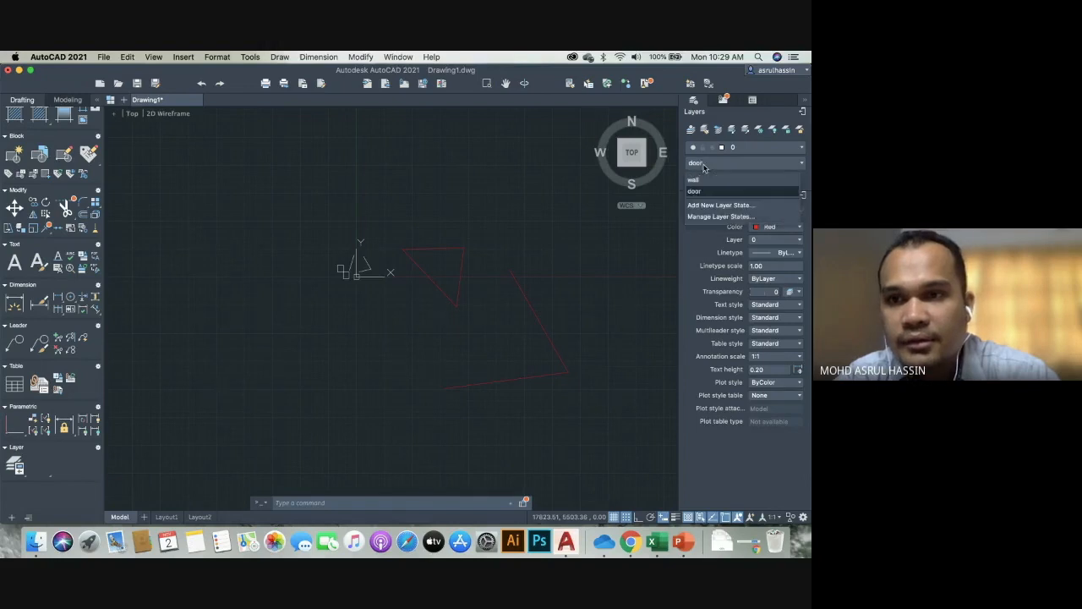
{"action": "left_click", "coordinate": [710, 195]}
{"action": "left_click", "coordinate": [714, 165]}
{"action": "left_click", "coordinate": [716, 193]}
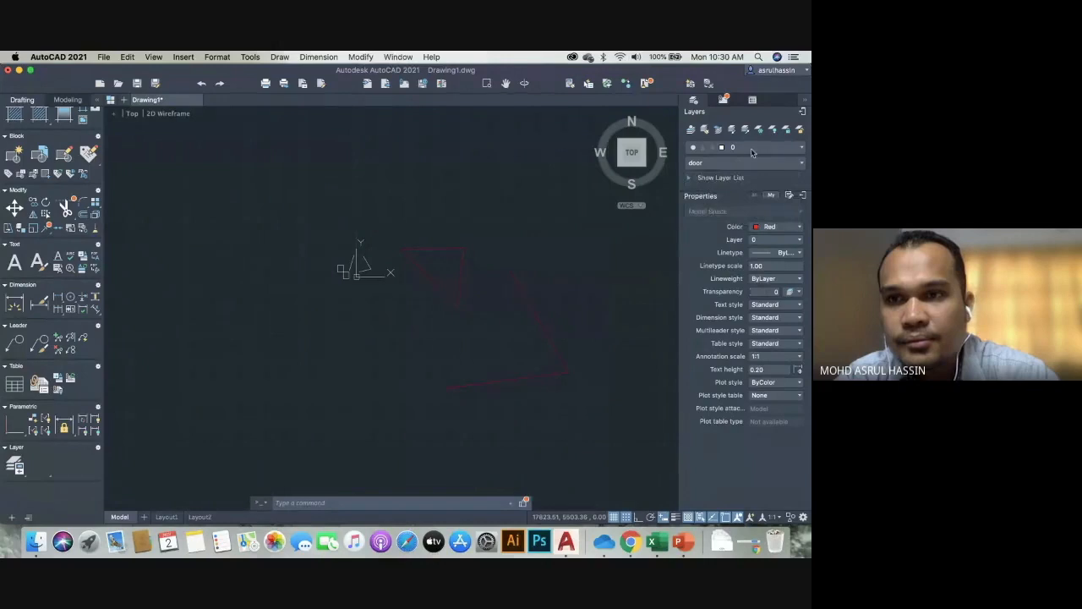
{"action": "left_click", "coordinate": [721, 147]}
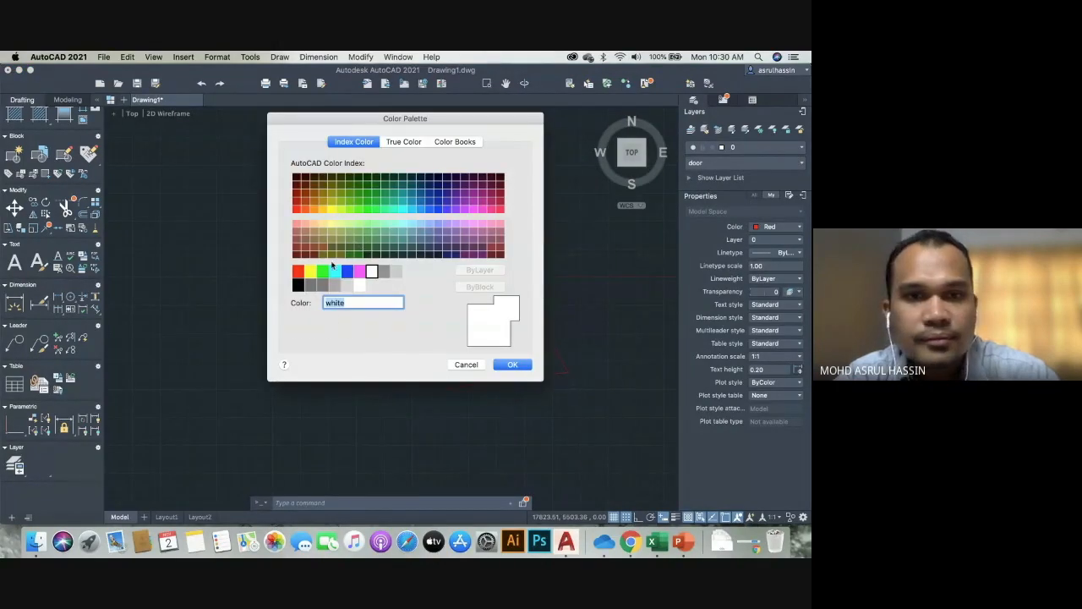
{"action": "left_click", "coordinate": [323, 271]}
{"action": "left_click", "coordinate": [512, 365]}
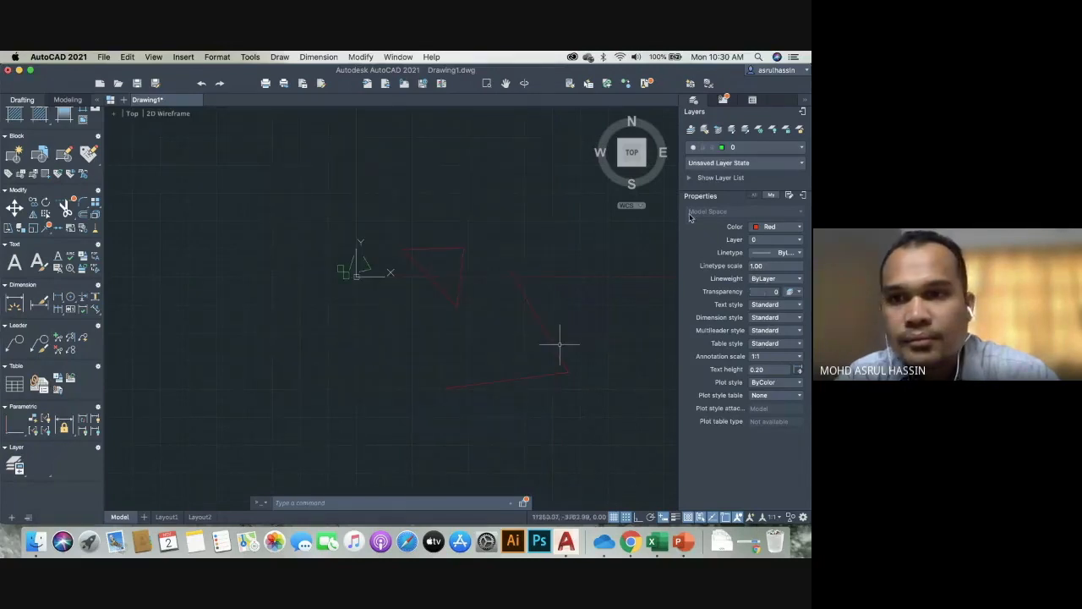
Restore the door layer state and set the current object color to Green.
{"action": "left_click", "coordinate": [719, 166]}
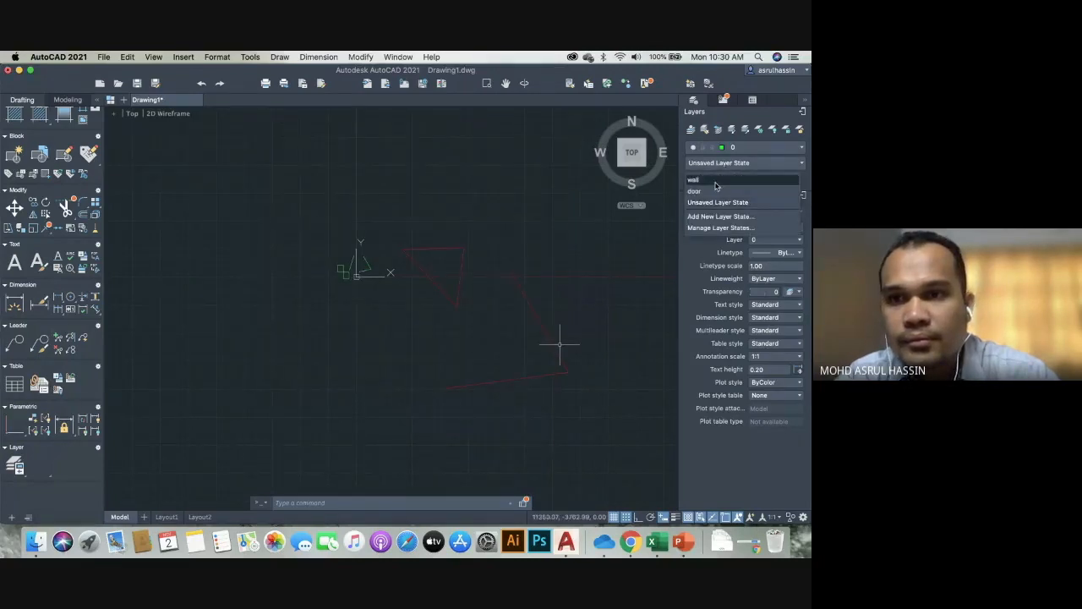
{"action": "left_click", "coordinate": [718, 186]}
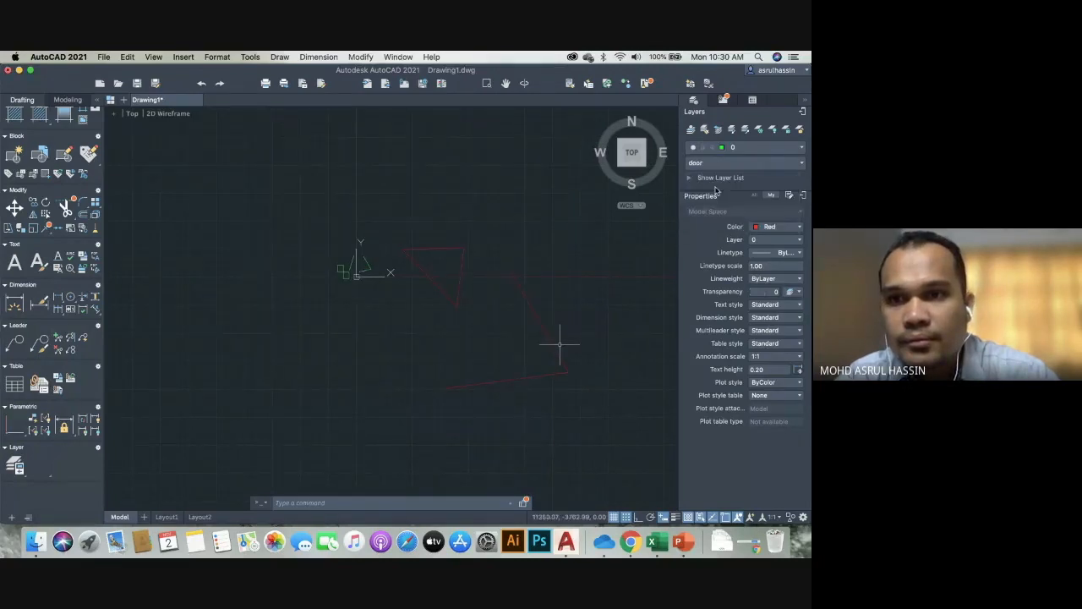
{"action": "left_click", "coordinate": [771, 226]}
{"action": "left_click", "coordinate": [764, 288]}
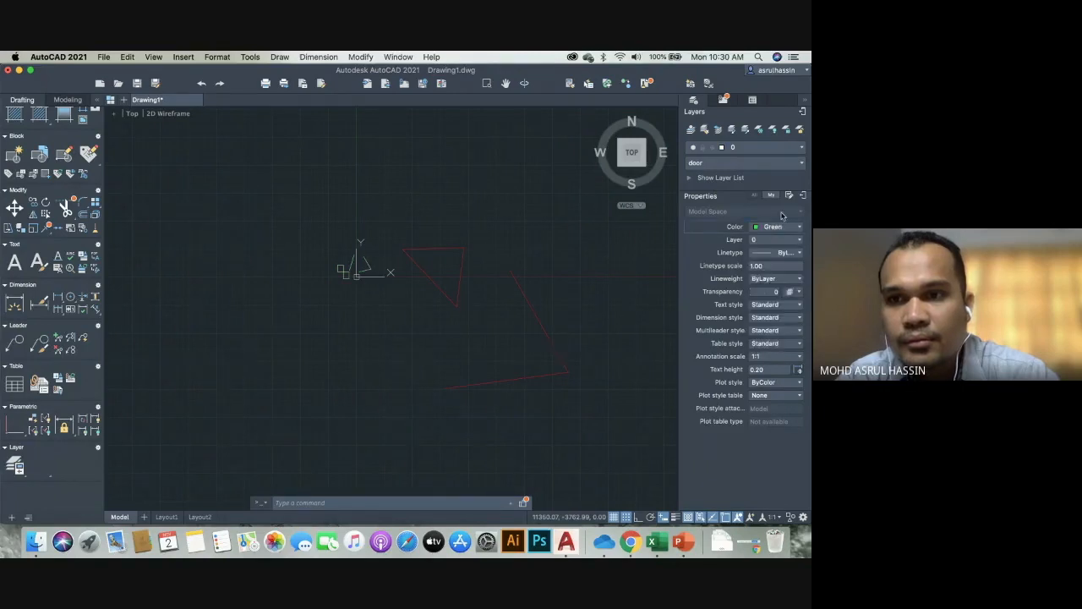
Draw a closed green triangle with the Line command above the red triangle.
{"action": "type", "text": "l"}
{"action": "key", "text": "Return"}
{"action": "left_click", "coordinate": [374, 203]}
{"action": "left_click", "coordinate": [479, 170]}
{"action": "left_click", "coordinate": [529, 247]}
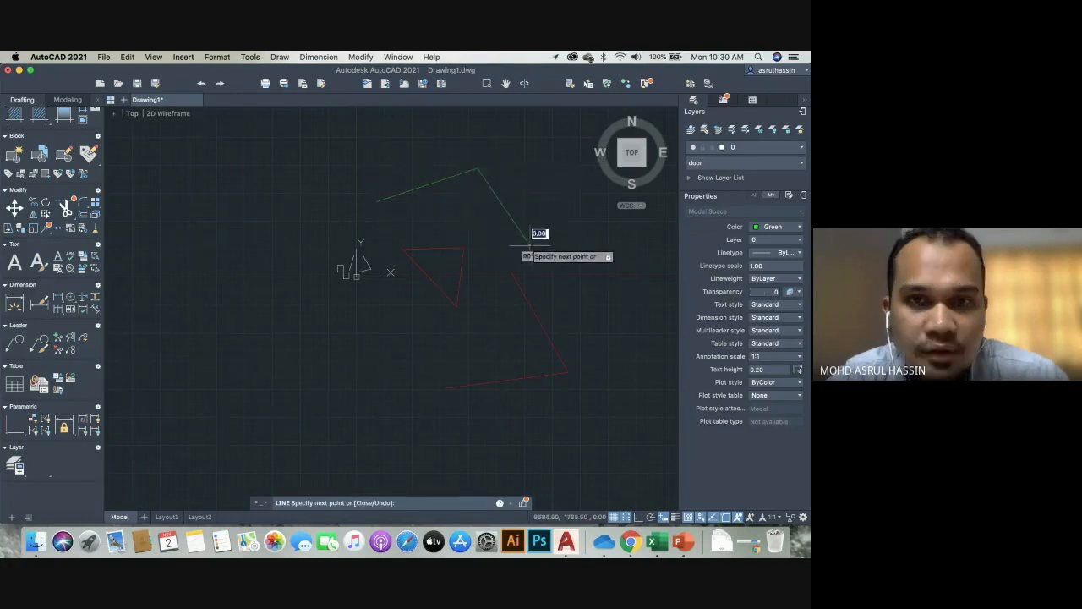
{"action": "left_click", "coordinate": [376, 203]}
{"action": "key", "text": "Return"}
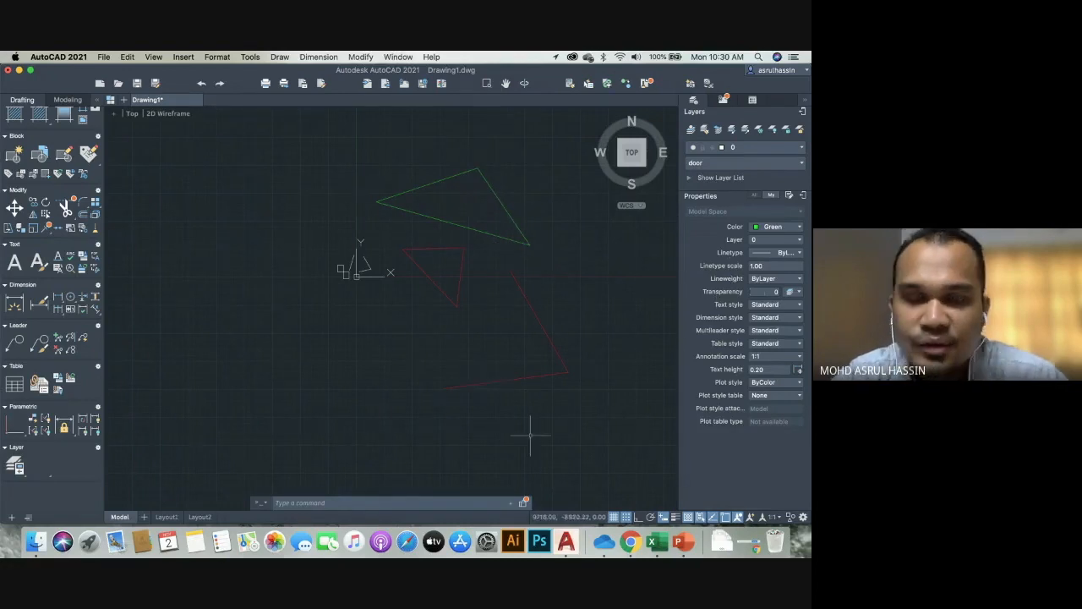
{"action": "left_click", "coordinate": [685, 545]}
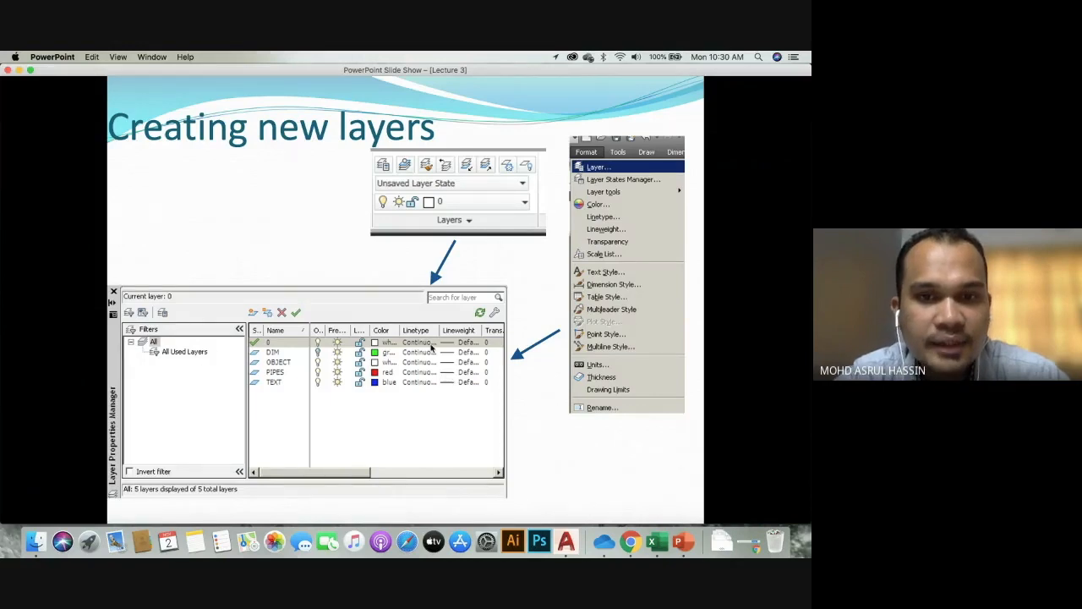
{"action": "key", "text": "Right"}
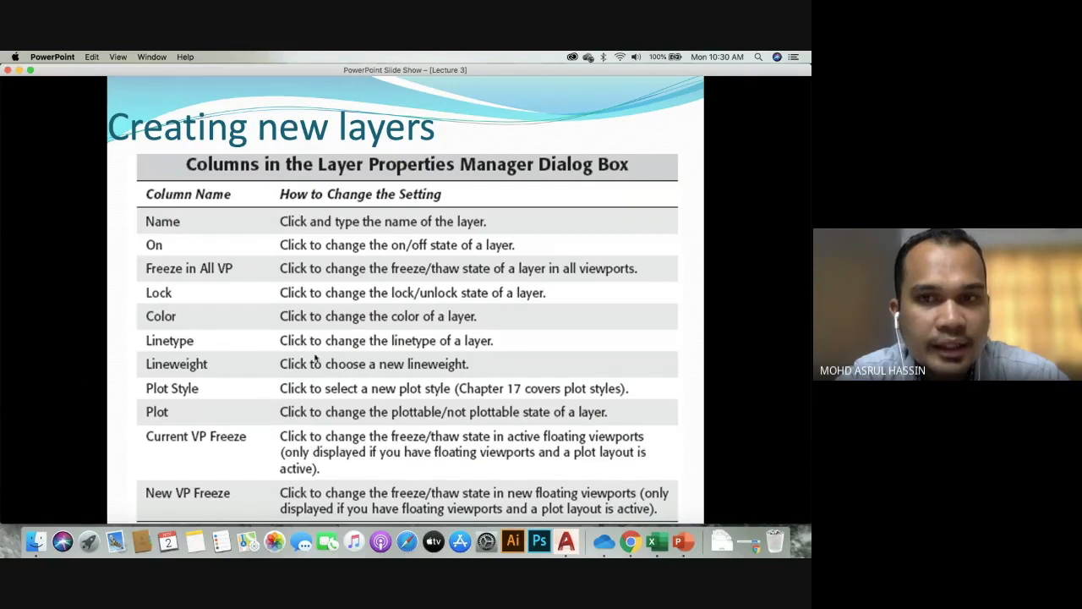
{"action": "left_click", "coordinate": [301, 315]}
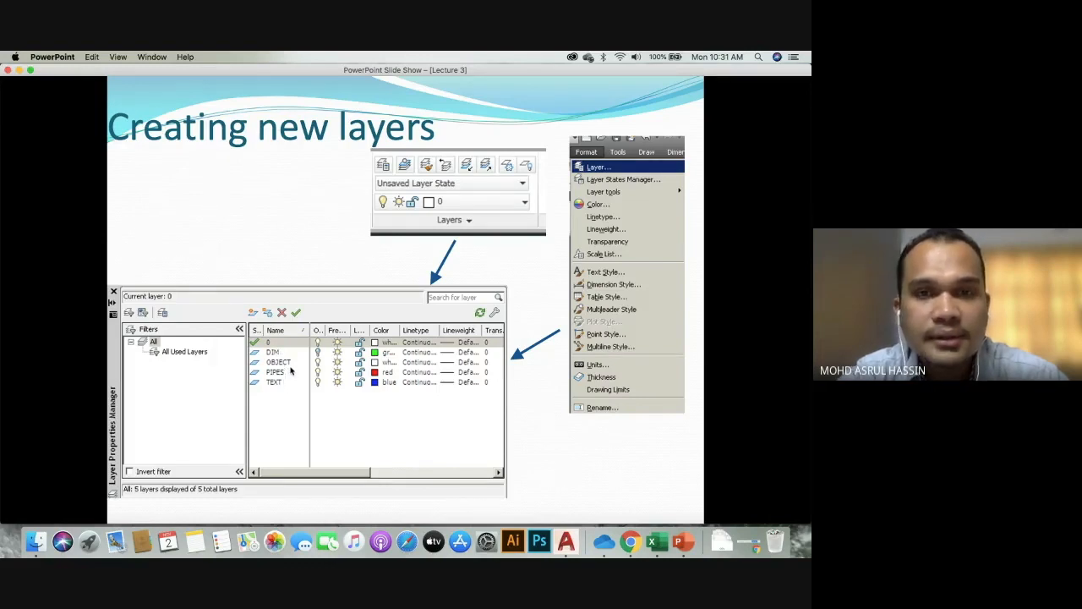
{"action": "left_click", "coordinate": [289, 371]}
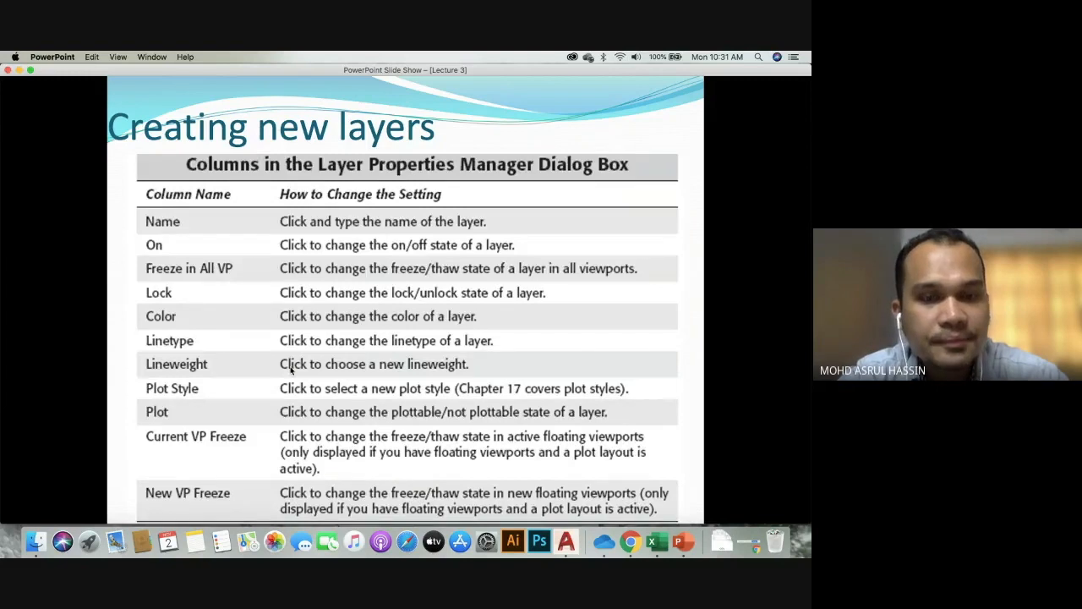
{"action": "left_click", "coordinate": [290, 367]}
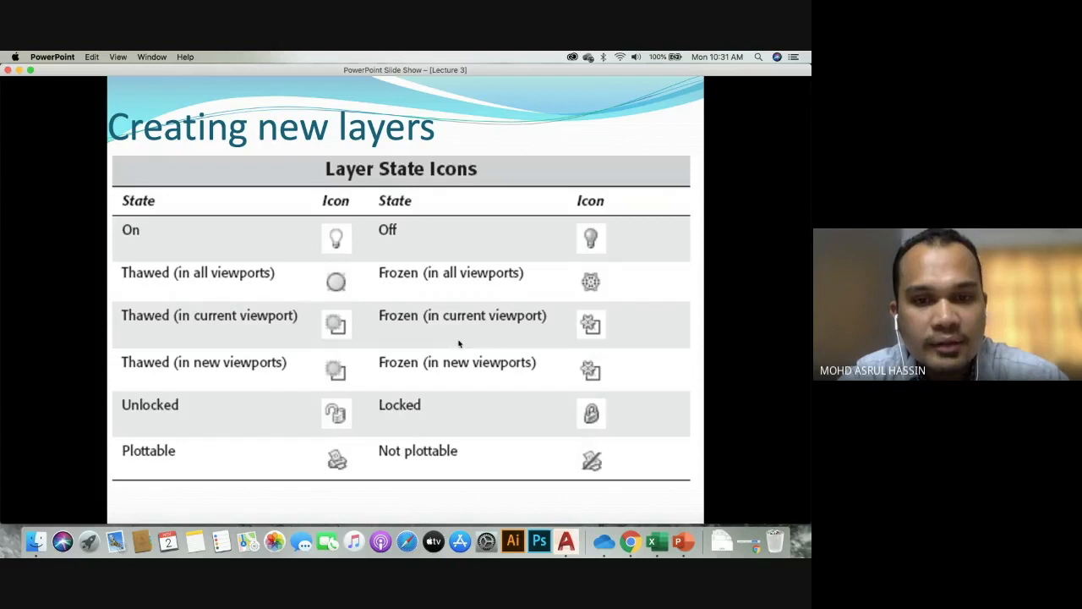
{"action": "left_click", "coordinate": [376, 247]}
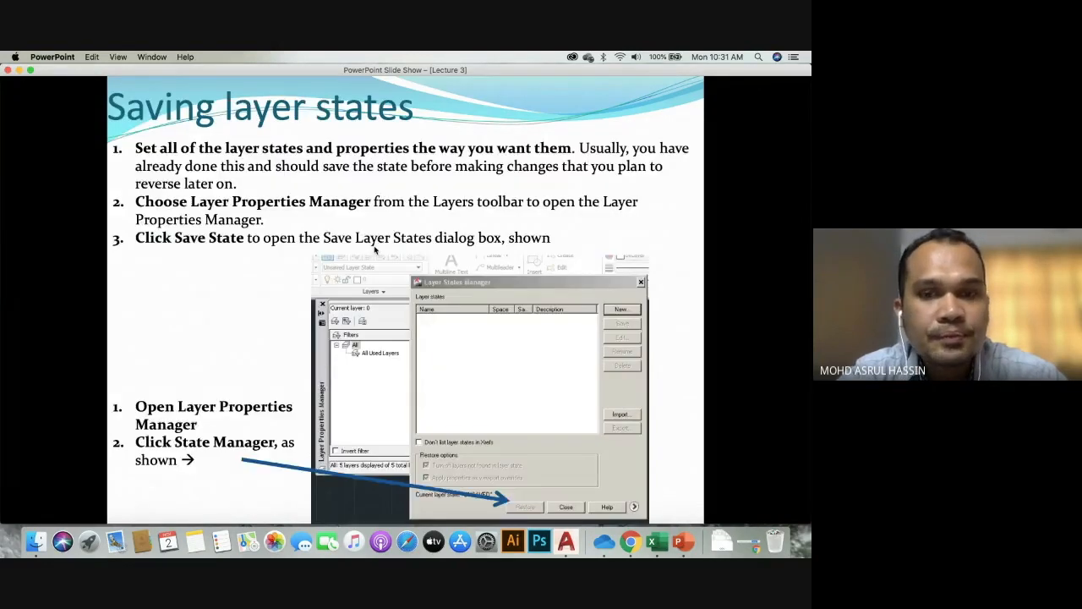
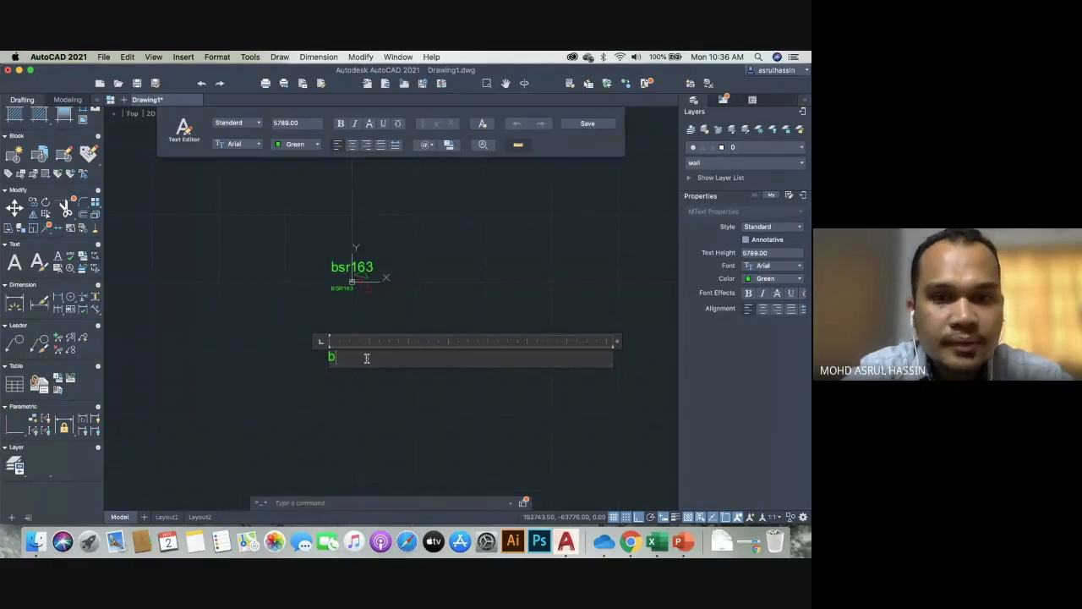
Enter "BSR163 Monday 2/11/2020" as the content of the multiline text below the two existing text labels.
{"action": "type", "text": "BSR163"}
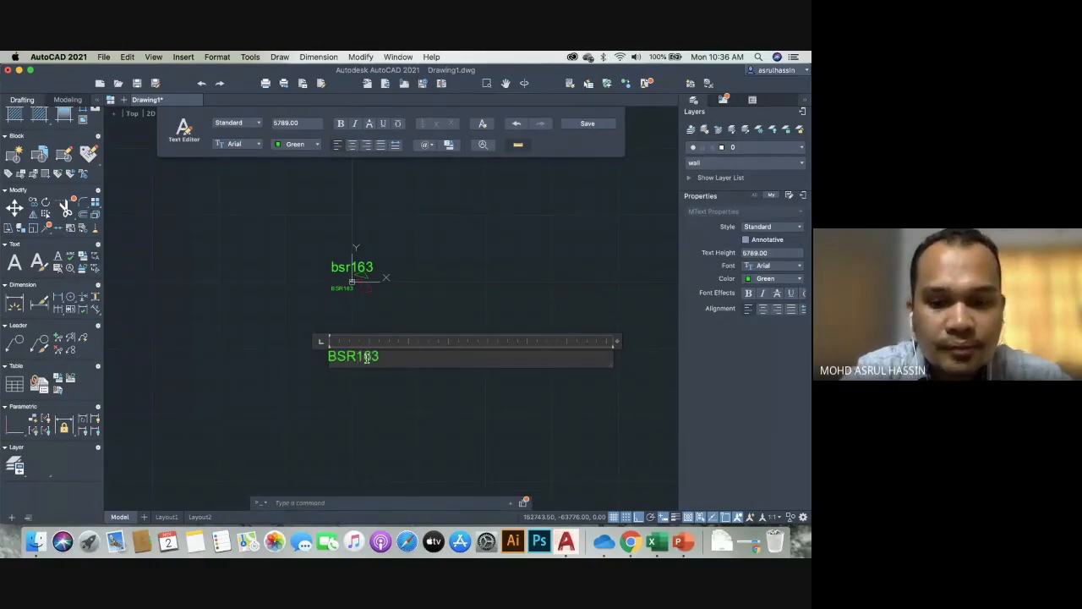
{"action": "type", "text": " monday"}
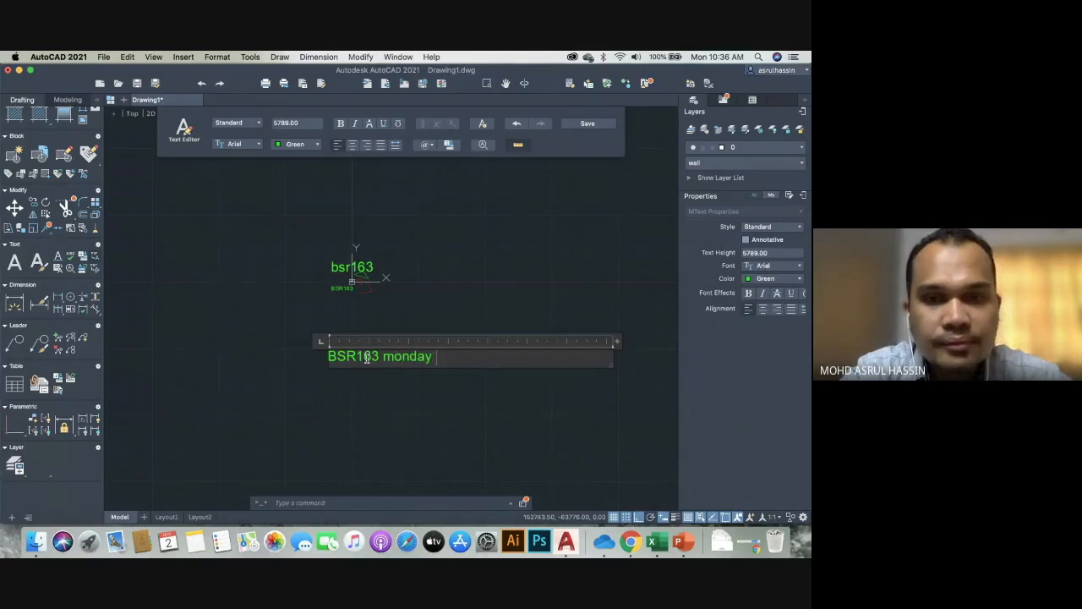
{"action": "key", "text": "BackSpace"}
{"action": "key", "text": "BackSpace"}
{"action": "key", "text": "BackSpace"}
{"action": "key", "text": "BackSpace"}
{"action": "key", "text": "BackSpace"}
{"action": "key", "text": "BackSpace"}
{"action": "type", "text": "Monday"}
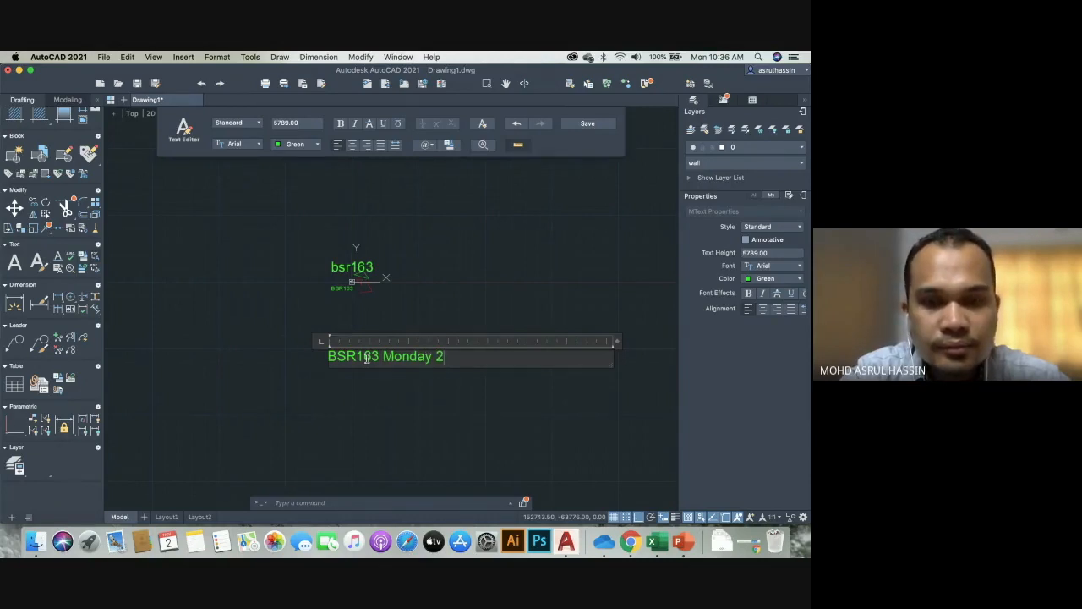
{"action": "type", "text": " 2/11/2020"}
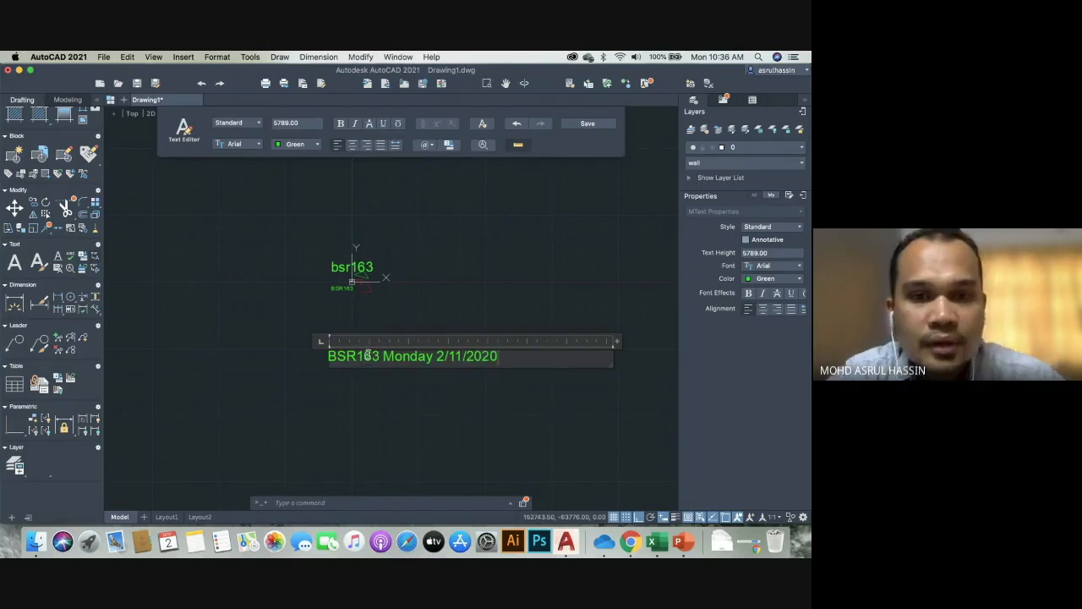
Check the available text styles and fonts, and set the multiline text color to ByLayer.
{"action": "left_click", "coordinate": [252, 122]}
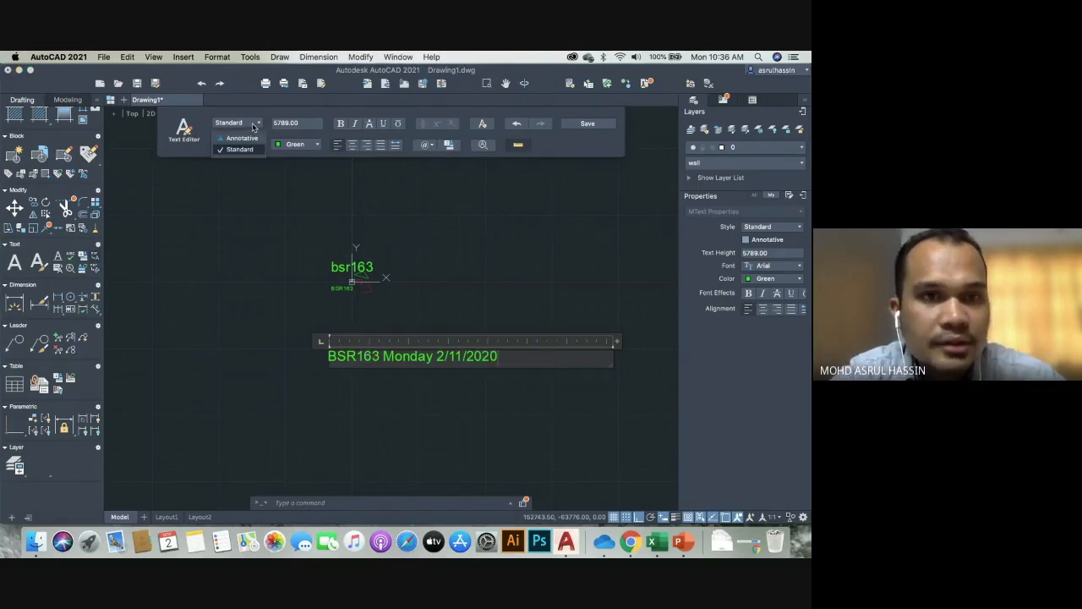
{"action": "left_click", "coordinate": [252, 123]}
{"action": "left_click", "coordinate": [245, 144]}
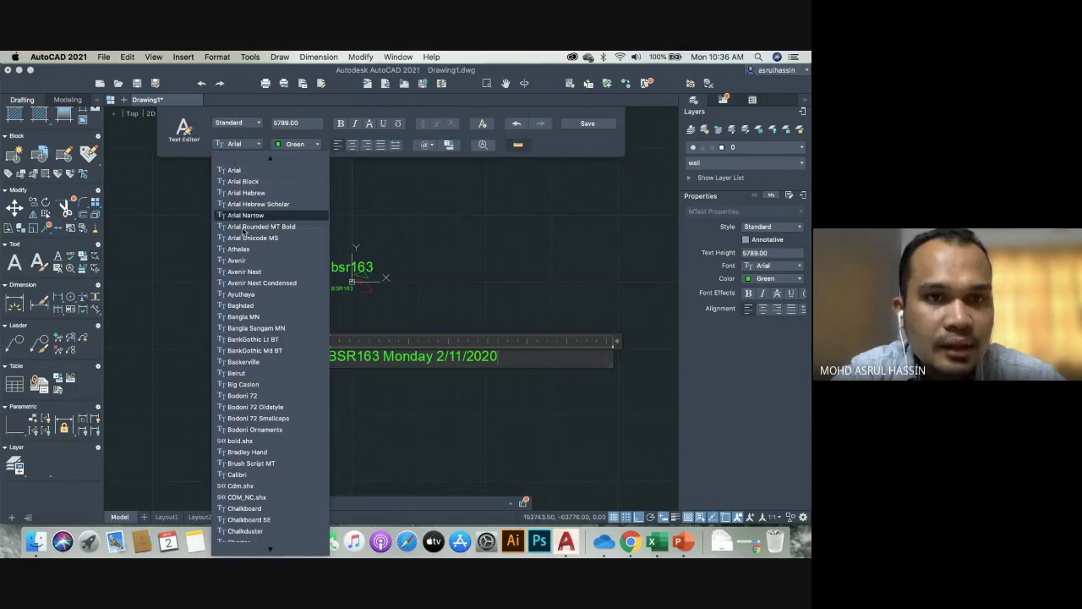
{"action": "left_click", "coordinate": [285, 143]}
{"action": "left_click", "coordinate": [291, 144]}
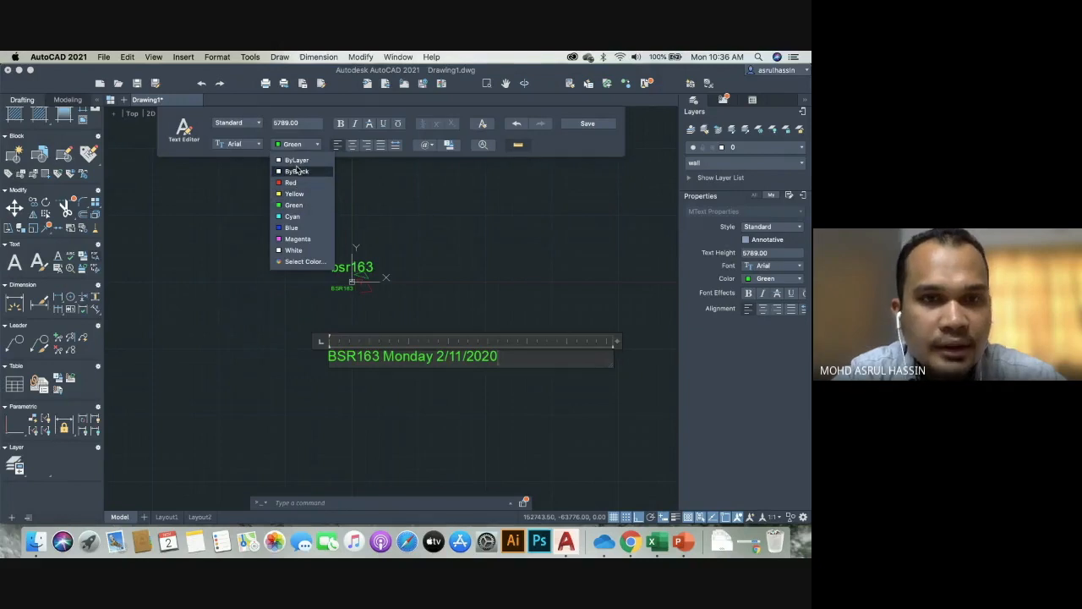
{"action": "left_click", "coordinate": [298, 160]}
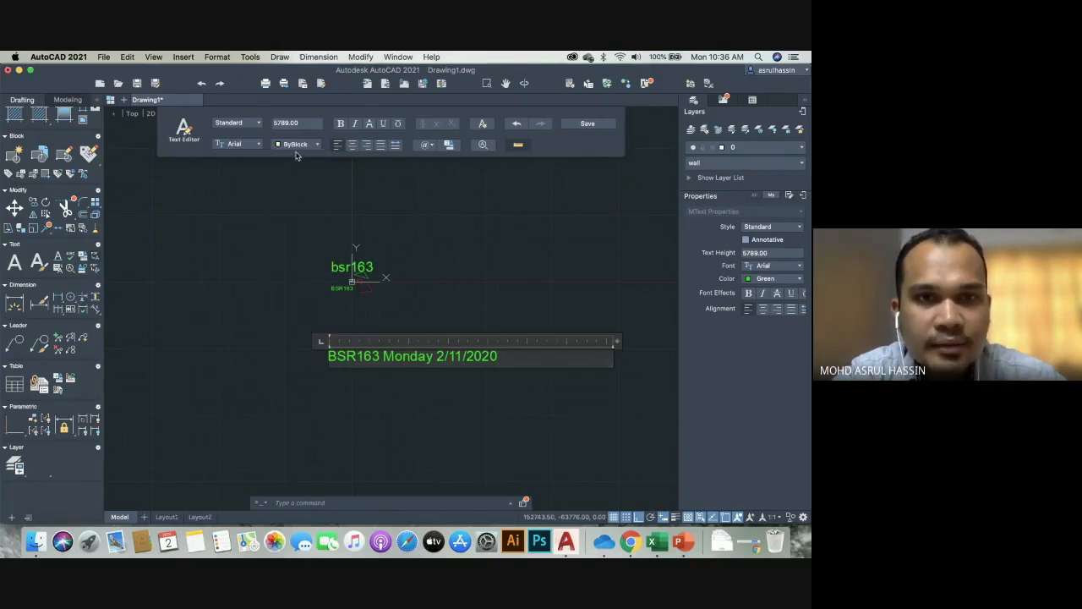
Try the center, right and justified paragraph alignments on the multiline text.
{"action": "left_click", "coordinate": [352, 144]}
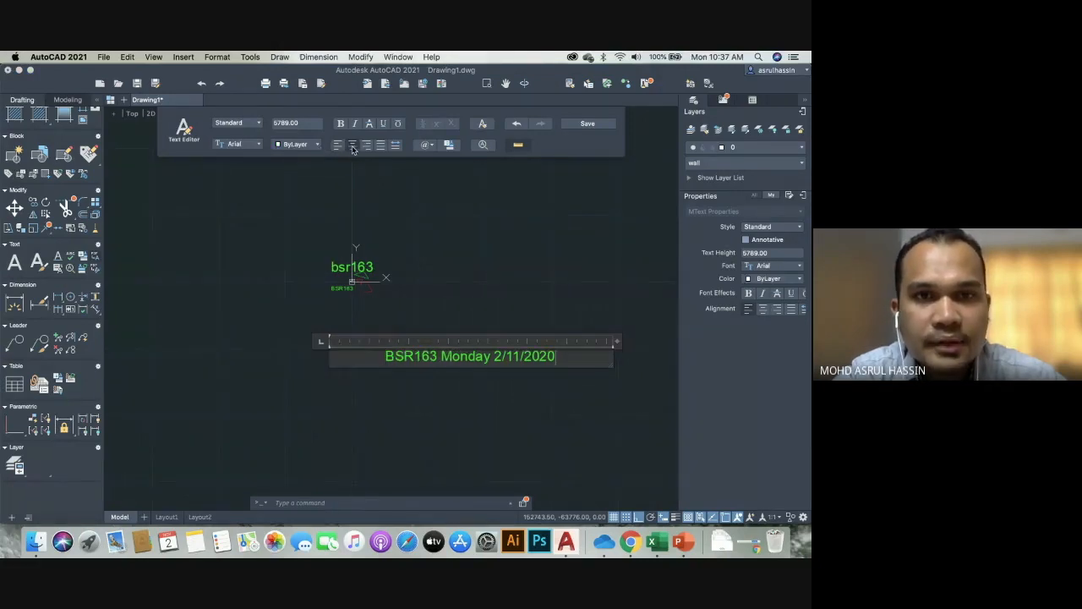
{"action": "left_click", "coordinate": [367, 145]}
{"action": "left_click", "coordinate": [379, 145]}
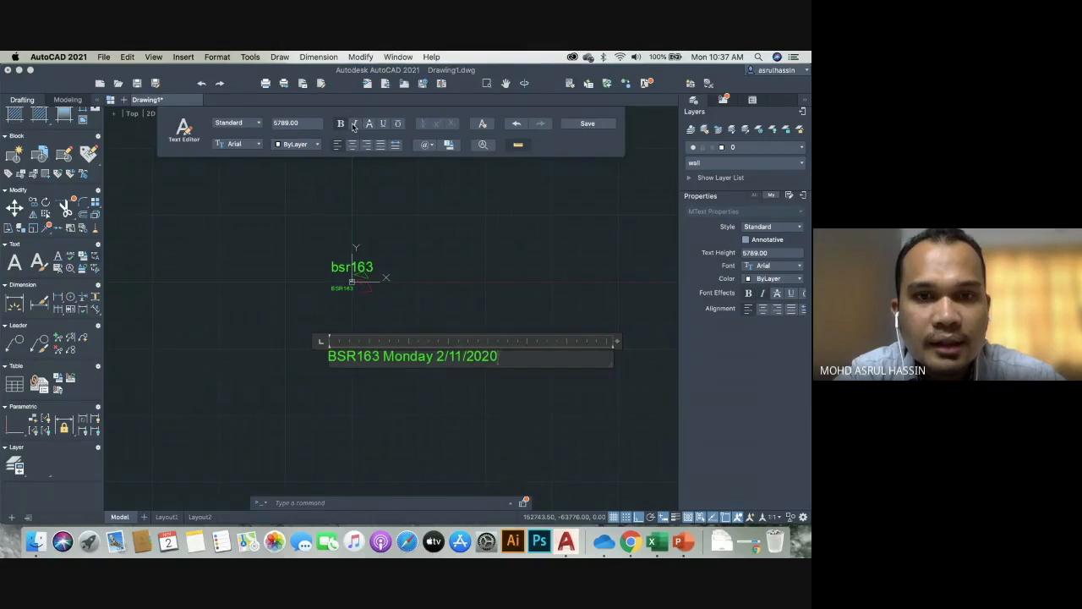
Make the whole line "BSR163 Monday 2/11/2020" bold and italic, and save the multiline text.
{"action": "left_click_drag", "start_coordinate": [499, 356], "coordinate": [338, 362]}
{"action": "left_click", "coordinate": [332, 361]}
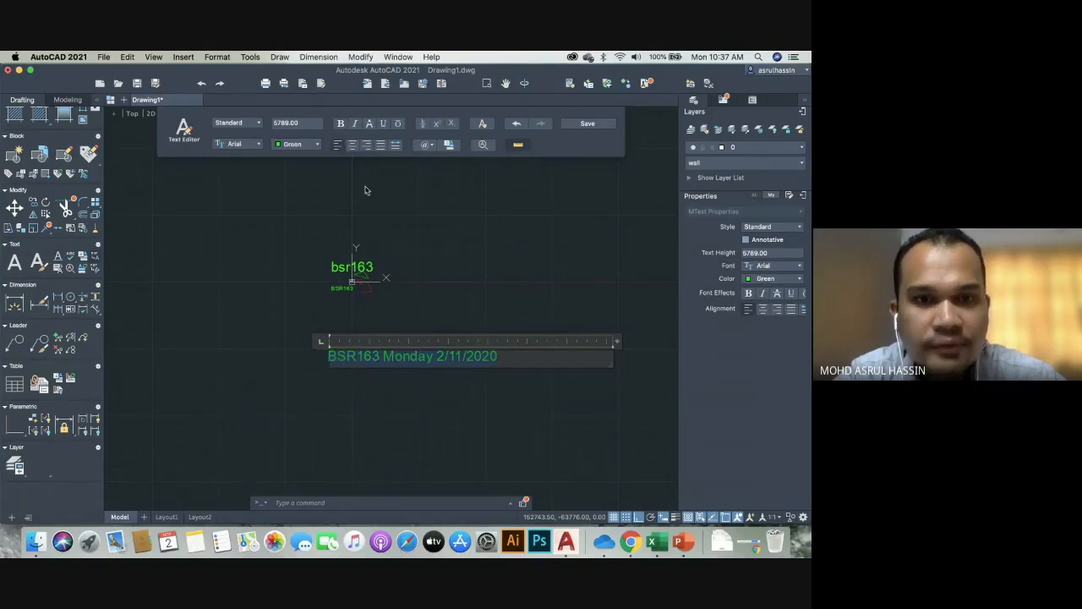
{"action": "left_click", "coordinate": [342, 125]}
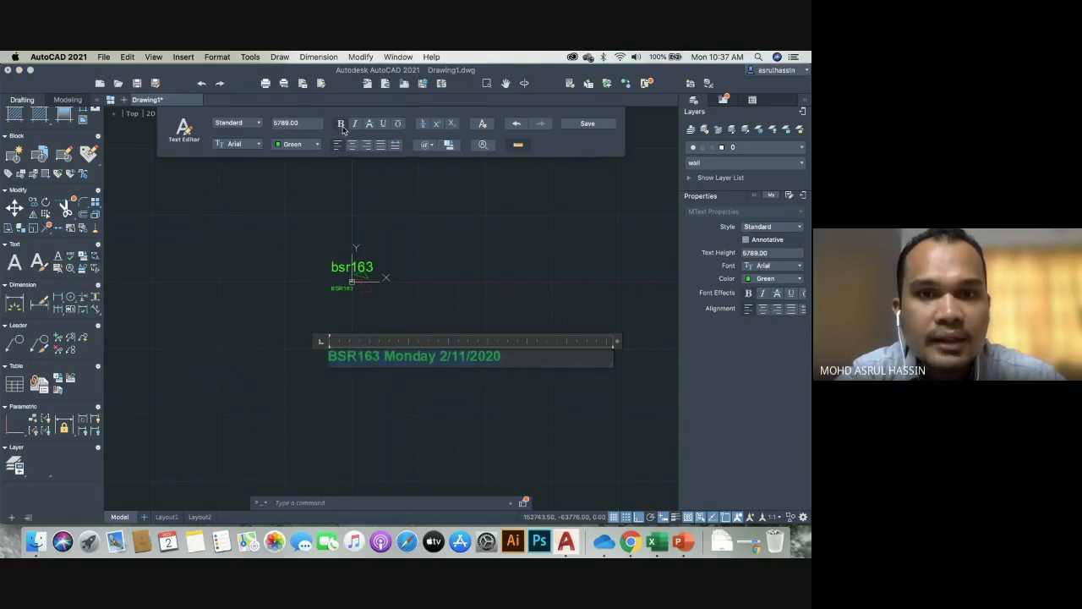
{"action": "left_click", "coordinate": [354, 125]}
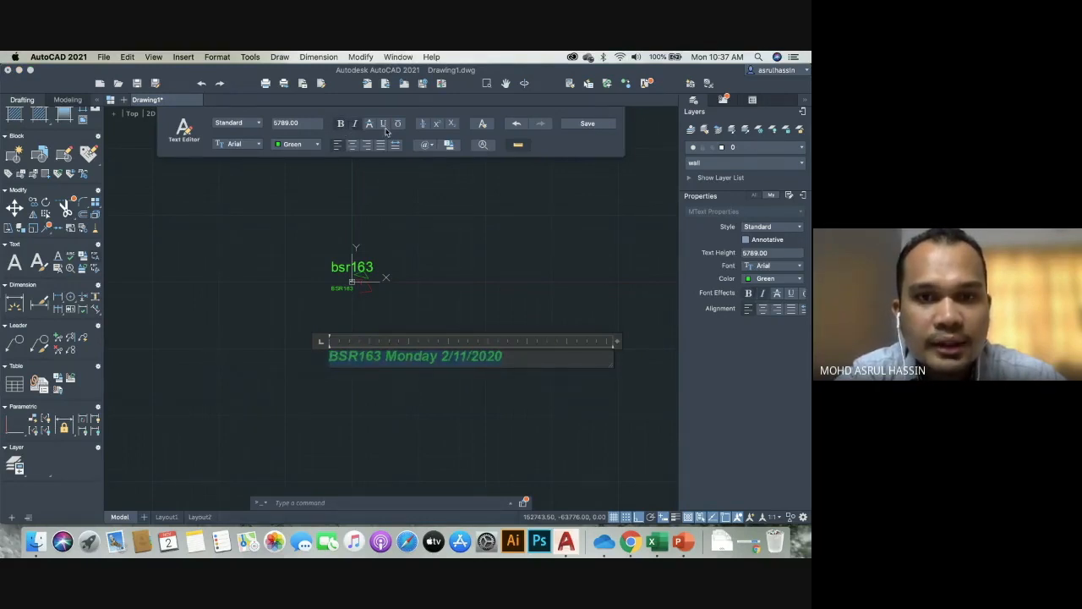
{"action": "left_click", "coordinate": [368, 126]}
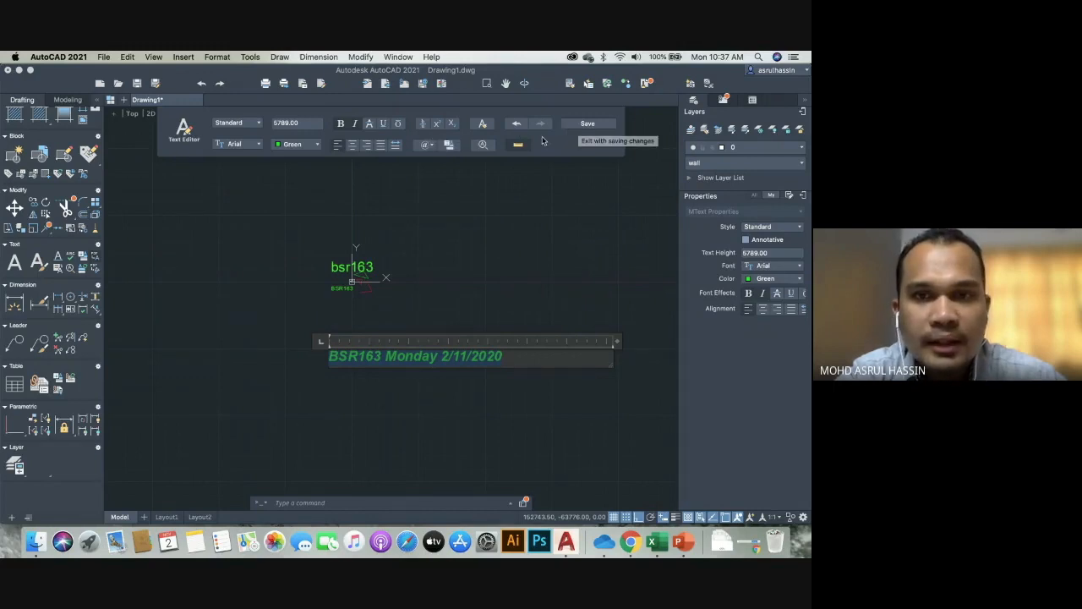
{"action": "left_click", "coordinate": [587, 124]}
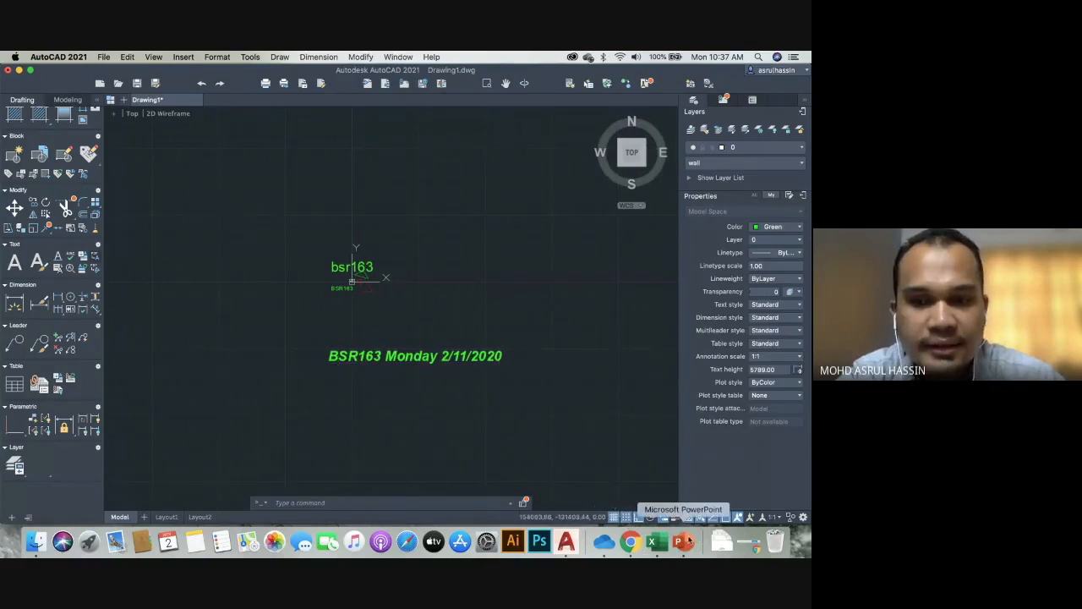
Switch to the PowerPoint slide show and advance from the Multiline Text slides to "The elements of dimension".
{"action": "left_click", "coordinate": [686, 541]}
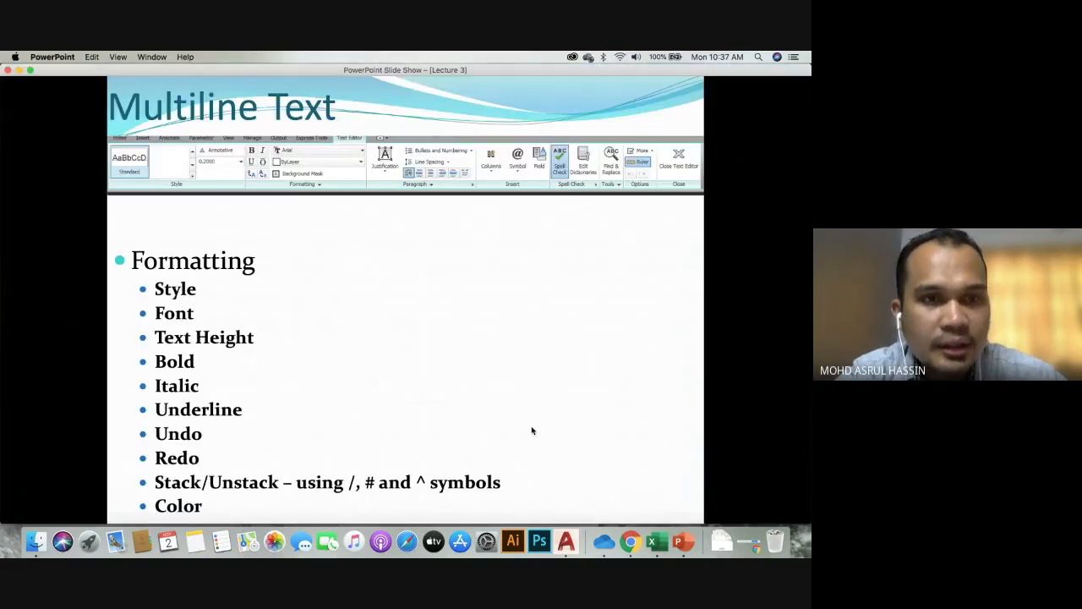
{"action": "left_click", "coordinate": [532, 431]}
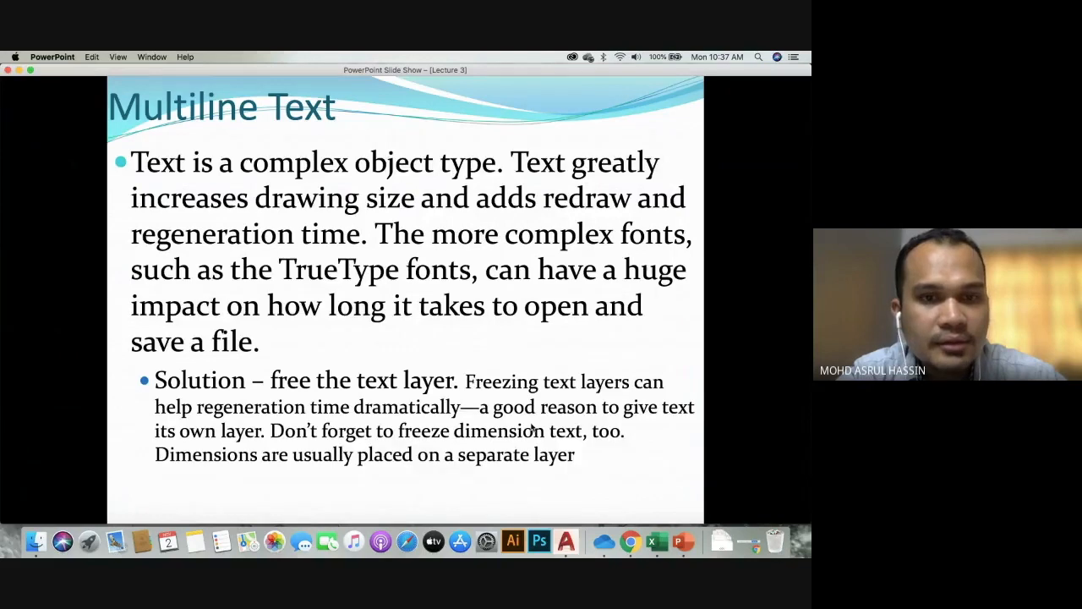
{"action": "left_click", "coordinate": [531, 429]}
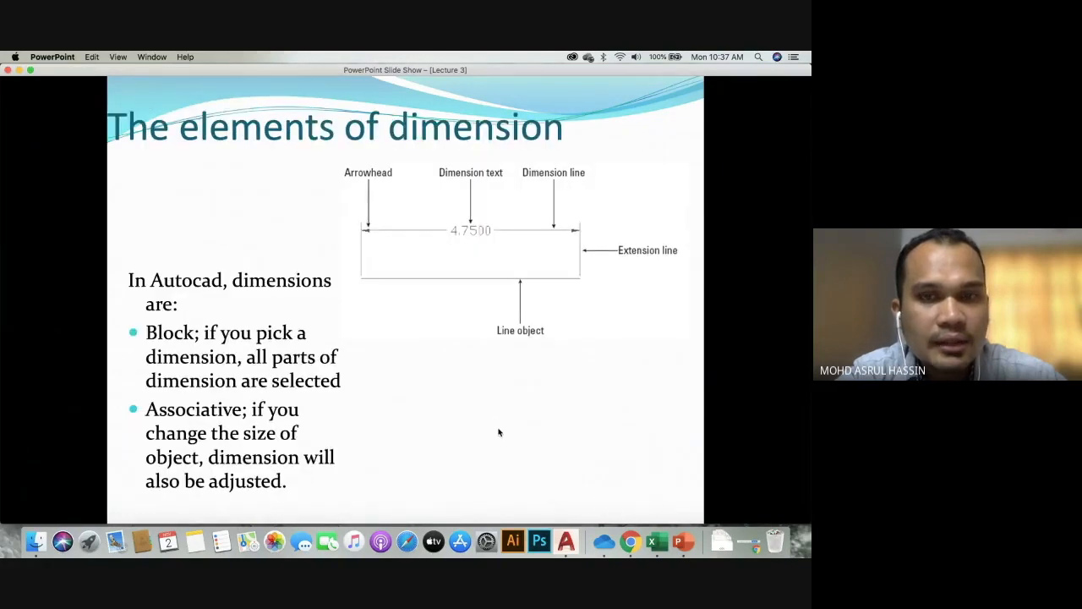
Switch to AutoCAD and dimension the horizontal distance between the lower red line's endpoints, placing the dimension line below it.
{"action": "left_click", "coordinate": [565, 541]}
{"action": "middle_click_drag", "start_coordinate": [514, 324], "coordinate": [442, 307]}
{"action": "scroll", "coordinate": [443, 307], "scroll_direction": "up", "scroll_amount": 8}
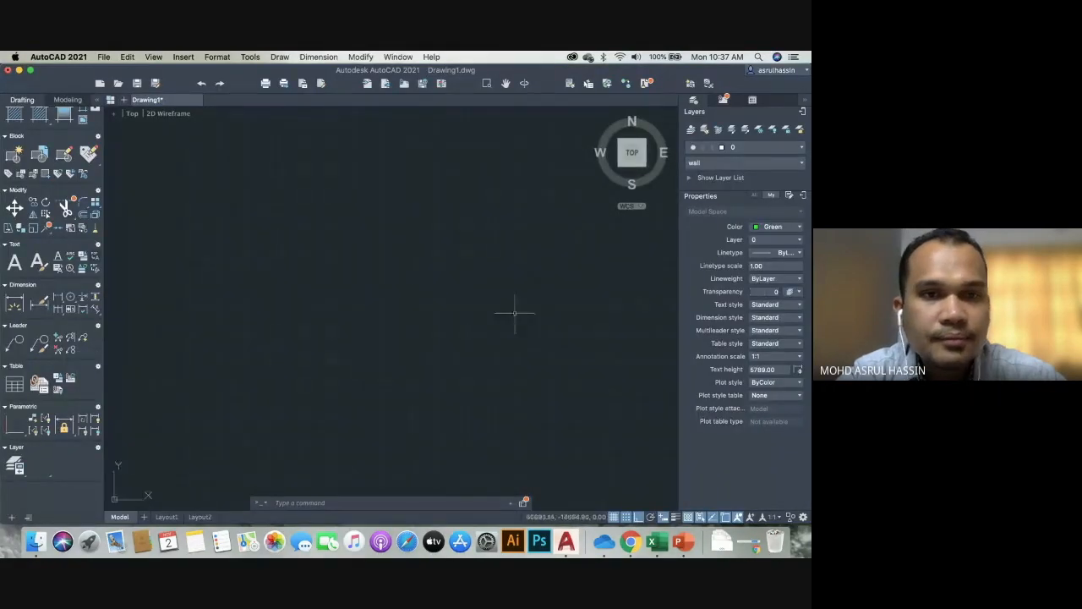
{"action": "scroll", "coordinate": [418, 290], "scroll_direction": "down", "scroll_amount": 5}
{"action": "scroll", "coordinate": [368, 271], "scroll_direction": "up", "scroll_amount": 6}
{"action": "mouse_move", "coordinate": [372, 270]}
{"action": "middle_mouse_down"}
{"action": "mouse_move", "coordinate": [502, 270]}
{"action": "mouse_move", "coordinate": [448, 262]}
{"action": "mouse_move", "coordinate": [413, 275]}
{"action": "mouse_move", "coordinate": [413, 289]}
{"action": "middle_mouse_up"}
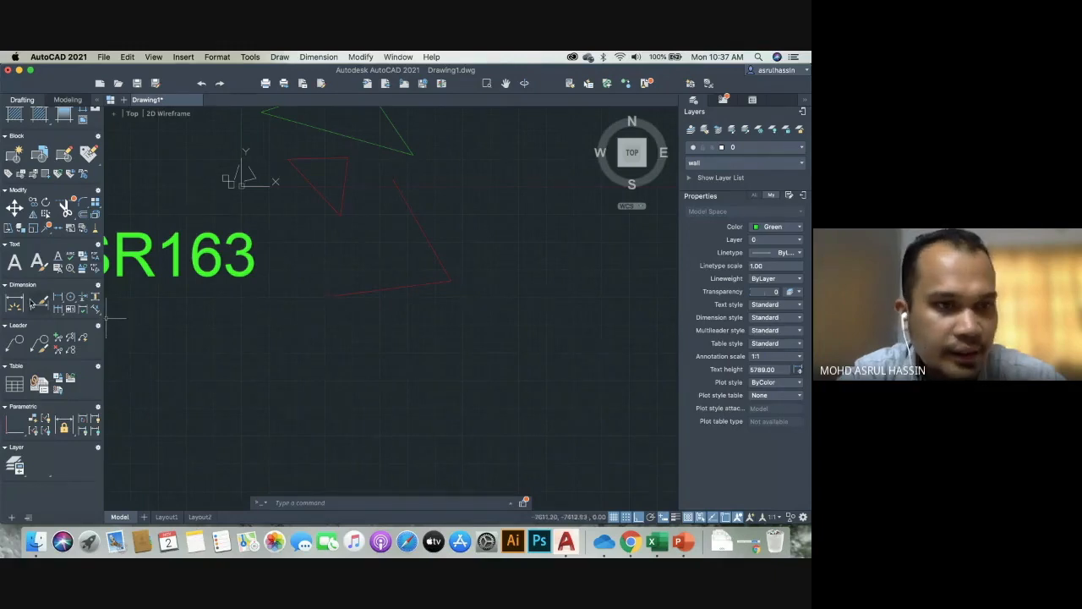
{"action": "left_click", "coordinate": [15, 303]}
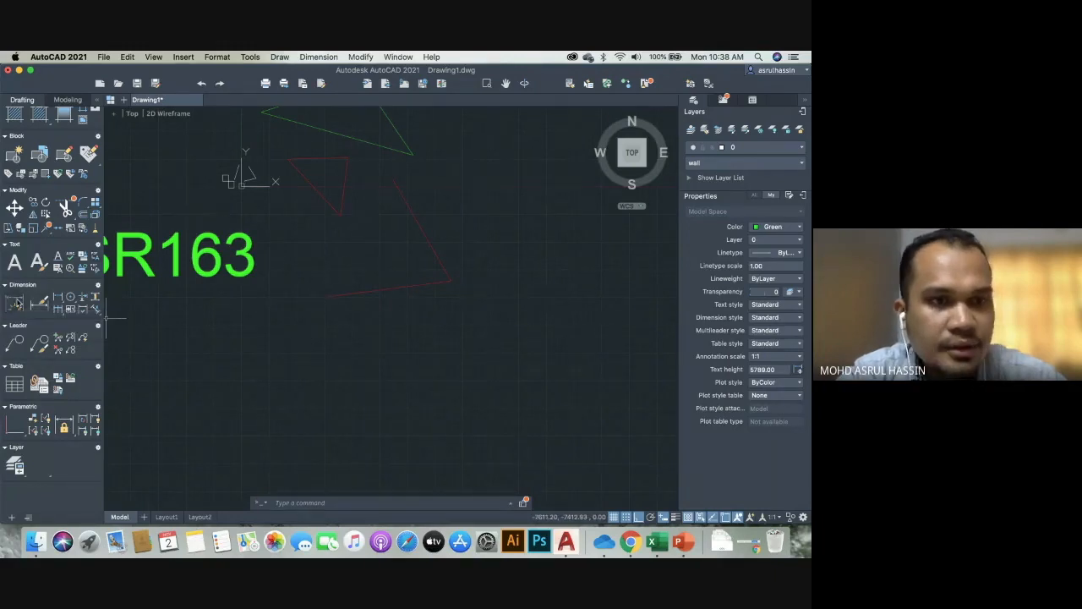
{"action": "left_click", "coordinate": [329, 297]}
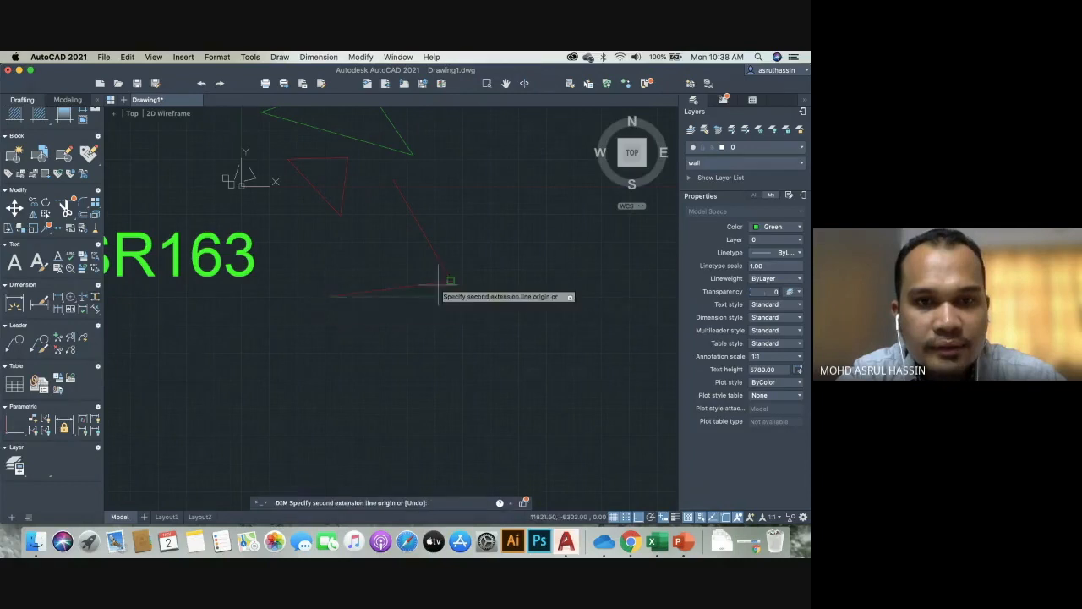
{"action": "left_click", "coordinate": [451, 279]}
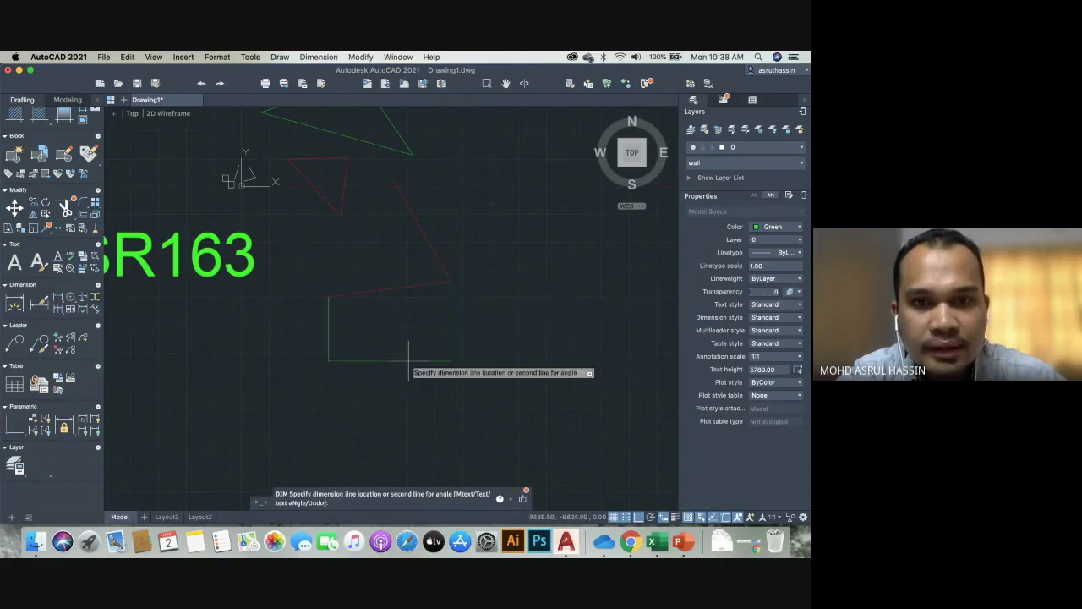
{"action": "left_click", "coordinate": [402, 376]}
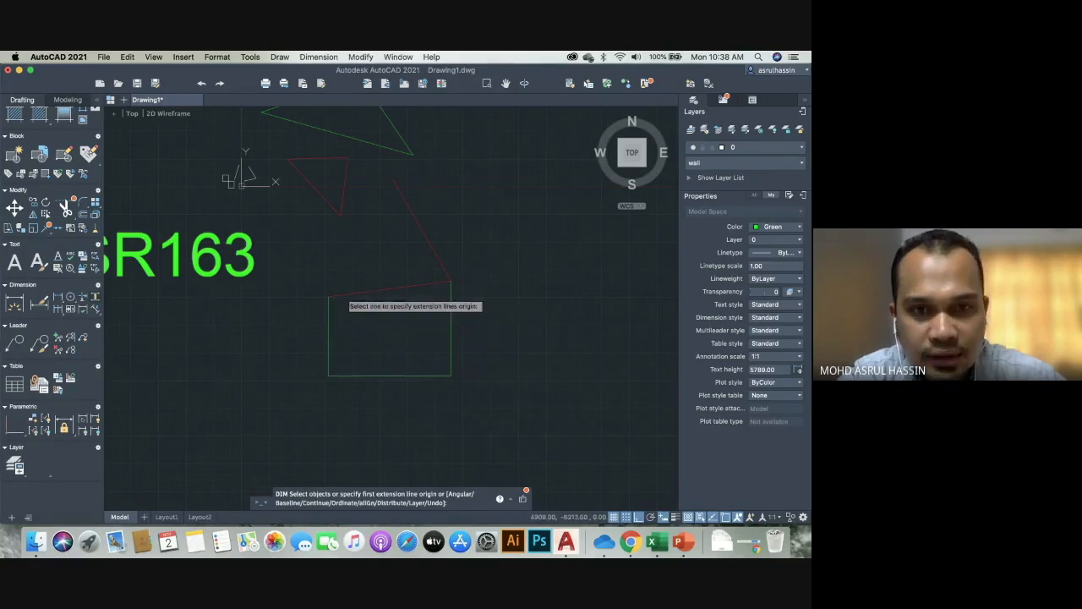
Add a vertical linear dimension between the endpoints of the steep red line, placed to the right of it.
{"action": "left_click", "coordinate": [61, 300]}
{"action": "left_click", "coordinate": [390, 179]}
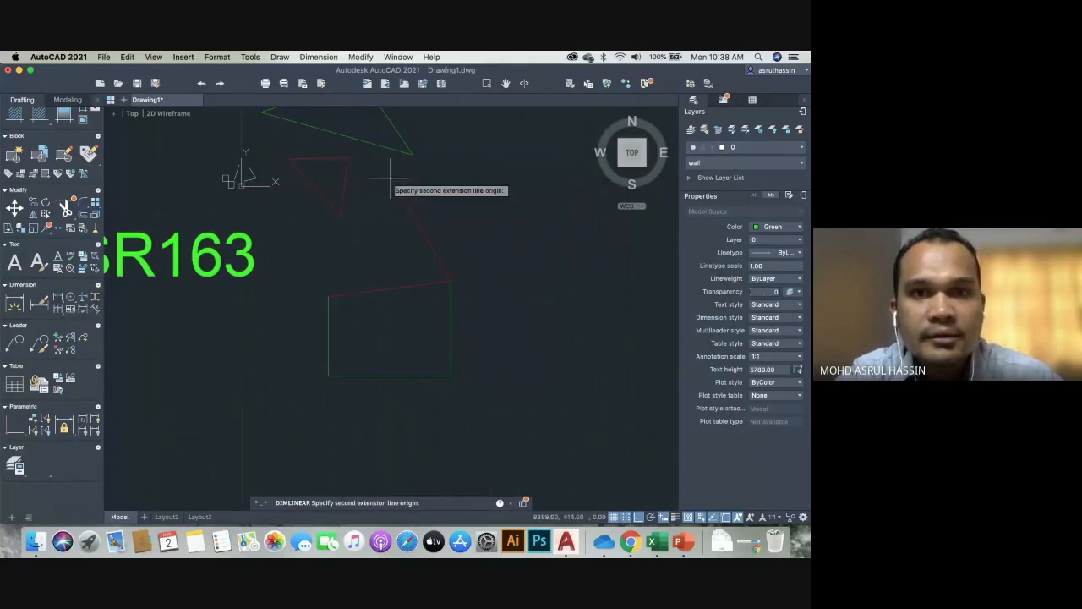
{"action": "left_click", "coordinate": [451, 281]}
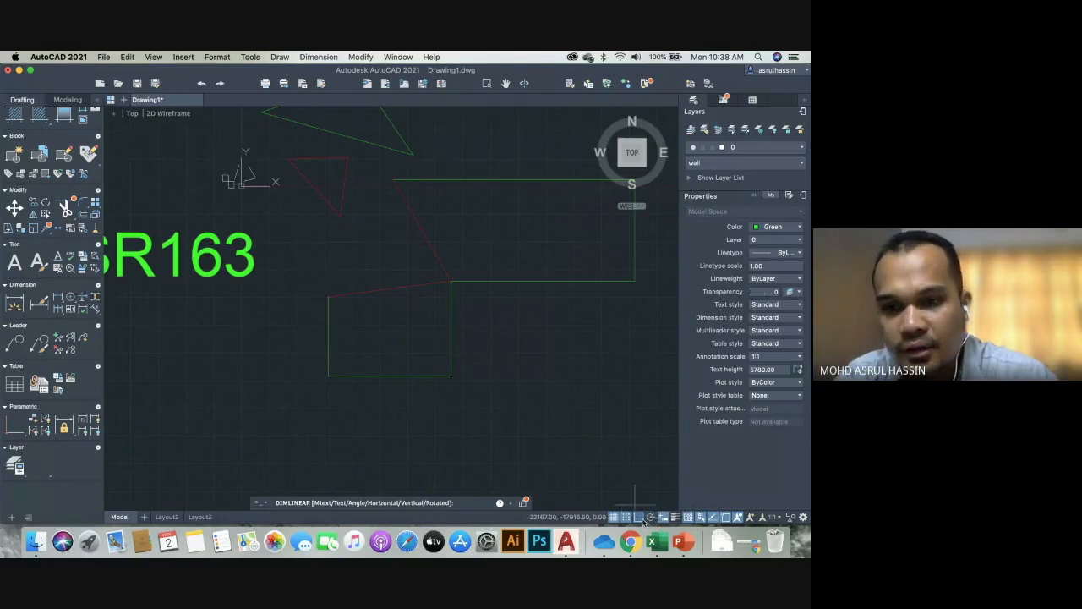
{"action": "left_click", "coordinate": [471, 214]}
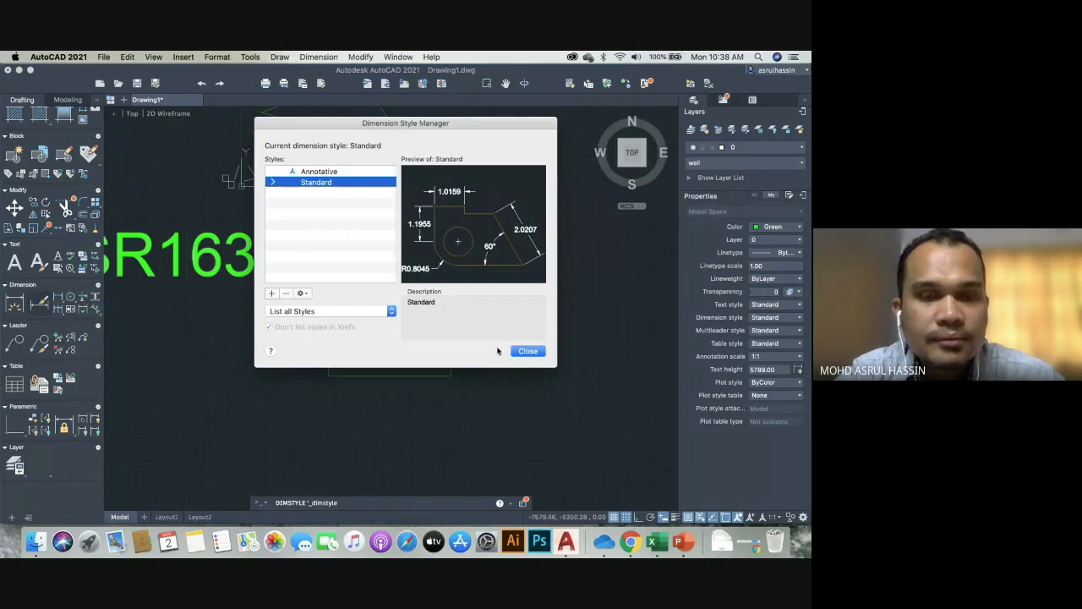
{"action": "left_click", "coordinate": [525, 350]}
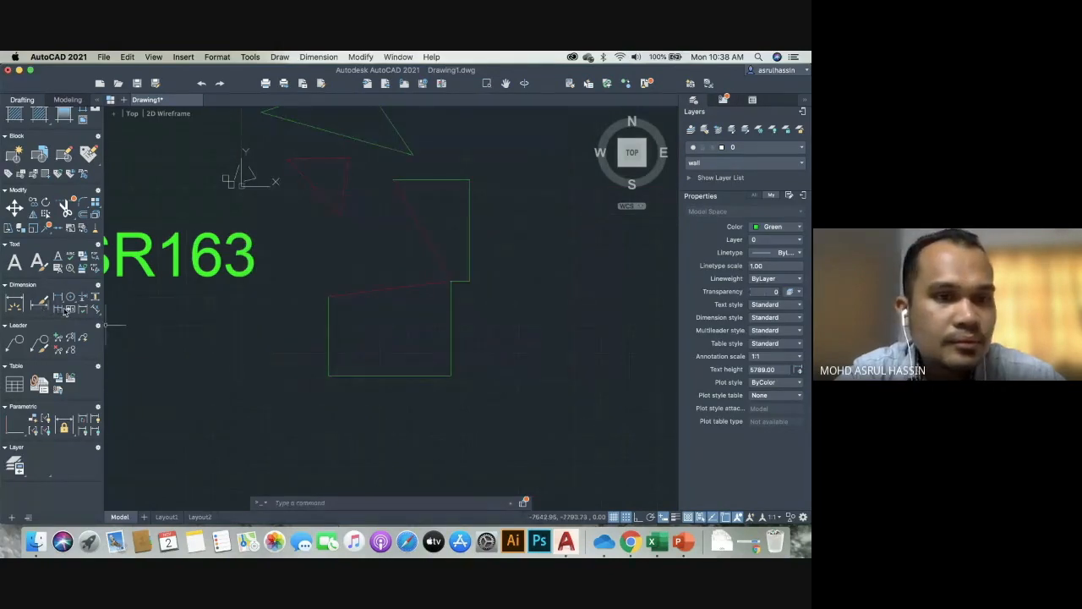
{"action": "left_click", "coordinate": [94, 311]}
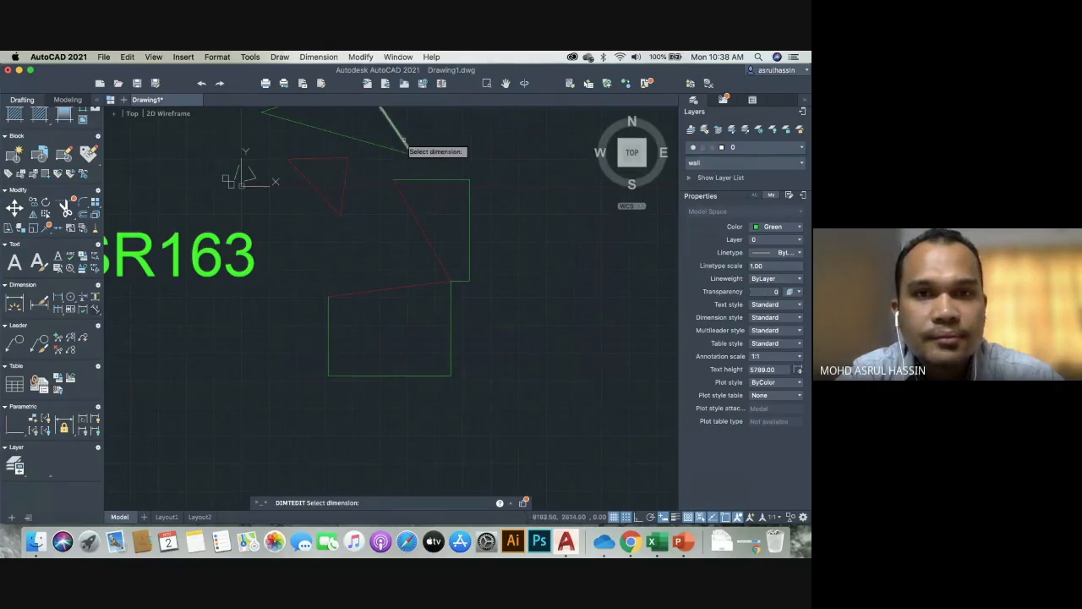
{"action": "scroll", "coordinate": [414, 203], "scroll_direction": "down", "scroll_amount": 3}
{"action": "scroll", "coordinate": [406, 173], "scroll_direction": "up", "scroll_amount": 1}
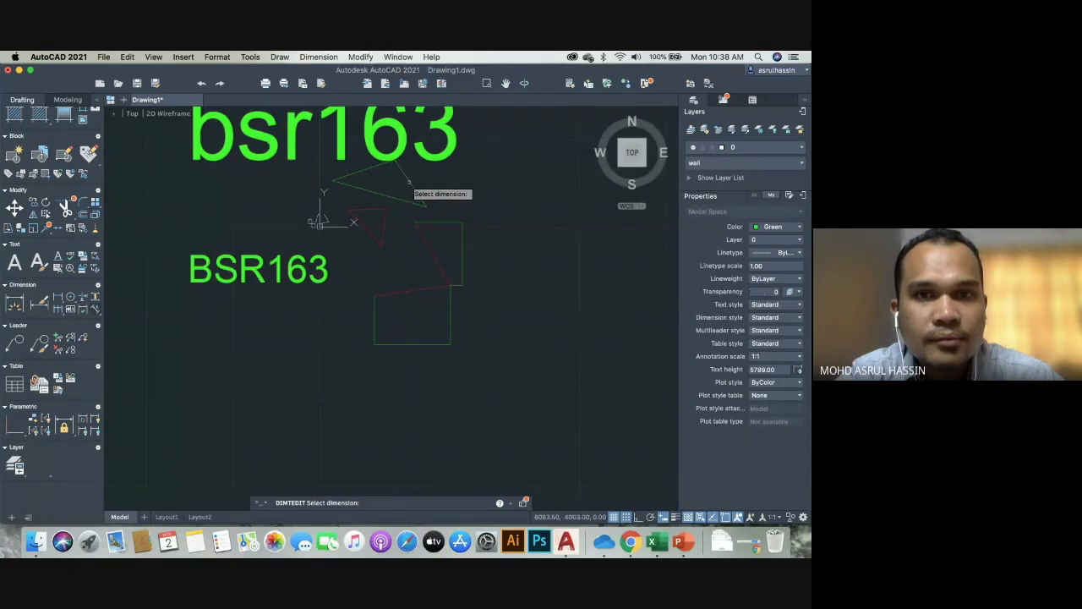
{"action": "key", "text": "Escape"}
Erase the "bsr163" and "BSR163" text labels beside the origin.
{"action": "type", "text": "e"}
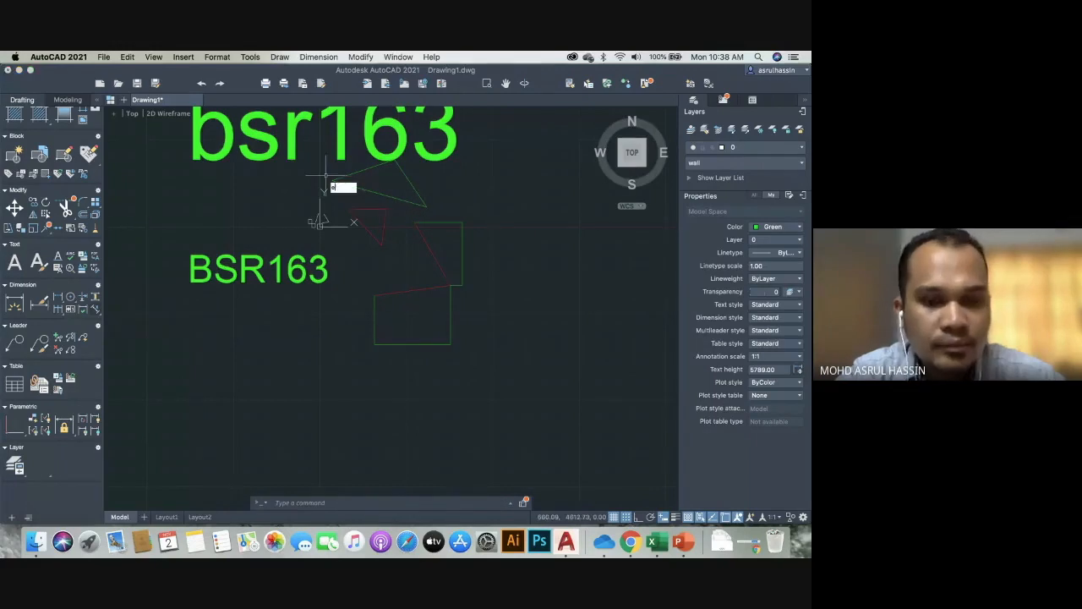
{"action": "key", "text": "Return"}
{"action": "left_click", "coordinate": [257, 130]}
{"action": "left_click", "coordinate": [258, 144]}
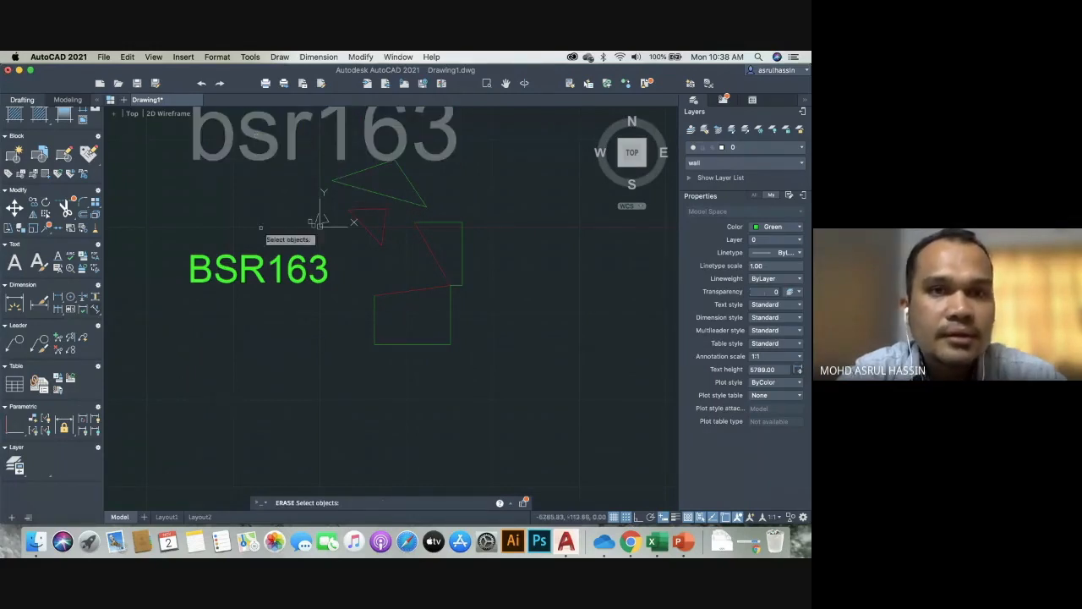
{"action": "left_click", "coordinate": [257, 262]}
{"action": "key", "text": "Return"}
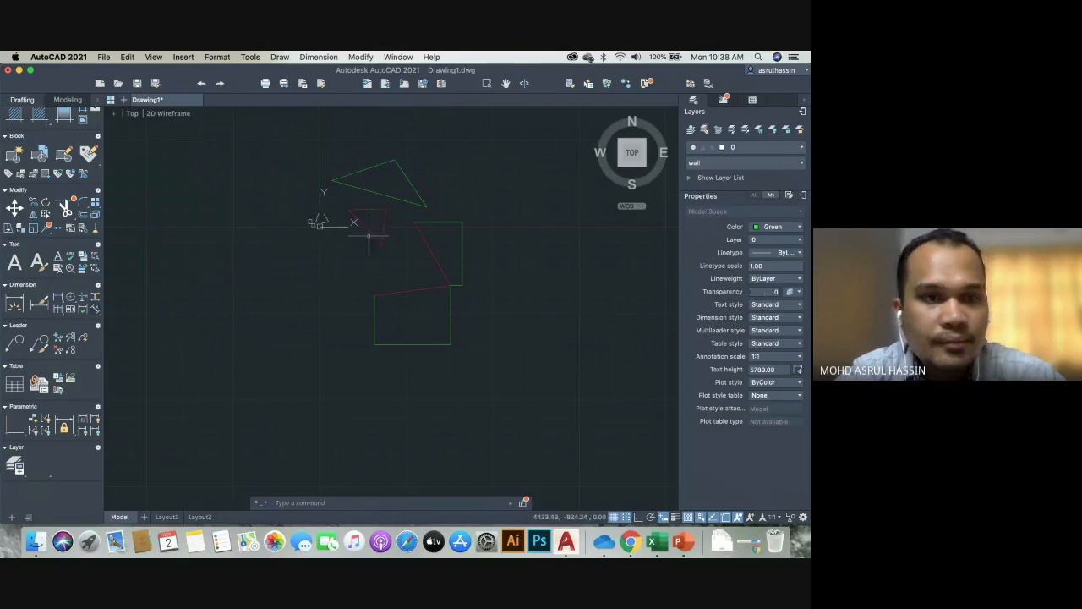
Dimension the upper-left edge of the upper green triangle, placing the dimension line parallel to it on the outer side.
{"action": "left_click", "coordinate": [57, 298]}
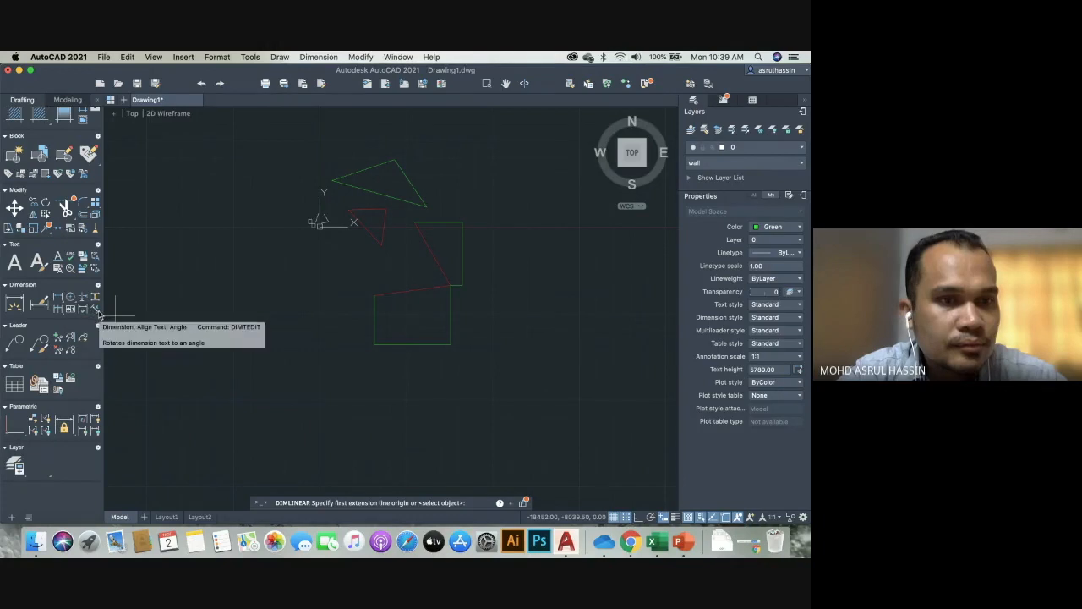
{"action": "left_click", "coordinate": [14, 306]}
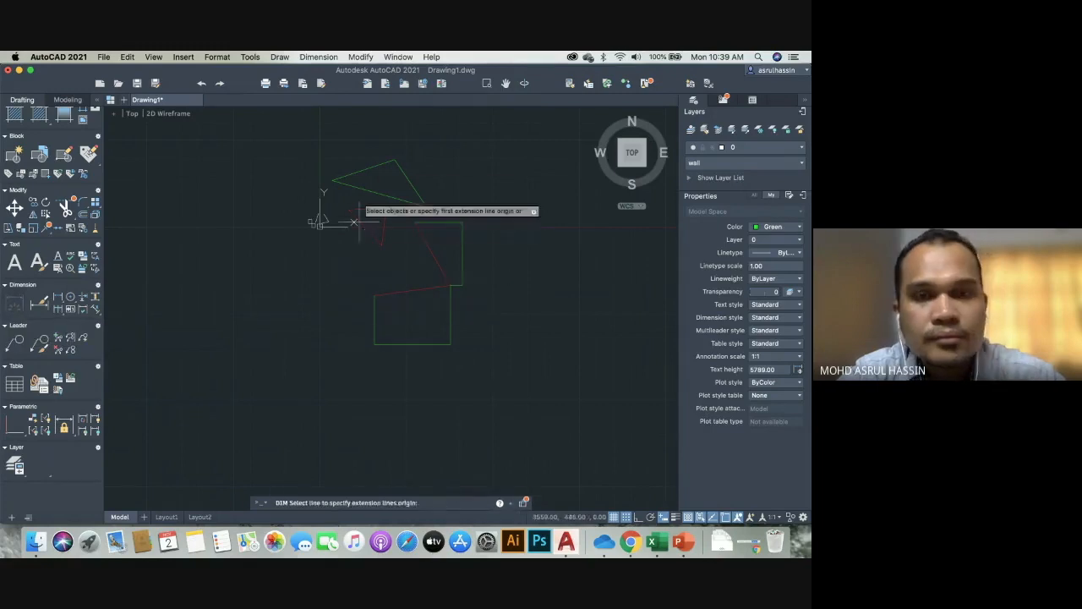
{"action": "left_click", "coordinate": [377, 166]}
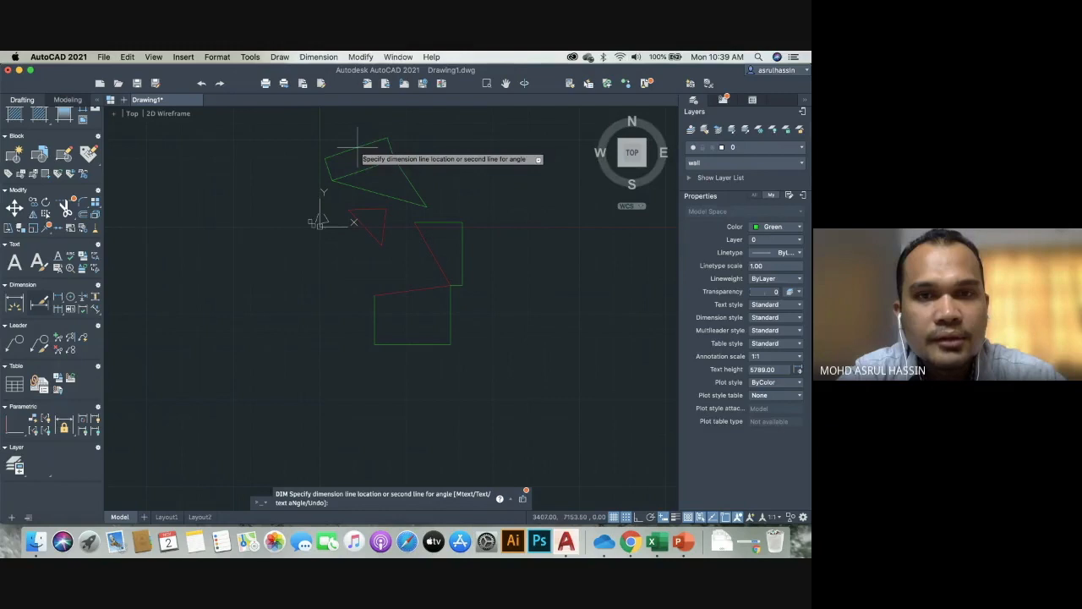
{"action": "left_click", "coordinate": [355, 148]}
{"action": "scroll", "coordinate": [399, 146], "scroll_direction": "up", "scroll_amount": 3}
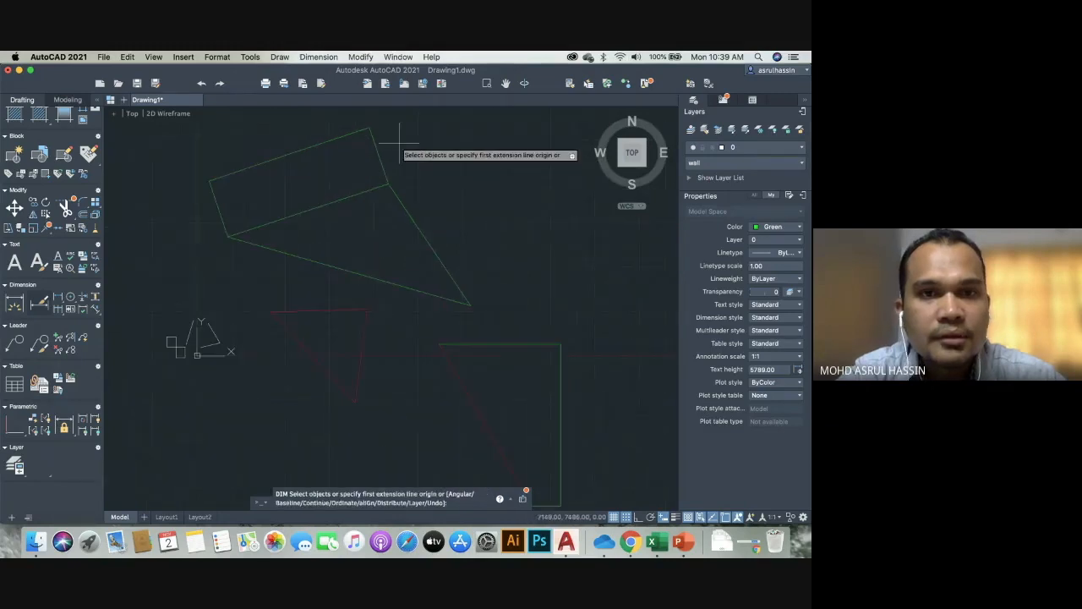
{"action": "key", "text": "Escape"}
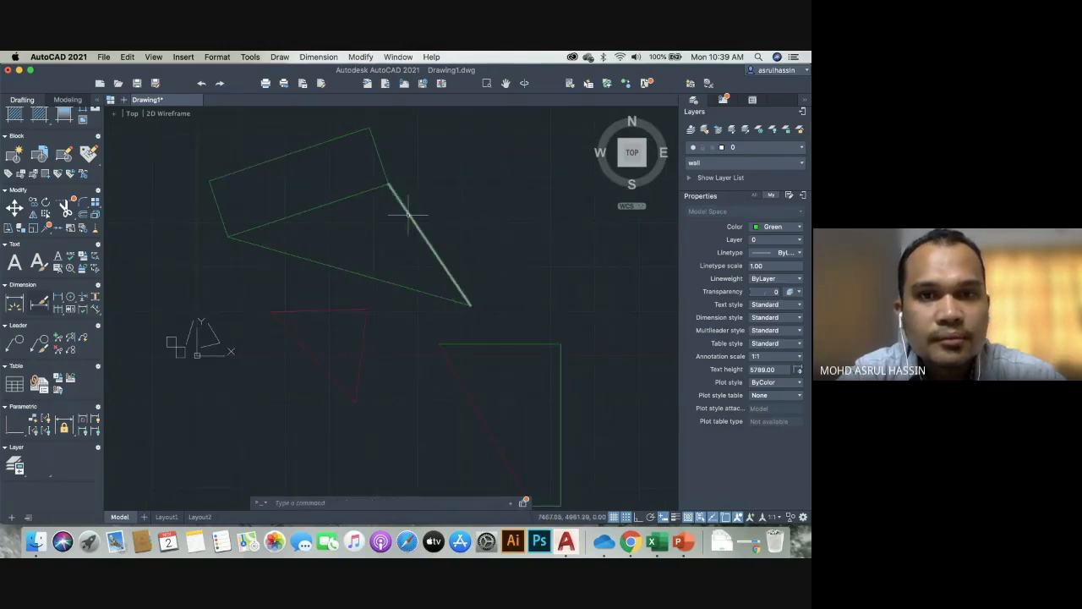
{"action": "left_click", "coordinate": [410, 216]}
{"action": "key", "text": "space"}
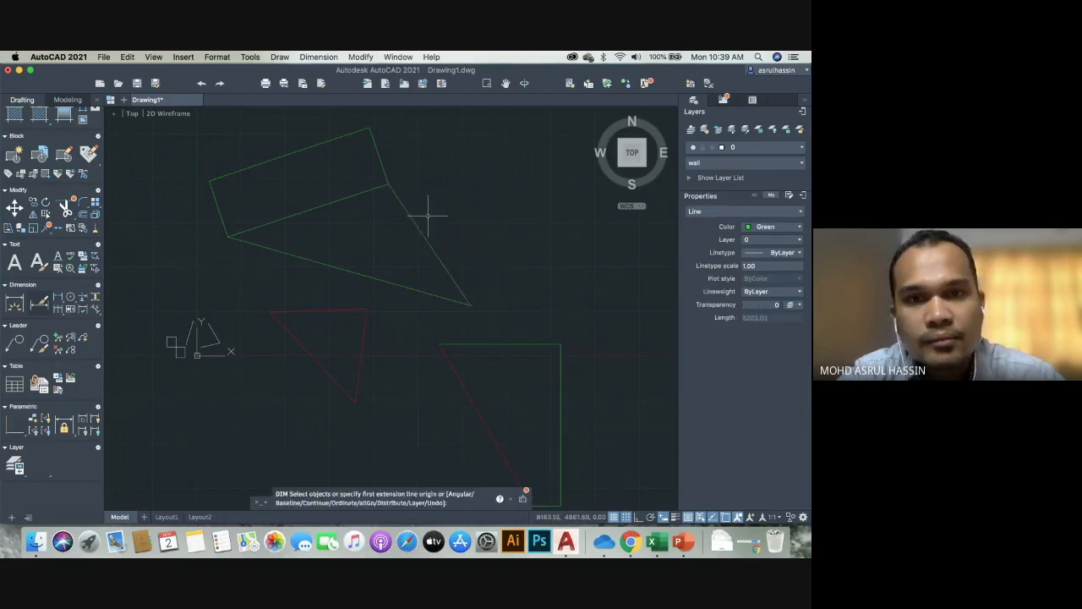
{"action": "key", "text": "Escape"}
Examine the text size on the dimension line of the upper green triangle's sloping edge.
{"action": "scroll", "coordinate": [293, 155], "scroll_direction": "up", "scroll_amount": 5}
{"action": "scroll", "coordinate": [377, 202], "scroll_direction": "down", "scroll_amount": 5}
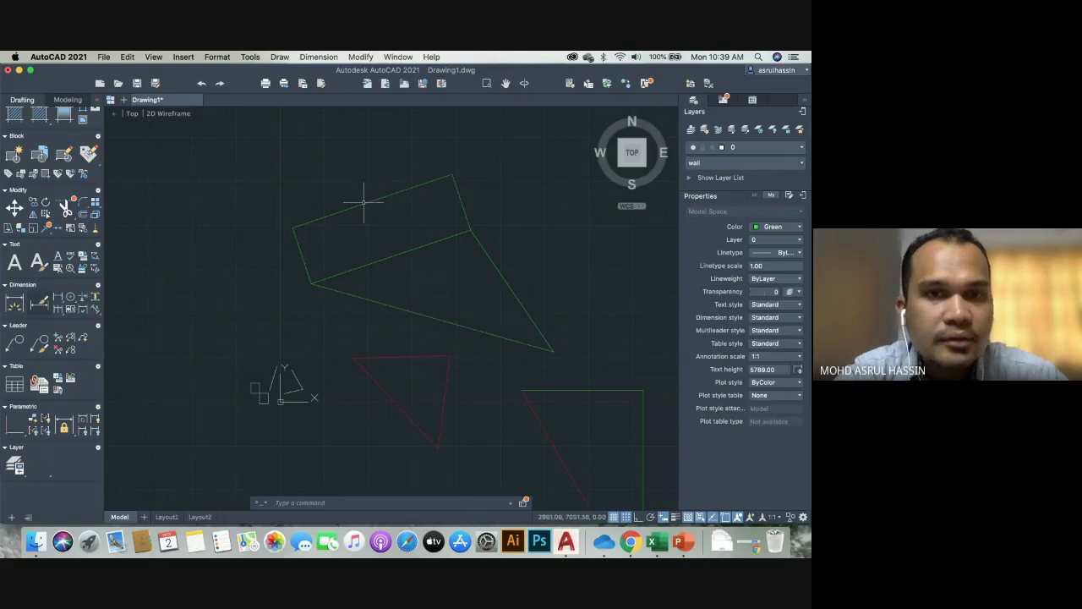
{"action": "scroll", "coordinate": [375, 201], "scroll_direction": "up", "scroll_amount": 3}
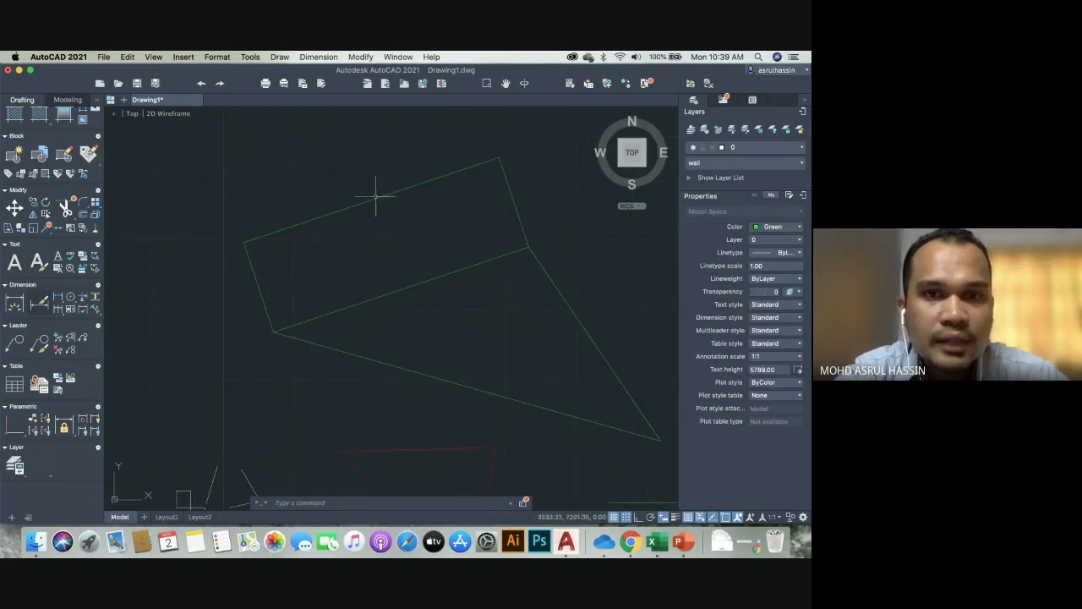
{"action": "scroll", "coordinate": [369, 202], "scroll_direction": "up", "scroll_amount": 5}
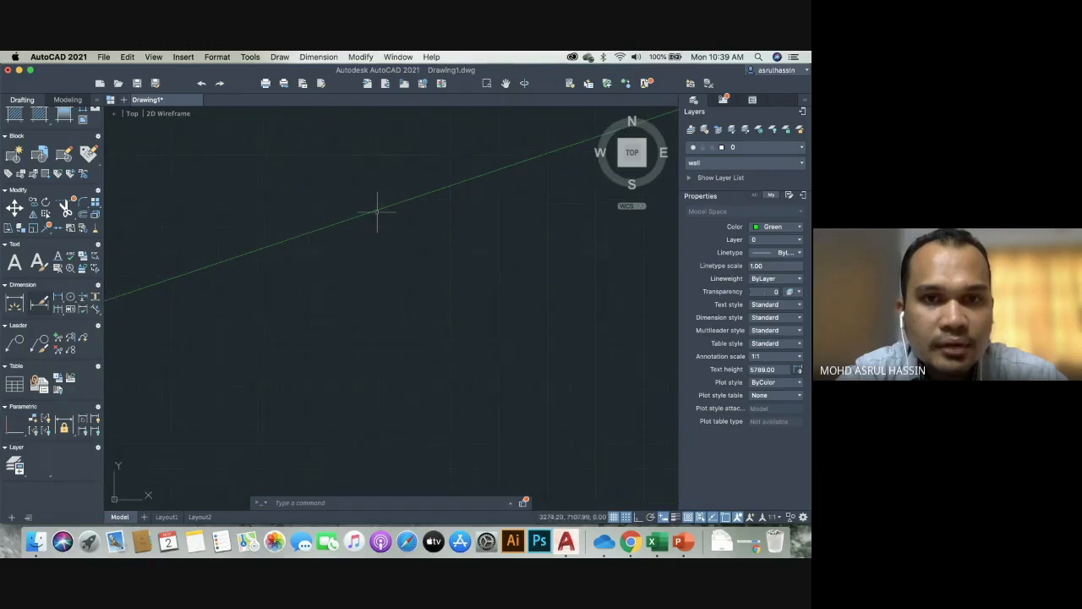
{"action": "scroll", "coordinate": [374, 207], "scroll_direction": "up", "scroll_amount": 4}
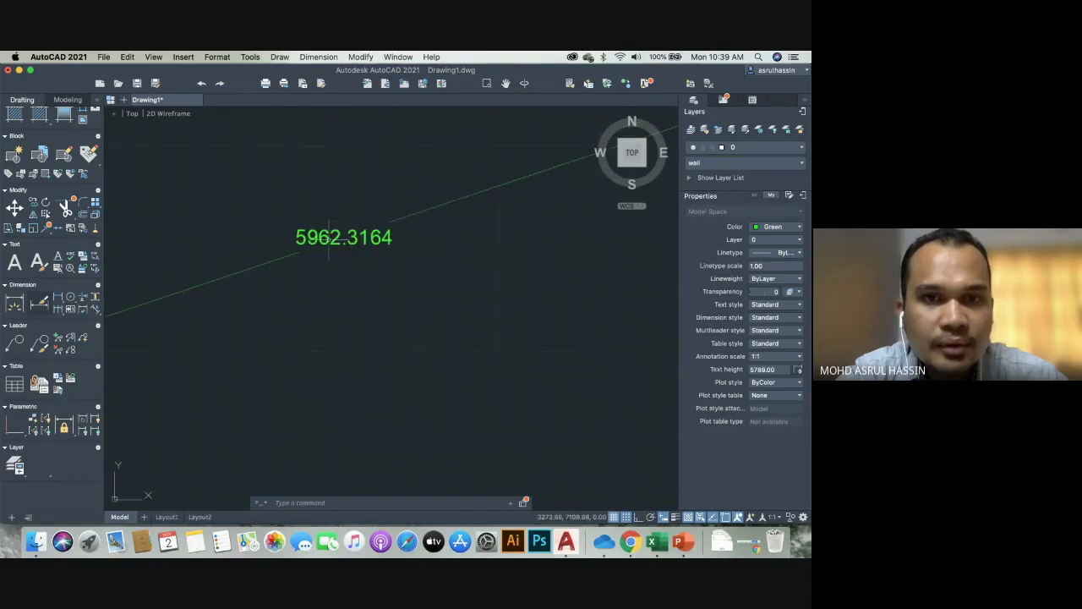
{"action": "scroll", "coordinate": [357, 237], "scroll_direction": "down", "scroll_amount": 5}
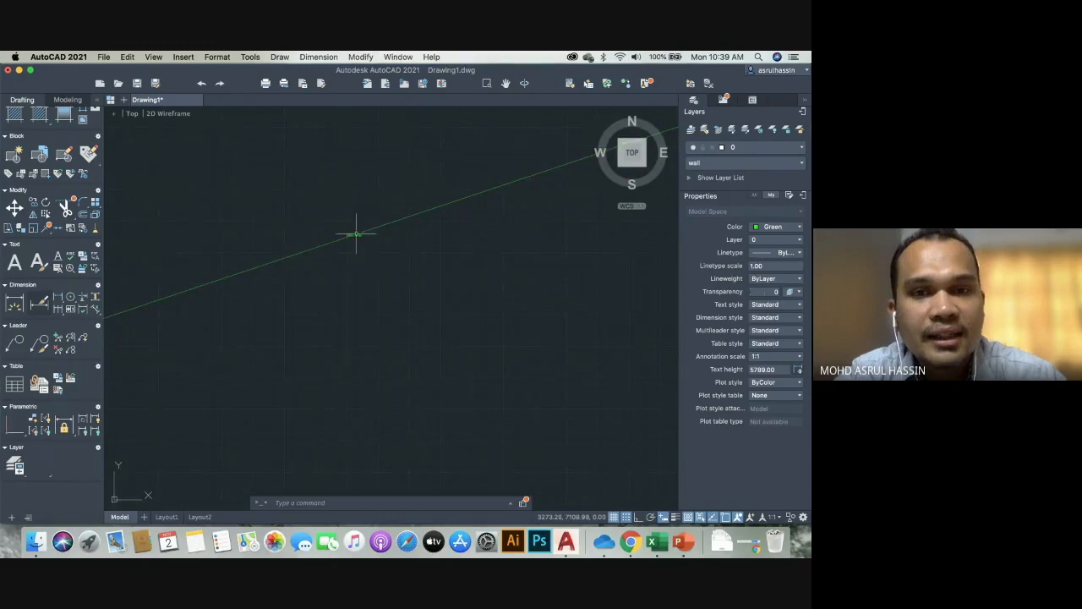
{"action": "scroll", "coordinate": [362, 228], "scroll_direction": "down", "scroll_amount": 5}
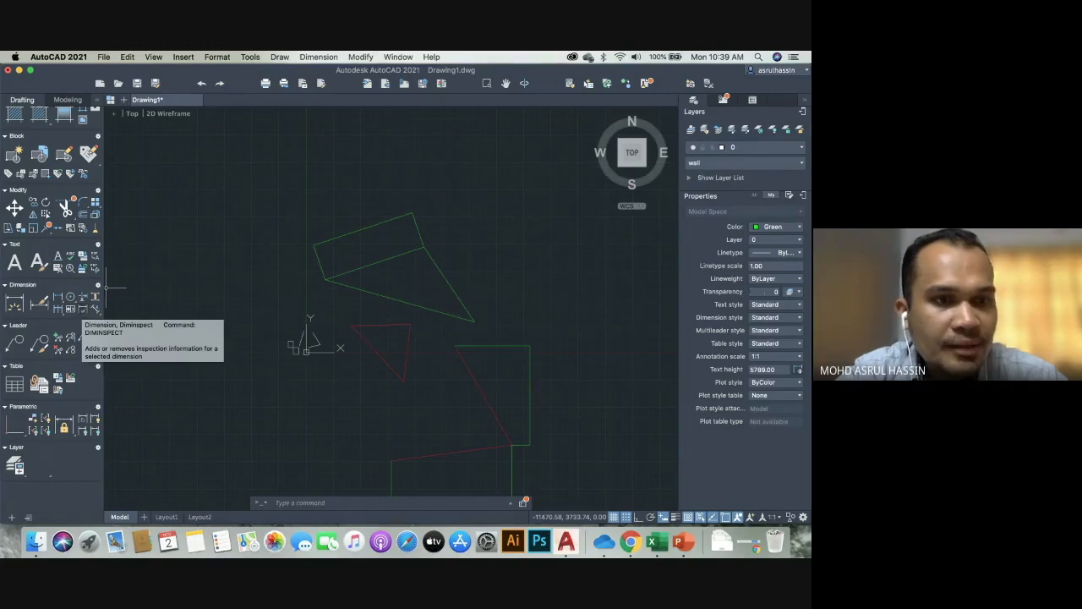
{"action": "type", "text": "d"}
{"action": "key", "text": "Return"}
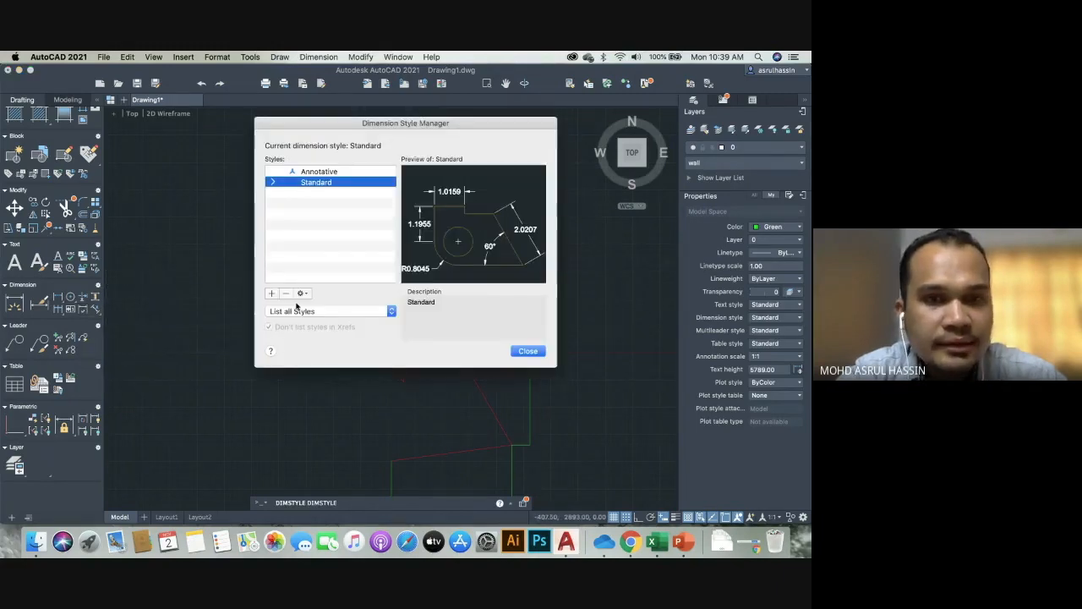
{"action": "left_click", "coordinate": [525, 351]}
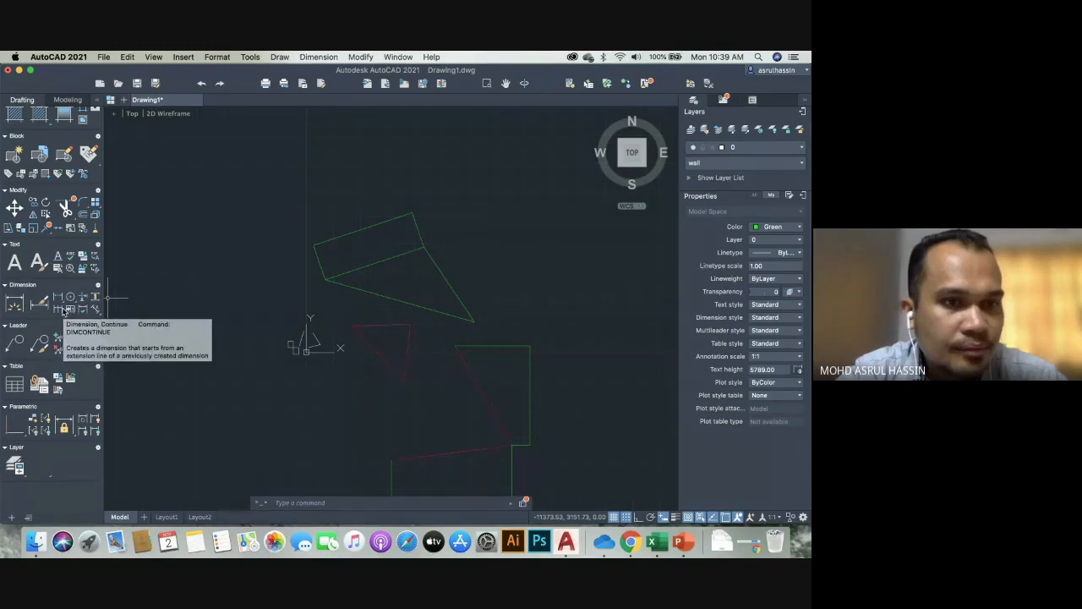
{"action": "left_click", "coordinate": [82, 309]}
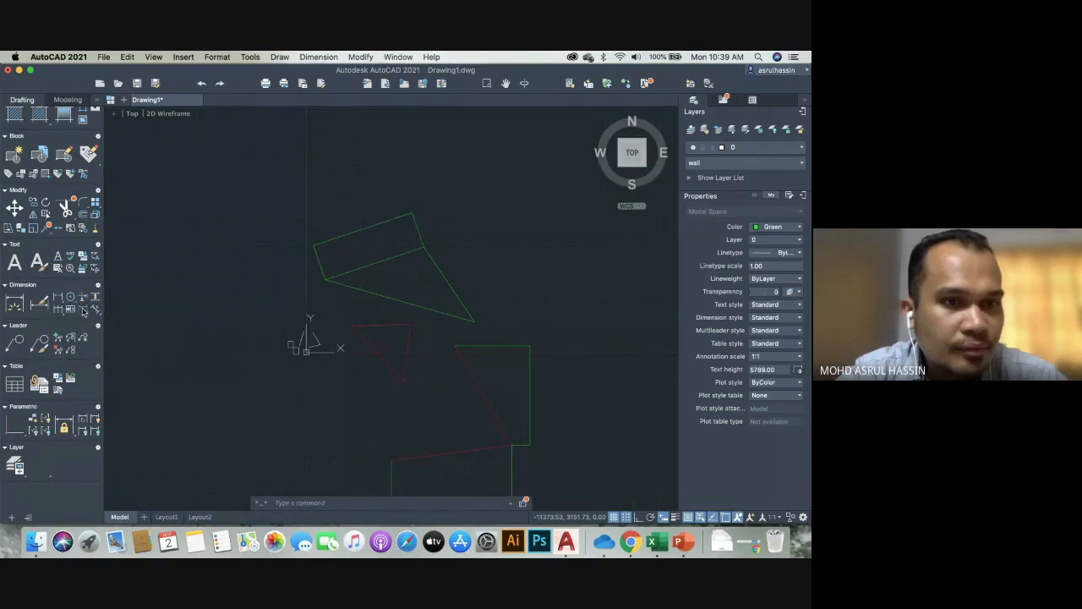
{"action": "left_click", "coordinate": [435, 313]}
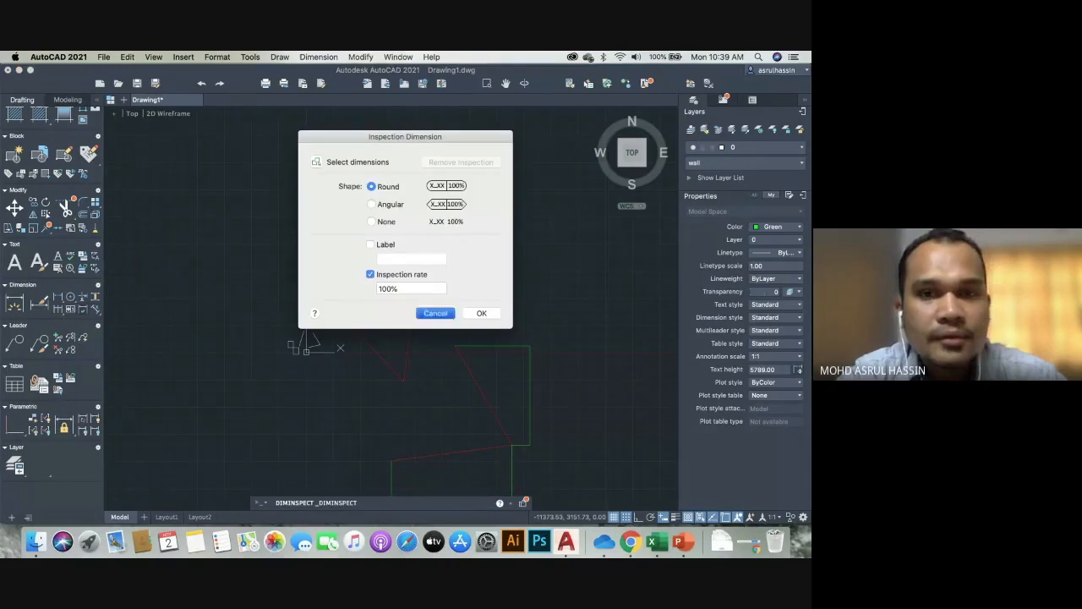
{"action": "left_click", "coordinate": [95, 297]}
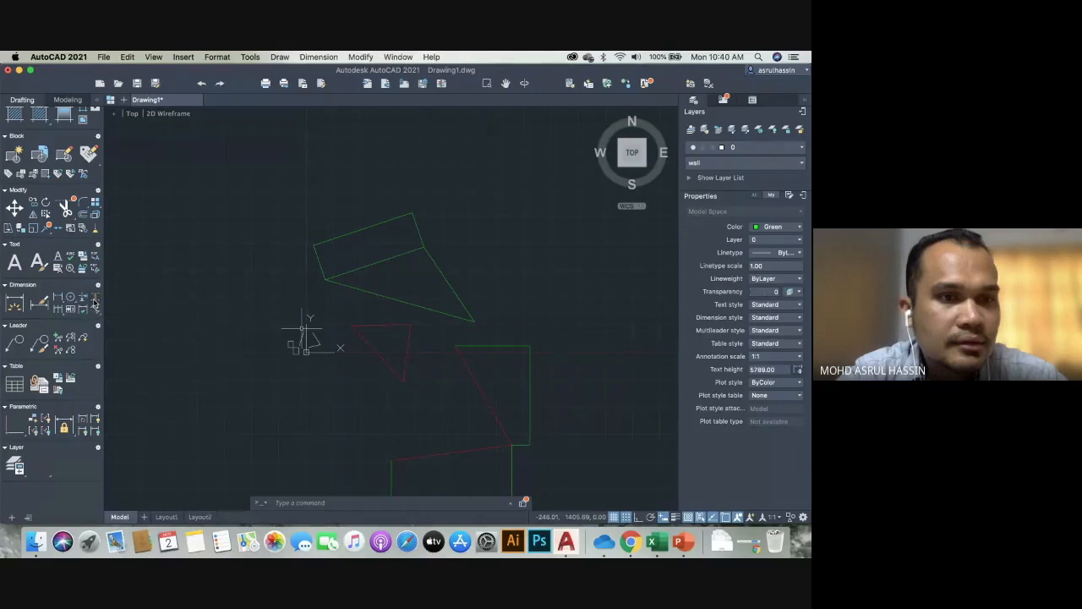
{"action": "key", "text": "Escape"}
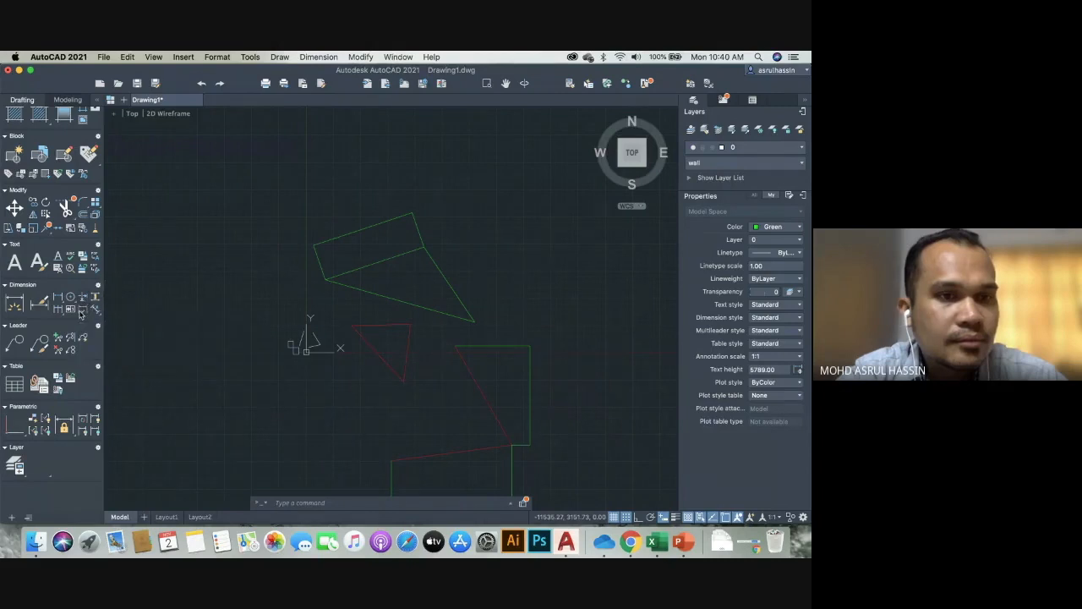
{"action": "left_click", "coordinate": [82, 311]}
{"action": "left_click", "coordinate": [435, 312]}
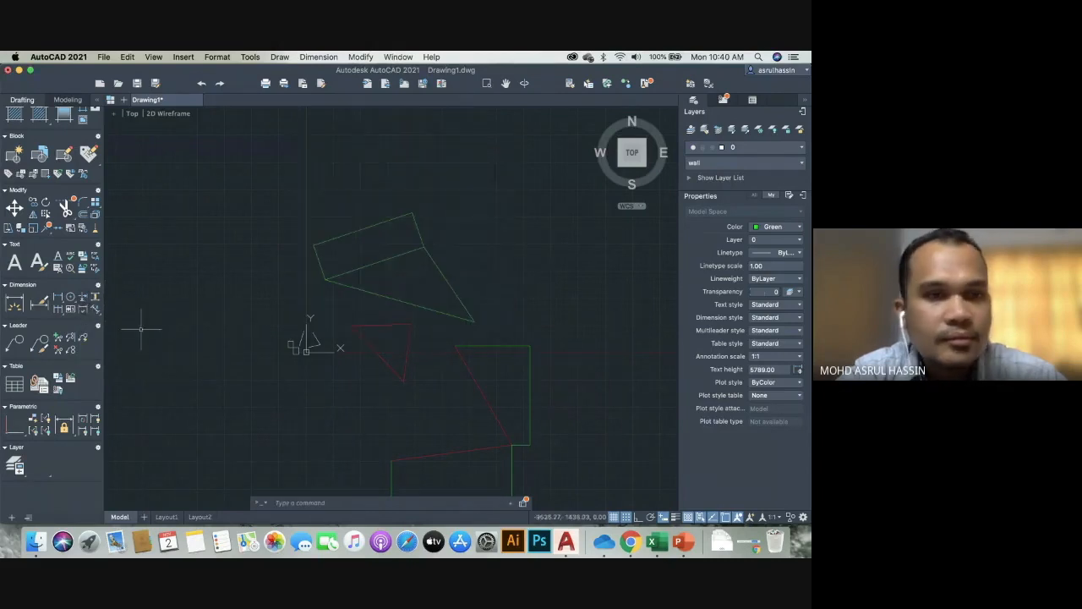
Open the Standard dimension style for modification and set its baseline spacing to 5.
{"action": "type", "text": "d"}
{"action": "key", "text": "Return"}
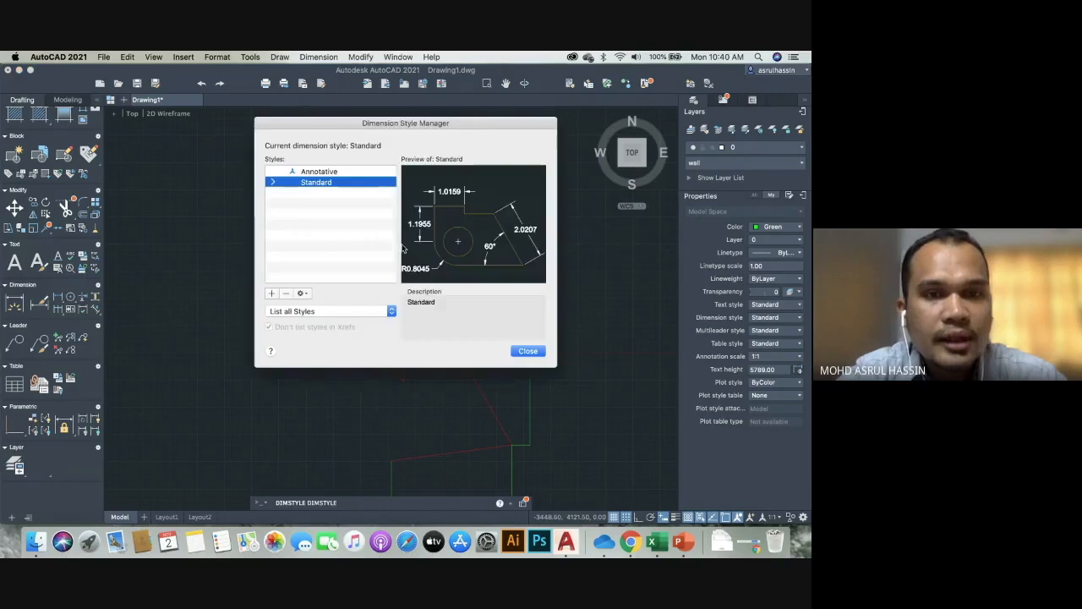
{"action": "double_click", "coordinate": [304, 186]}
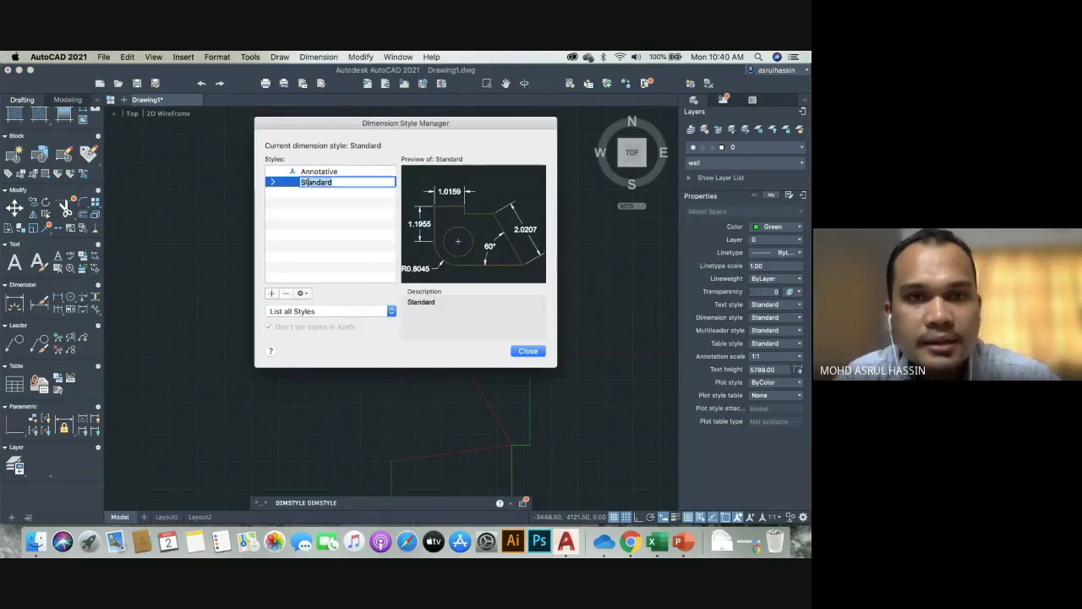
{"action": "left_click", "coordinate": [290, 183]}
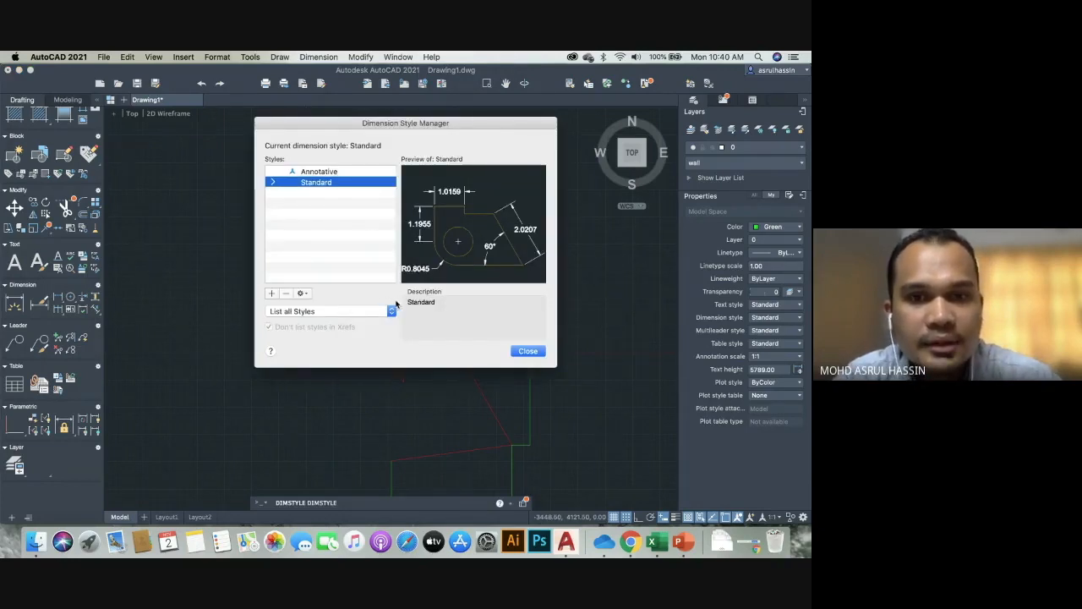
{"action": "left_click", "coordinate": [304, 294]}
{"action": "left_click", "coordinate": [321, 316]}
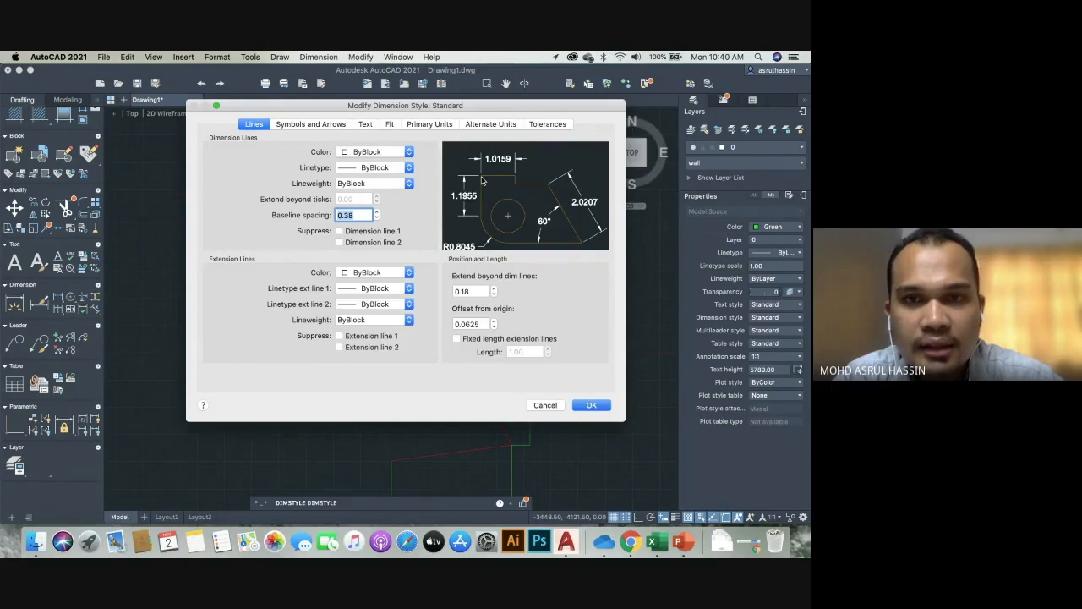
{"action": "left_click", "coordinate": [377, 212]}
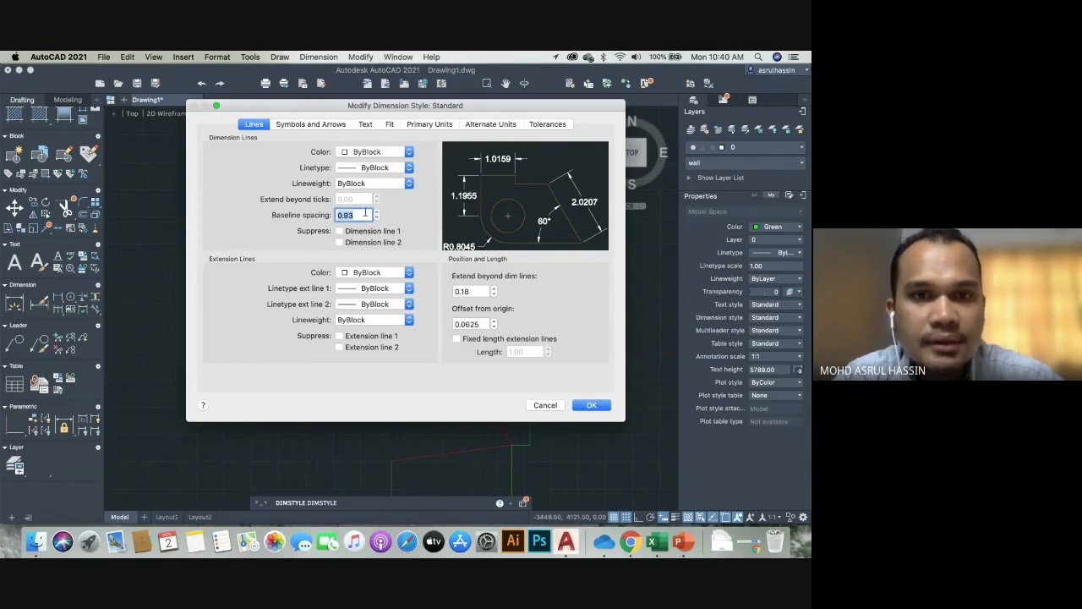
{"action": "type", "text": "5"}
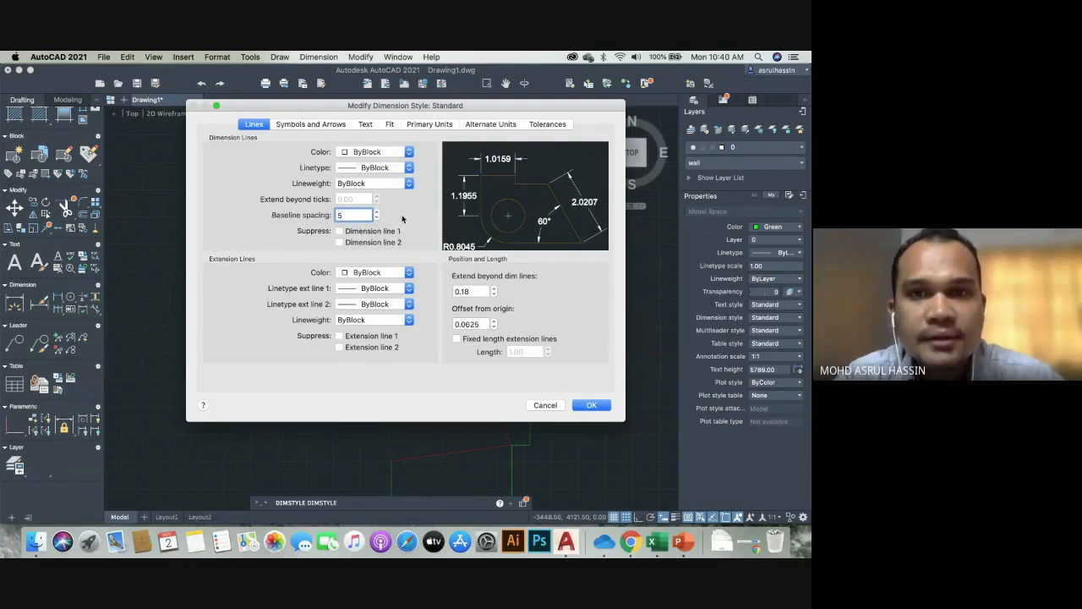
Try suppressing dimension line 1 and extension line 1 in the Standard style, switching each option back off.
{"action": "left_click", "coordinate": [339, 231]}
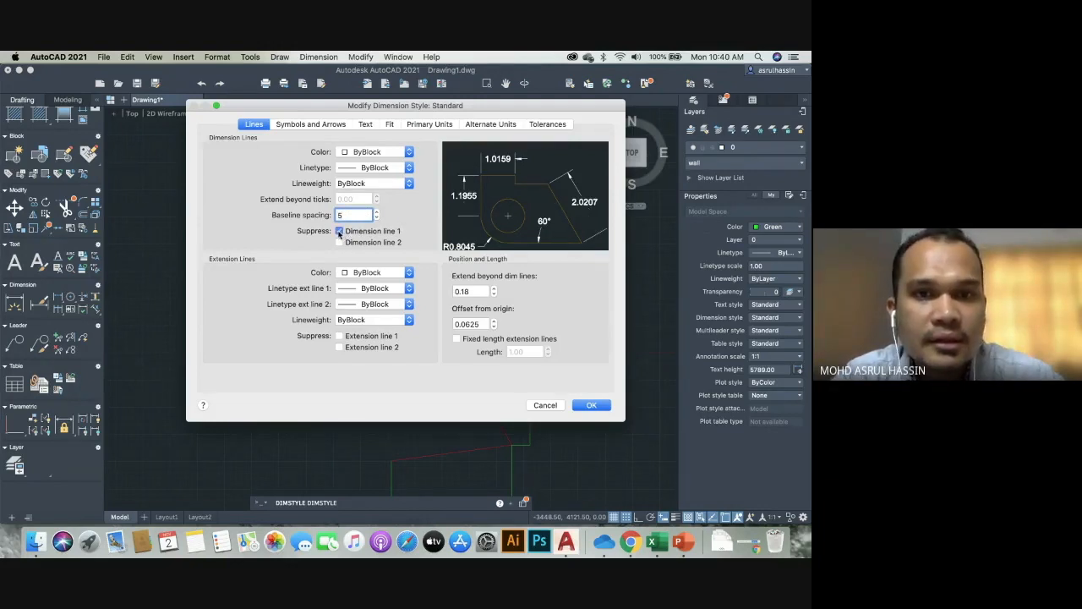
{"action": "left_click", "coordinate": [339, 232]}
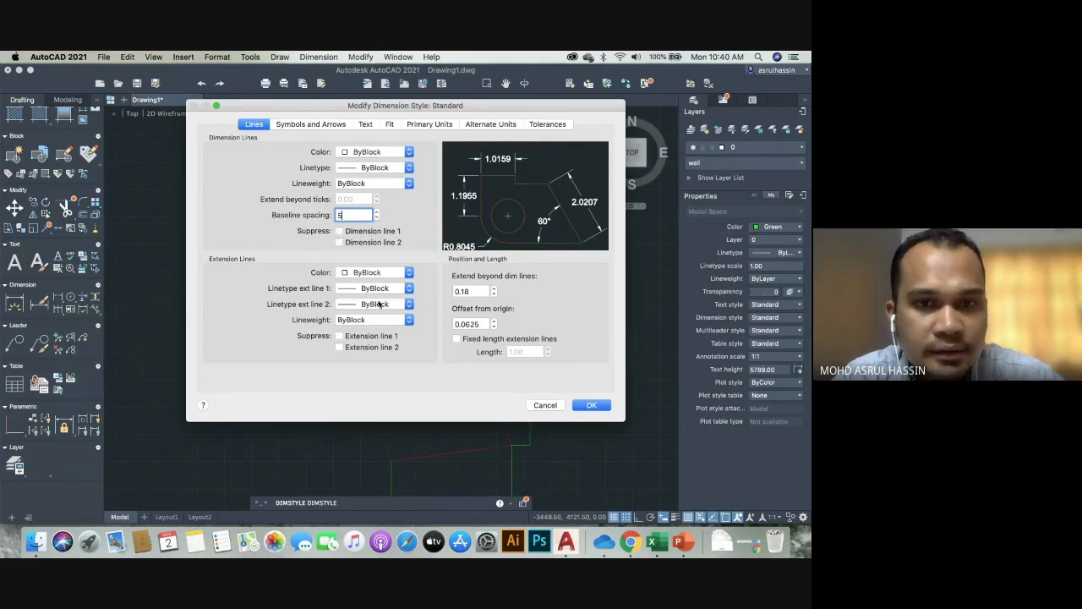
{"action": "left_click", "coordinate": [339, 336]}
{"action": "left_click", "coordinate": [339, 335]}
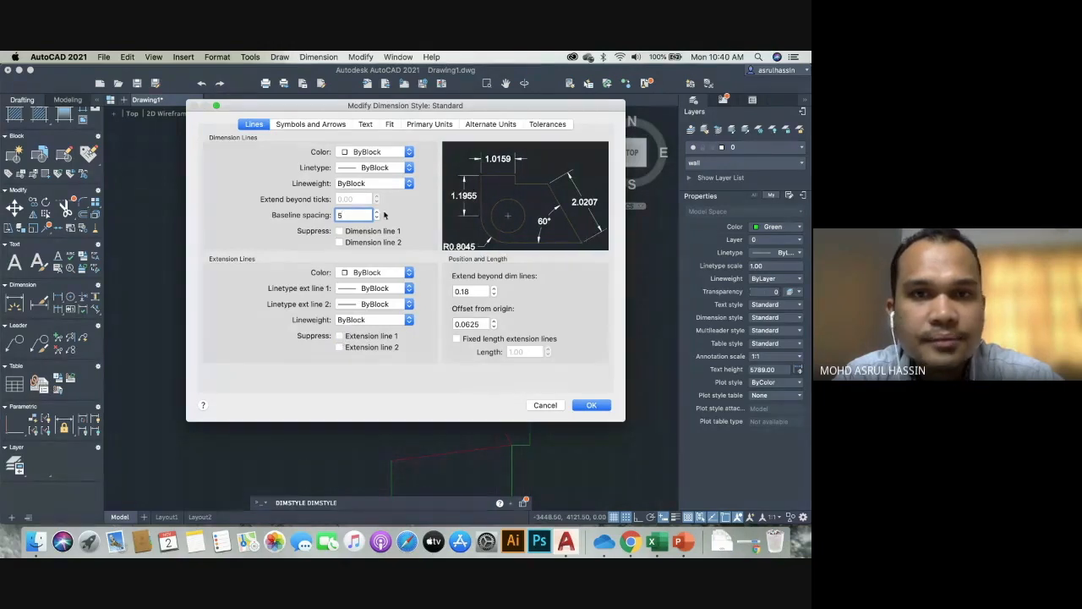
Set the extension lines to extend 1 beyond the dimension lines, after trying a value of 5.
{"action": "left_click", "coordinate": [477, 292]}
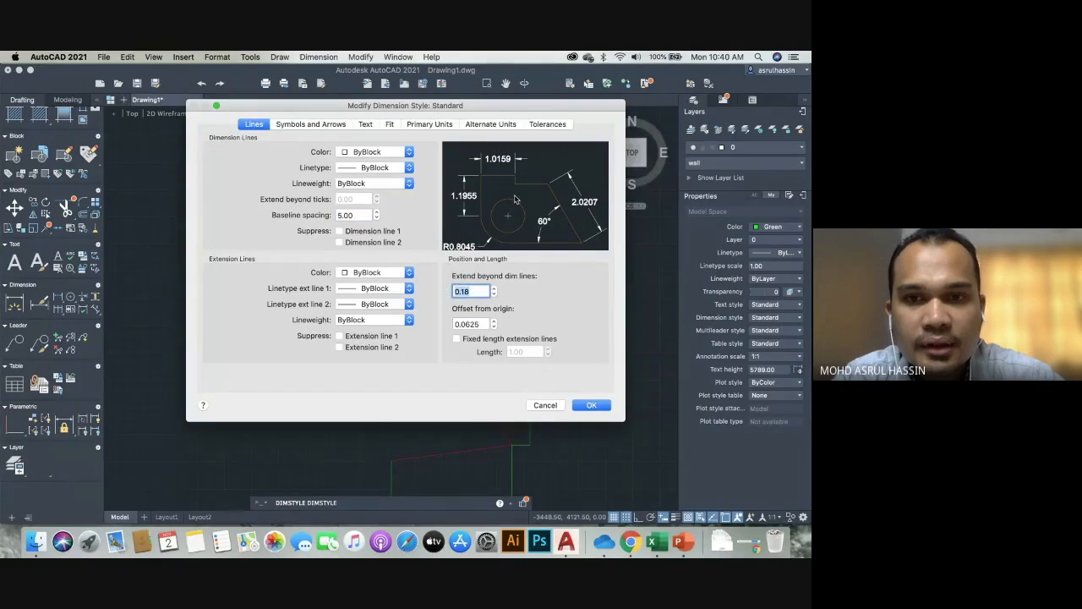
{"action": "type", "text": "5"}
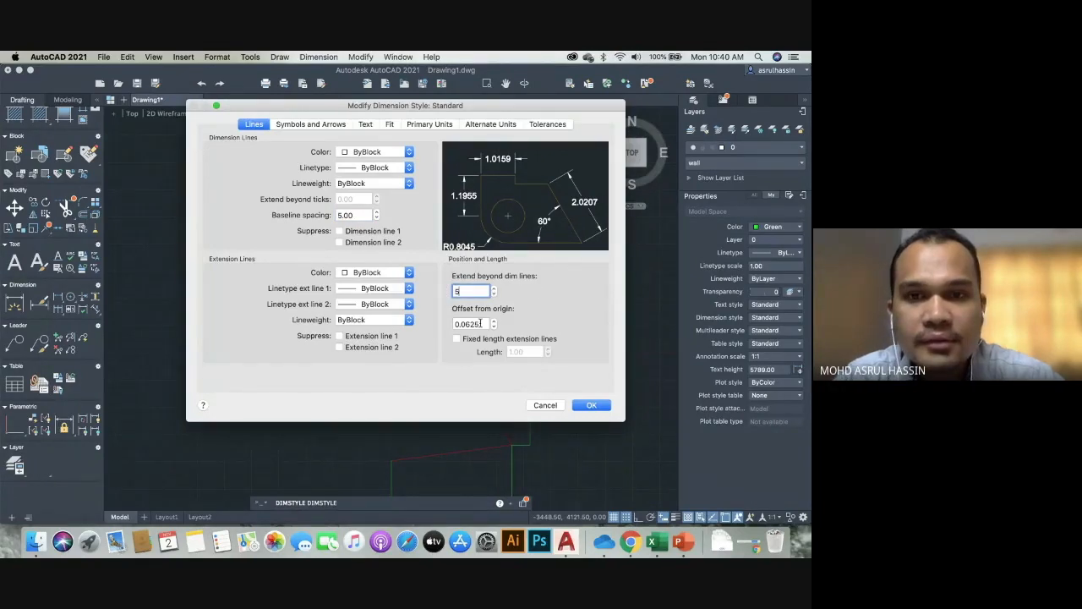
{"action": "left_click", "coordinate": [480, 324]}
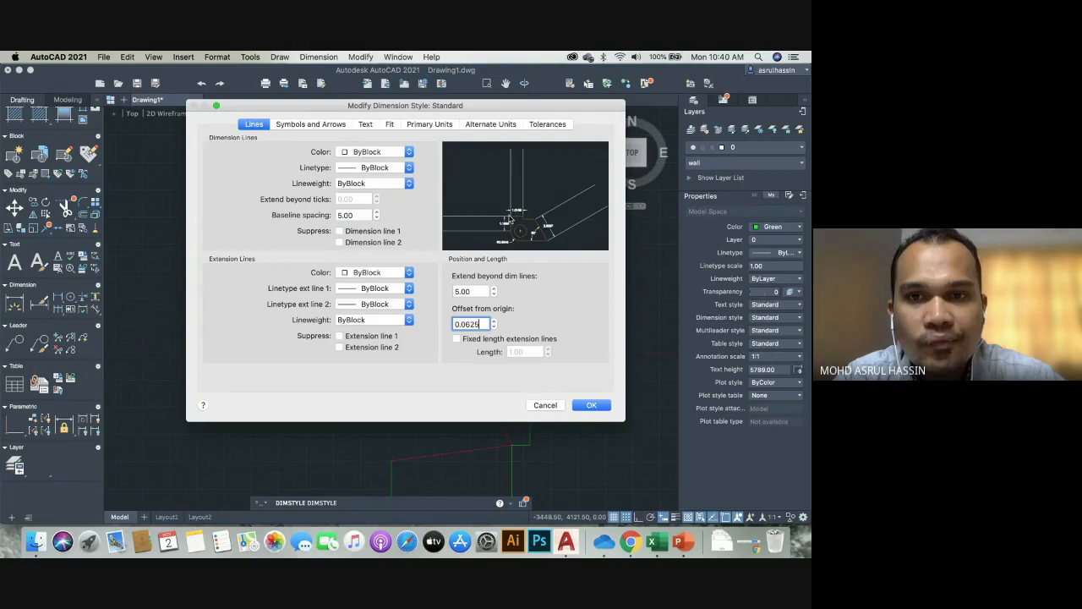
{"action": "double_click", "coordinate": [477, 290]}
{"action": "type", "text": "1"}
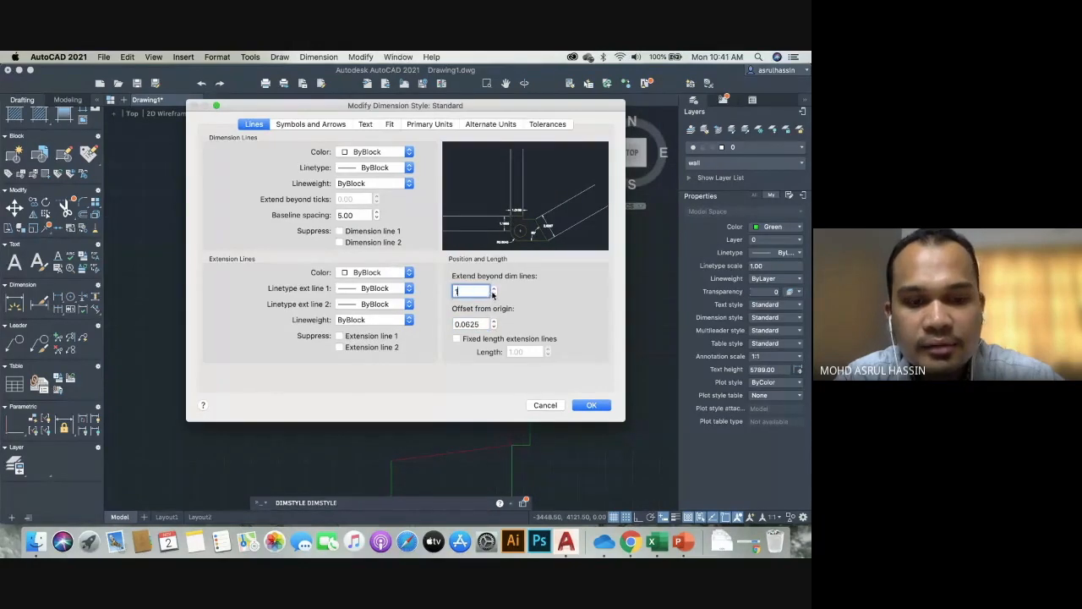
Set the extension lines' offset from origin to 2 in the Standard dimension style.
{"action": "left_click", "coordinate": [476, 324]}
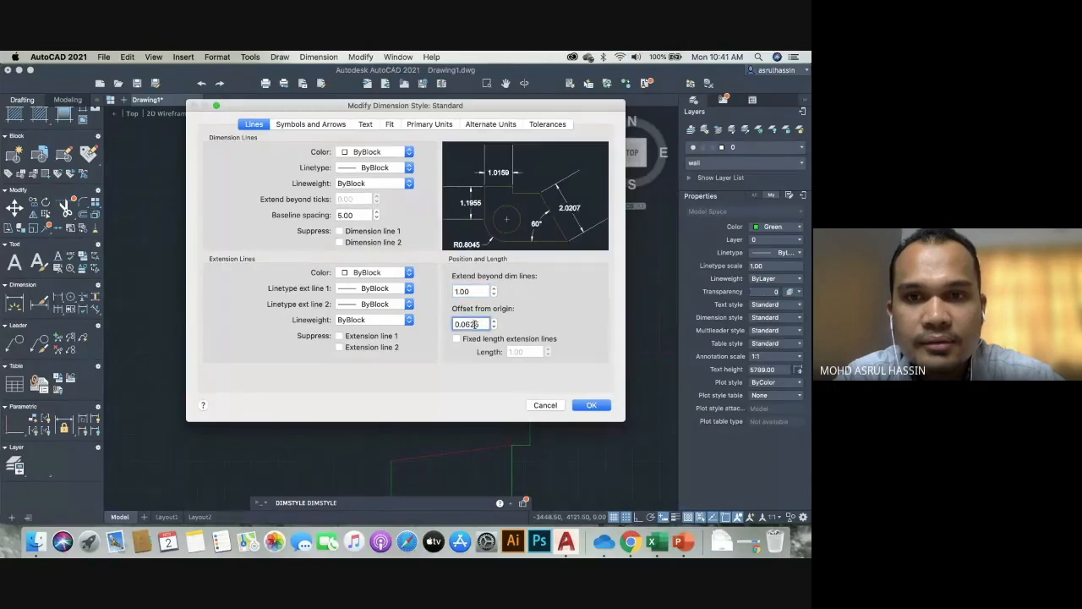
{"action": "double_click", "coordinate": [482, 323]}
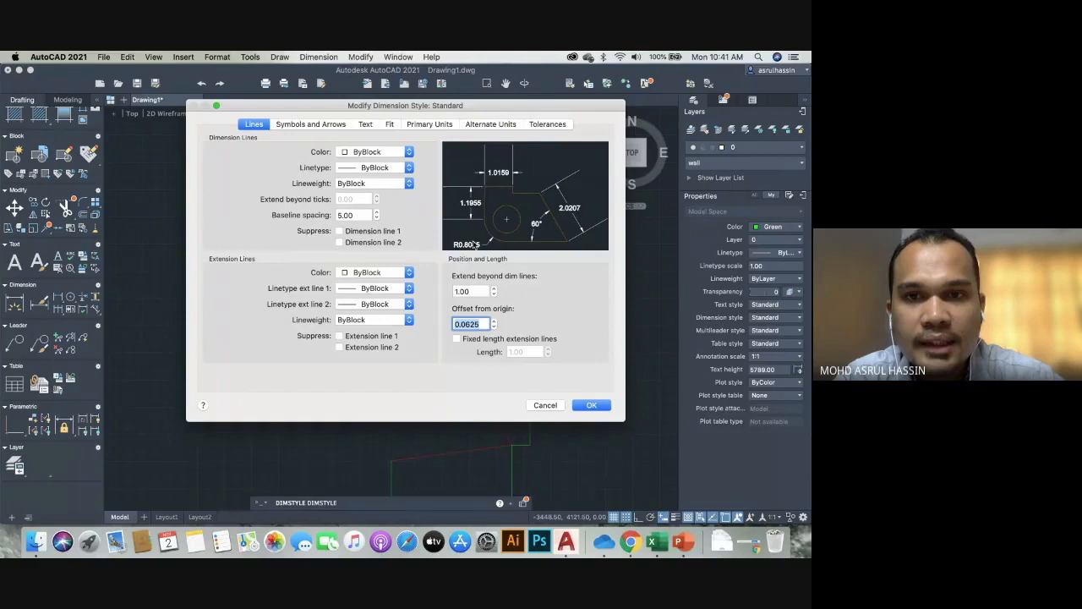
{"action": "type", "text": "2"}
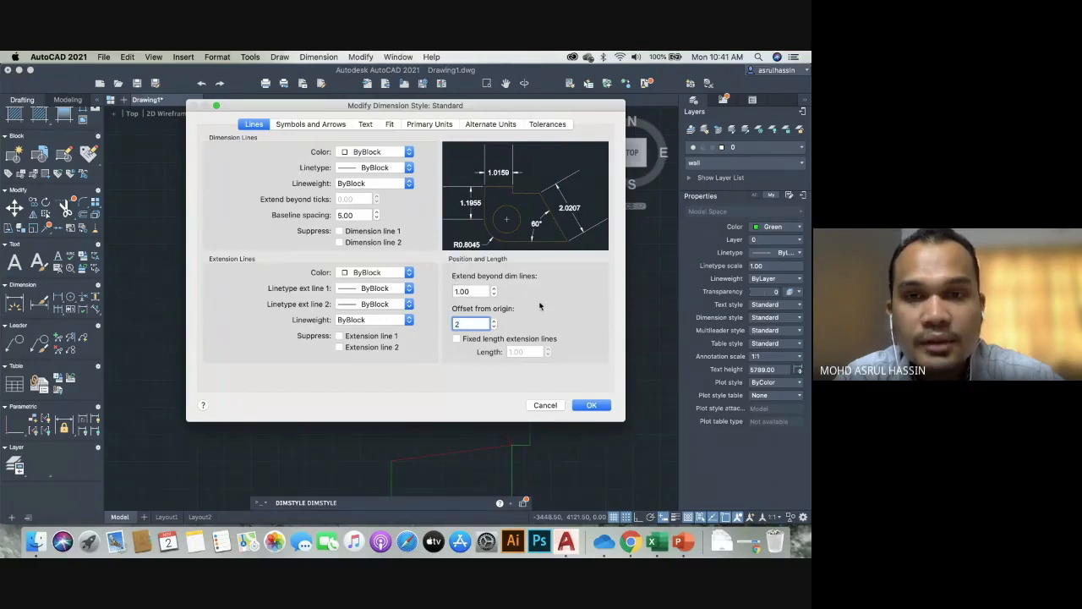
Set the extension lines' offset from origin to 0.5, after trying a value of 1.
{"action": "double_click", "coordinate": [477, 291]}
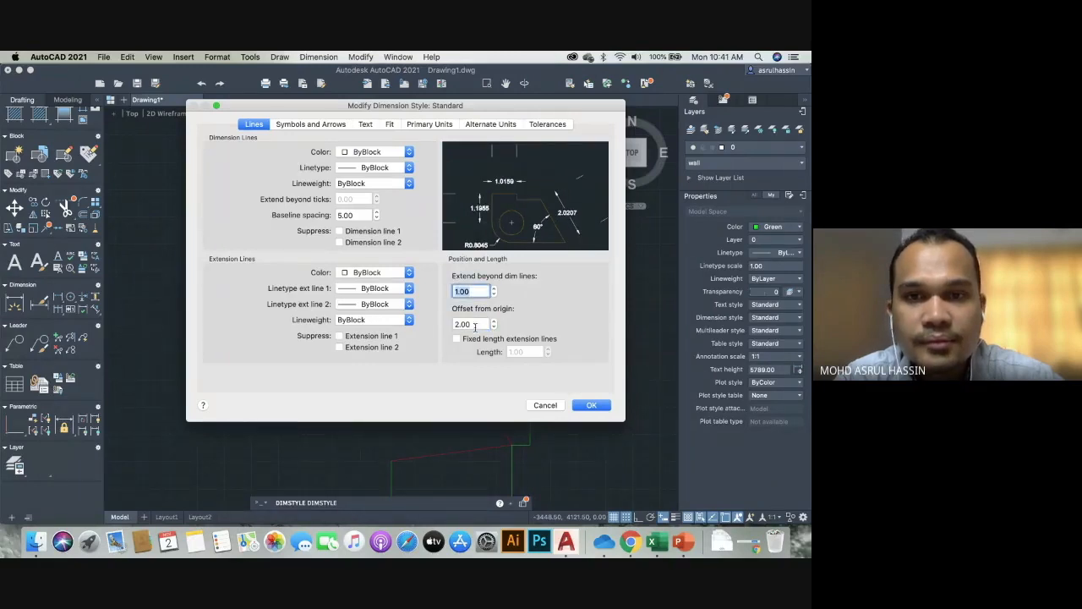
{"action": "double_click", "coordinate": [469, 324]}
{"action": "type", "text": "1"}
{"action": "left_click", "coordinate": [478, 292]}
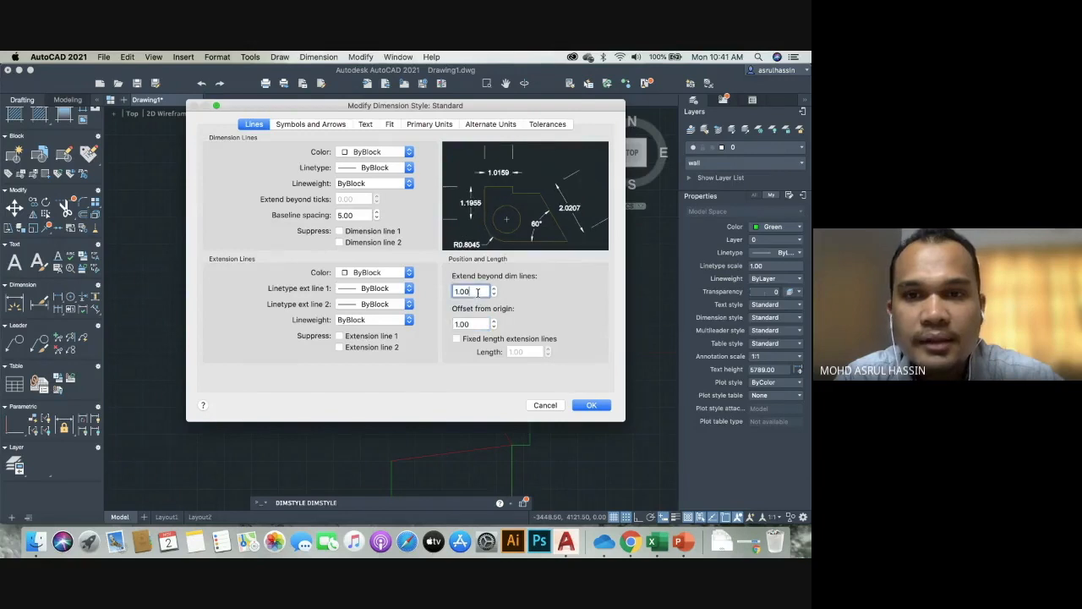
{"action": "double_click", "coordinate": [471, 324]}
{"action": "type", "text": "0"}
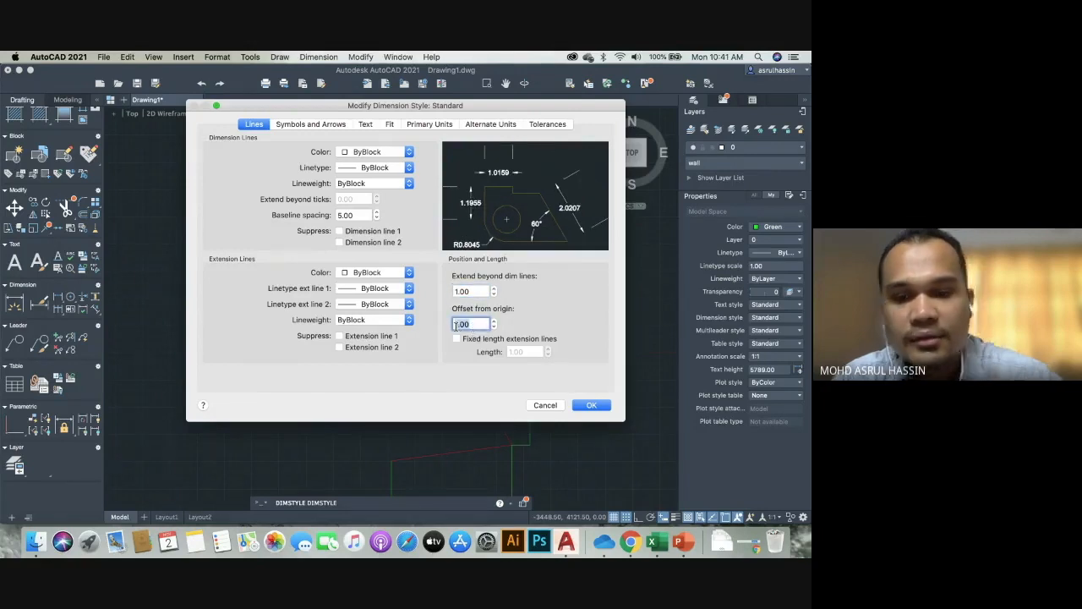
{"action": "type", "text": ".5"}
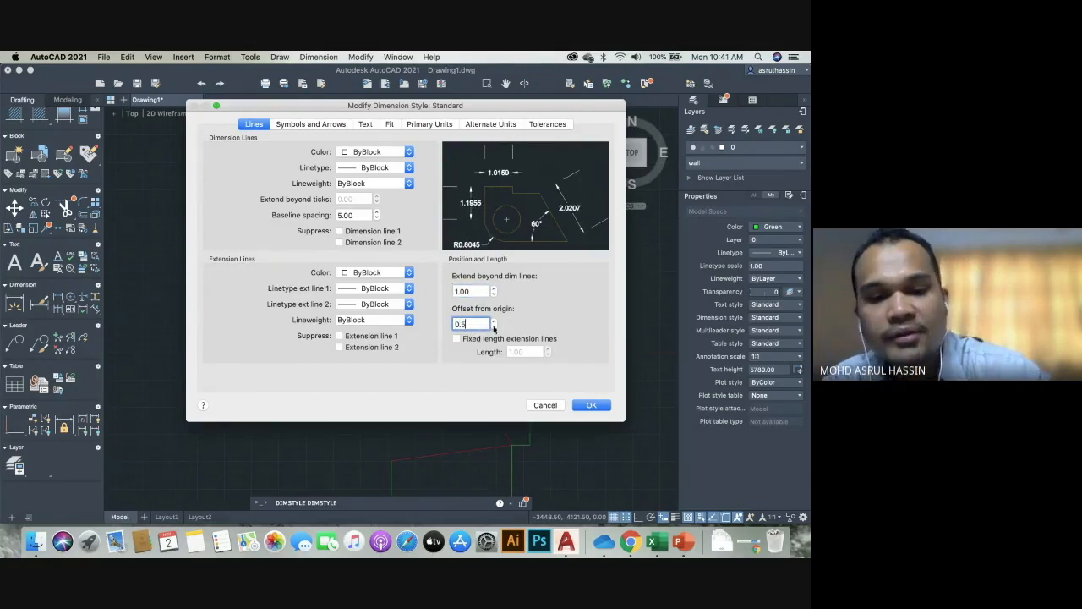
{"action": "double_click", "coordinate": [461, 291]}
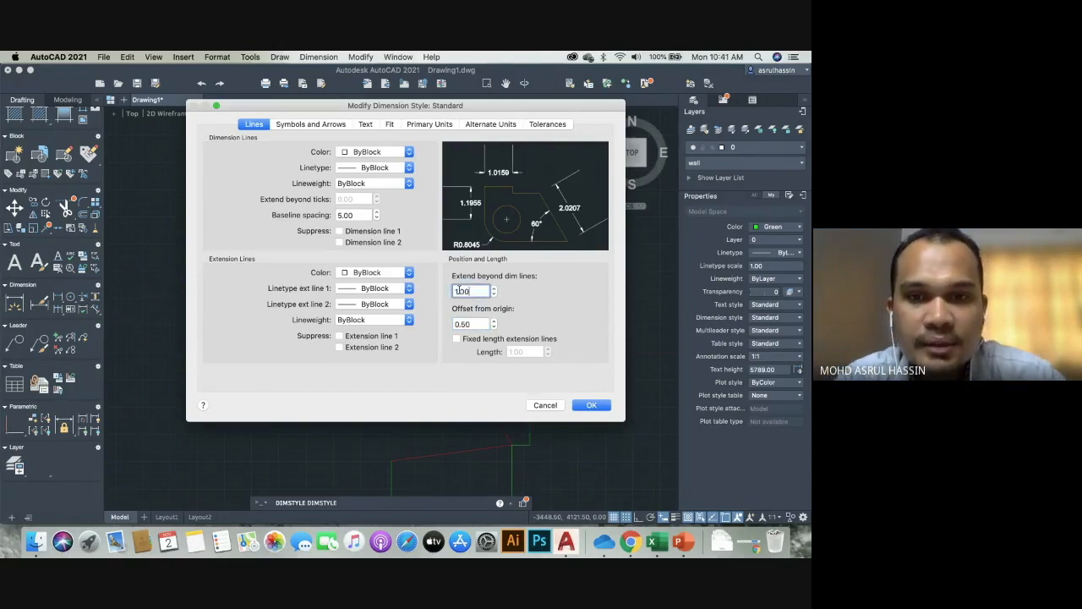
Set the first and second arrowheads of the Standard dimension style to Architectural tick, leaving the leader as Closed filled.
{"action": "left_click", "coordinate": [320, 126]}
{"action": "double_click", "coordinate": [333, 197]}
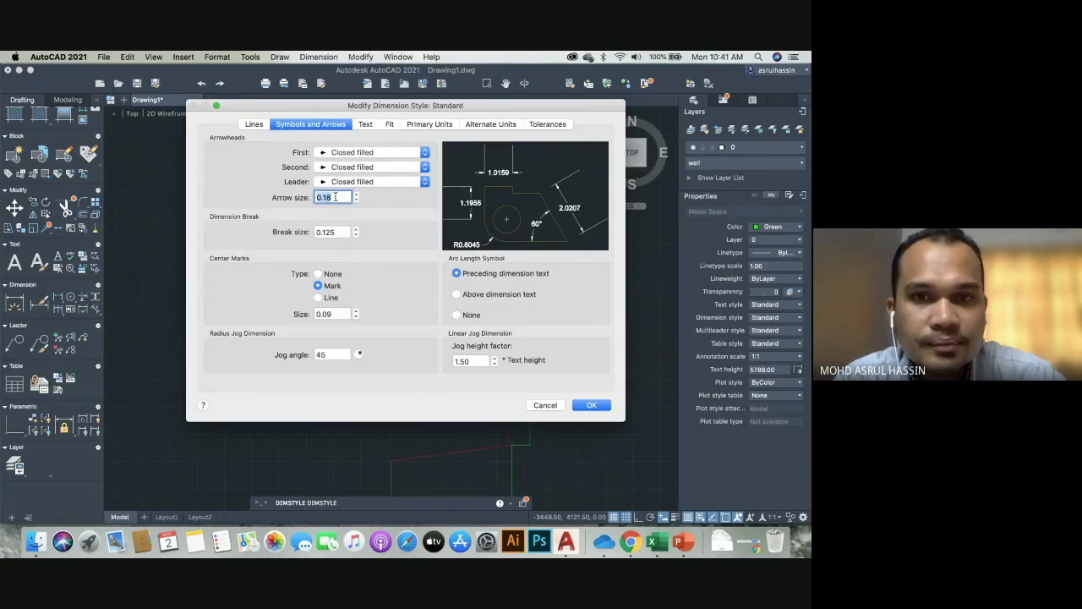
{"action": "left_click", "coordinate": [363, 156]}
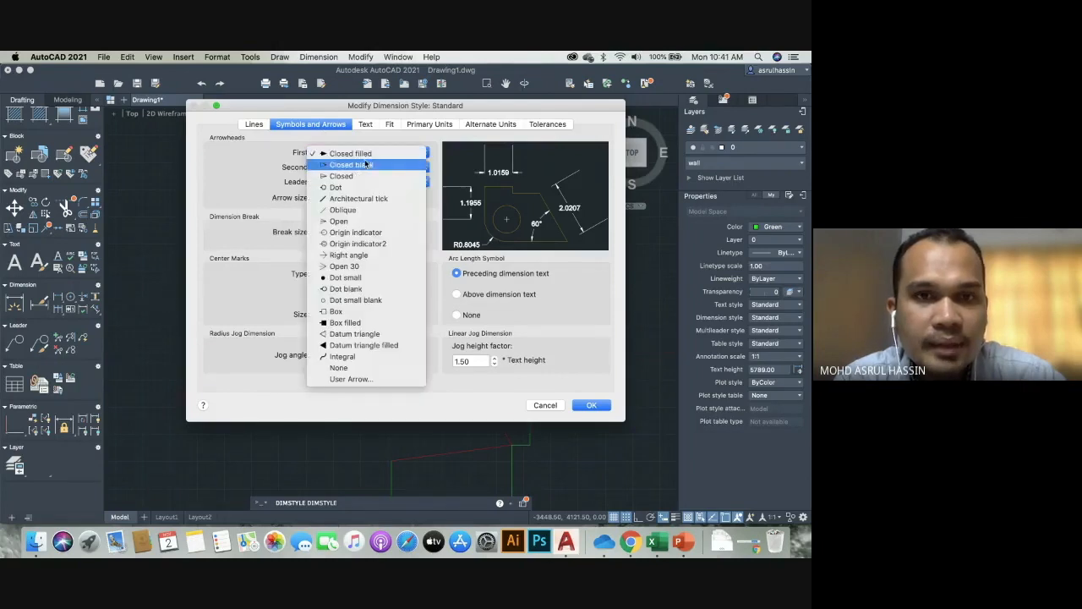
{"action": "left_click", "coordinate": [359, 197]}
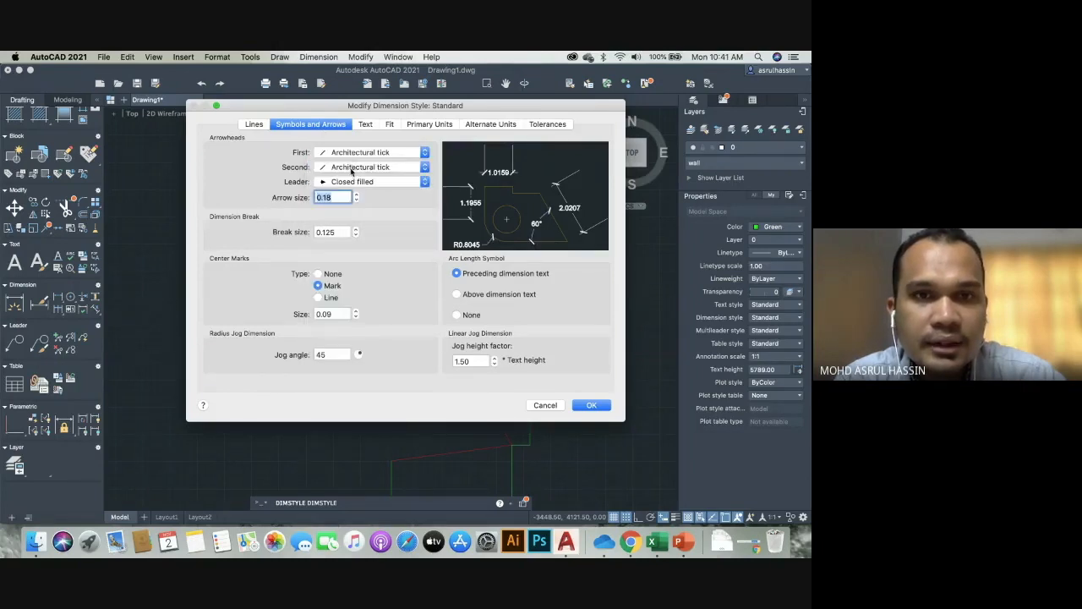
{"action": "left_click", "coordinate": [351, 180]}
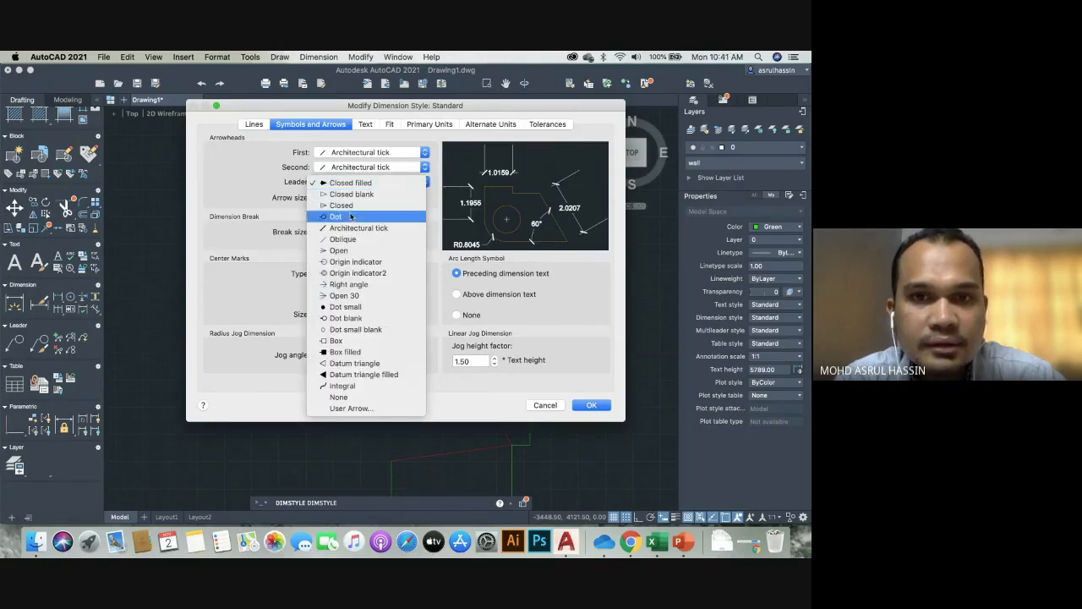
{"action": "left_click", "coordinate": [261, 180]}
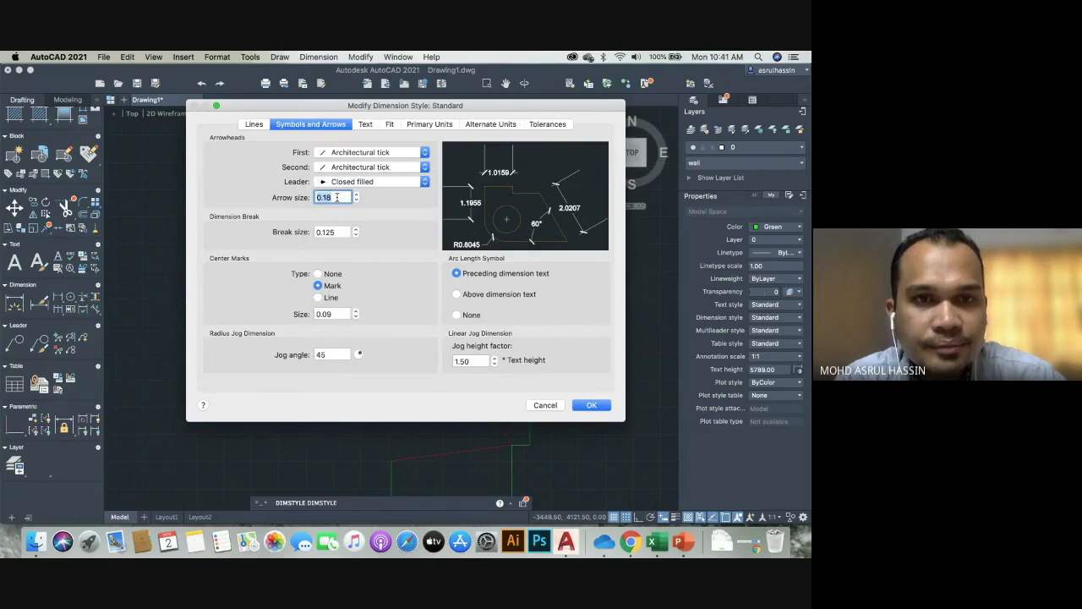
Increase the Standard style's arrow size to 0.28 and its dimension break size to 0.275.
{"action": "left_click", "coordinate": [355, 194]}
{"action": "left_click", "coordinate": [355, 195]}
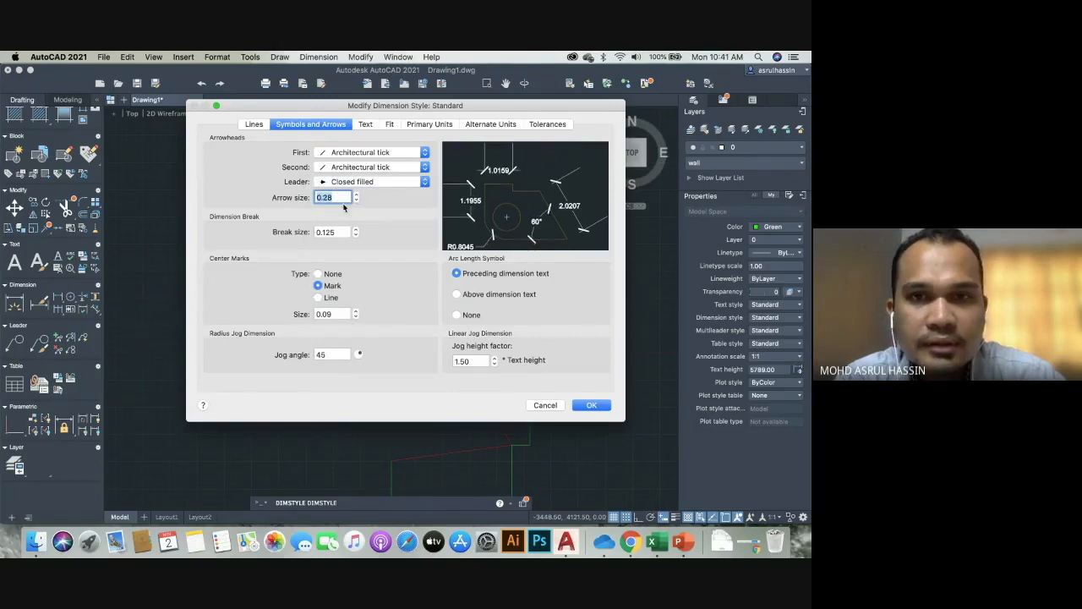
{"action": "left_click", "coordinate": [356, 229]}
{"action": "left_click", "coordinate": [356, 230]}
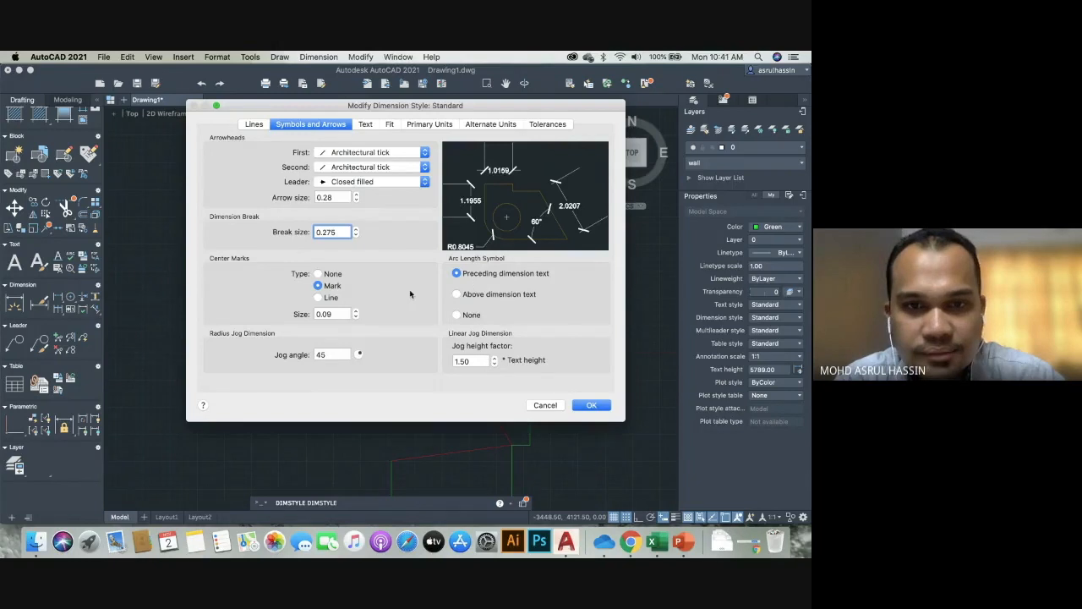
Set the text height of the Standard dimension style to 2.
{"action": "left_click", "coordinate": [365, 125]}
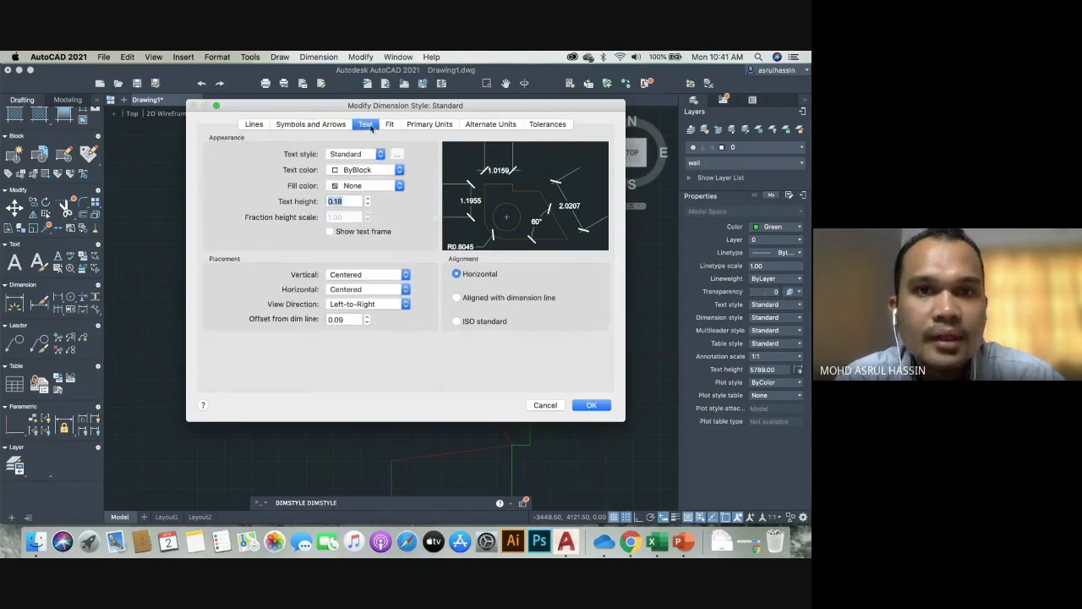
{"action": "left_click", "coordinate": [367, 197]}
{"action": "left_click", "coordinate": [367, 198]}
{"action": "left_click", "coordinate": [367, 198]}
{"action": "left_click", "coordinate": [367, 197]}
{"action": "type", "text": "1"}
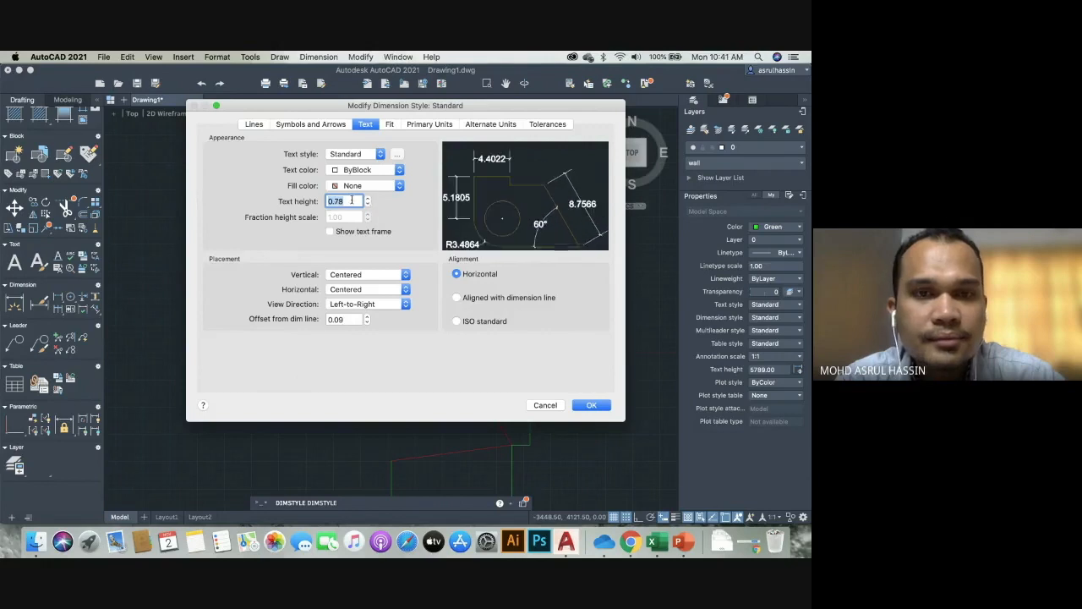
{"action": "left_click_drag", "start_coordinate": [347, 203], "coordinate": [314, 204]}
{"action": "type", "text": "2"}
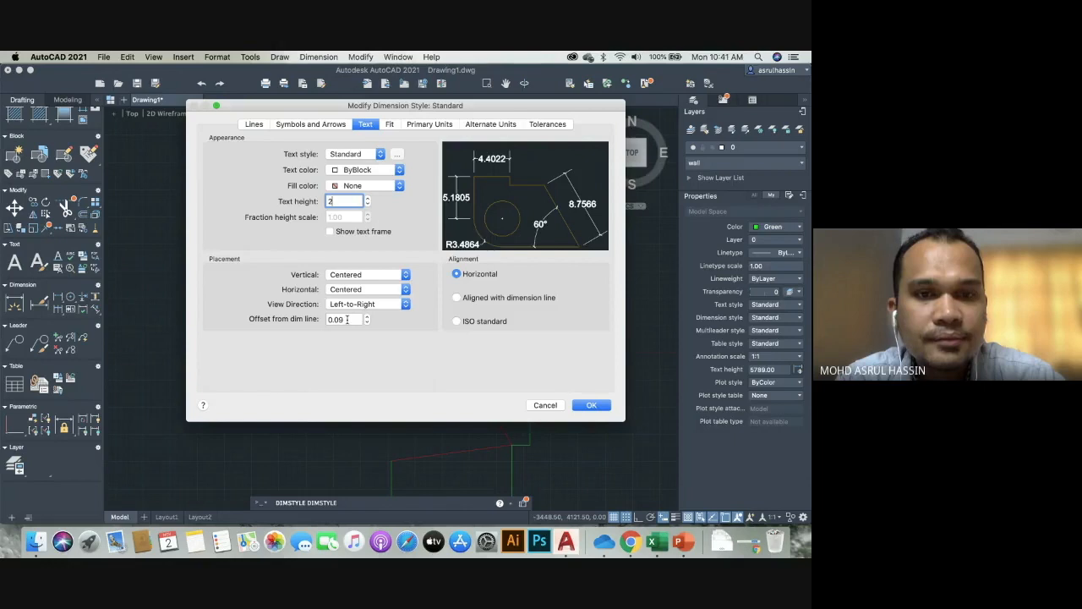
{"action": "left_click", "coordinate": [390, 124]}
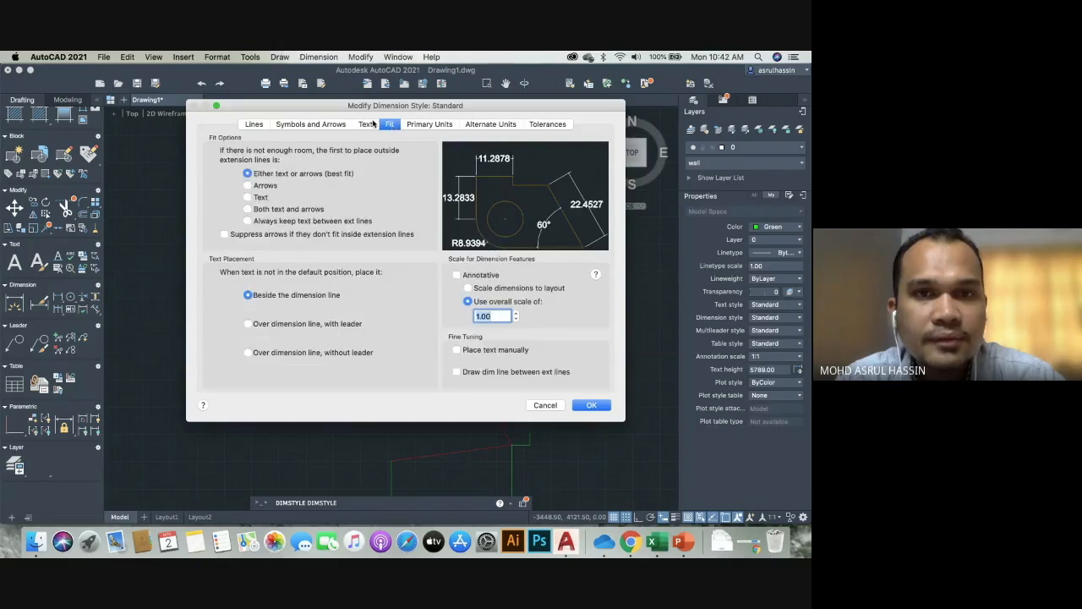
{"action": "left_click", "coordinate": [368, 124]}
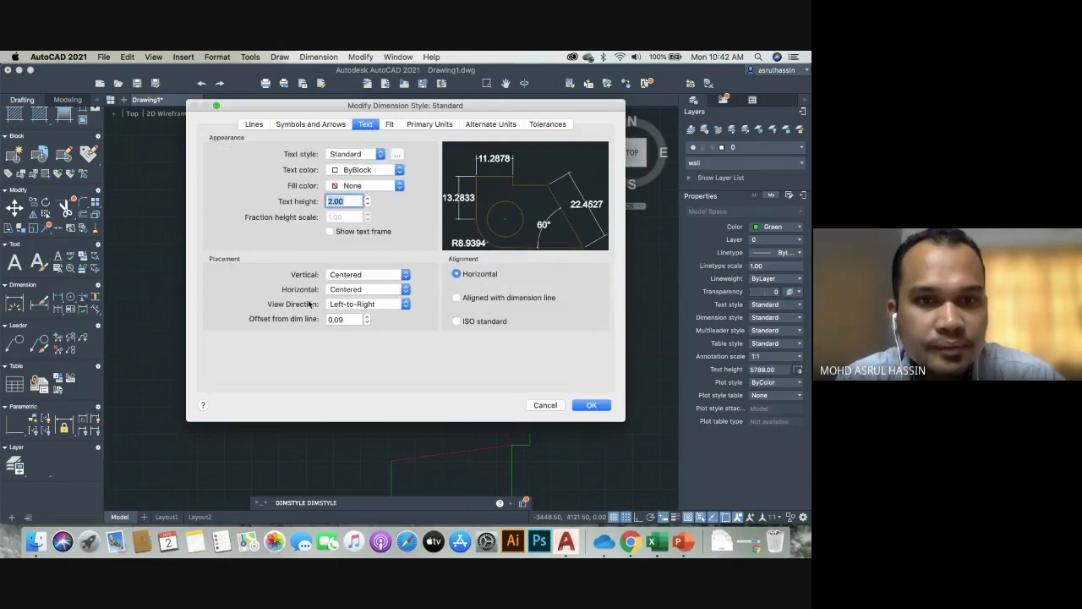
Set the linear precision of the primary units to 0, keeping the Decimal unit format and Decimal Degrees for angles.
{"action": "left_click", "coordinate": [389, 124]}
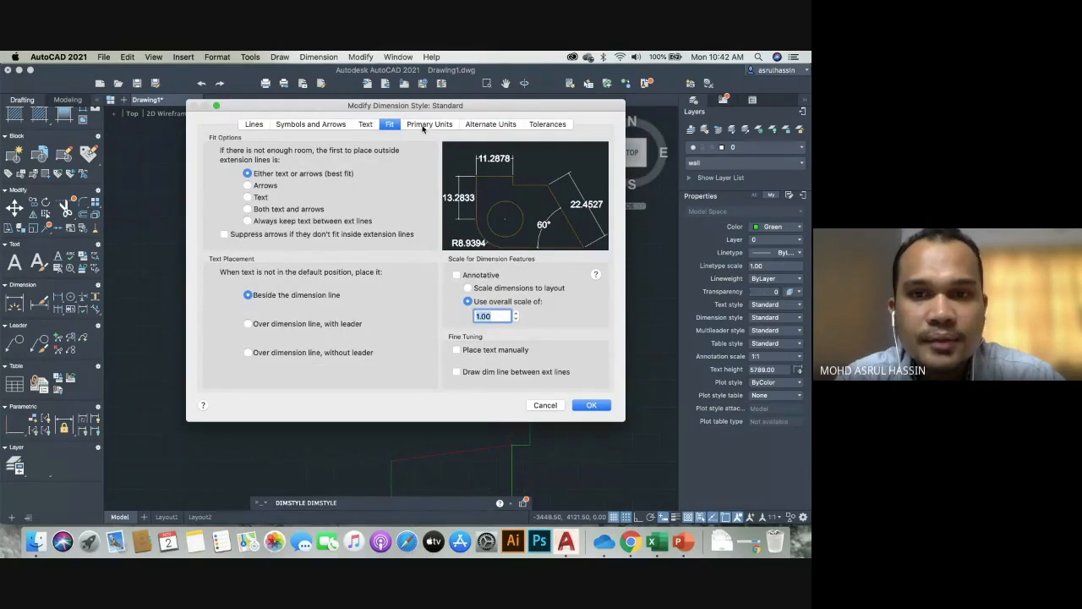
{"action": "left_click", "coordinate": [423, 125]}
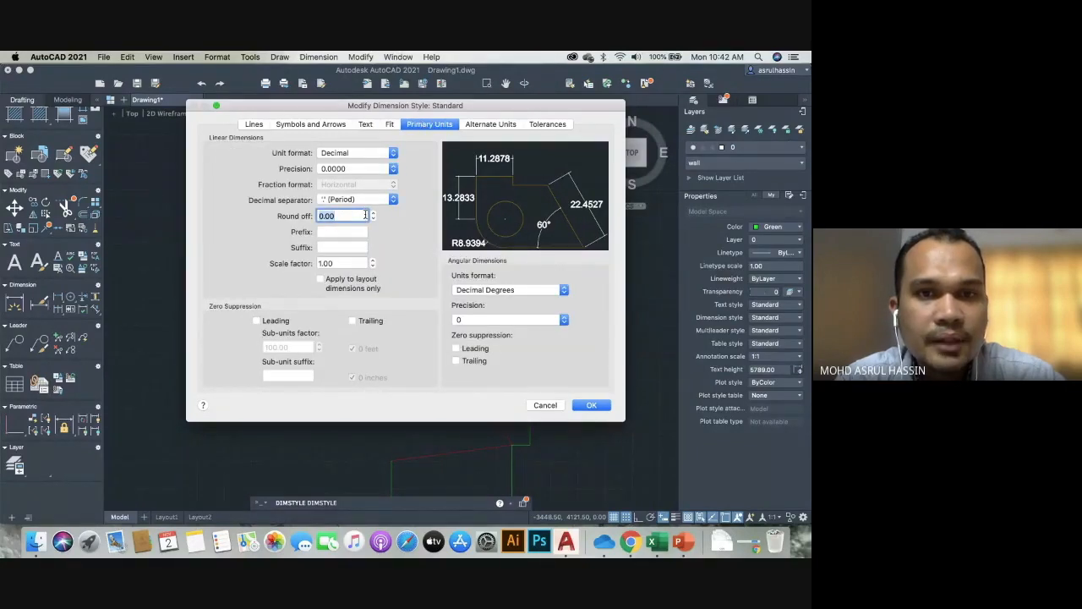
{"action": "left_click", "coordinate": [353, 168]}
{"action": "left_click", "coordinate": [334, 128]}
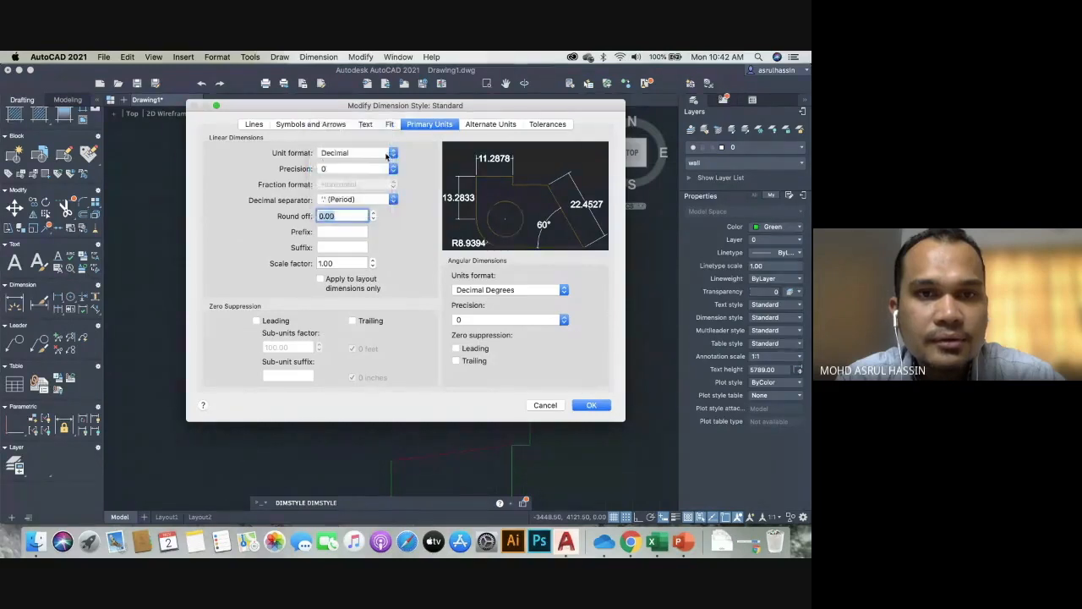
{"action": "left_click", "coordinate": [361, 153]}
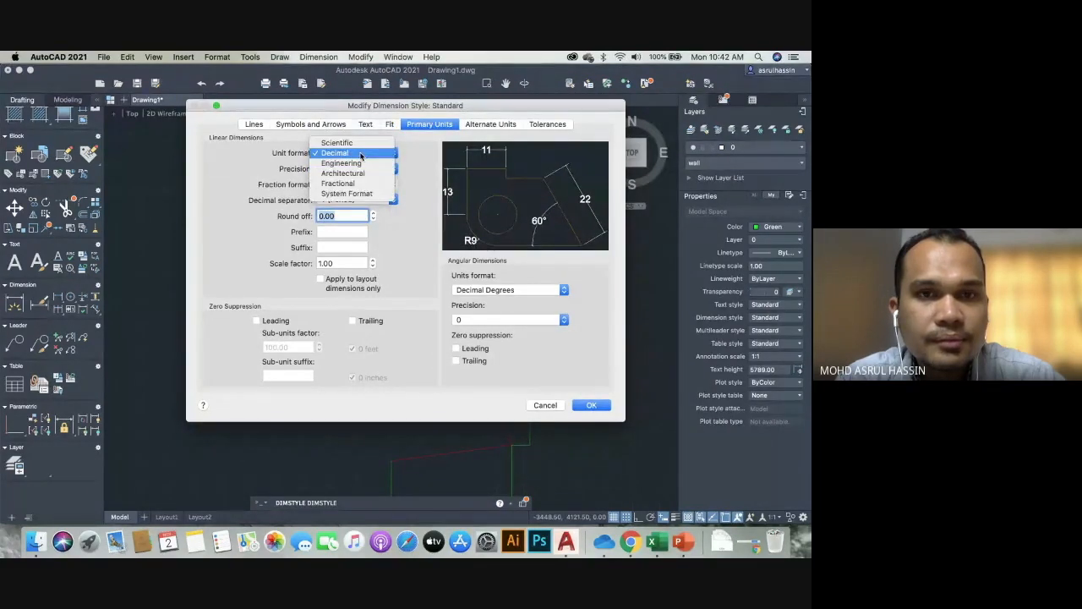
{"action": "left_click", "coordinate": [361, 154]}
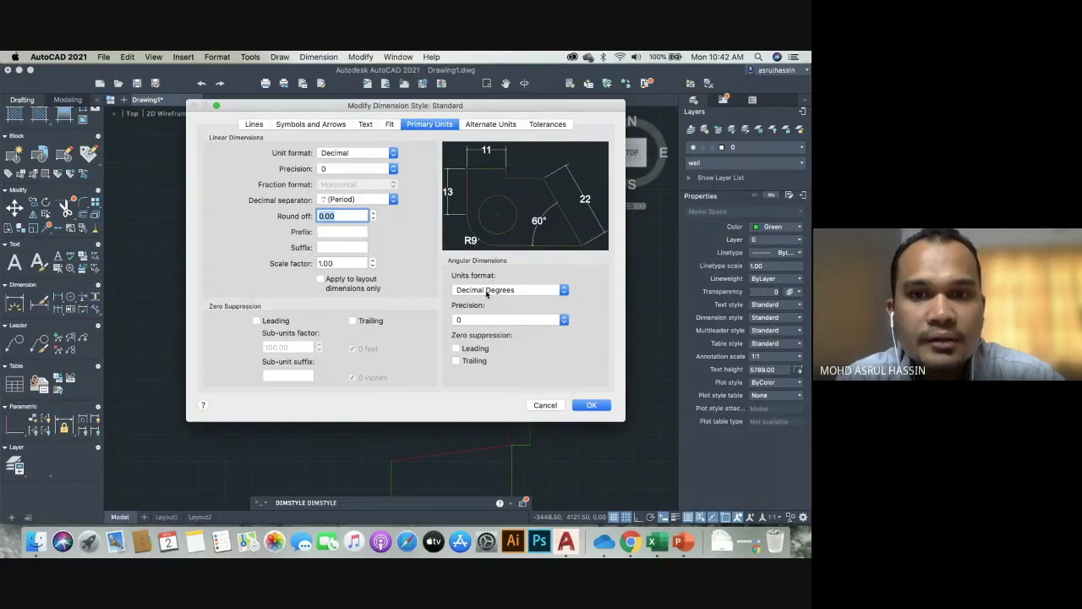
{"action": "left_click", "coordinate": [488, 290]}
{"action": "left_click", "coordinate": [429, 280]}
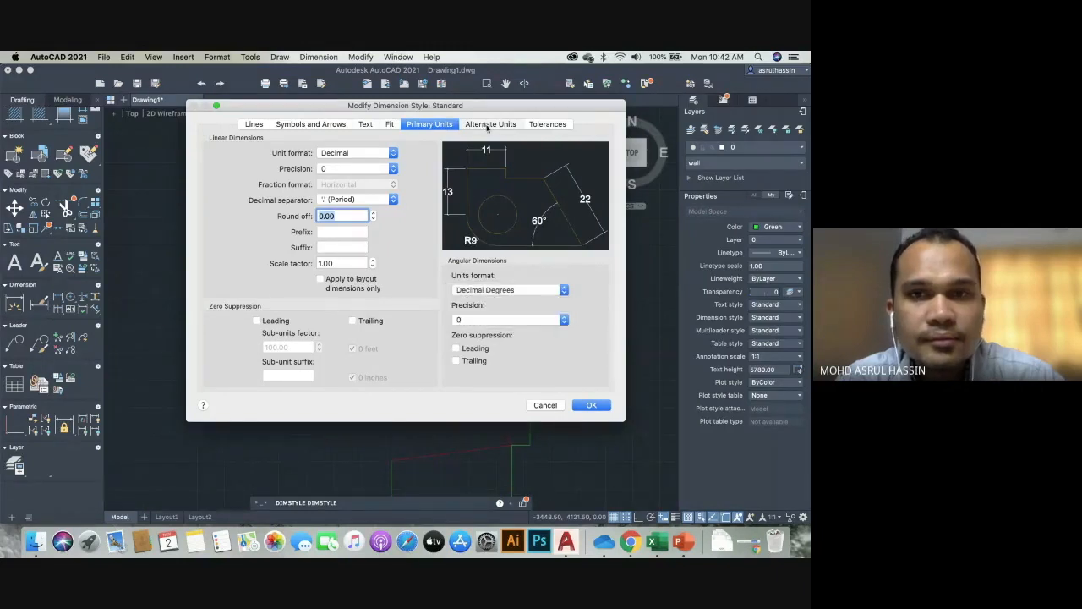
Review the alternate units and tolerance settings, apply the changes to the Standard style and close the Dimension Style Manager.
{"action": "left_click", "coordinate": [489, 125]}
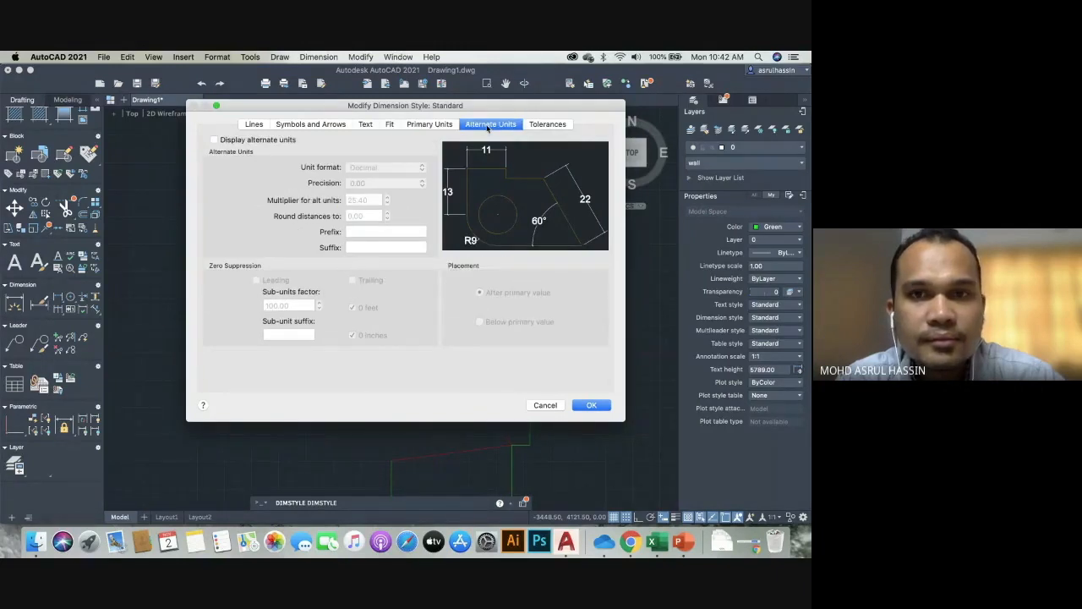
{"action": "left_click", "coordinate": [547, 125]}
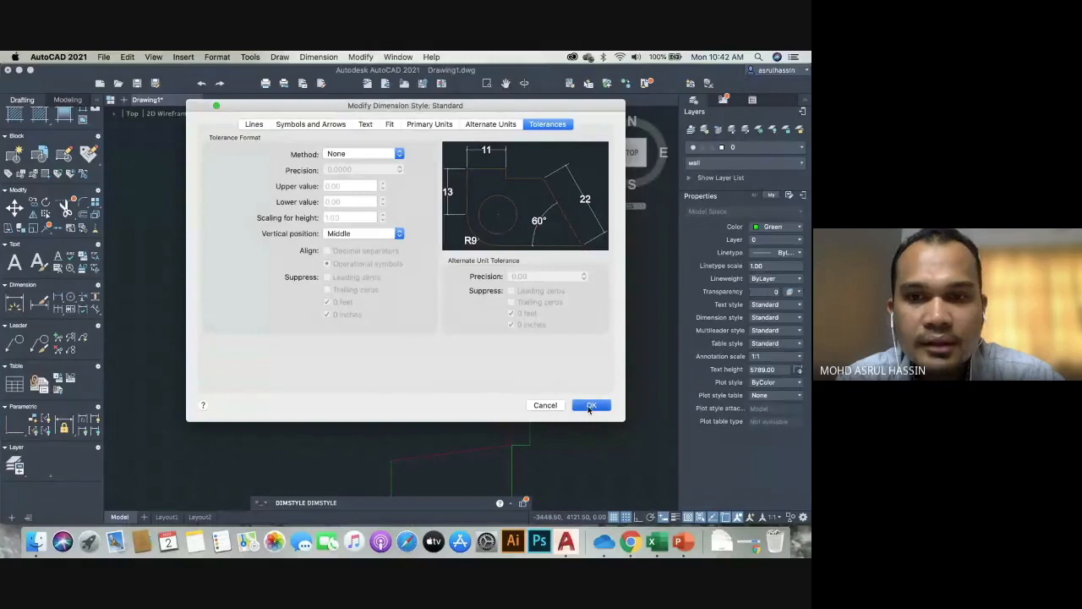
{"action": "left_click", "coordinate": [590, 406]}
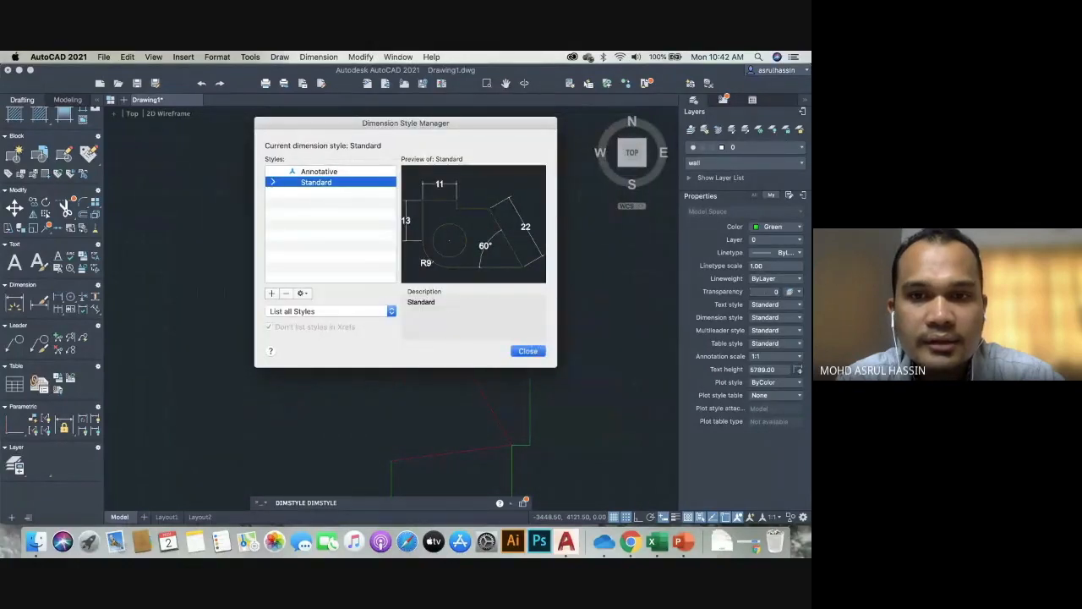
{"action": "left_click", "coordinate": [527, 350]}
Reopen the Standard dimension style for modification and set its text height to 20.
{"action": "scroll", "coordinate": [372, 233], "scroll_direction": "up", "scroll_amount": 5}
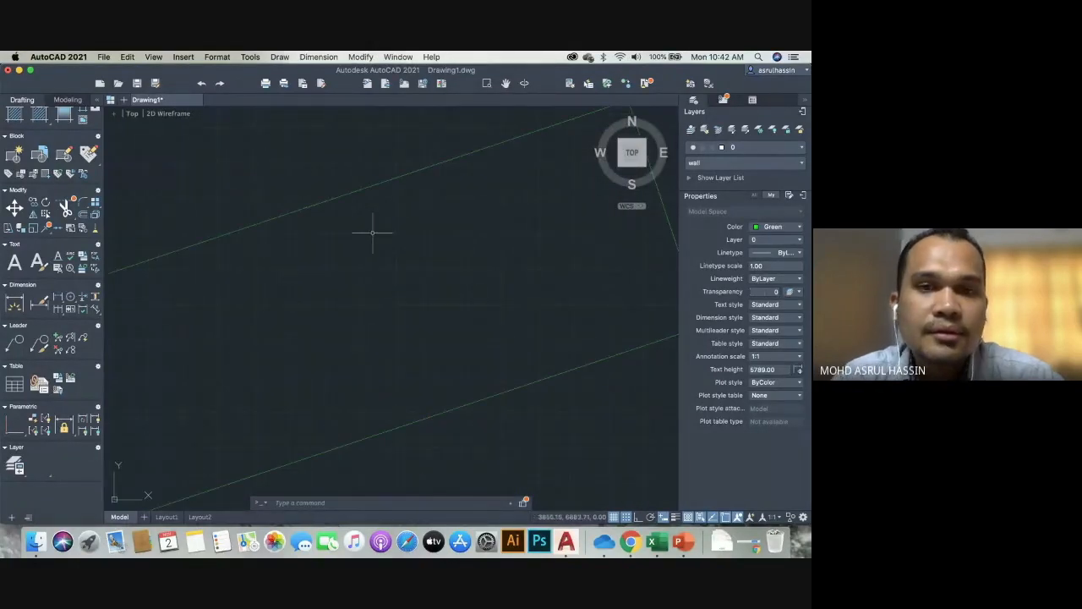
{"action": "scroll", "coordinate": [302, 211], "scroll_direction": "up", "scroll_amount": 4}
{"action": "scroll", "coordinate": [330, 169], "scroll_direction": "up", "scroll_amount": 6}
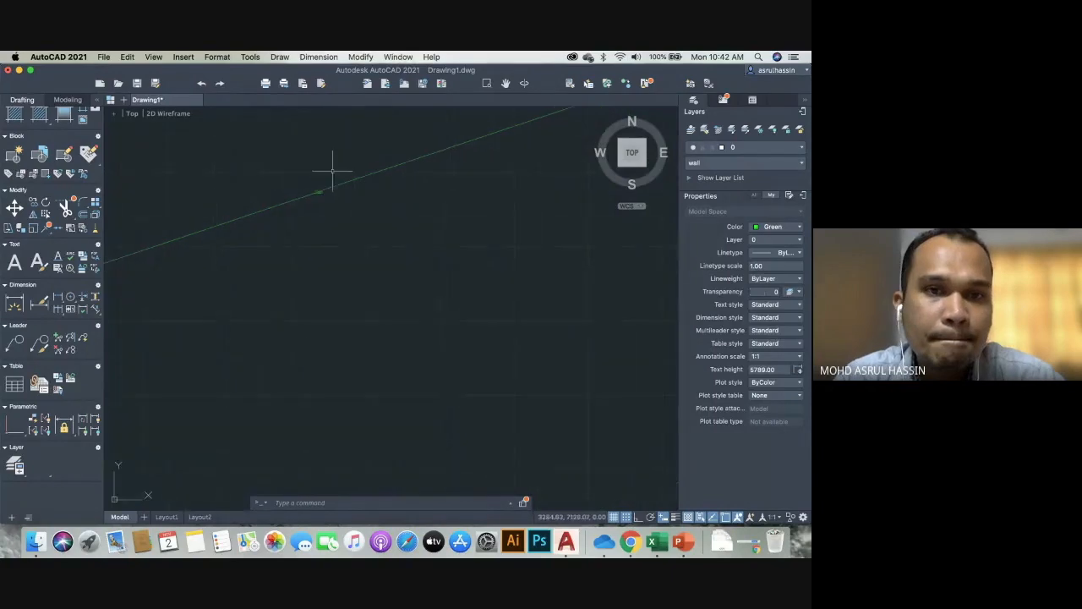
{"action": "scroll", "coordinate": [287, 258], "scroll_direction": "down", "scroll_amount": 3}
{"action": "scroll", "coordinate": [286, 258], "scroll_direction": "down", "scroll_amount": 8}
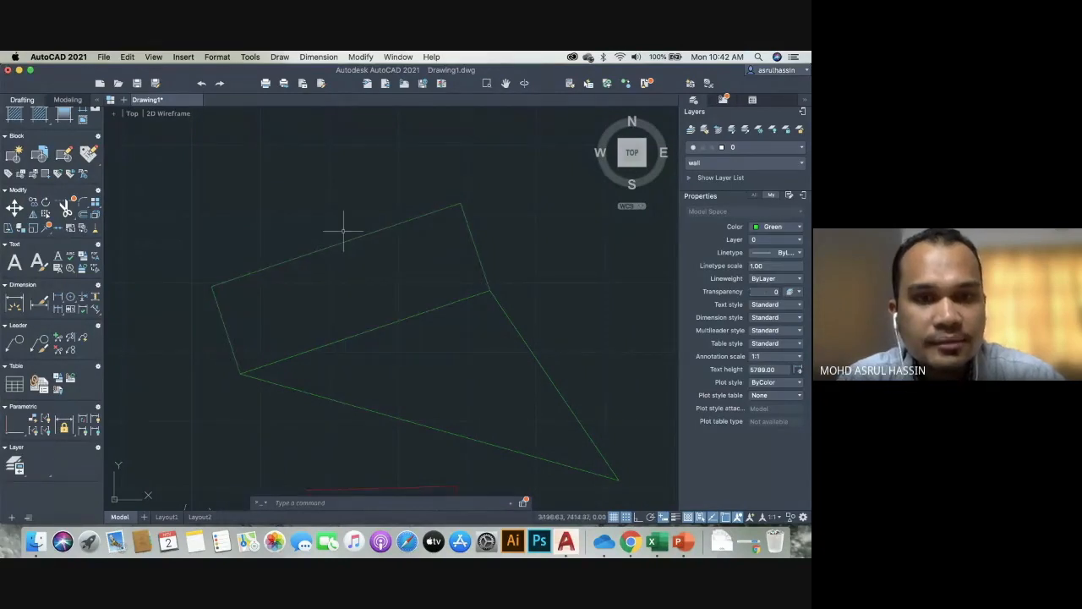
{"action": "type", "text": "d"}
{"action": "key", "text": "Return"}
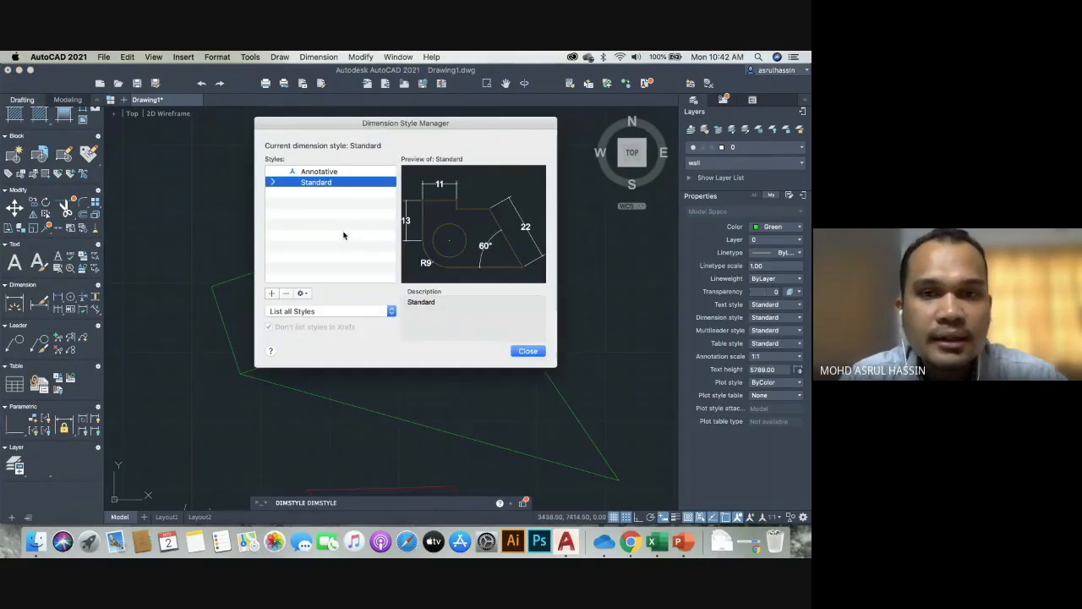
{"action": "left_click", "coordinate": [301, 292]}
{"action": "left_click", "coordinate": [320, 318]}
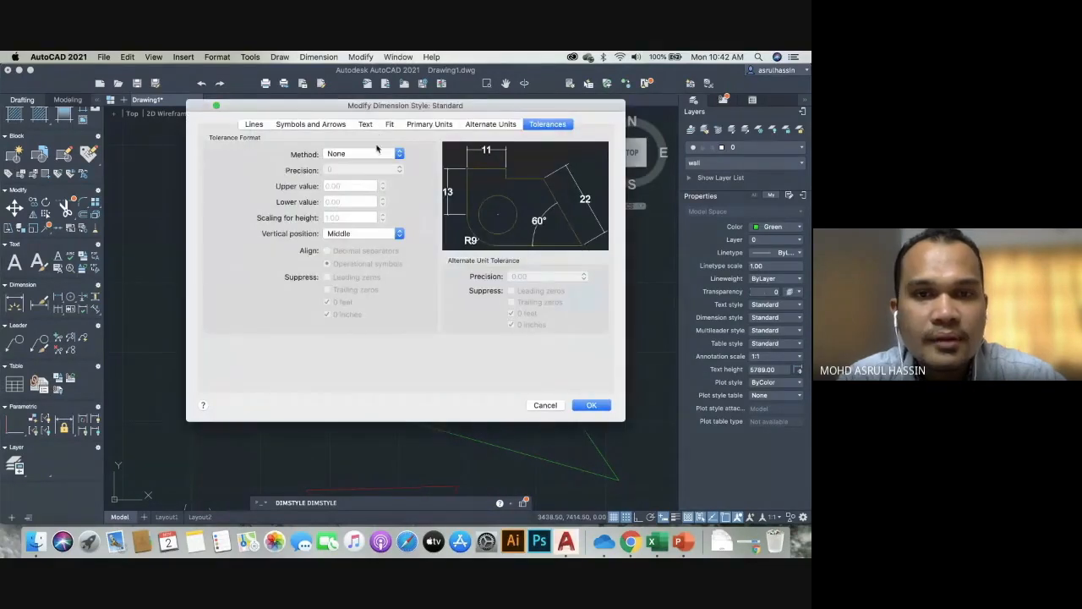
{"action": "left_click", "coordinate": [366, 125]}
{"action": "double_click", "coordinate": [342, 202]}
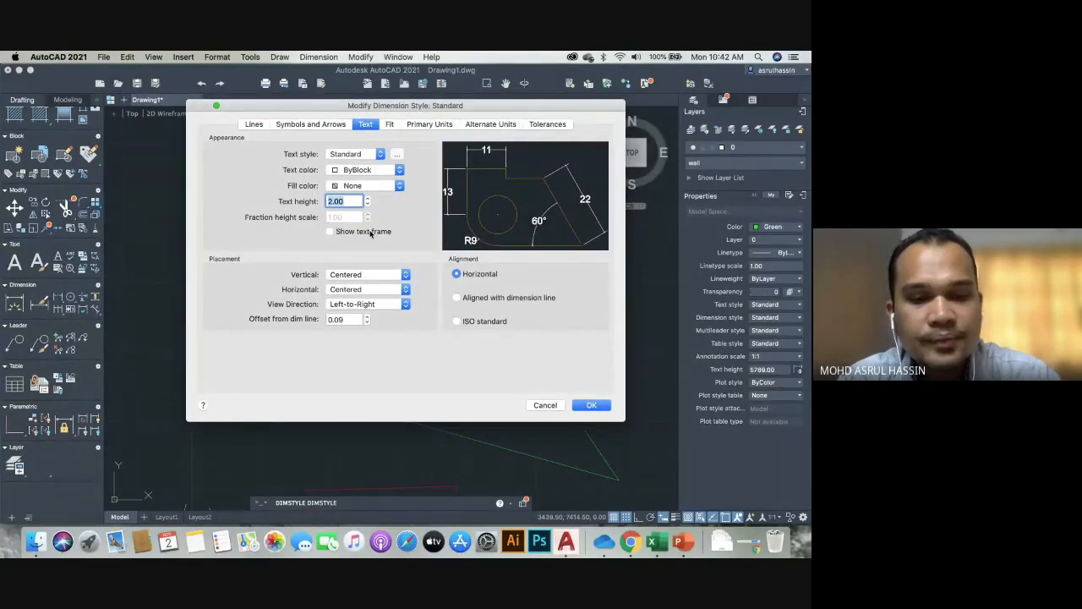
{"action": "type", "text": "20"}
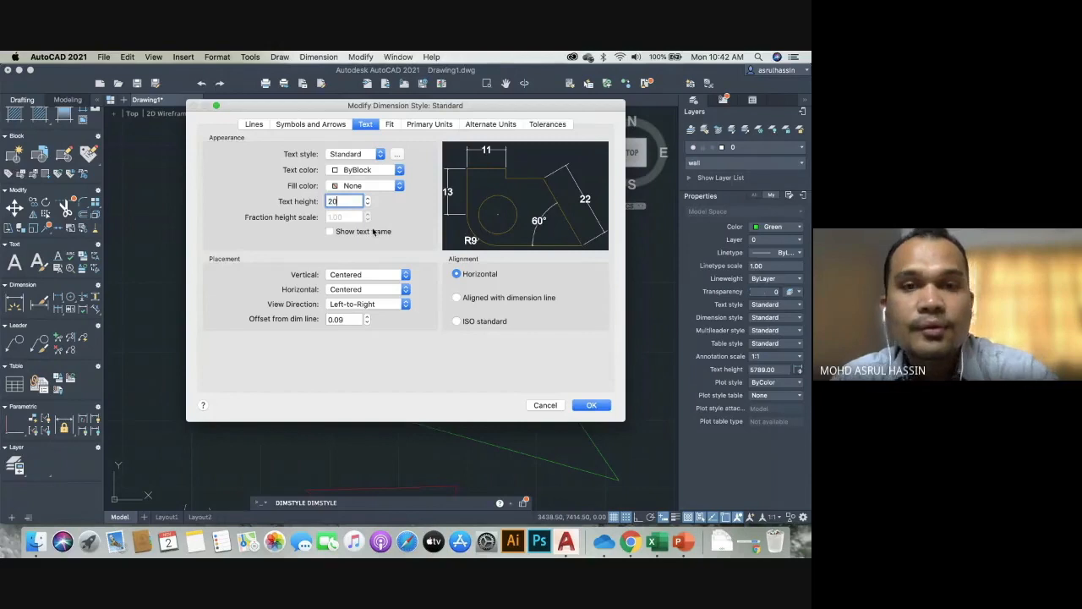
Set the Standard dimension style's extension lines to extend 50 beyond the dimension lines.
{"action": "left_click", "coordinate": [316, 125]}
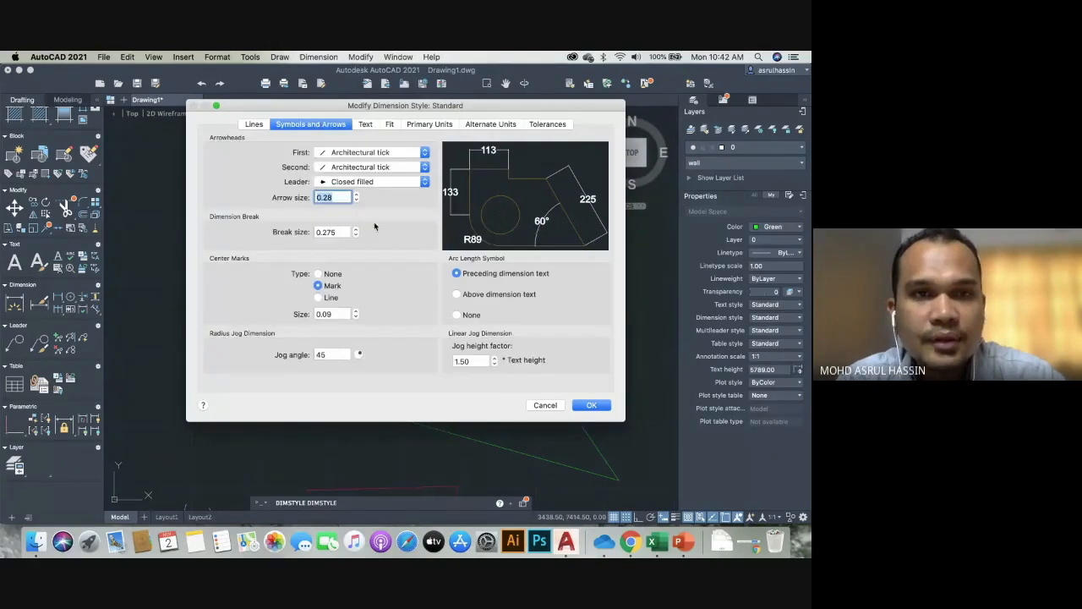
{"action": "left_click", "coordinate": [255, 125]}
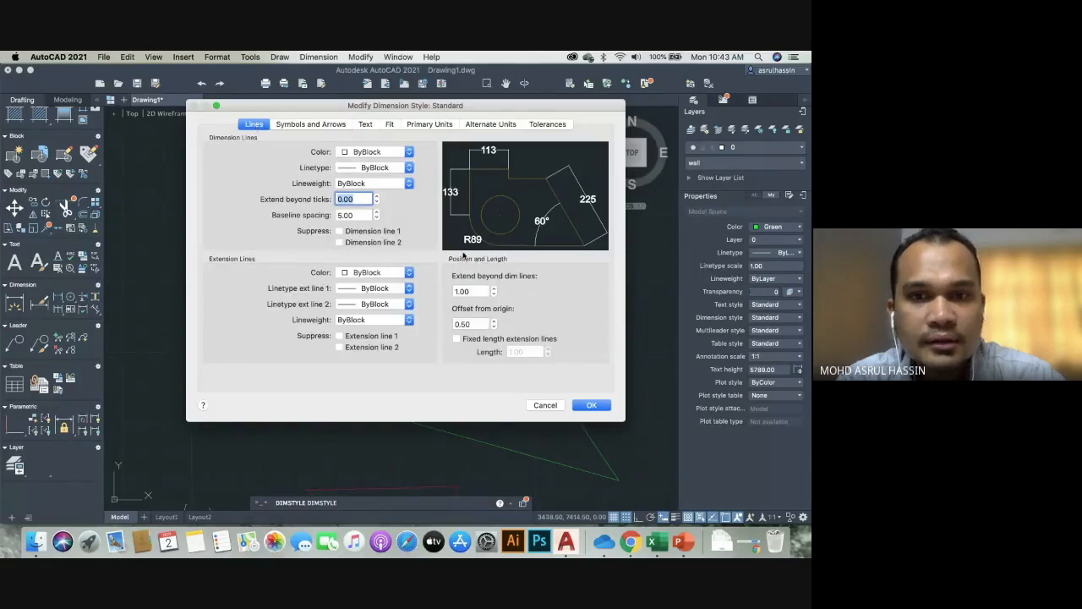
{"action": "left_click", "coordinate": [475, 291]}
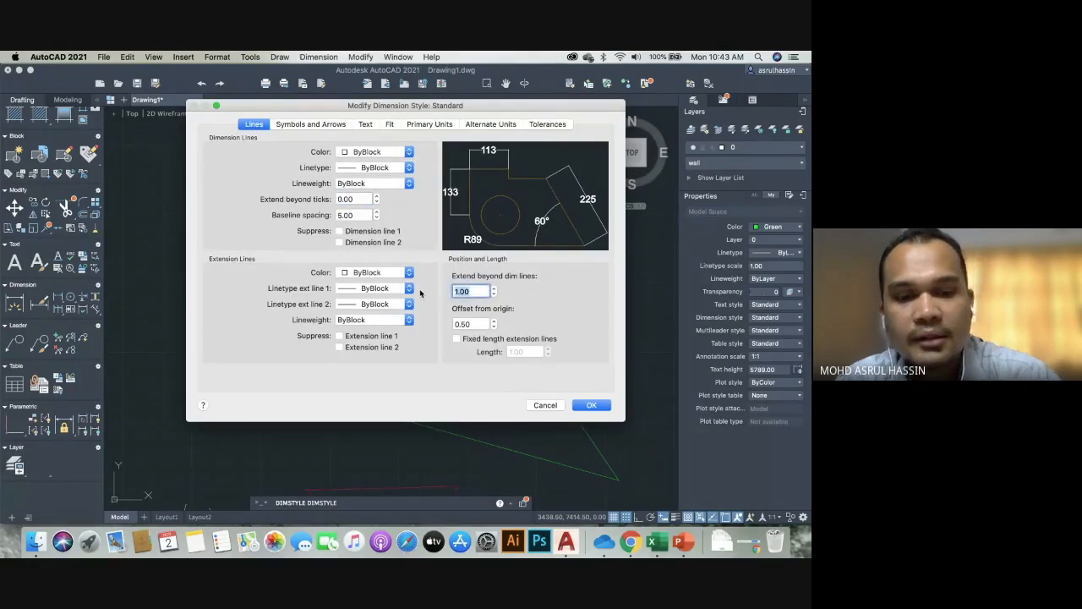
{"action": "type", "text": "50"}
Set the extension lines' offset from origin to 30, apply the style changes and close the Dimension Style Manager.
{"action": "left_click", "coordinate": [477, 324]}
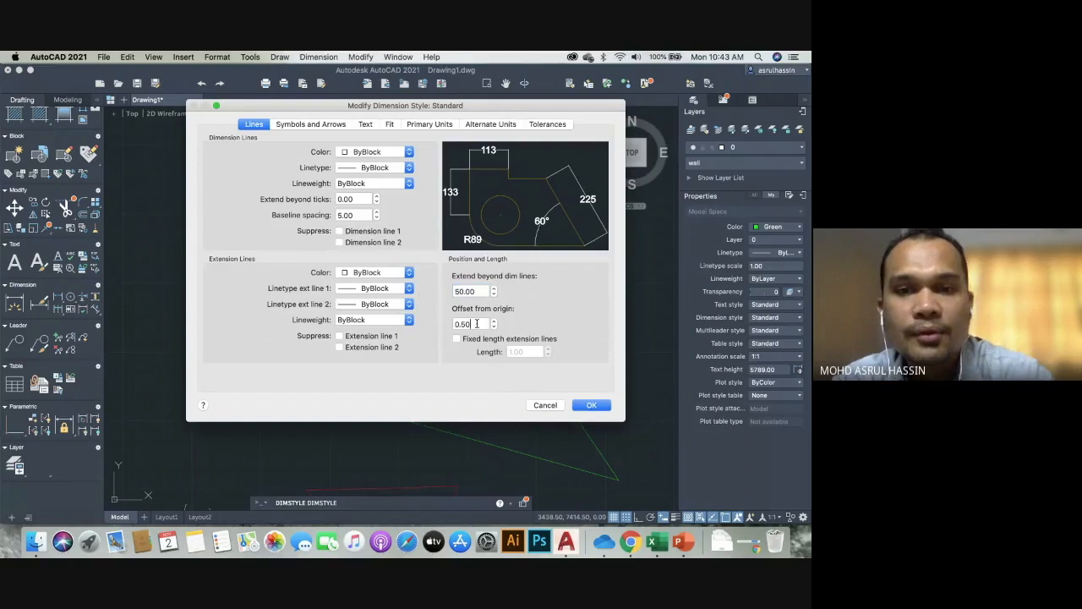
{"action": "left_click_drag", "start_coordinate": [476, 323], "coordinate": [446, 323]}
{"action": "type", "text": "6"}
{"action": "type", "text": "0"}
{"action": "key", "text": "Tab"}
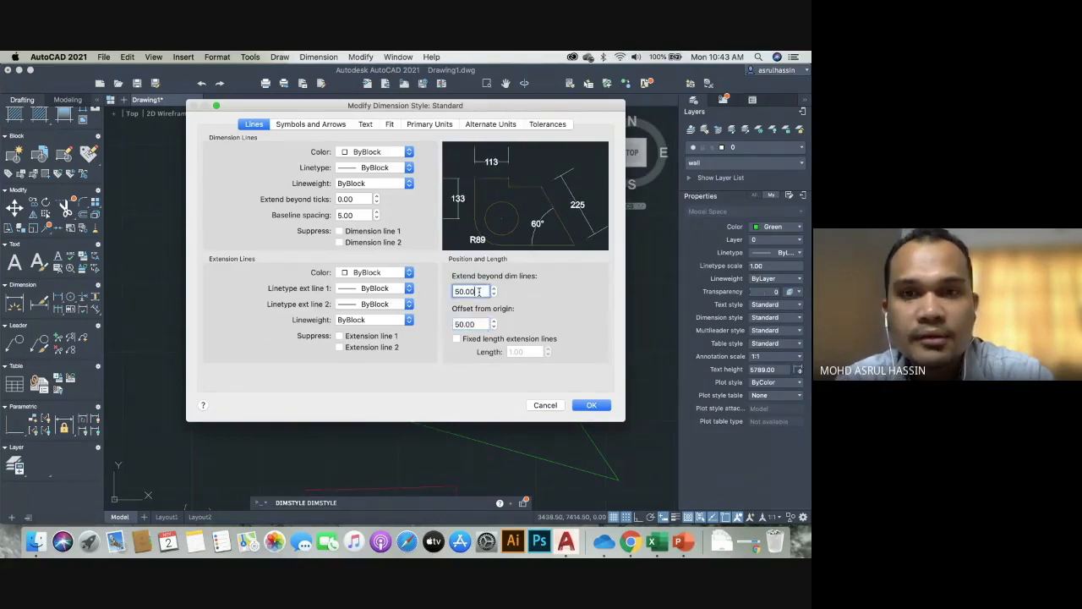
{"action": "type", "text": "30"}
{"action": "left_click", "coordinate": [472, 290]}
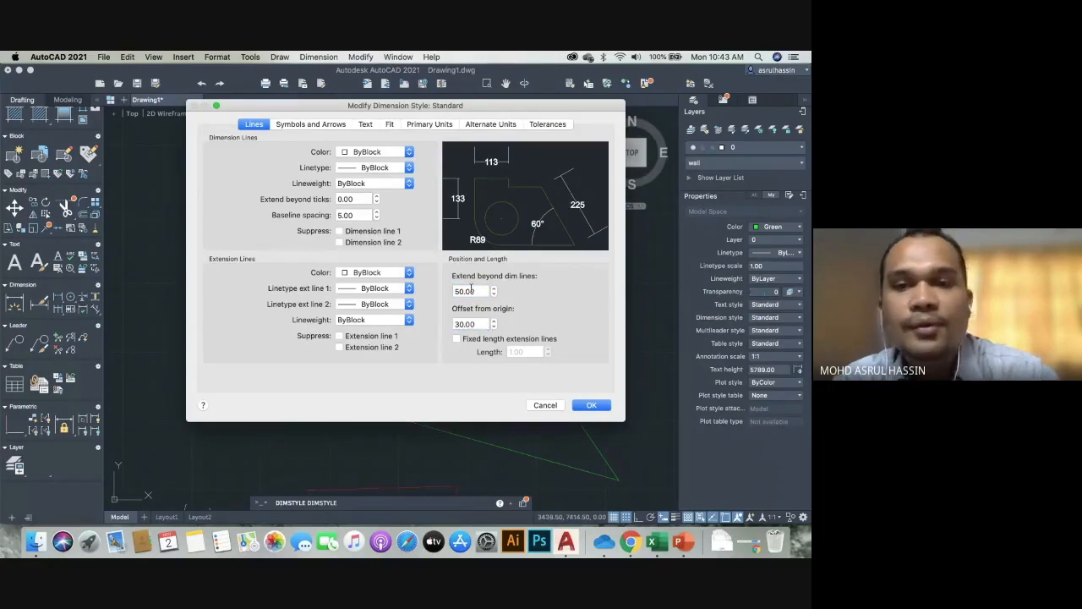
{"action": "left_click", "coordinate": [591, 405]}
{"action": "left_click", "coordinate": [526, 350]}
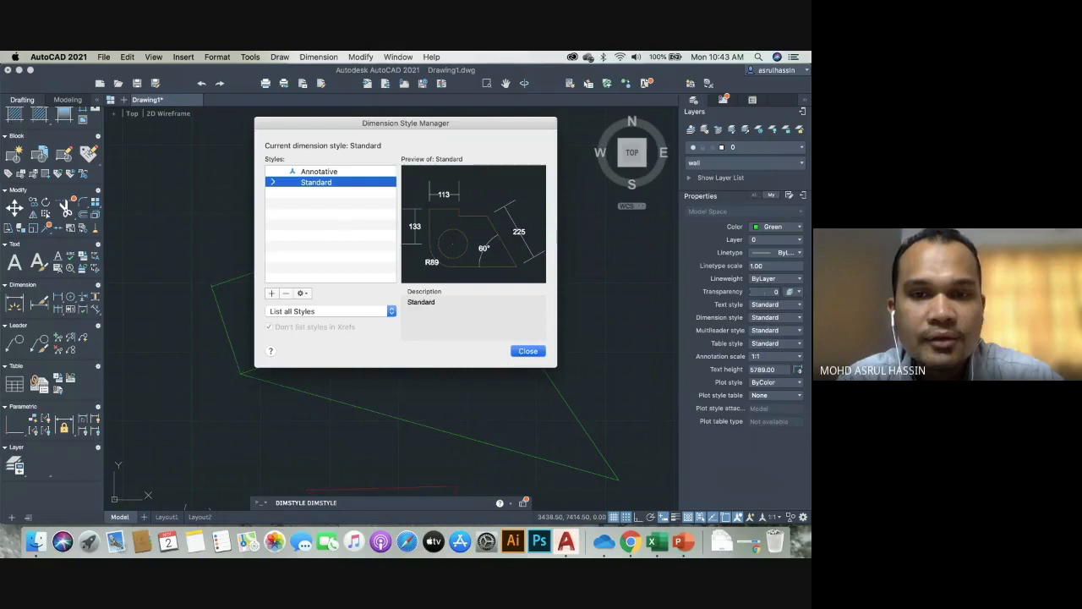
Examine the dimension text, ticks and extension lines of the aligned dimension on the slanted green shape.
{"action": "scroll", "coordinate": [483, 295], "scroll_direction": "up", "scroll_amount": 3}
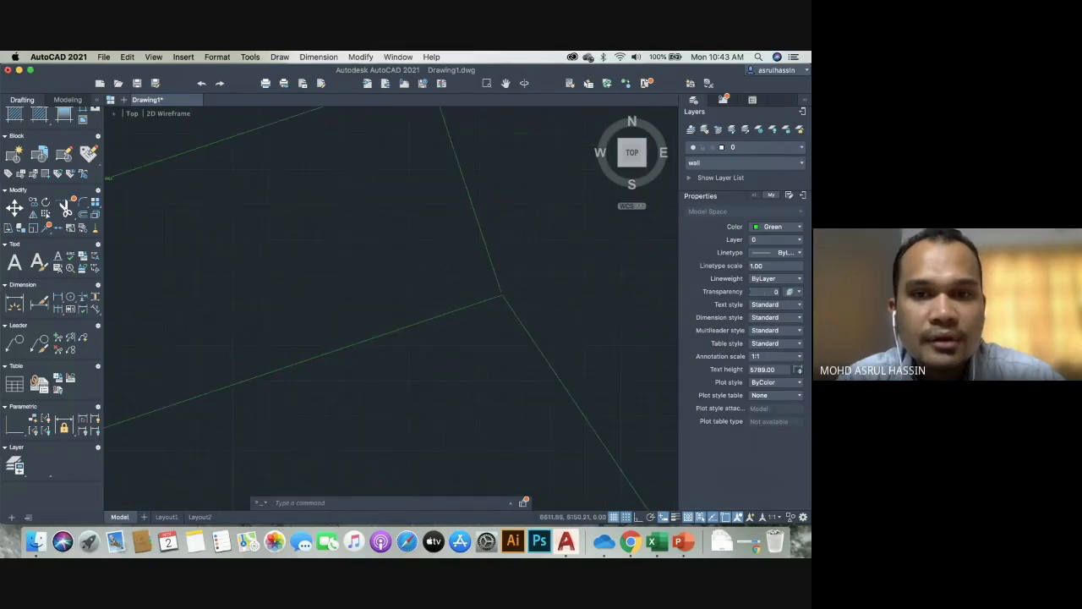
{"action": "scroll", "coordinate": [500, 294], "scroll_direction": "up", "scroll_amount": 5}
{"action": "scroll", "coordinate": [540, 272], "scroll_direction": "down", "scroll_amount": 4}
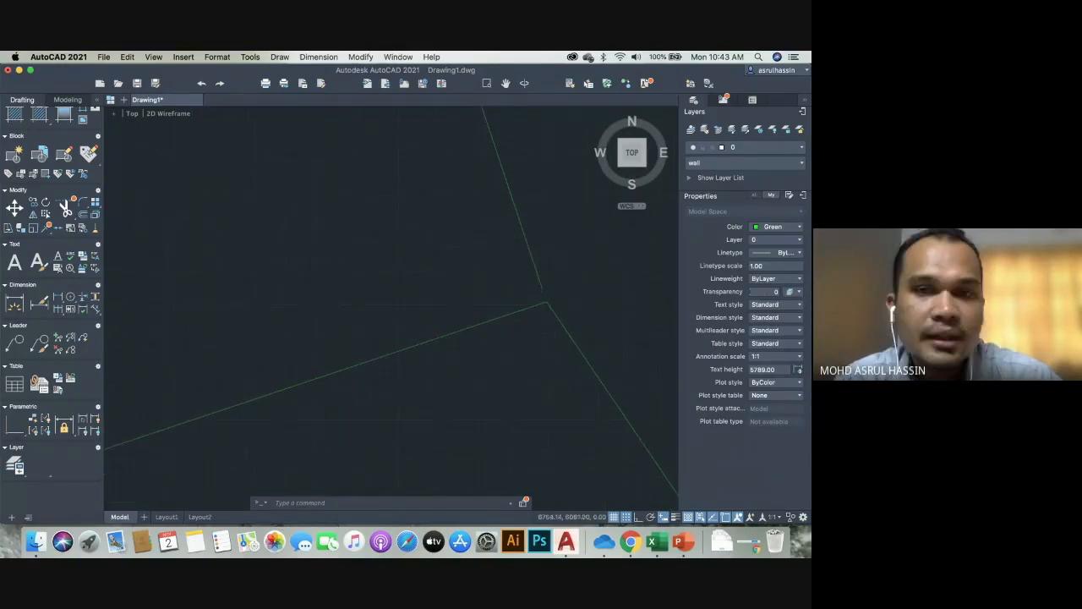
{"action": "scroll", "coordinate": [536, 190], "scroll_direction": "up", "scroll_amount": 4}
{"action": "mouse_move", "coordinate": [510, 211]}
{"action": "middle_mouse_down"}
{"action": "mouse_move", "coordinate": [514, 408]}
{"action": "mouse_move", "coordinate": [557, 362]}
{"action": "middle_mouse_up"}
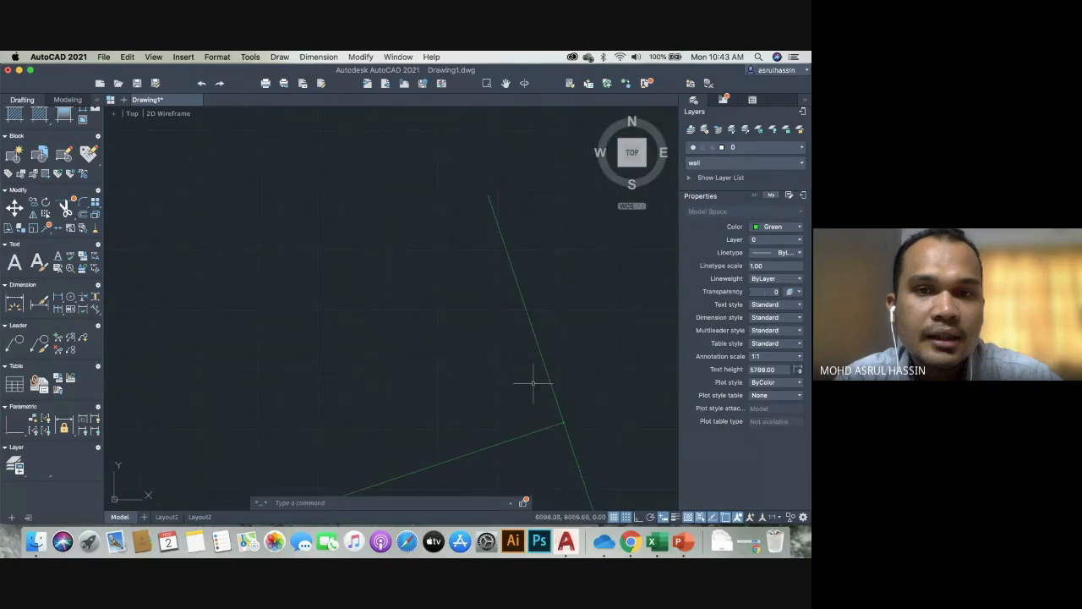
{"action": "middle_click_drag", "start_coordinate": [563, 429], "coordinate": [551, 341]}
{"action": "scroll", "coordinate": [442, 466], "scroll_direction": "down", "scroll_amount": 3}
{"action": "scroll", "coordinate": [527, 363], "scroll_direction": "up", "scroll_amount": 3}
{"action": "scroll", "coordinate": [515, 361], "scroll_direction": "up", "scroll_amount": 3}
{"action": "scroll", "coordinate": [459, 266], "scroll_direction": "down", "scroll_amount": 5}
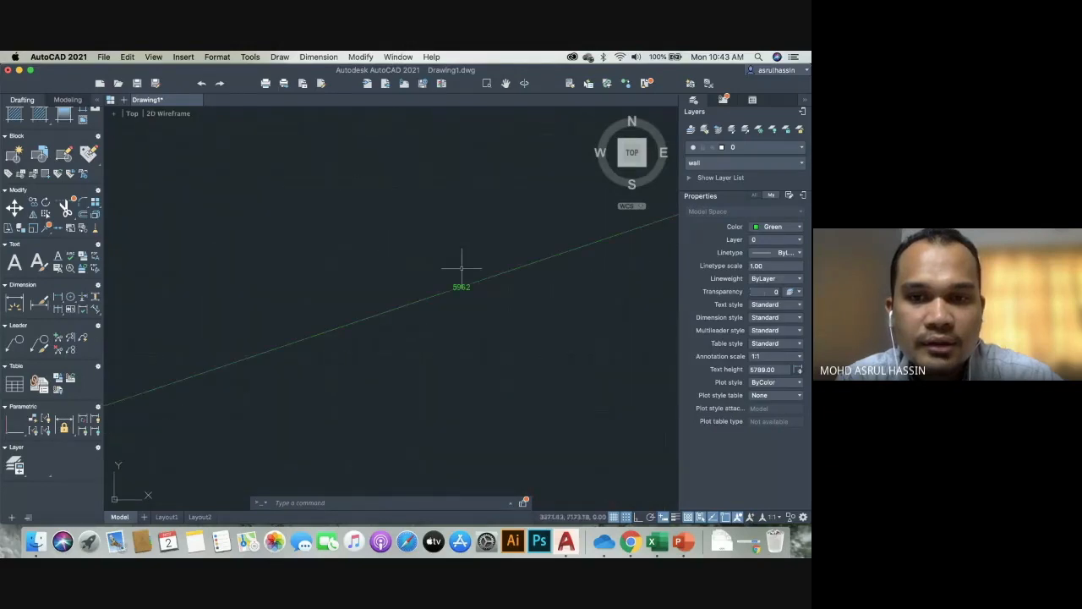
{"action": "scroll", "coordinate": [400, 262], "scroll_direction": "up", "scroll_amount": 5}
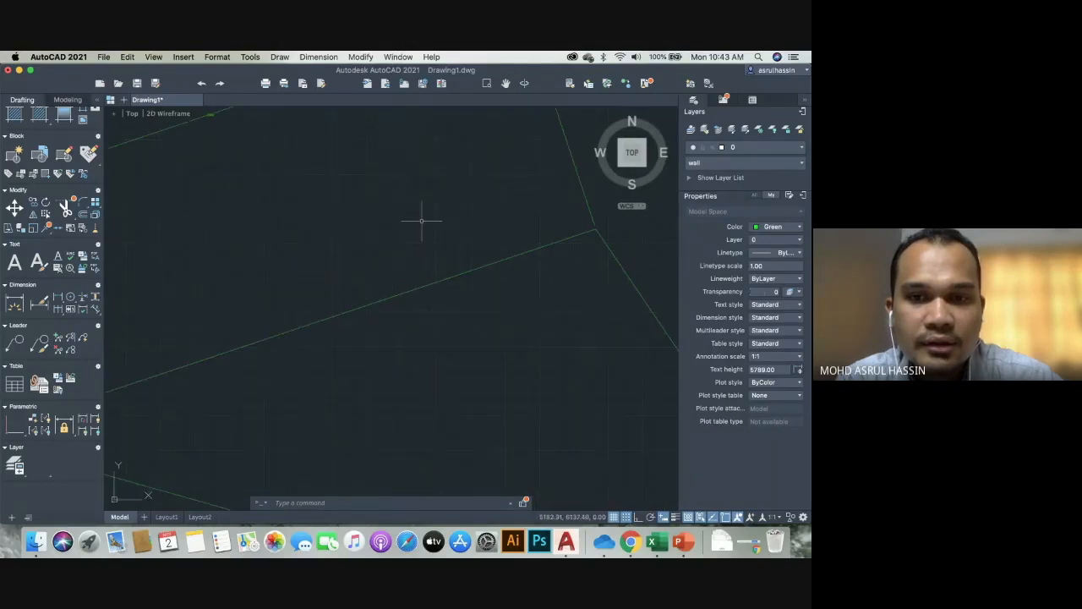
{"action": "scroll", "coordinate": [482, 261], "scroll_direction": "down", "scroll_amount": 3}
{"action": "scroll", "coordinate": [499, 265], "scroll_direction": "down", "scroll_amount": 3}
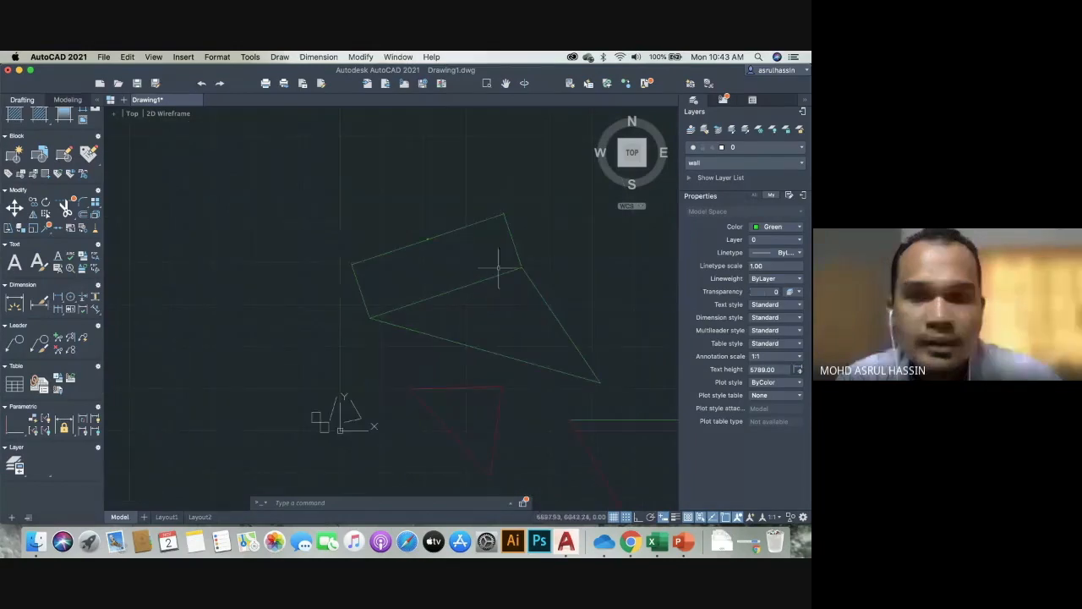
Reopen the Standard dimension style for modification and set its dimension break size to 5.
{"action": "type", "text": "d"}
{"action": "key", "text": "Return"}
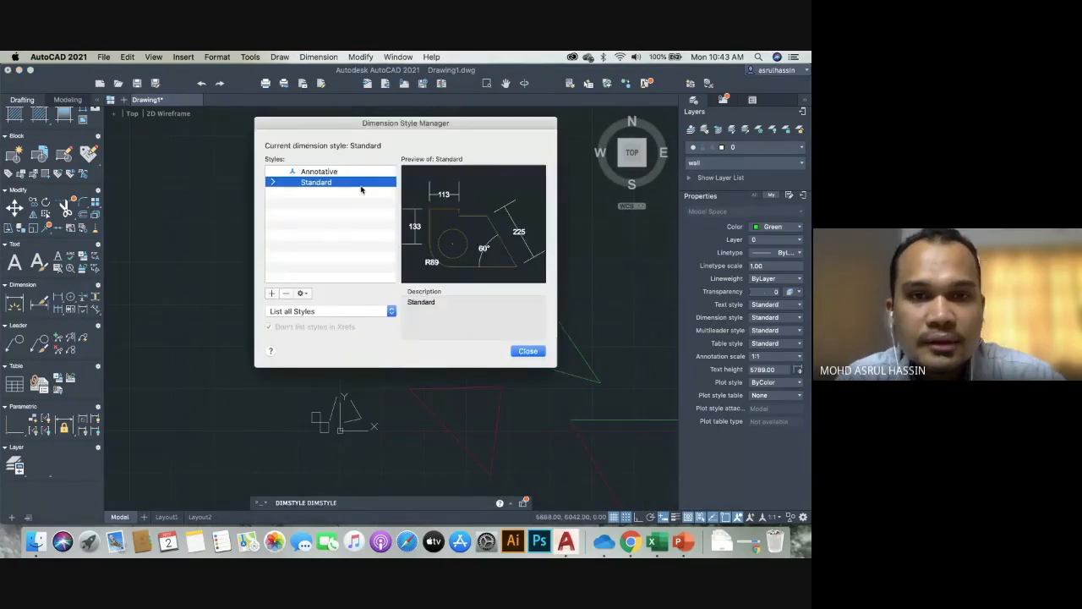
{"action": "left_click", "coordinate": [320, 313]}
{"action": "left_click", "coordinate": [320, 311]}
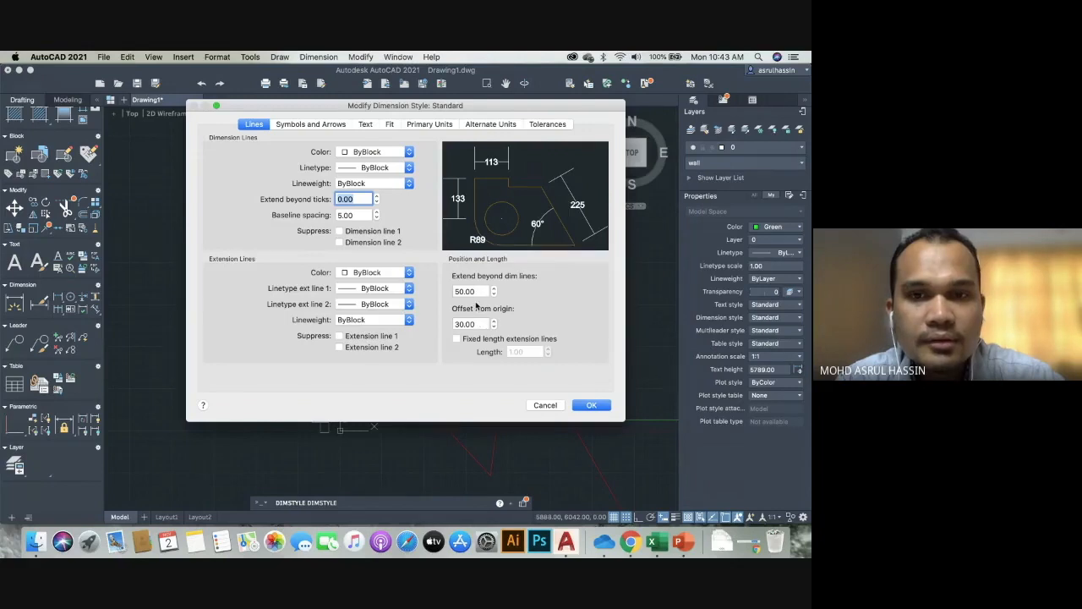
{"action": "left_click", "coordinate": [307, 125]}
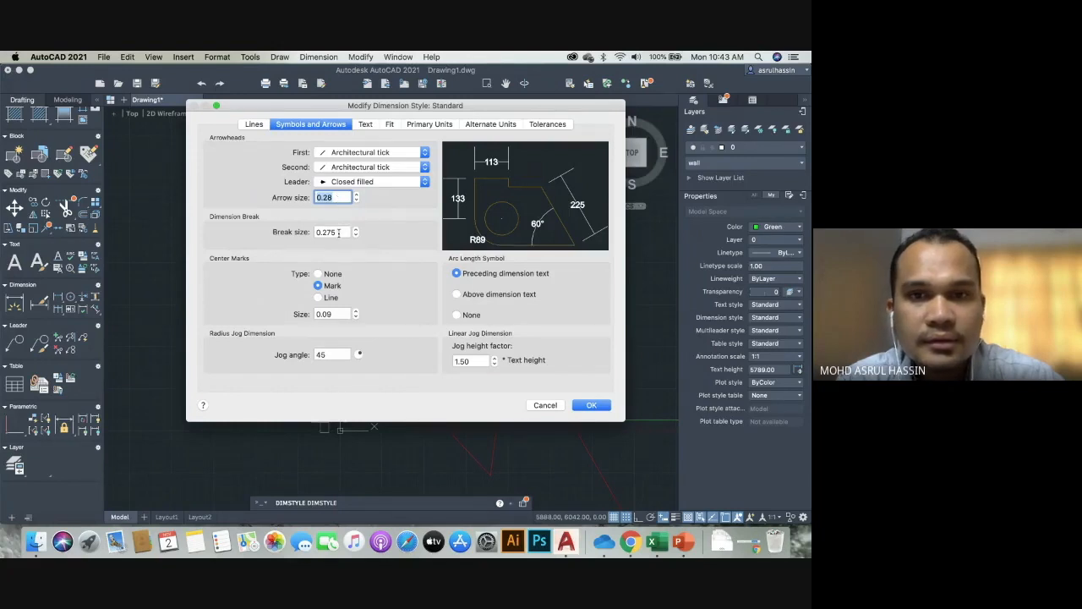
{"action": "left_click", "coordinate": [338, 232]}
{"action": "double_click", "coordinate": [339, 232]}
{"action": "type", "text": "5"}
{"action": "left_click", "coordinate": [349, 197]}
{"action": "double_click", "coordinate": [349, 197]}
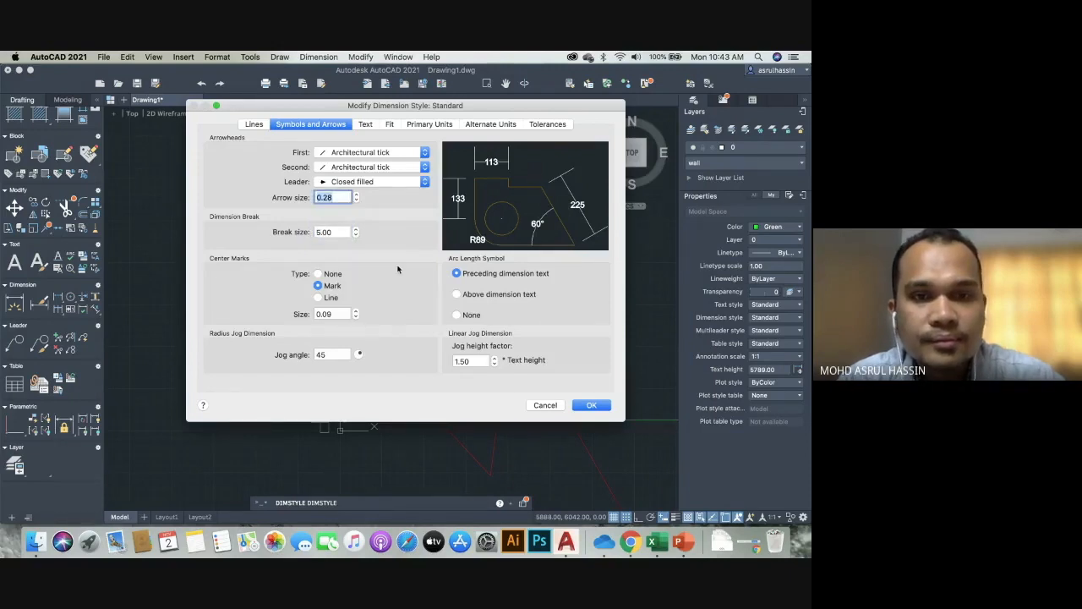
Set the dimension text height to 100 and review the fit, primary units and alternate units settings.
{"action": "left_click", "coordinate": [365, 124]}
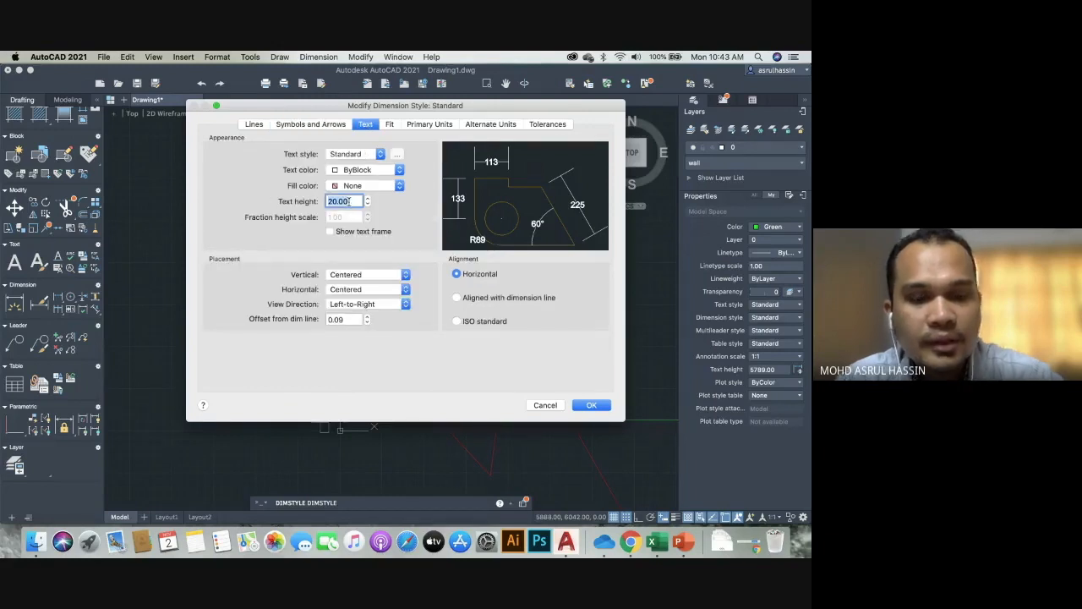
{"action": "type", "text": "100"}
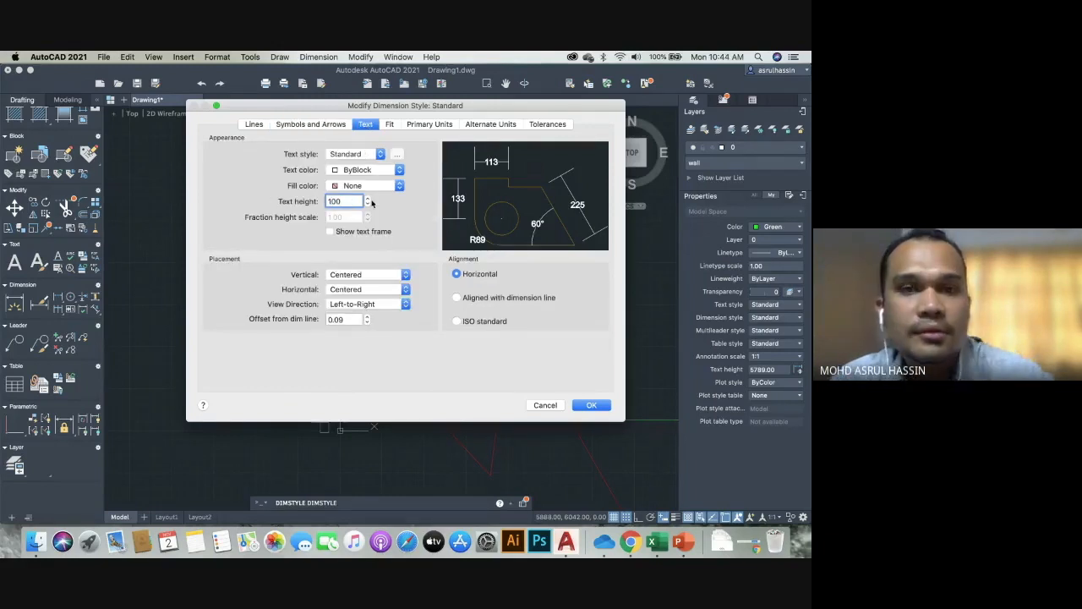
{"action": "left_click", "coordinate": [389, 124]}
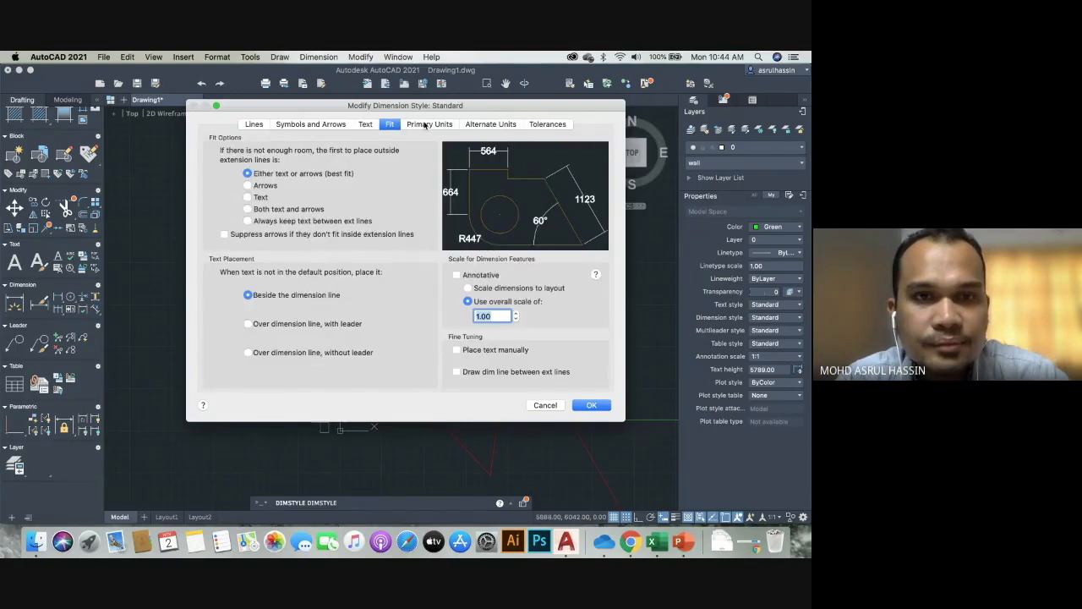
{"action": "left_click", "coordinate": [427, 124]}
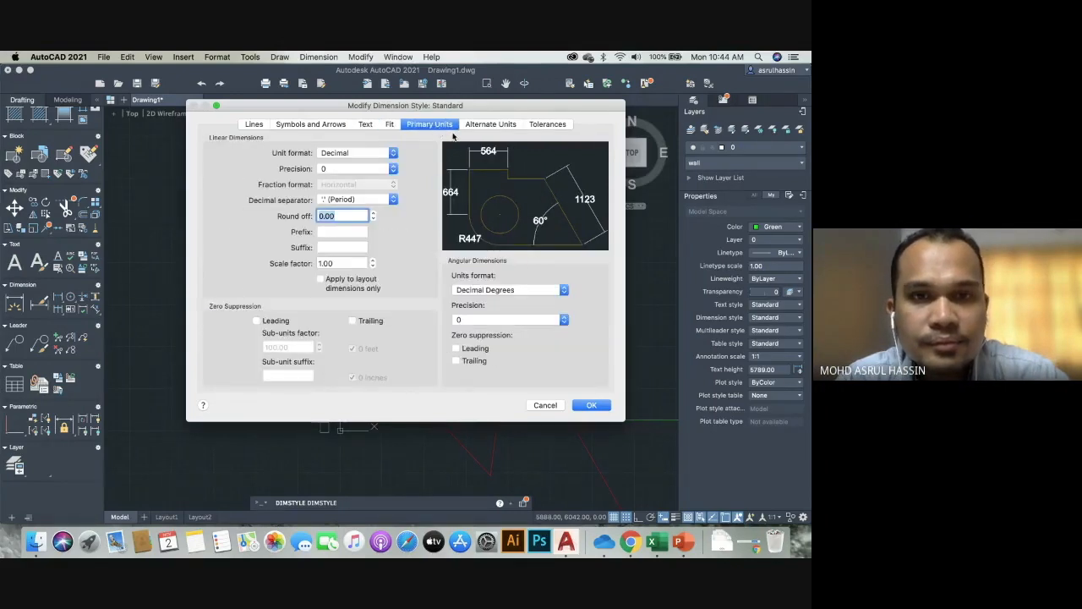
{"action": "left_click", "coordinate": [491, 124]}
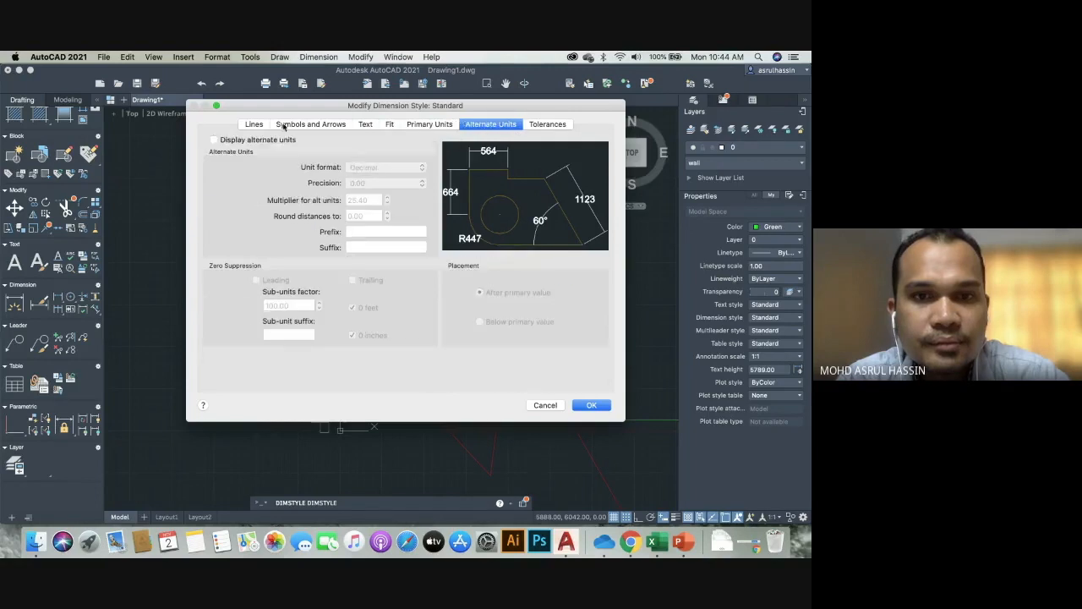
Set the arrow size of the Standard dimension style to 50, keeping the architectural tick arrowheads.
{"action": "left_click", "coordinate": [253, 124]}
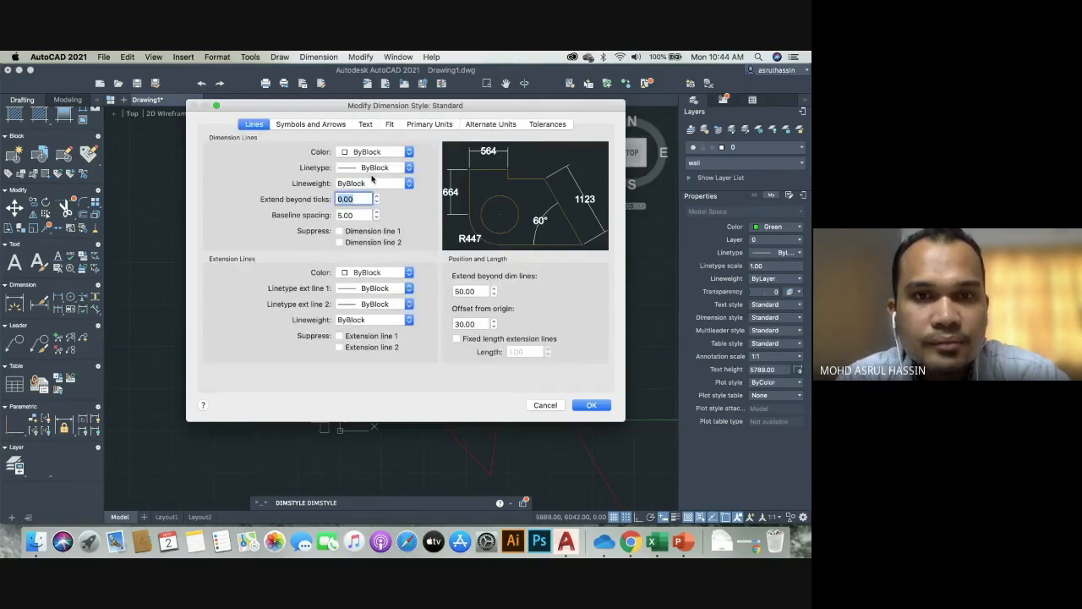
{"action": "left_click", "coordinate": [328, 127]}
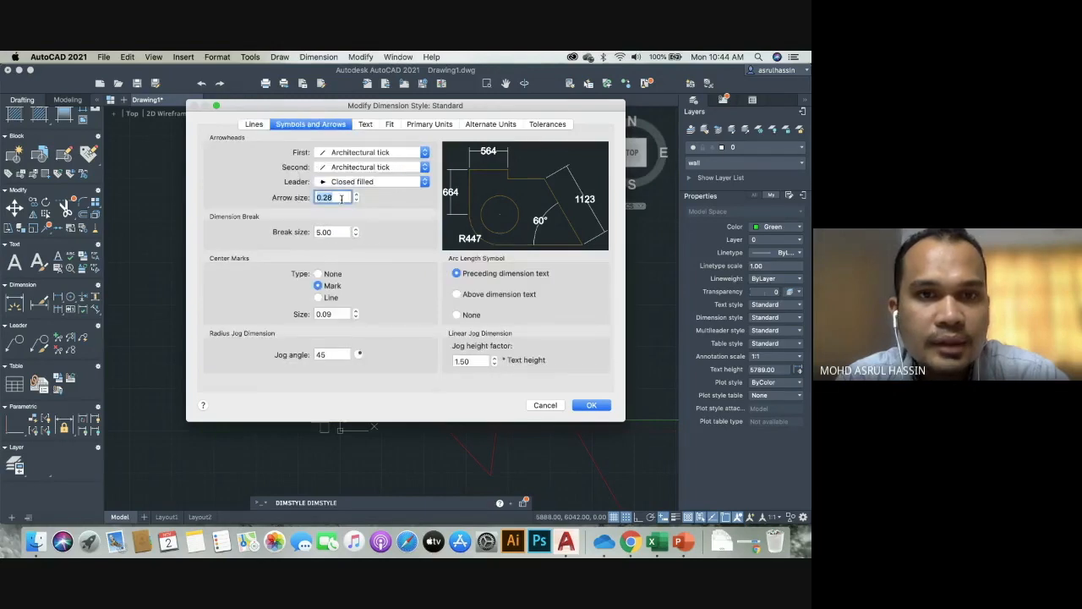
{"action": "type", "text": "50"}
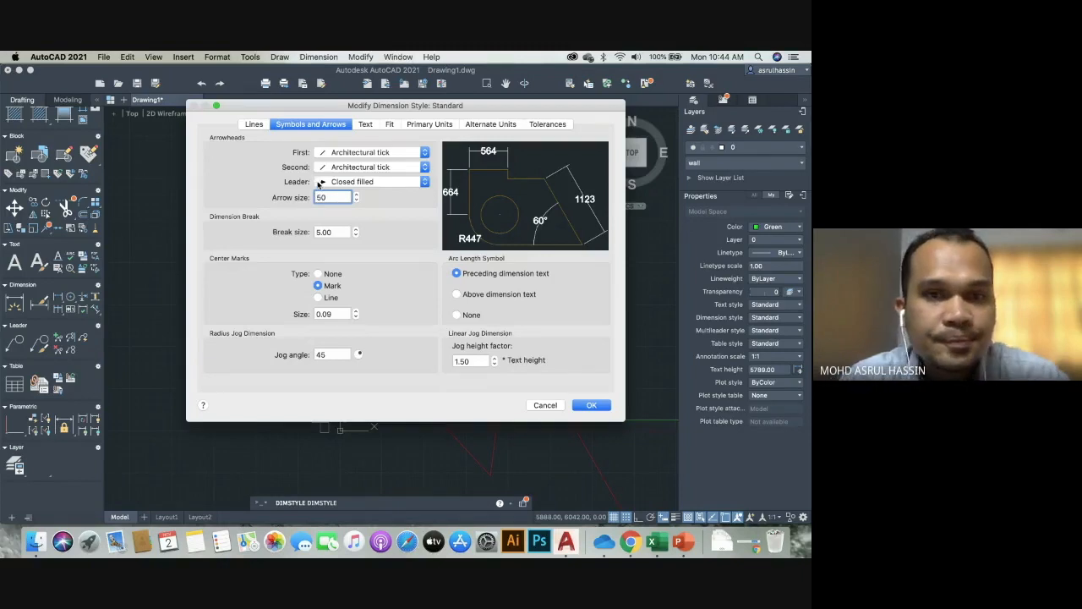
Set the dimension lines to extend 50 beyond the ticks, apply the style and close the Dimension Style Manager.
{"action": "left_click", "coordinate": [253, 124]}
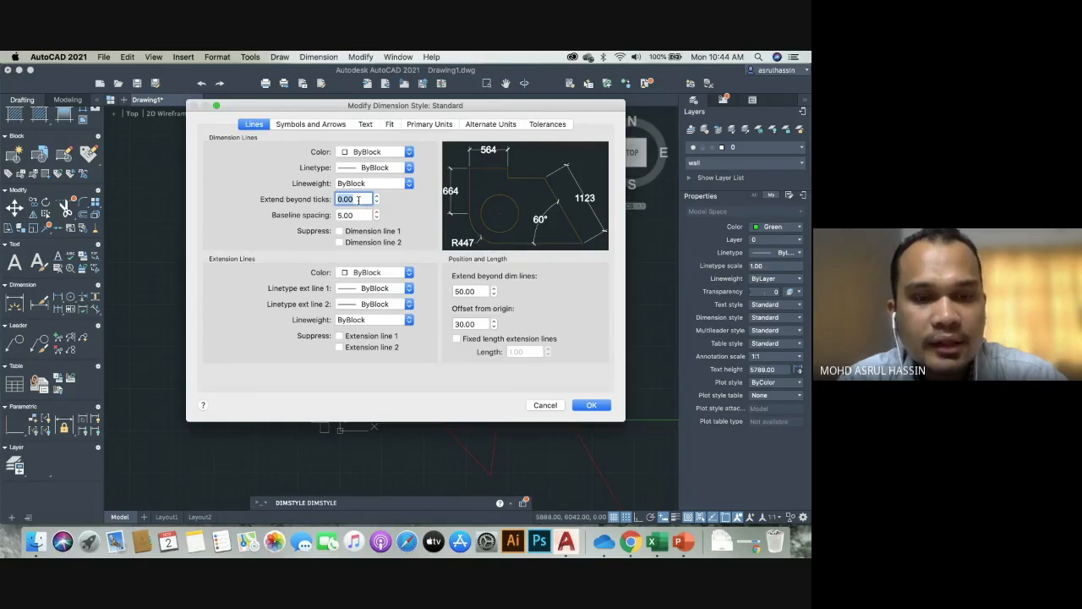
{"action": "type", "text": "50"}
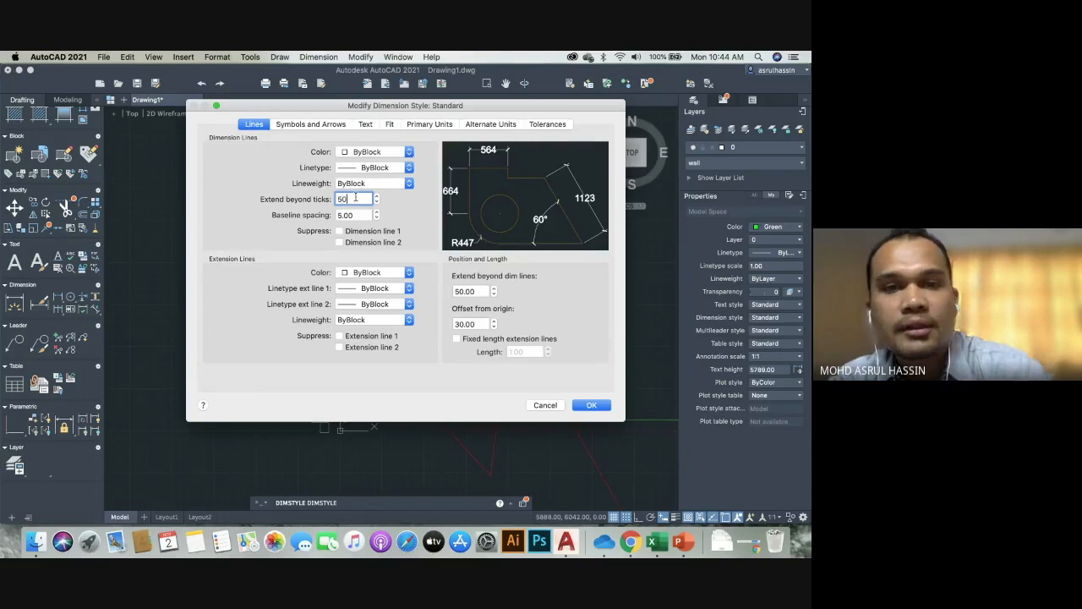
{"action": "left_click", "coordinate": [476, 290]}
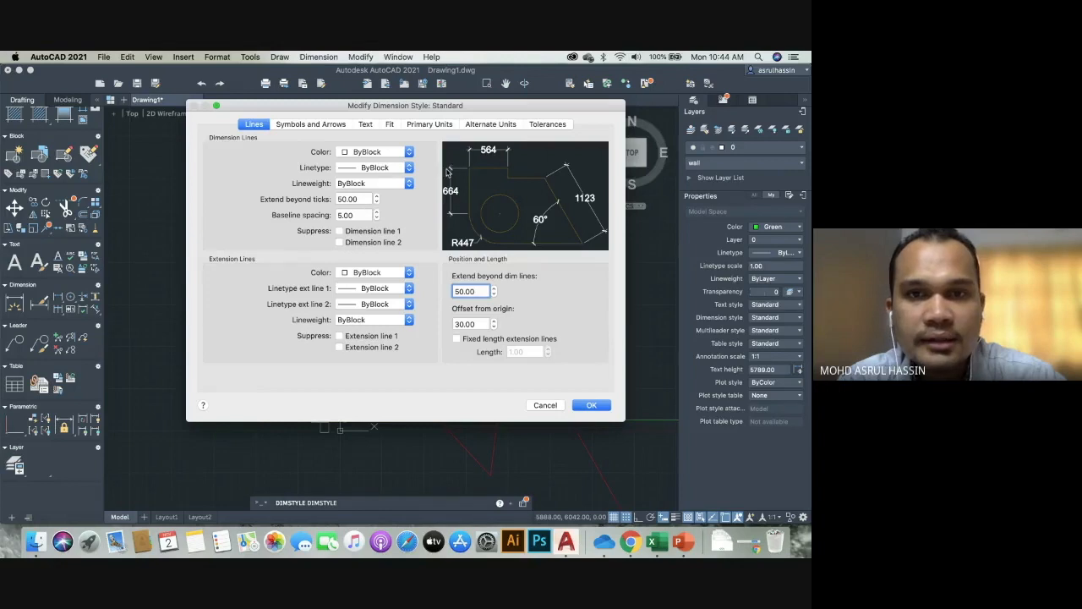
{"action": "left_click", "coordinate": [591, 405]}
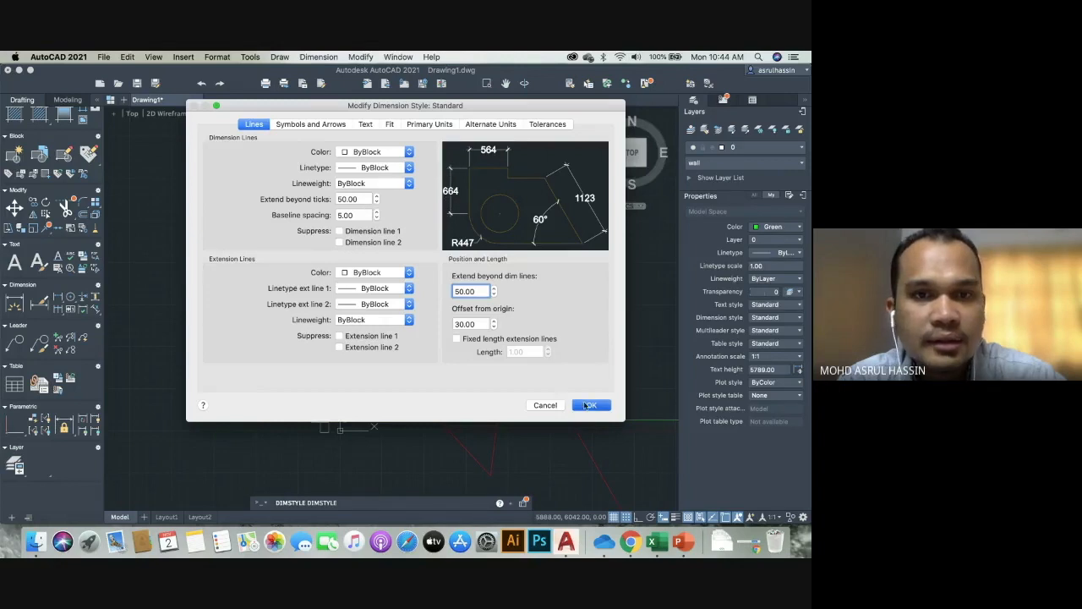
{"action": "left_click", "coordinate": [526, 350]}
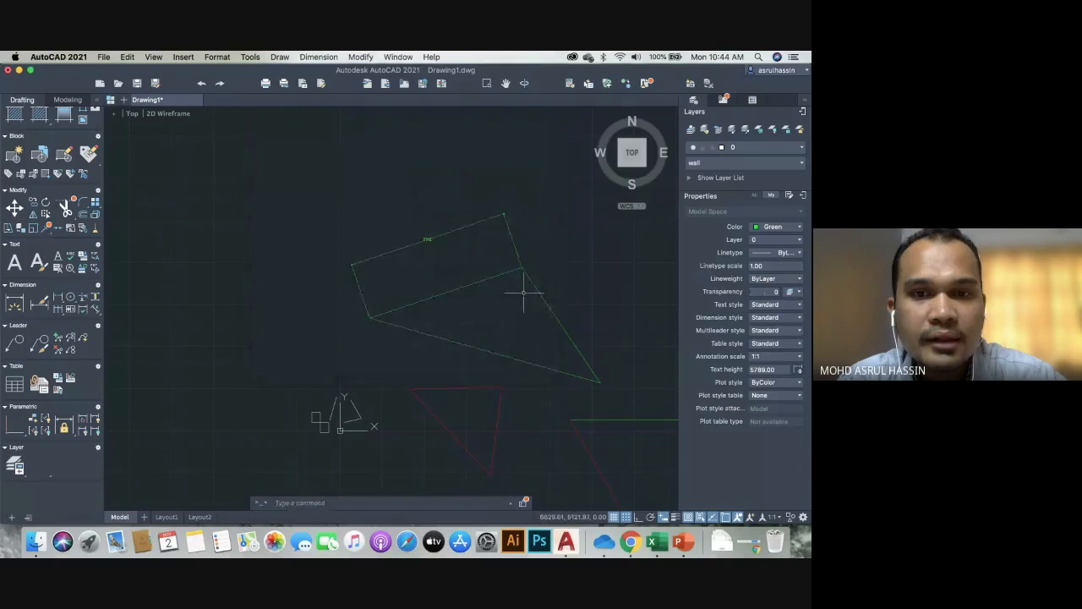
Examine the text size and architectural ticks of the updated aligned and vertical dimensions in the drawing.
{"action": "scroll", "coordinate": [511, 291], "scroll_direction": "down", "scroll_amount": 2}
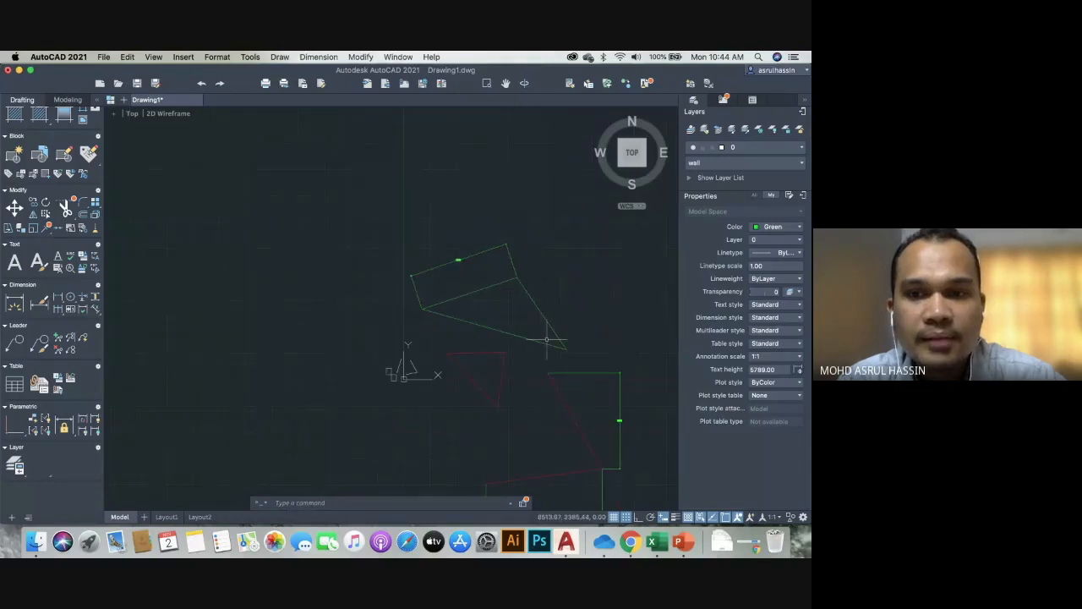
{"action": "scroll", "coordinate": [493, 273], "scroll_direction": "up", "scroll_amount": 6}
{"action": "scroll", "coordinate": [470, 256], "scroll_direction": "down", "scroll_amount": 4}
{"action": "scroll", "coordinate": [466, 254], "scroll_direction": "down", "scroll_amount": 3}
{"action": "scroll", "coordinate": [437, 251], "scroll_direction": "up", "scroll_amount": 3}
{"action": "scroll", "coordinate": [398, 225], "scroll_direction": "down", "scroll_amount": 3}
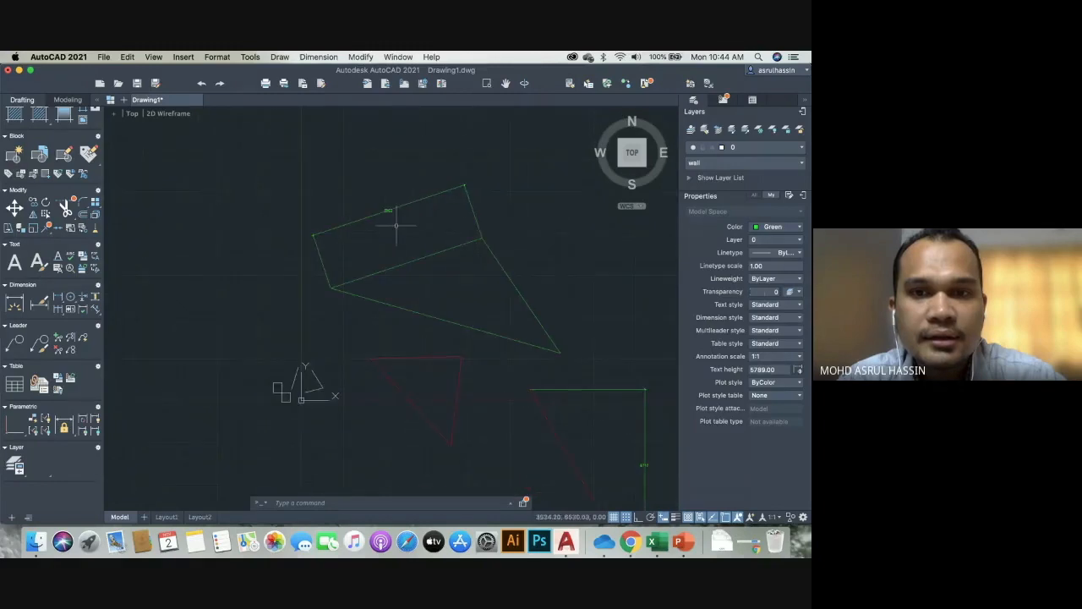
{"action": "scroll", "coordinate": [527, 365], "scroll_direction": "up", "scroll_amount": 5}
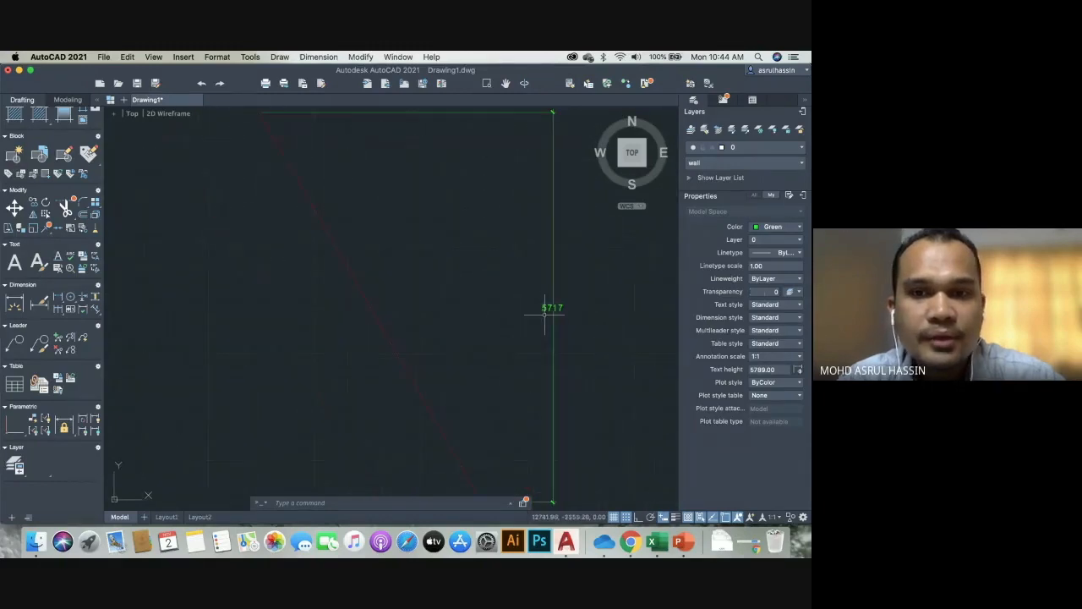
{"action": "scroll", "coordinate": [521, 207], "scroll_direction": "down", "scroll_amount": 3}
{"action": "scroll", "coordinate": [535, 142], "scroll_direction": "up", "scroll_amount": 7}
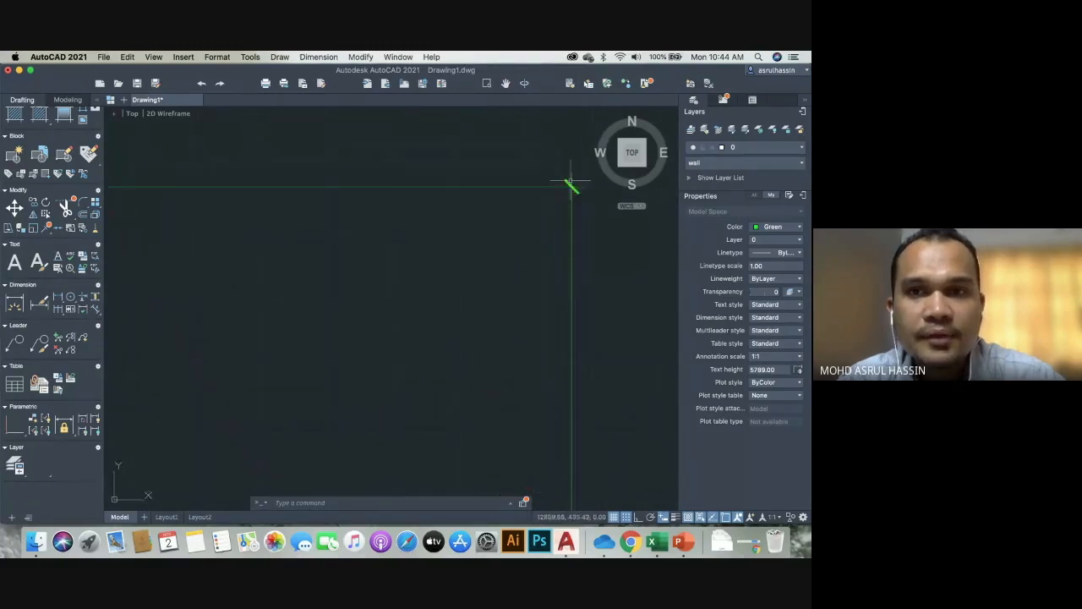
{"action": "scroll", "coordinate": [565, 179], "scroll_direction": "down", "scroll_amount": 5}
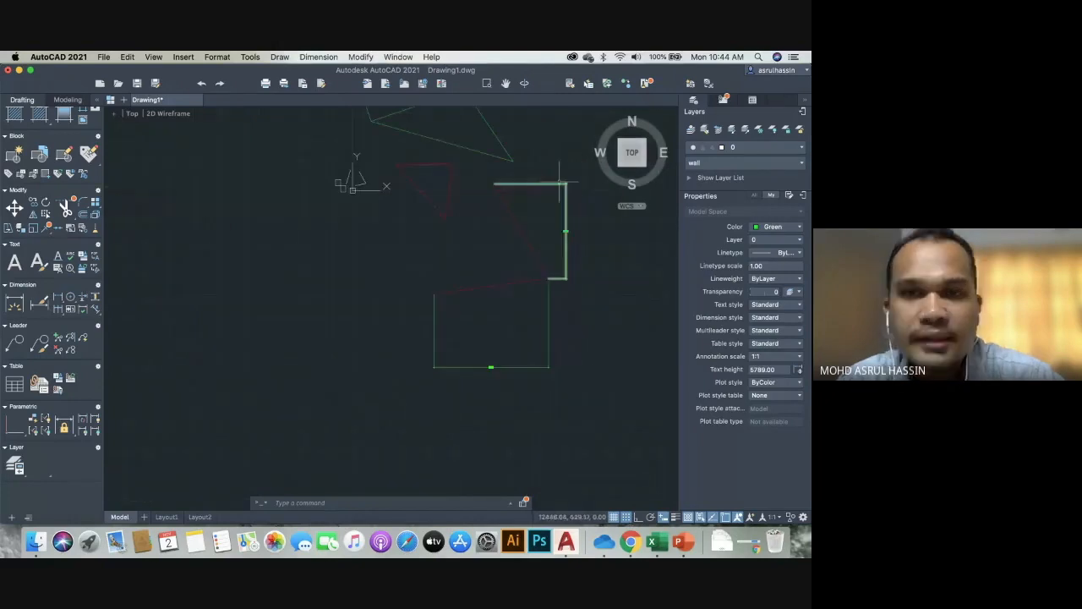
Open the Dimension Style Manager to view the Standard style's preview, and close it.
{"action": "type", "text": "c"}
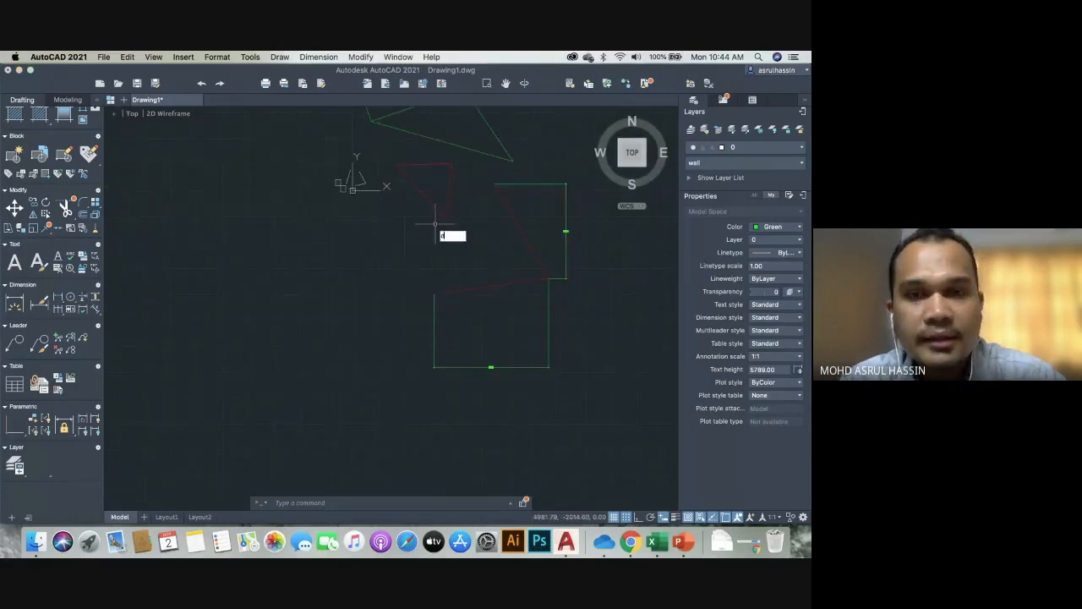
{"action": "key", "text": "Return"}
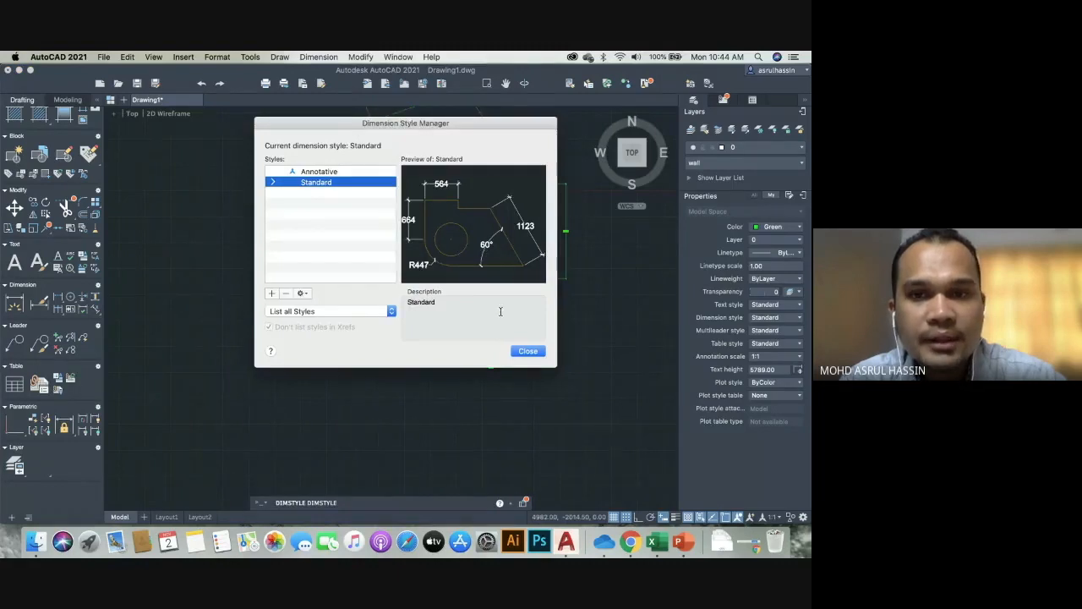
{"action": "left_click", "coordinate": [527, 351]}
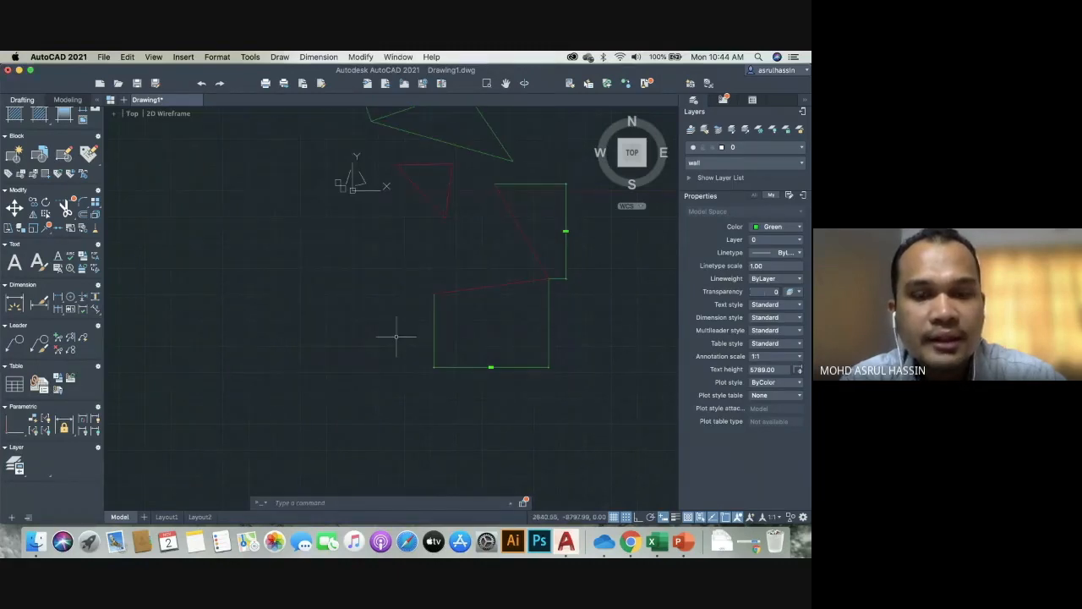
Try the command name dimensionmanager, reopen the Dimension Style Manager with its short command, and close it.
{"action": "type", "text": "dimen"}
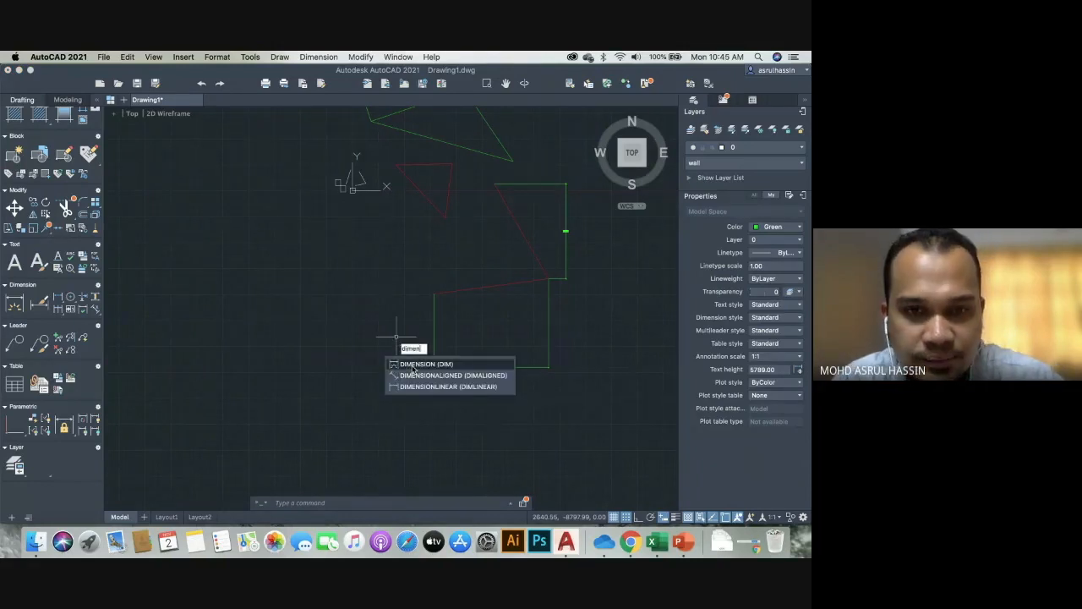
{"action": "left_click", "coordinate": [412, 365]}
{"action": "key", "text": "Escape"}
{"action": "type", "text": "d"}
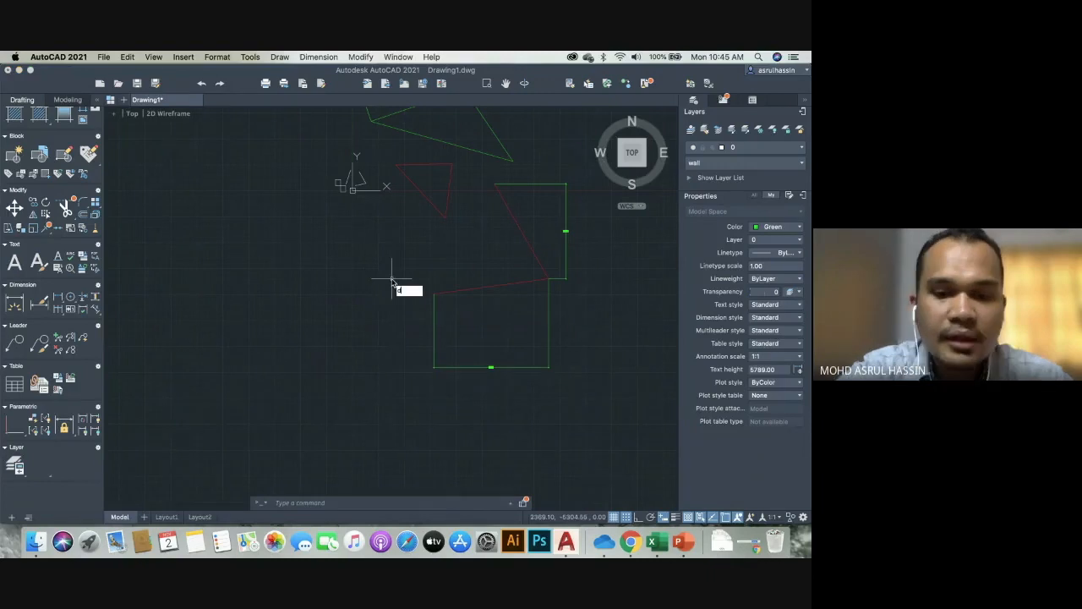
{"action": "type", "text": "ime"}
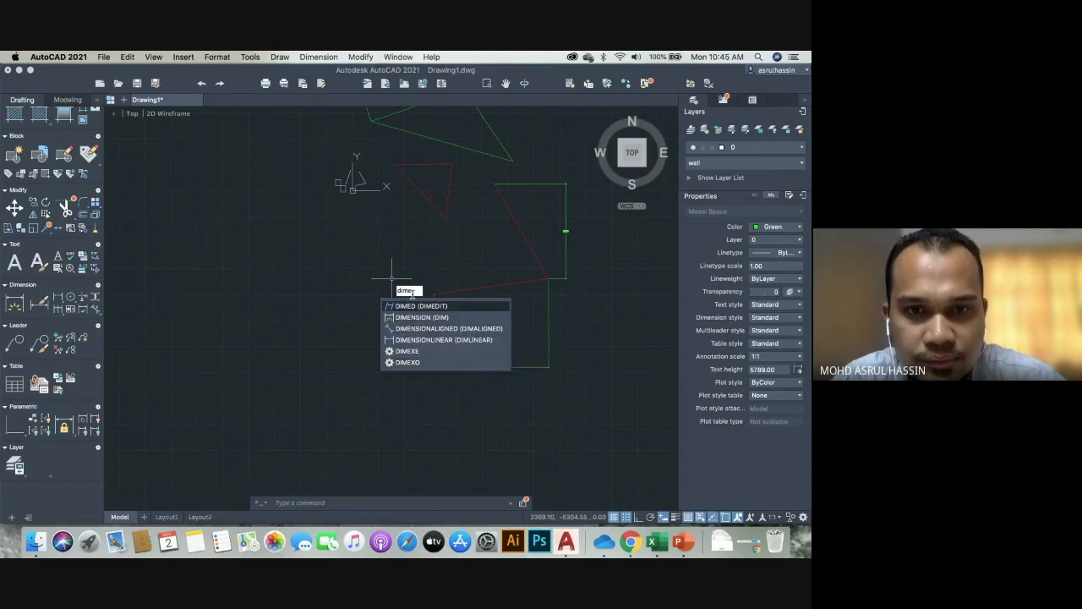
{"action": "type", "text": "nsionmar"}
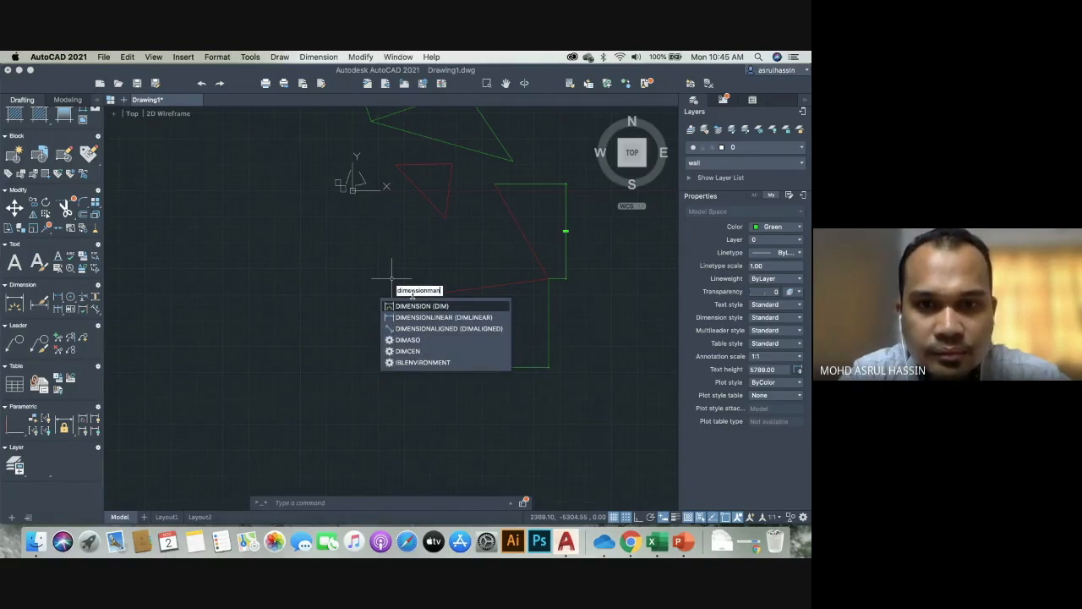
{"action": "type", "text": "ager"}
{"action": "key", "text": "Return"}
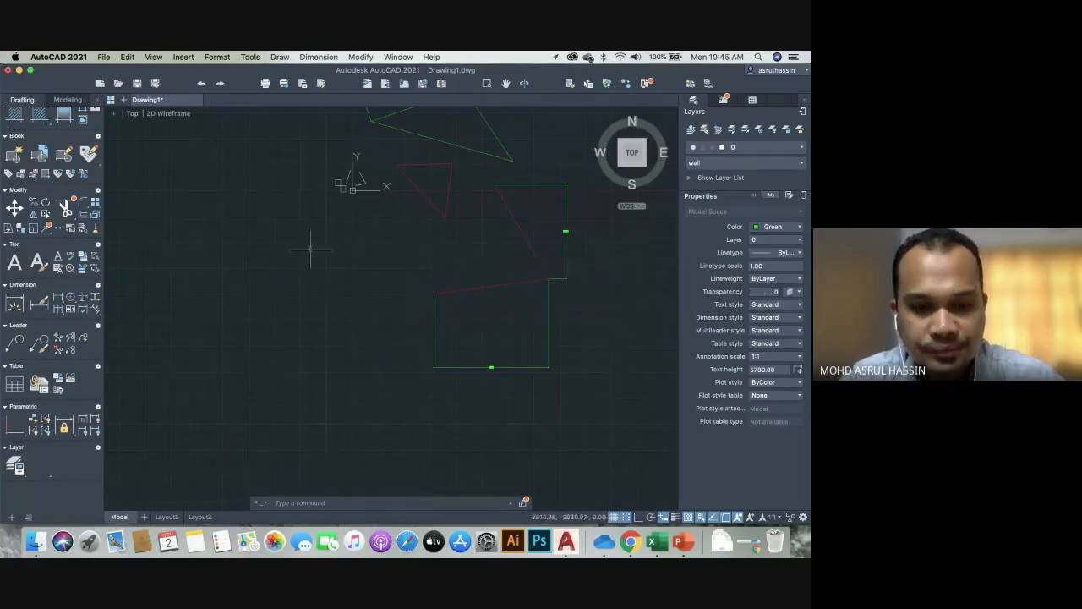
{"action": "key", "text": "Return"}
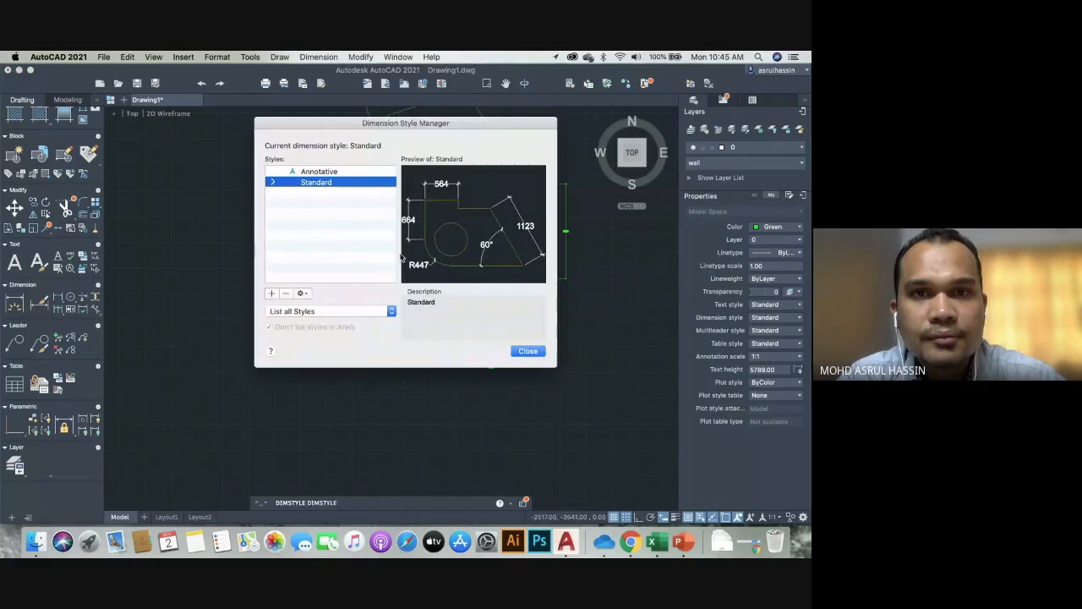
{"action": "left_click", "coordinate": [520, 351]}
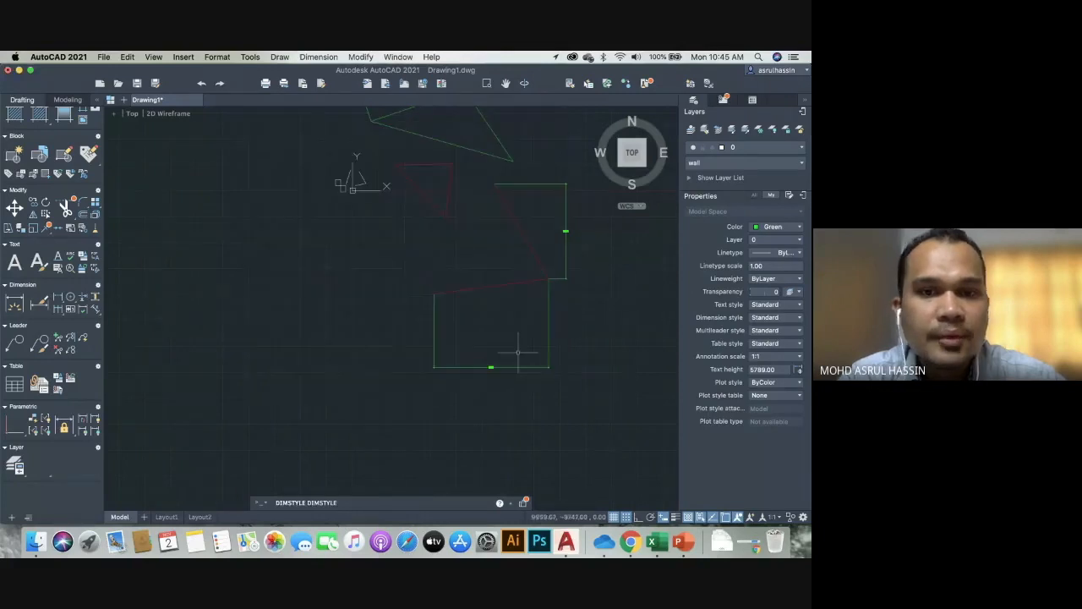
Try to open the Dimension Style Manager with the command name dimensionstyle.
{"action": "type", "text": "dimen"}
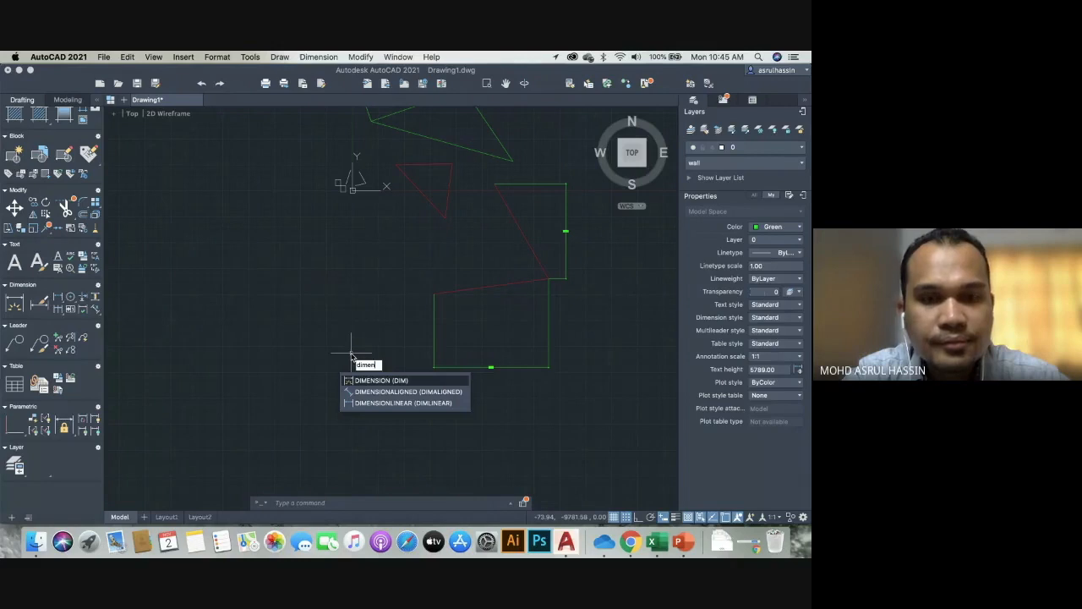
{"action": "type", "text": "st"}
{"action": "key", "text": "BackSpace"}
{"action": "key", "text": "BackSpace"}
{"action": "type", "text": "sionstyle"}
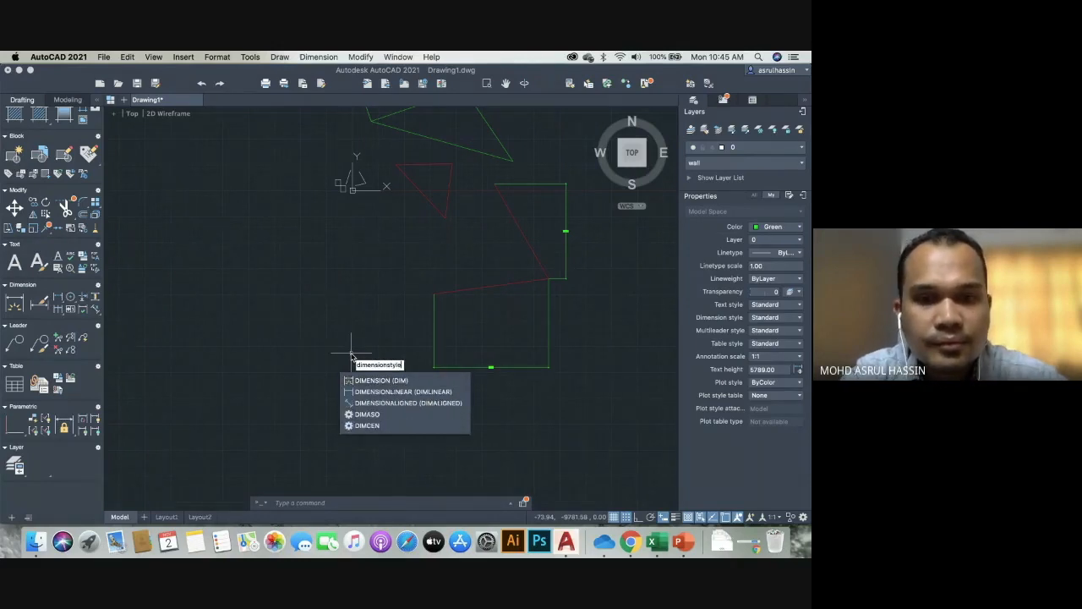
{"action": "key", "text": "Return"}
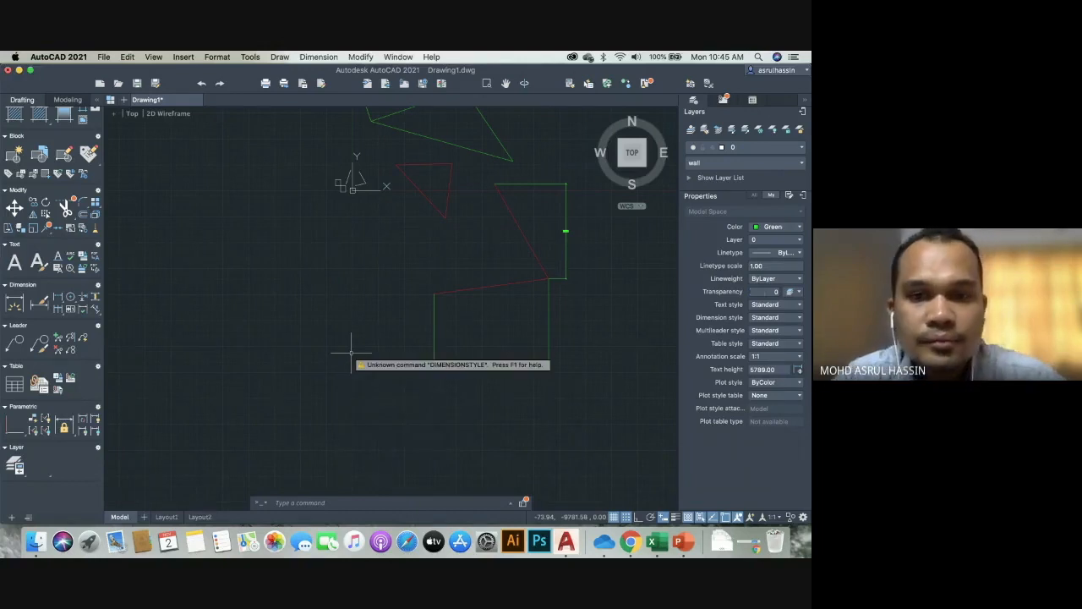
{"action": "type", "text": "d"}
{"action": "key", "text": "Return"}
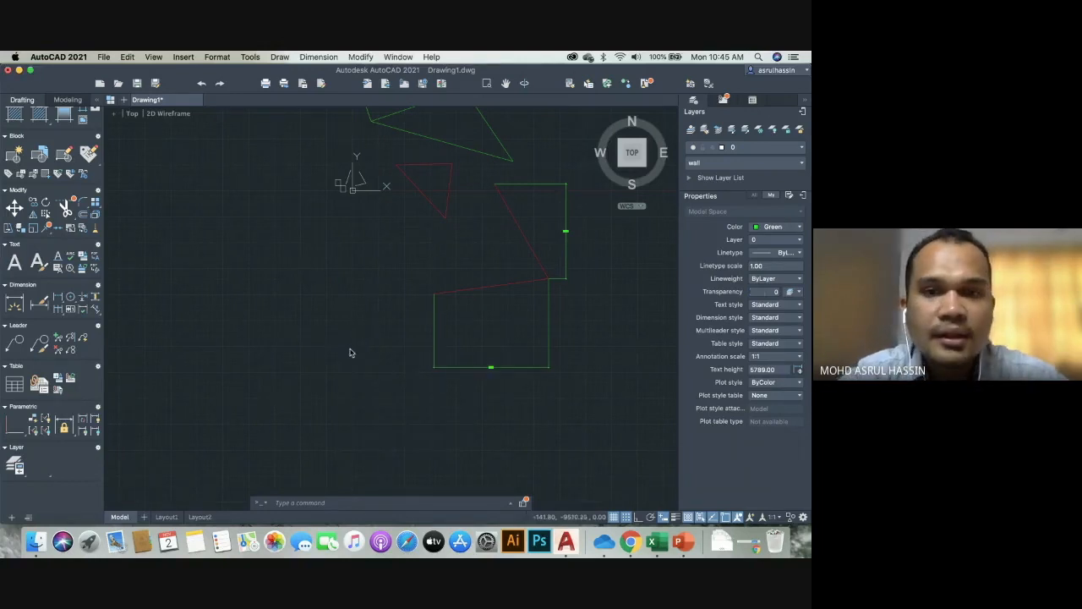
{"action": "key", "text": "Escape"}
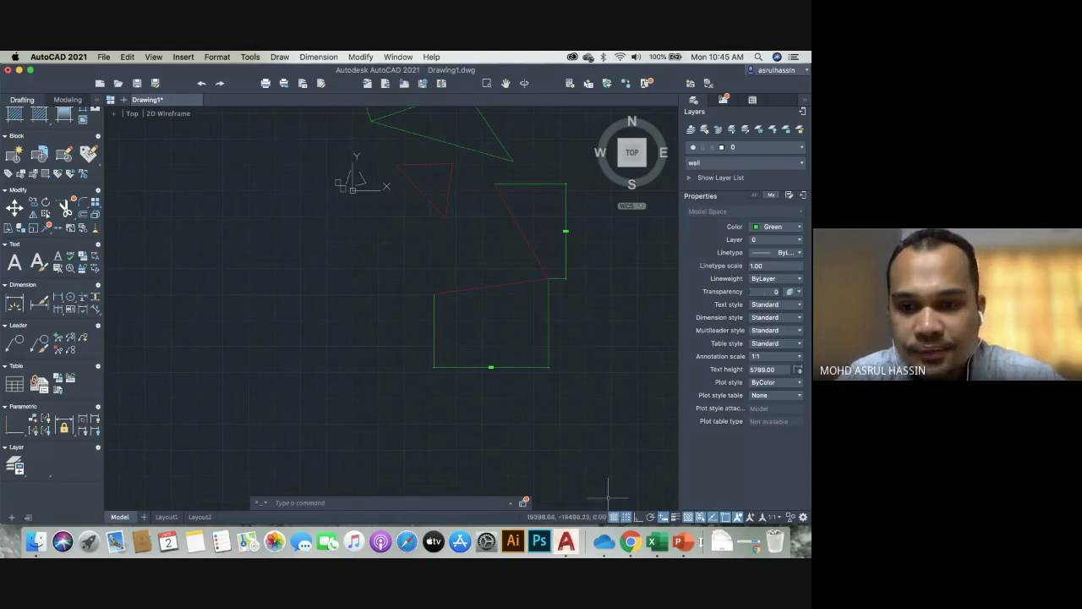
Switch to the PowerPoint slide show and review the slides on dimension preparation, dimension types, leaders and defining a new dimension style.
{"action": "left_click", "coordinate": [677, 546]}
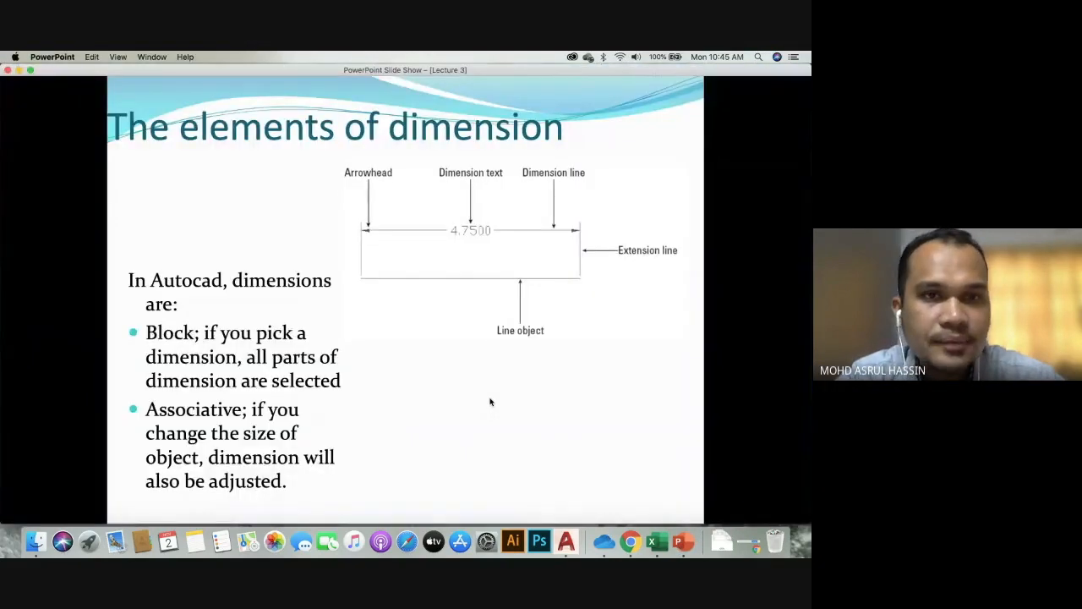
{"action": "left_click", "coordinate": [489, 401]}
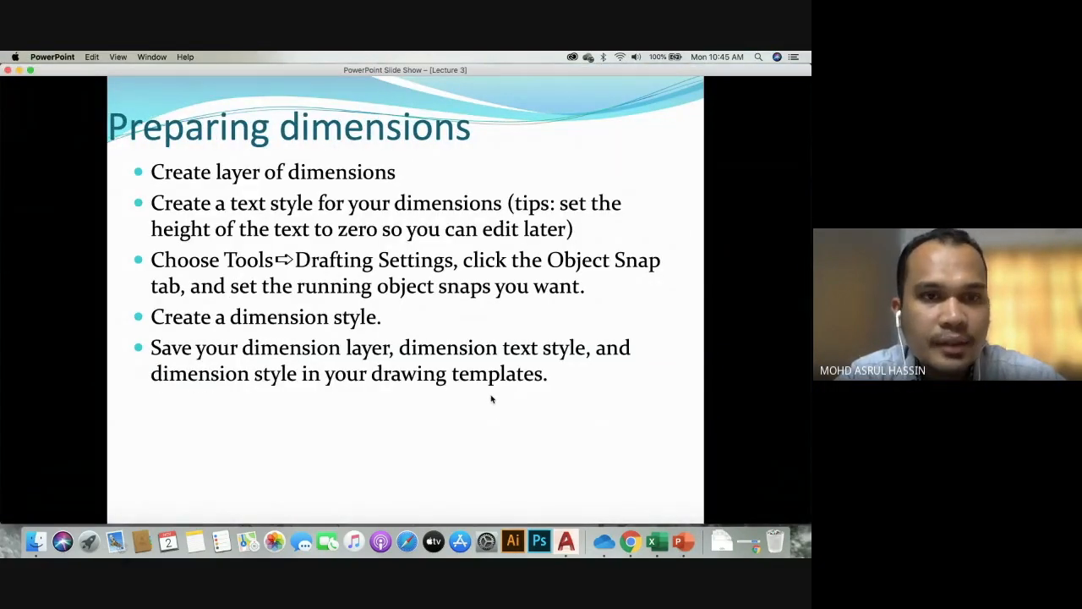
{"action": "left_click", "coordinate": [491, 398]}
{"action": "left_click", "coordinate": [491, 399]}
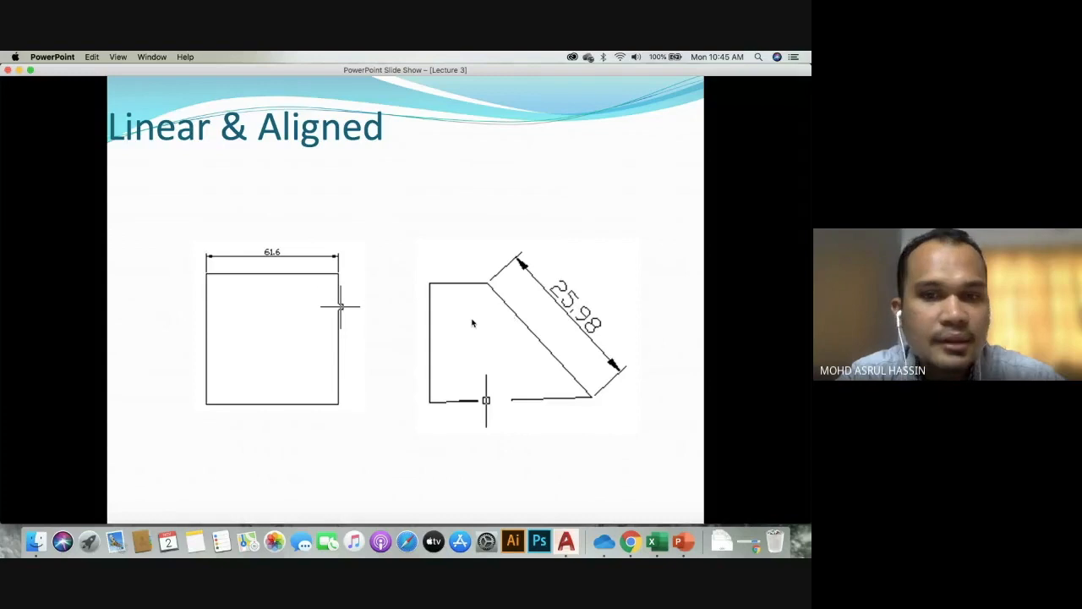
{"action": "left_click", "coordinate": [361, 312]}
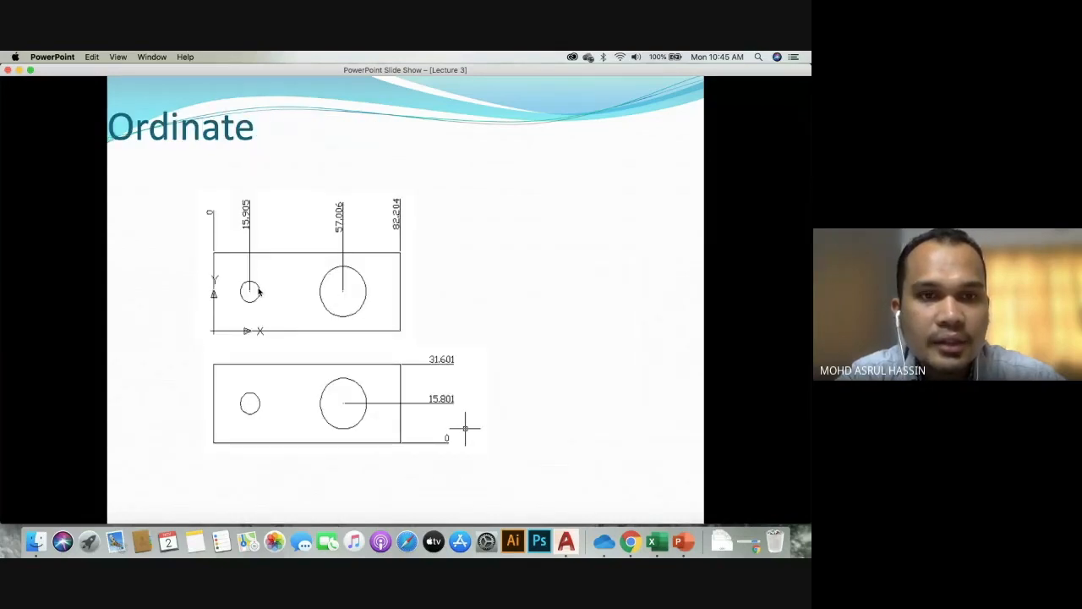
{"action": "left_click", "coordinate": [360, 316]}
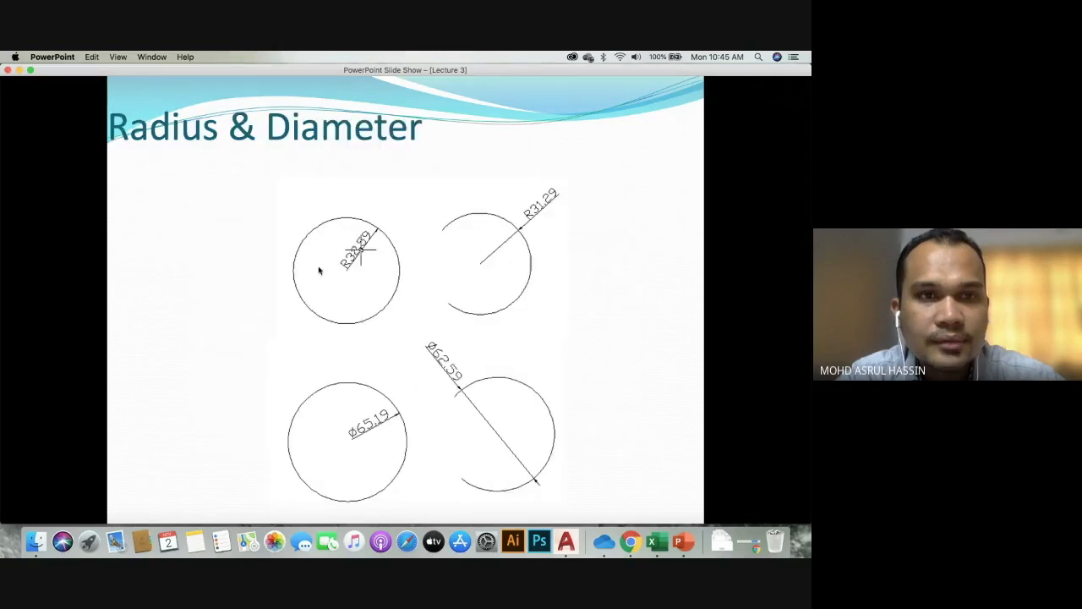
{"action": "left_click", "coordinate": [380, 263]}
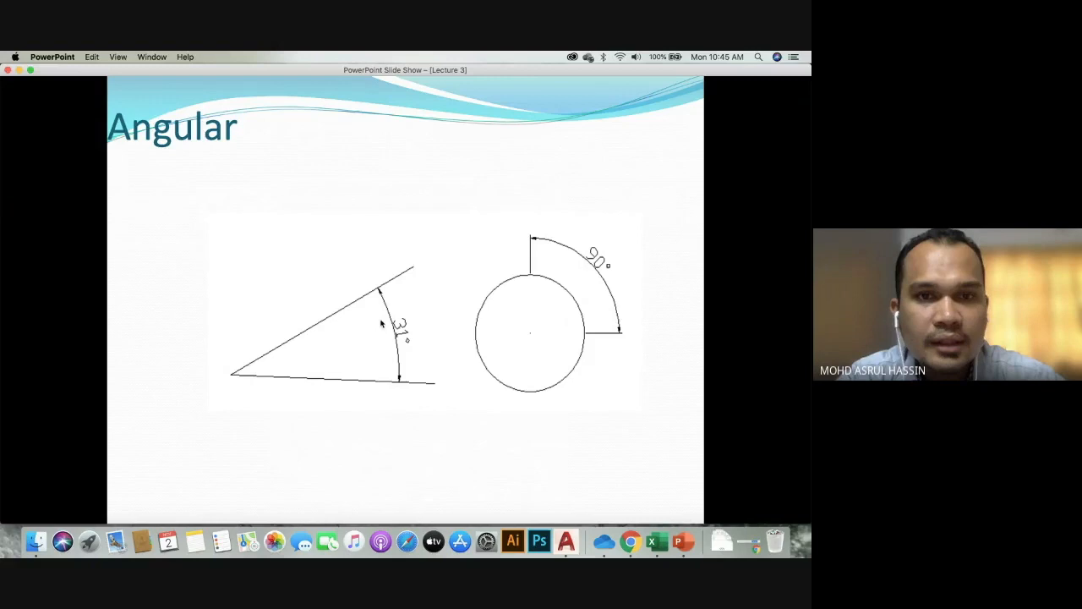
{"action": "left_click", "coordinate": [400, 263]}
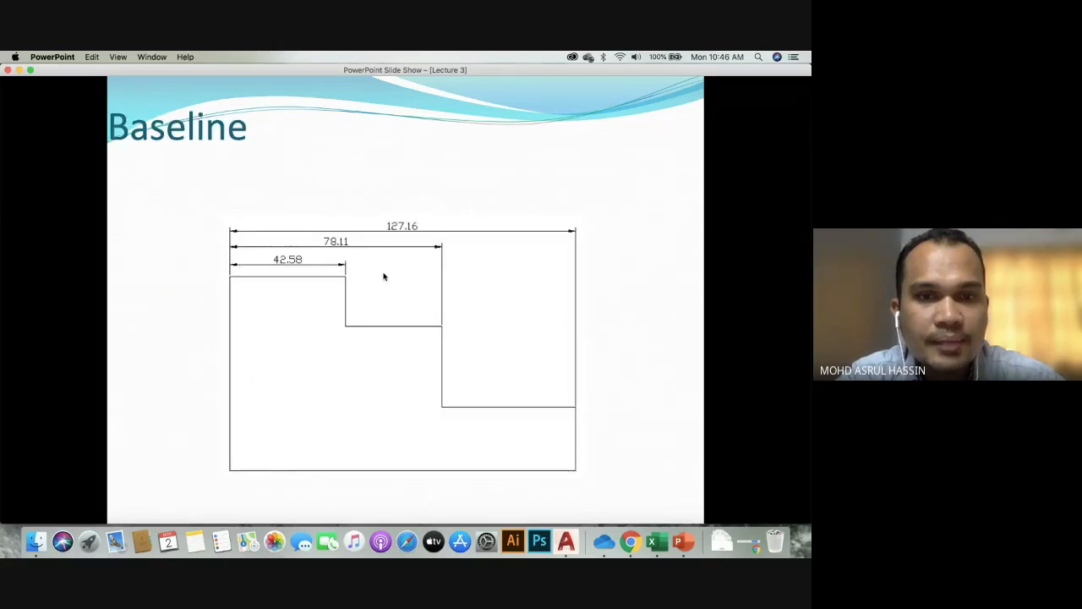
{"action": "left_click", "coordinate": [382, 277]}
{"action": "left_click", "coordinate": [383, 276]}
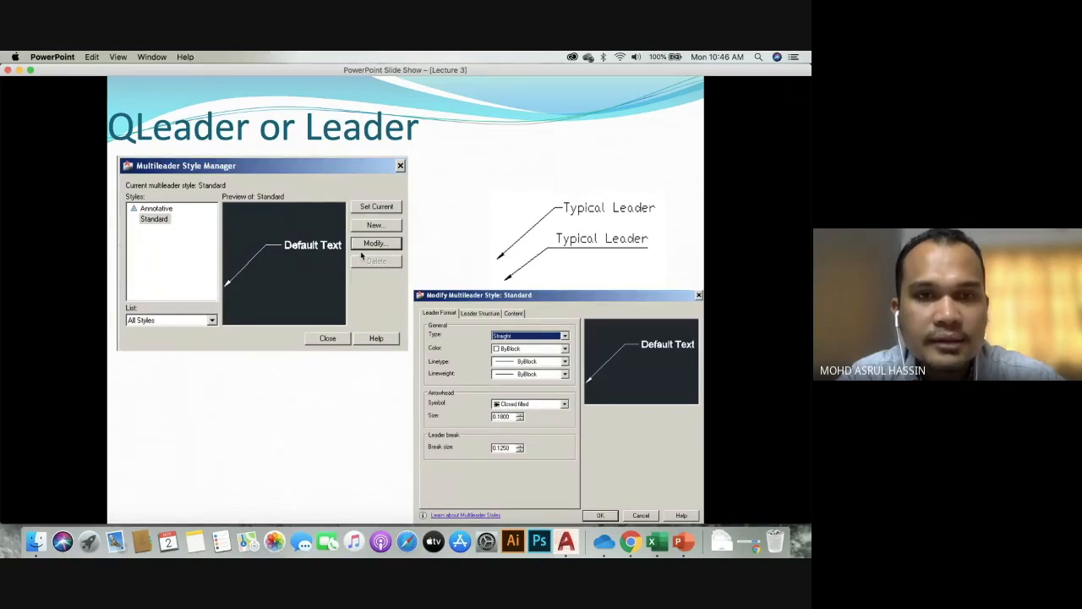
{"action": "left_click", "coordinate": [445, 251]}
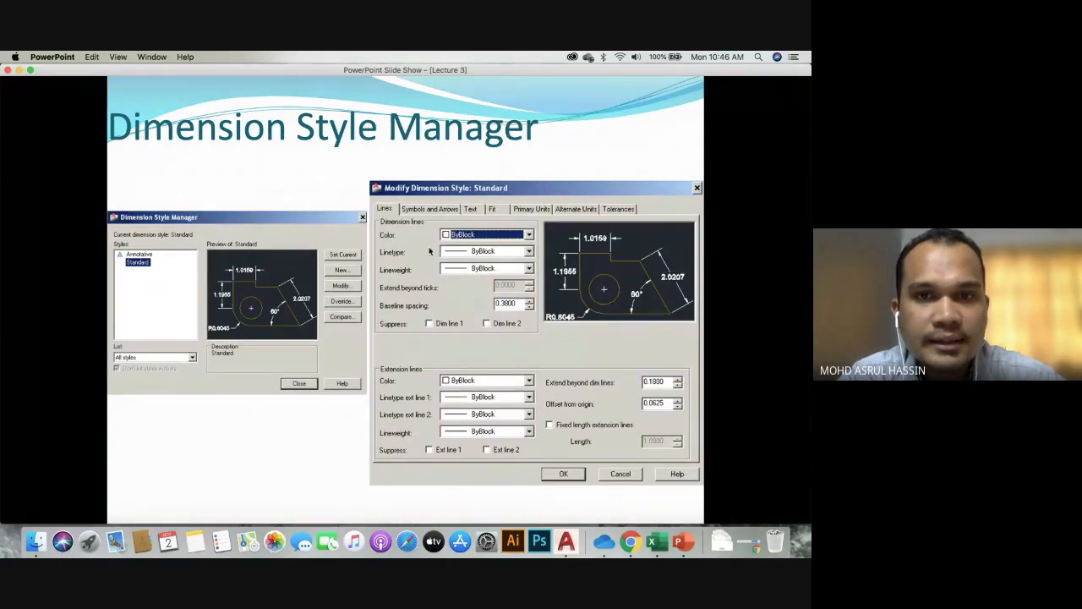
{"action": "left_click", "coordinate": [428, 251]}
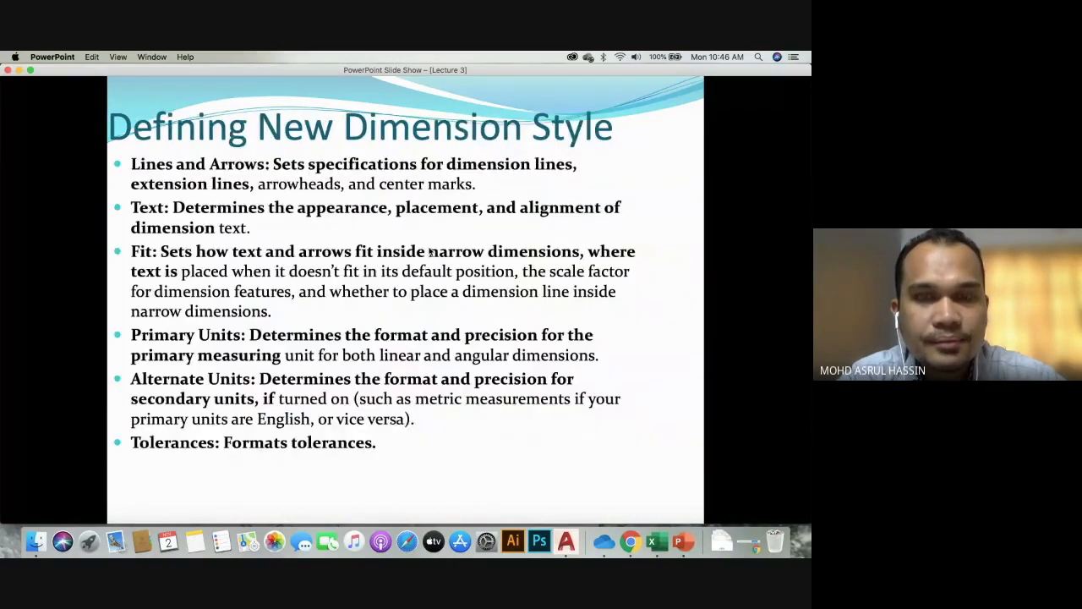
{"action": "left_click", "coordinate": [428, 251]}
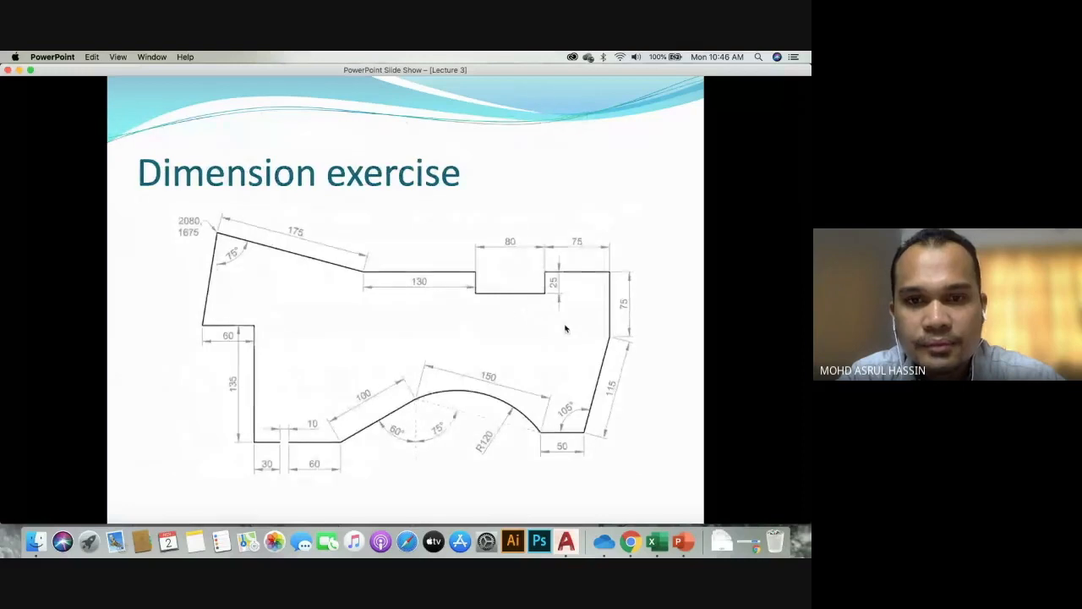
{"action": "key", "text": "Left"}
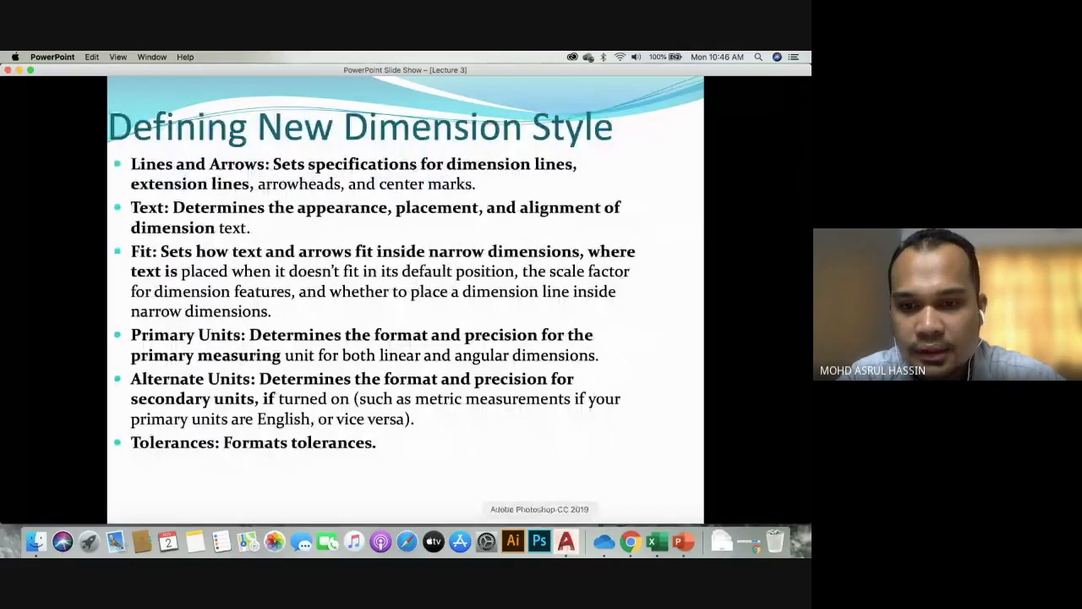
Switch to AutoCAD and draw a two-point quick leader rising diagonally beside the upper green shape.
{"action": "left_click", "coordinate": [566, 541]}
{"action": "scroll", "coordinate": [272, 269], "scroll_direction": "down", "scroll_amount": 4}
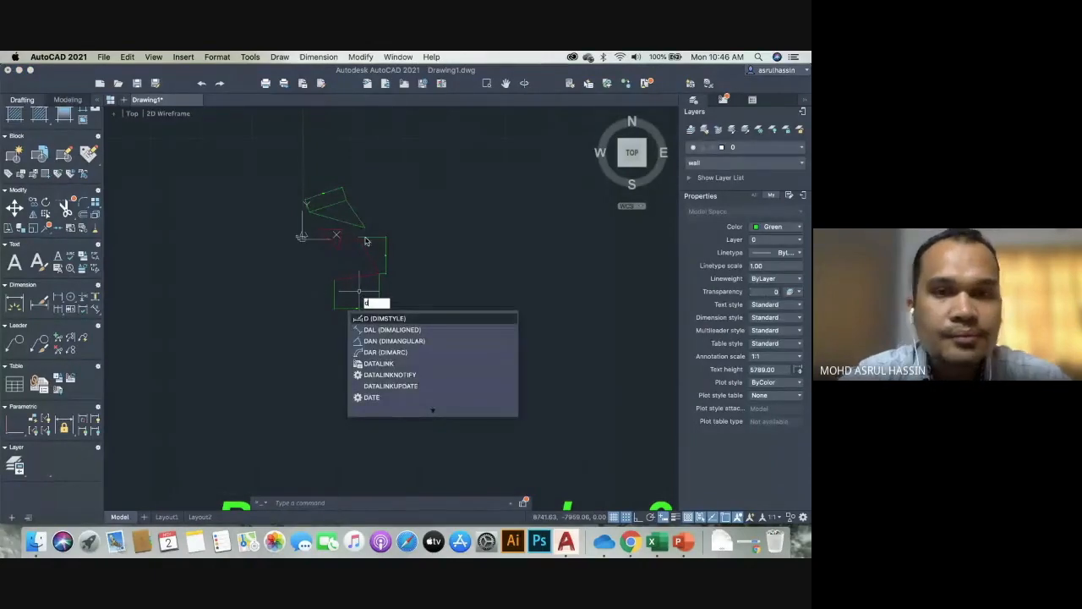
{"action": "key", "text": "Return"}
{"action": "type", "text": "ql"}
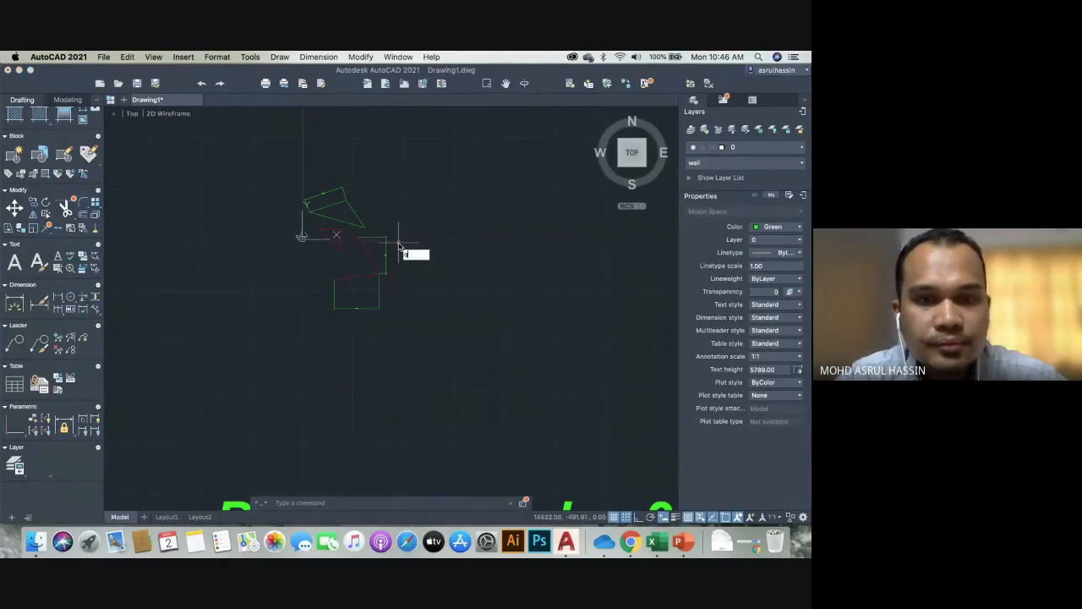
{"action": "type", "text": "ead"}
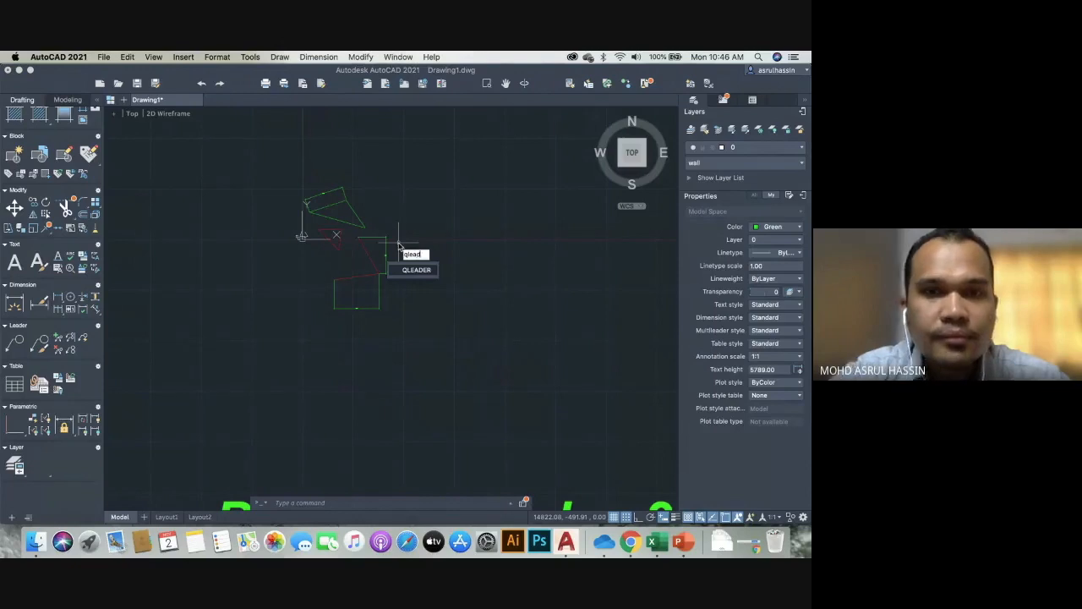
{"action": "key", "text": "Return"}
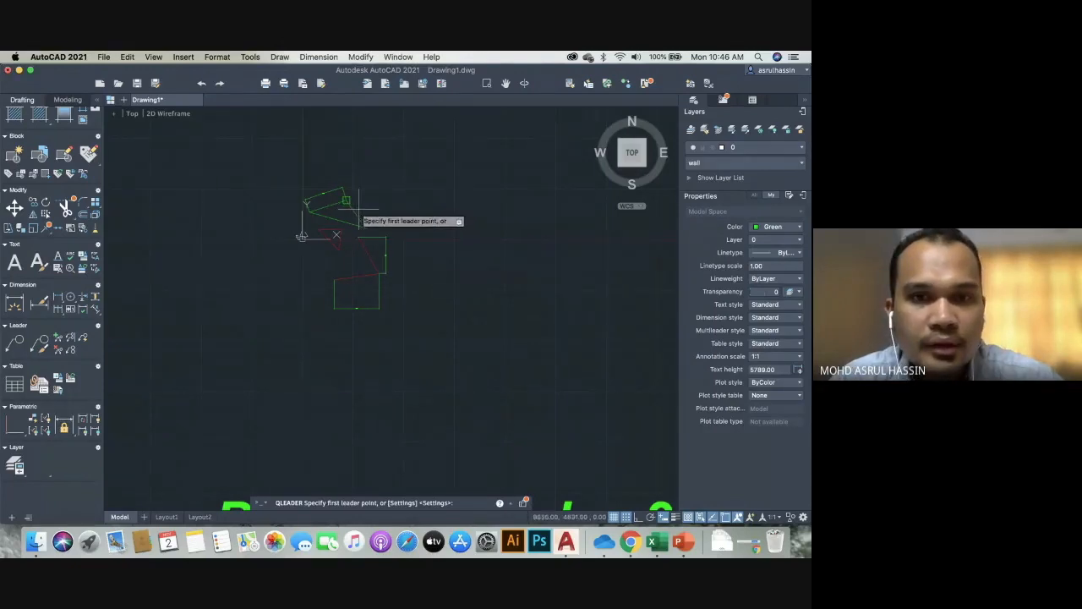
{"action": "scroll", "coordinate": [346, 200], "scroll_direction": "up", "scroll_amount": 5}
{"action": "left_click", "coordinate": [377, 233]}
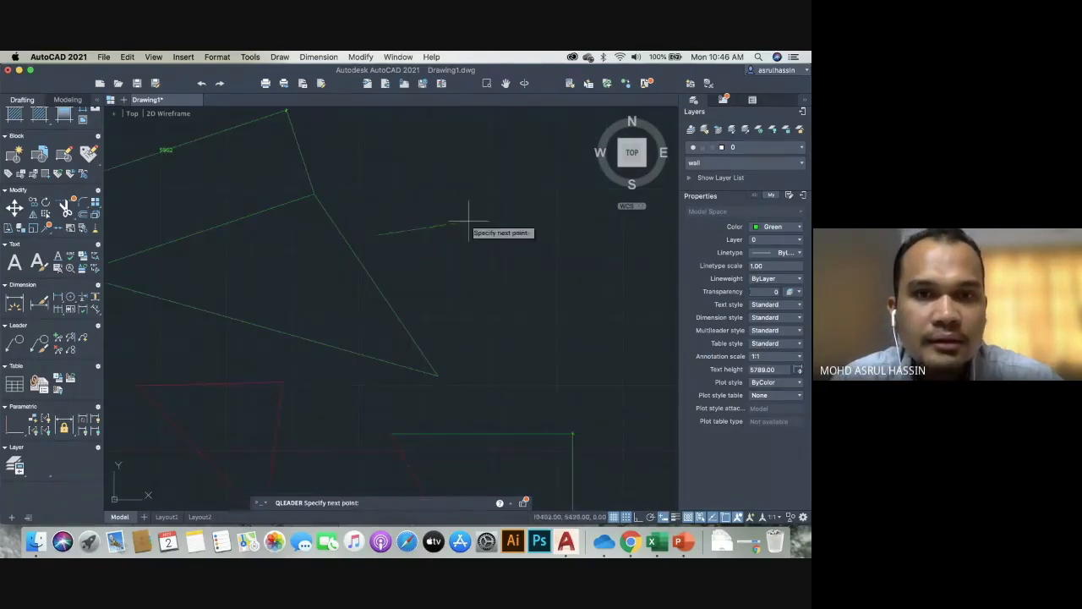
{"action": "key", "text": "Return"}
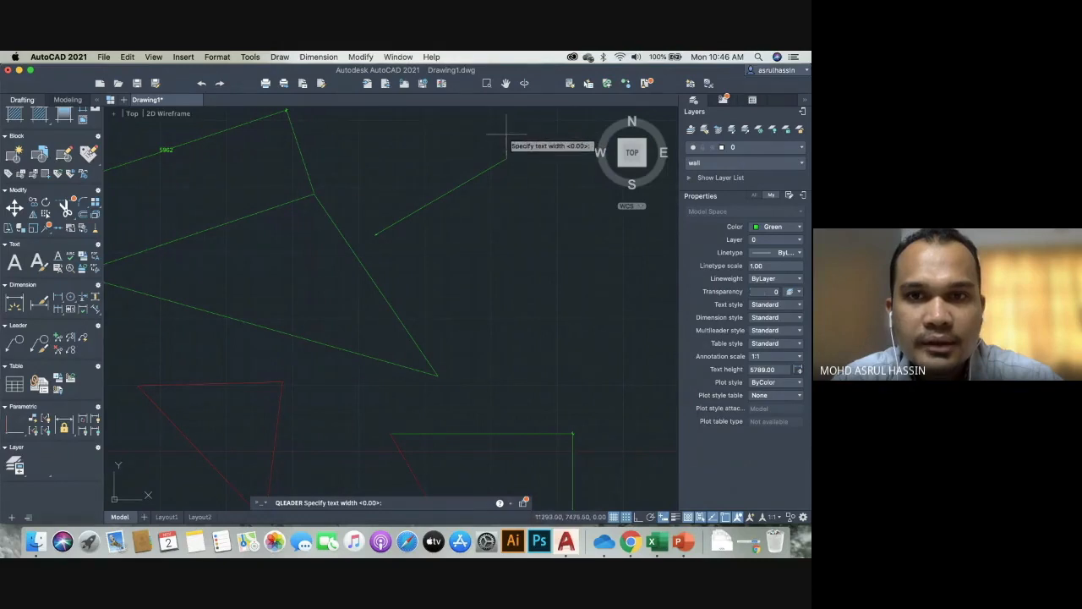
Accept the default text width of 0.00 and enter "obeject" as the leader's multiline annotation.
{"action": "key", "text": "Return"}
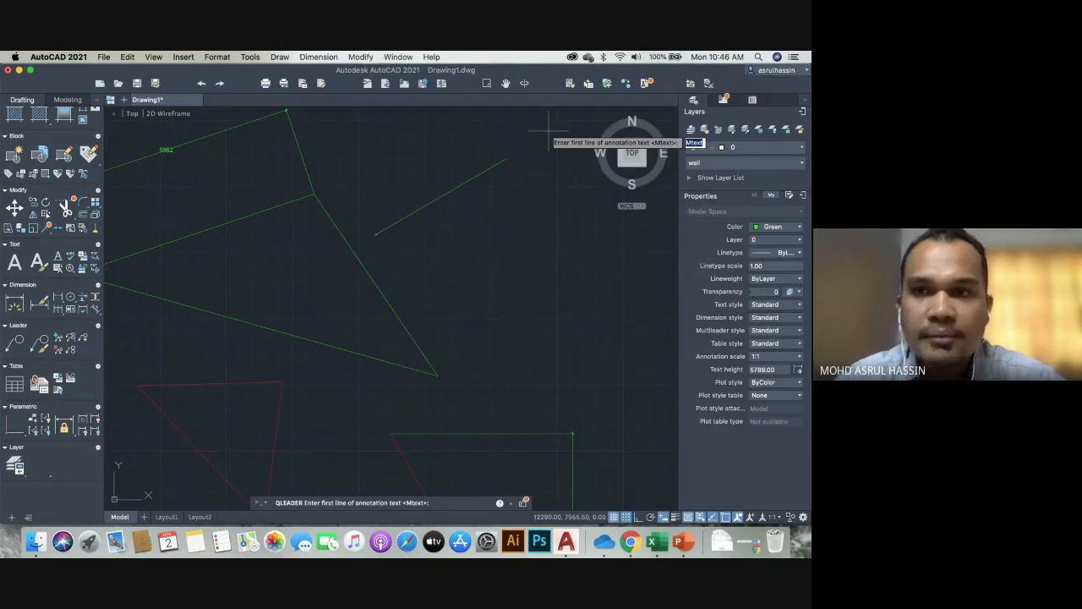
{"action": "key", "text": "Return"}
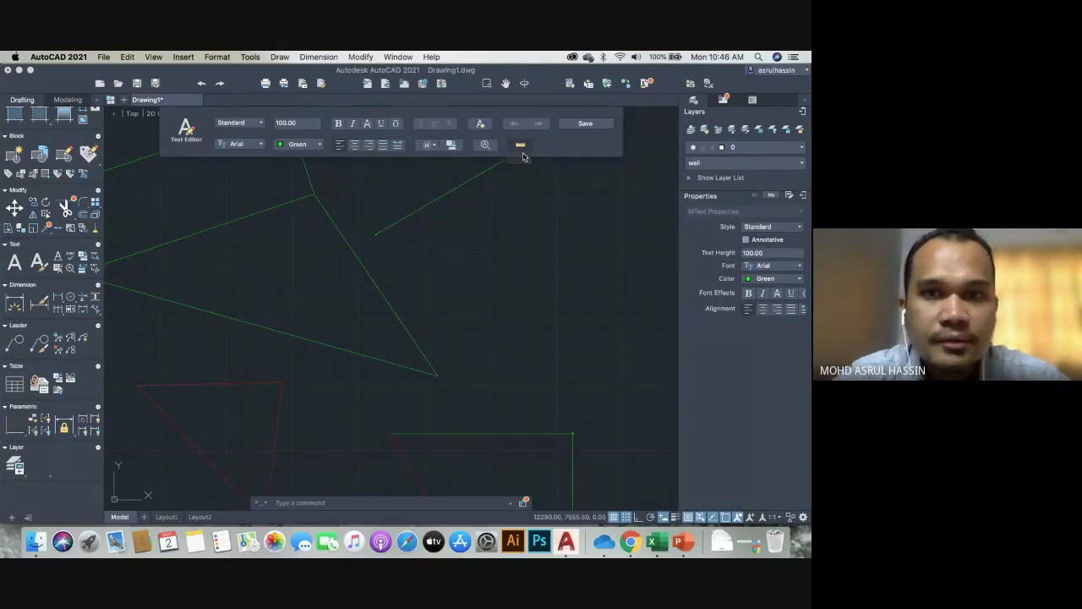
{"action": "type", "text": "abc"}
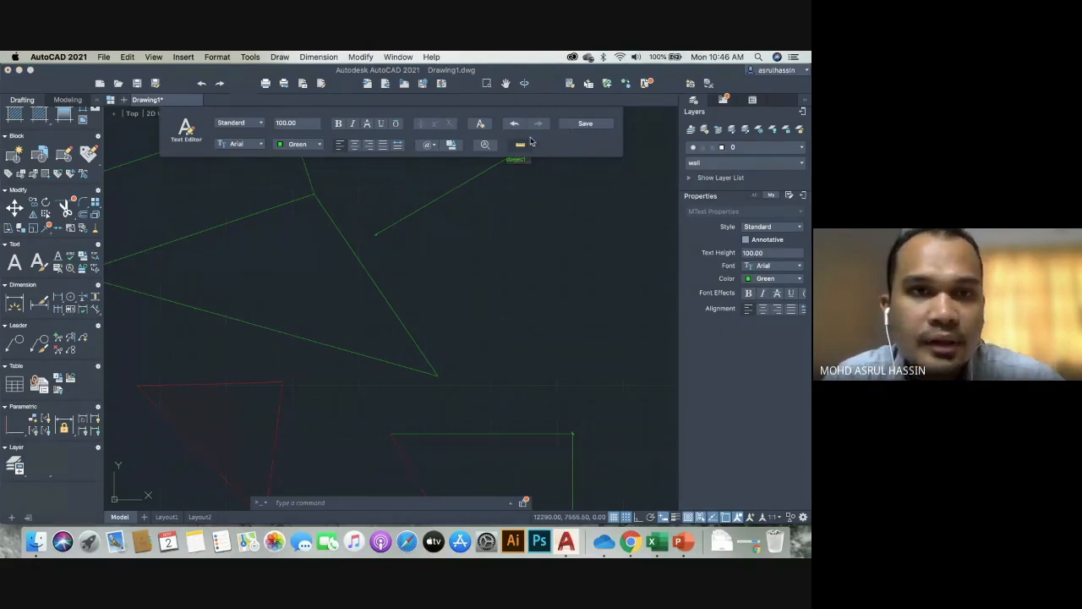
Try to set the leader annotation's text colour to Red.
{"action": "left_click", "coordinate": [297, 145]}
{"action": "left_click", "coordinate": [292, 182]}
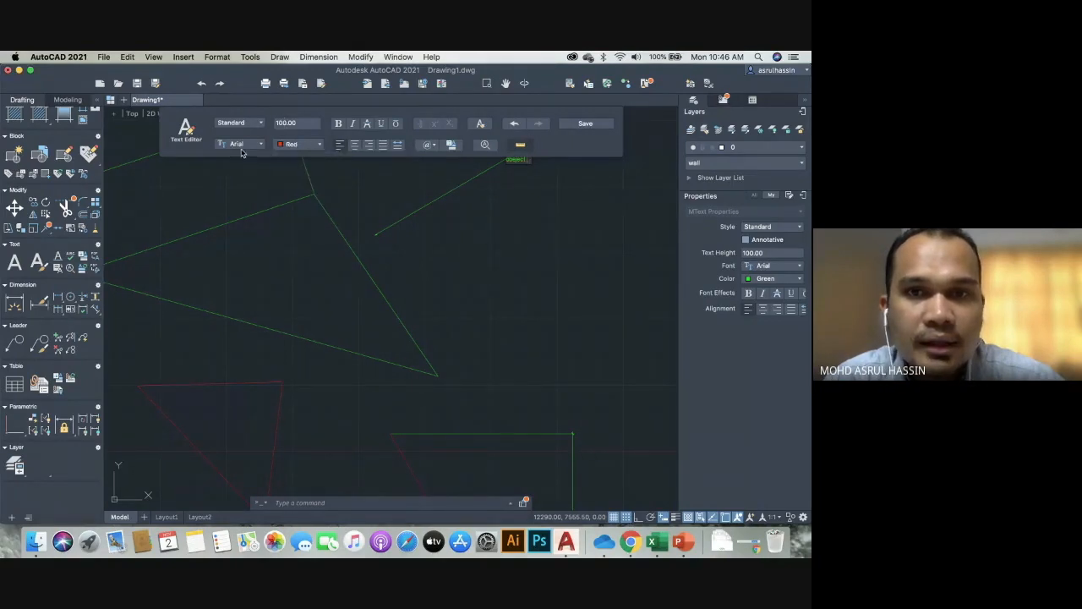
{"action": "left_click", "coordinate": [240, 149]}
{"action": "left_click", "coordinate": [240, 149]}
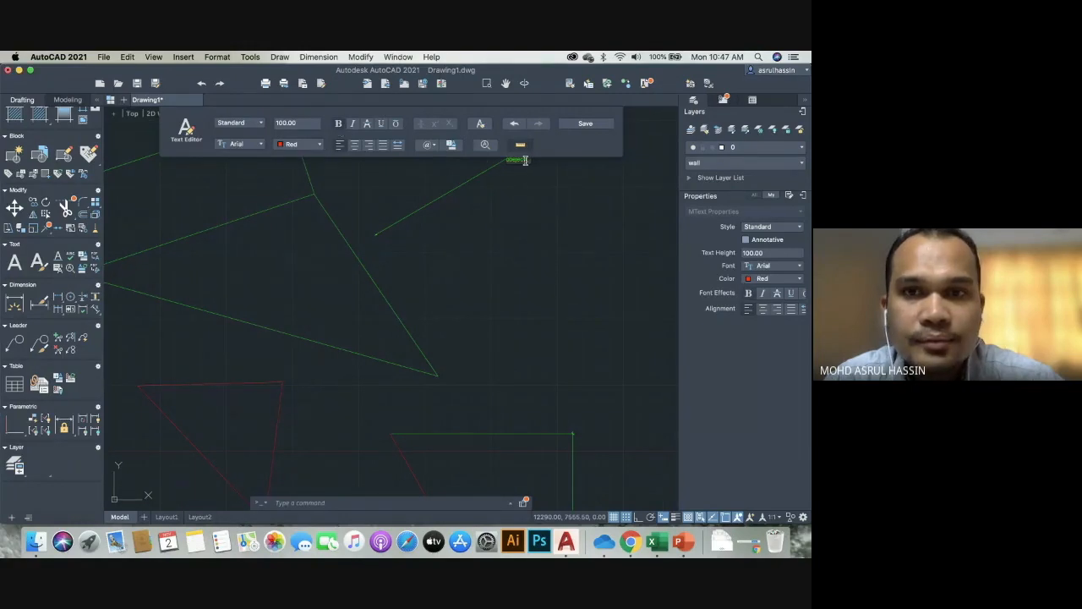
Make the whole leader annotation bold and save the text.
{"action": "left_click_drag", "start_coordinate": [525, 161], "coordinate": [499, 164]}
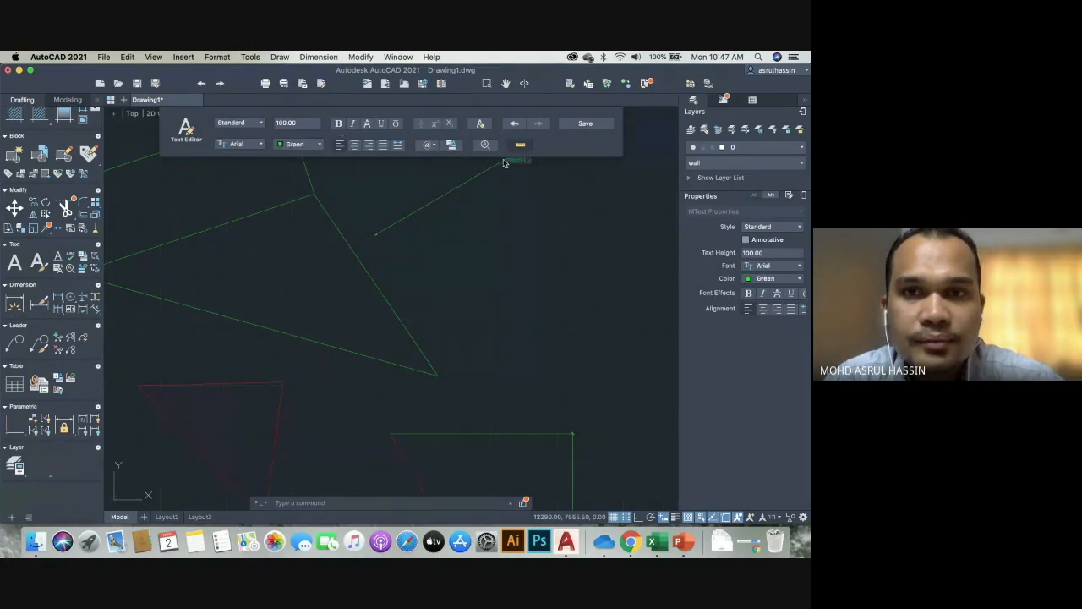
{"action": "left_click", "coordinate": [338, 126]}
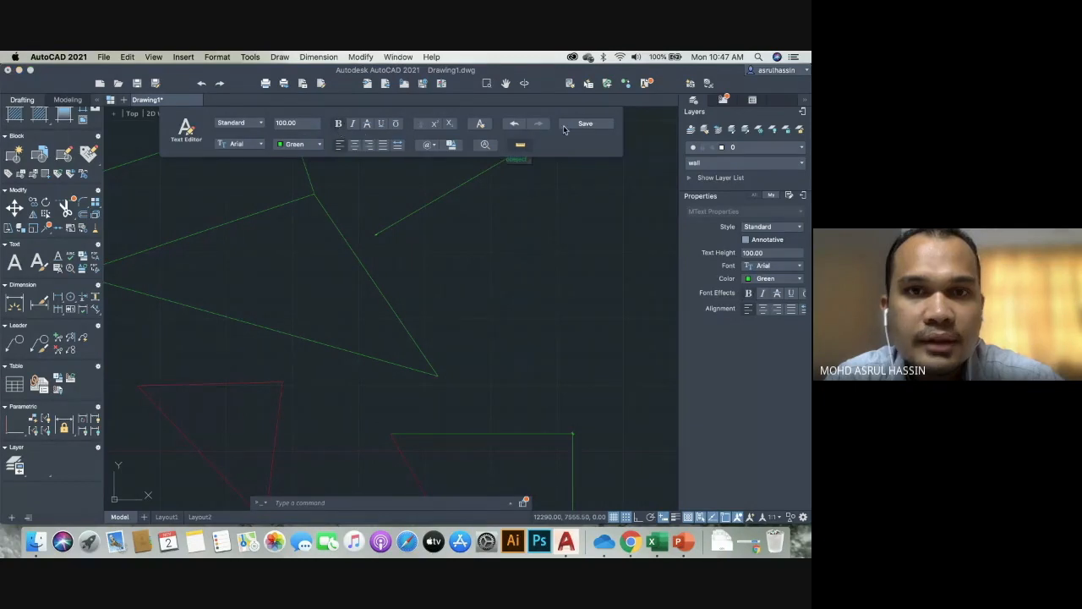
{"action": "left_click", "coordinate": [566, 125]}
Edit the leader's annotation with TEXTEDIT, correct its spelling to "object" and save it.
{"action": "scroll", "coordinate": [514, 161], "scroll_direction": "up", "scroll_amount": 2}
{"action": "left_click", "coordinate": [520, 160]}
{"action": "key", "text": "Escape"}
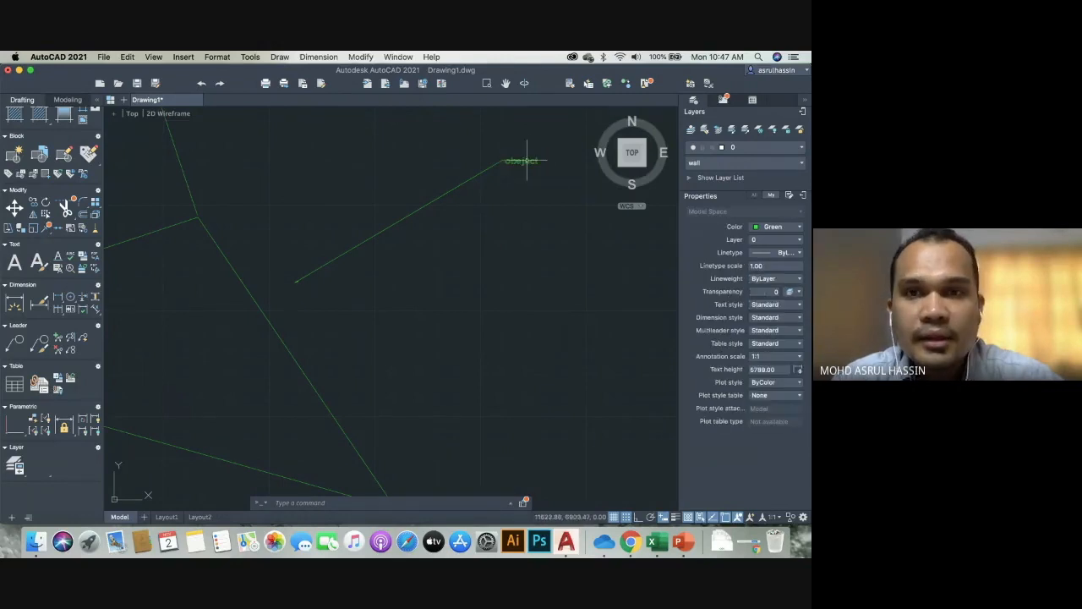
{"action": "type", "text": "ed"}
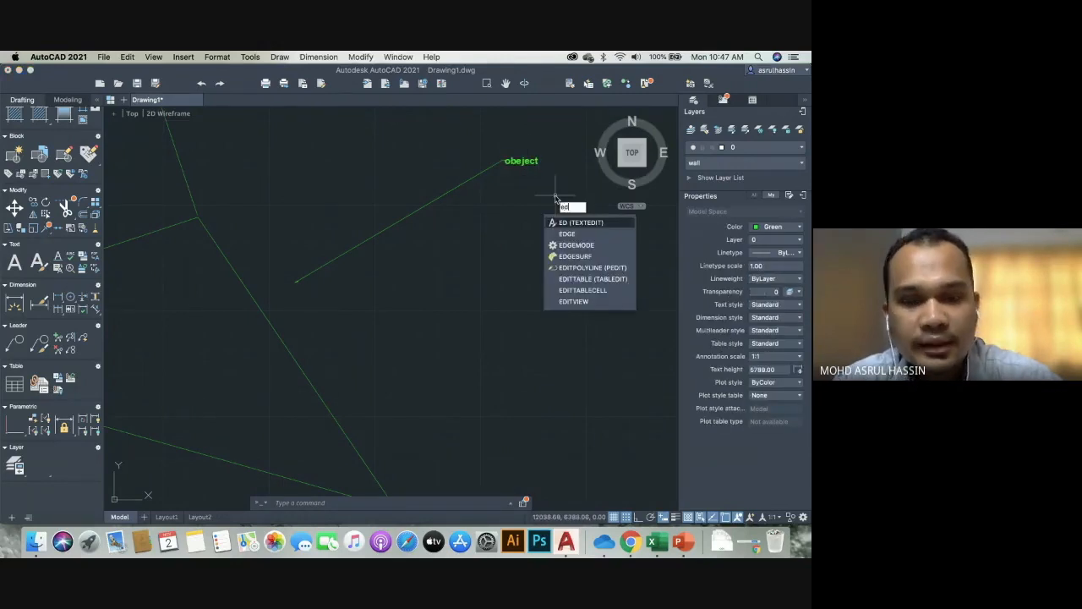
{"action": "key", "text": "Return"}
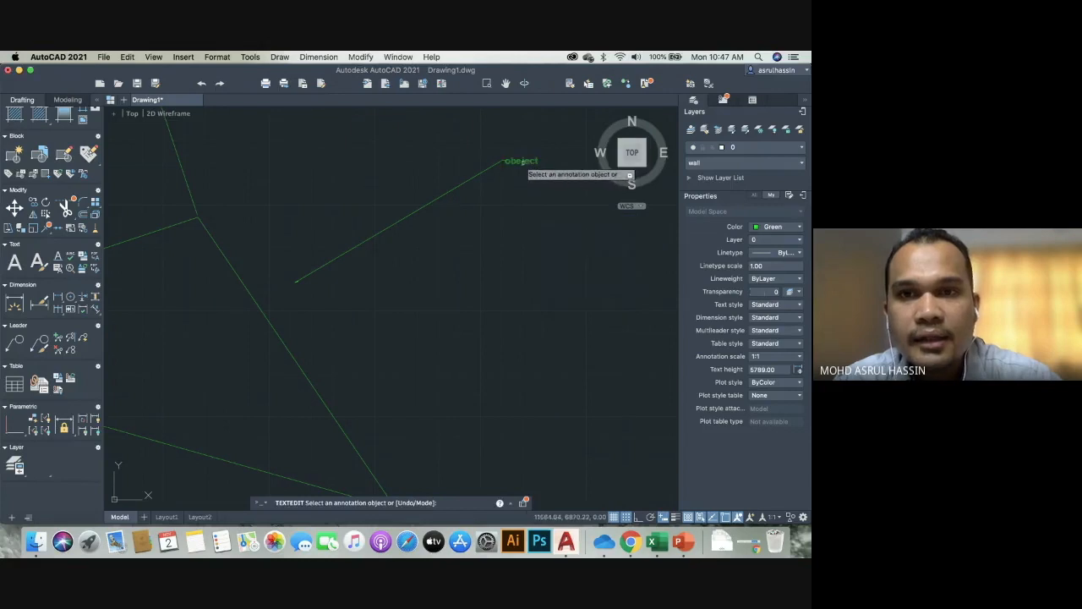
{"action": "left_click", "coordinate": [521, 161]}
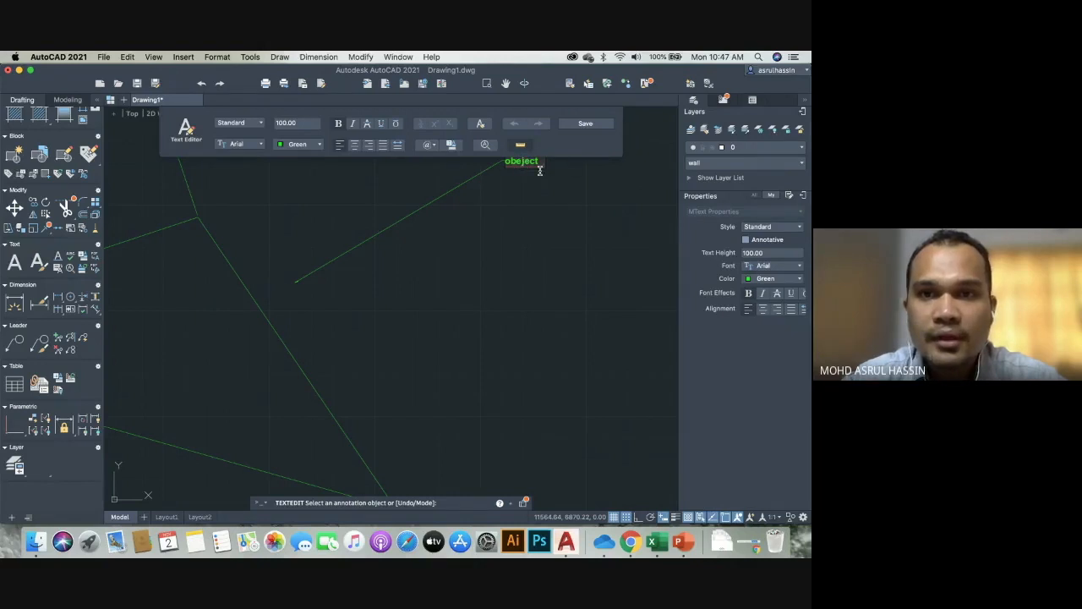
{"action": "key", "text": "BackSpace"}
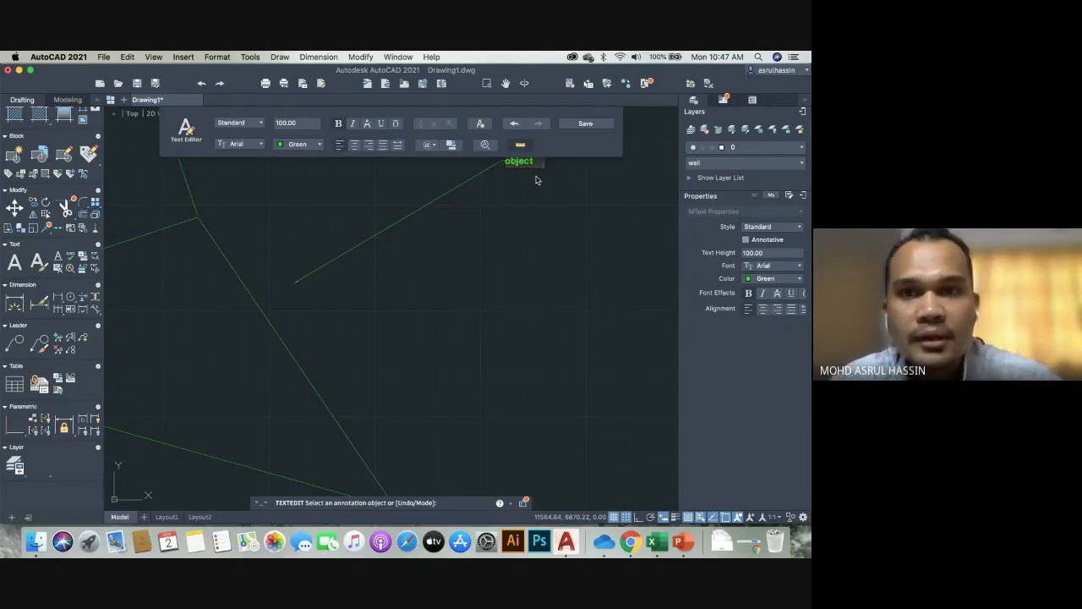
{"action": "left_click", "coordinate": [575, 125]}
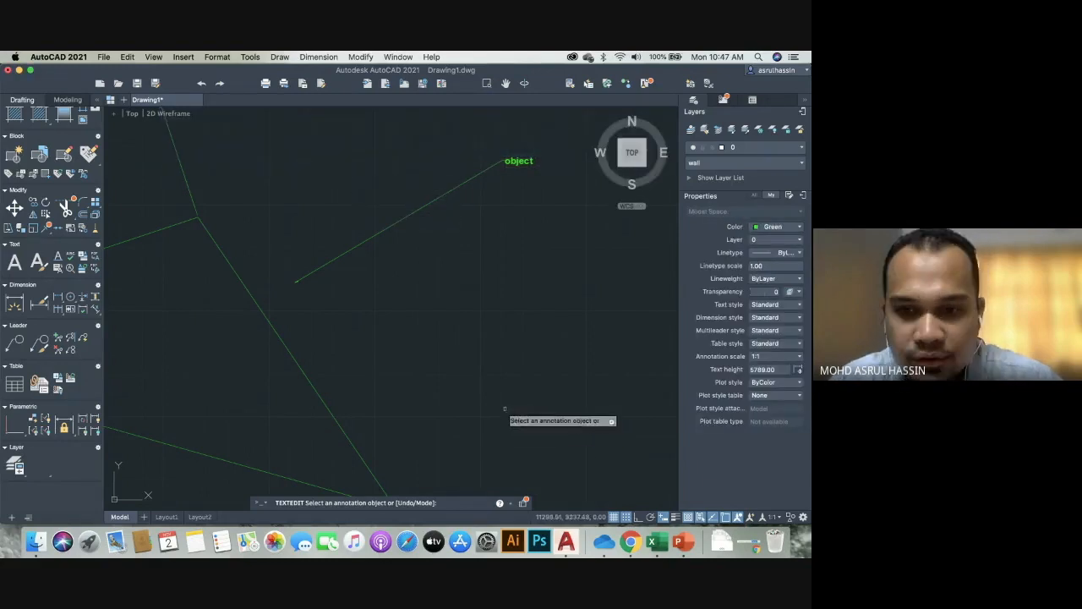
Switch to the PowerPoint slide show, review the Dimension exercise drawing and advance to the end of the show.
{"action": "left_click", "coordinate": [685, 543]}
{"action": "left_click", "coordinate": [494, 378]}
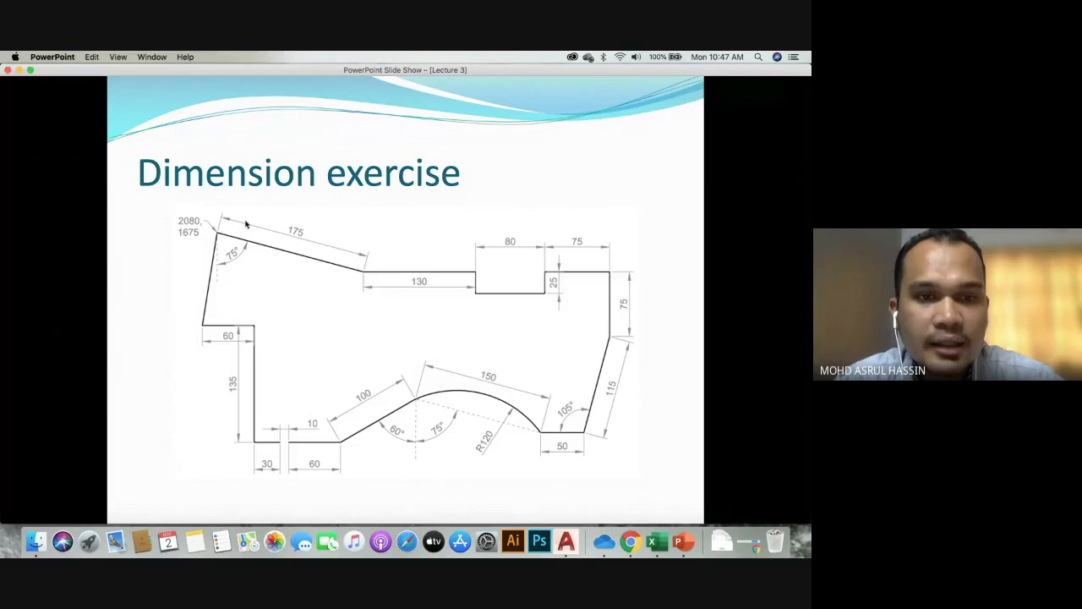
{"action": "left_click", "coordinate": [468, 290]}
{"action": "left_click", "coordinate": [468, 290]}
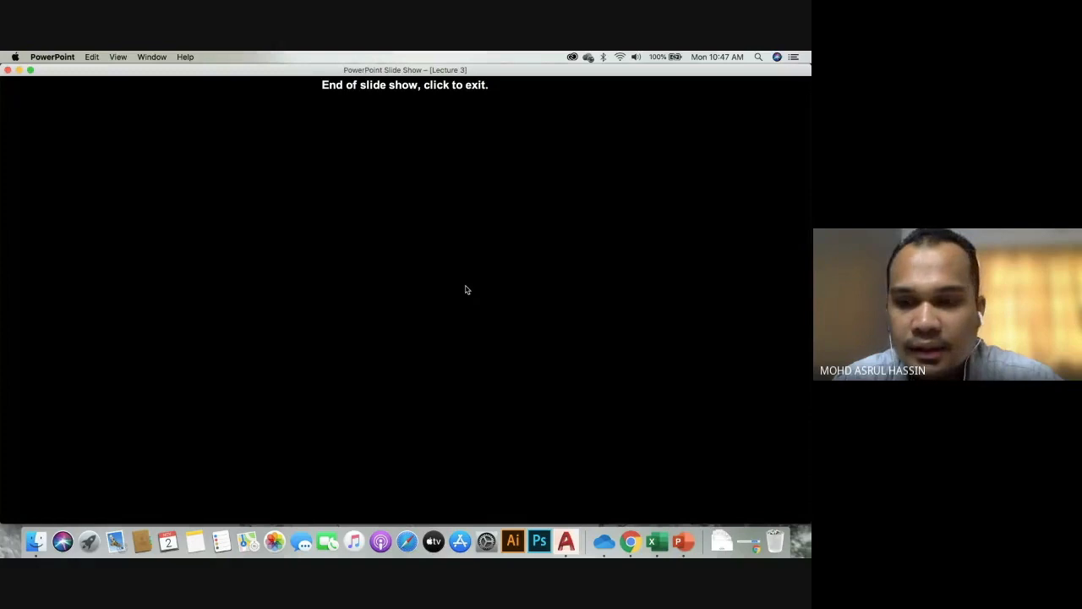